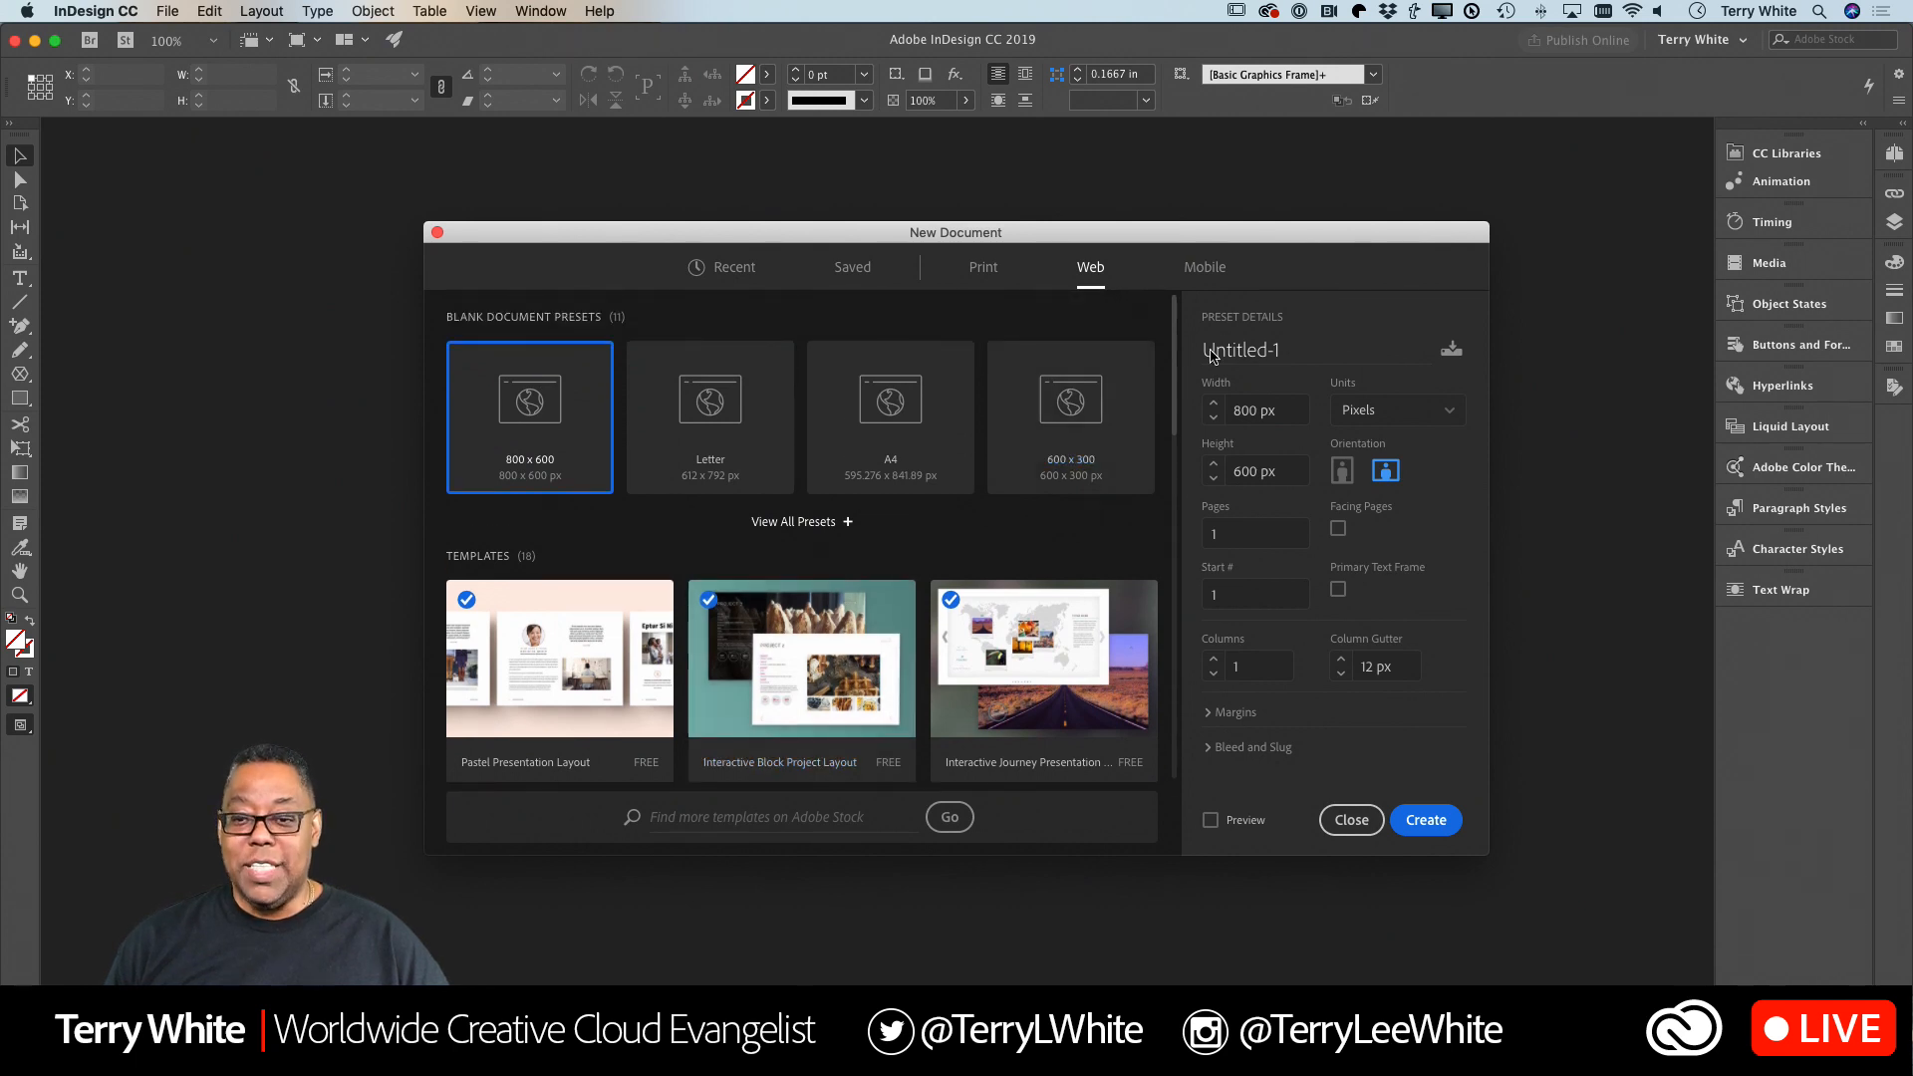
# Browse the blank document presets and templates offered for mobile documents.
pyautogui.click(1208, 271)
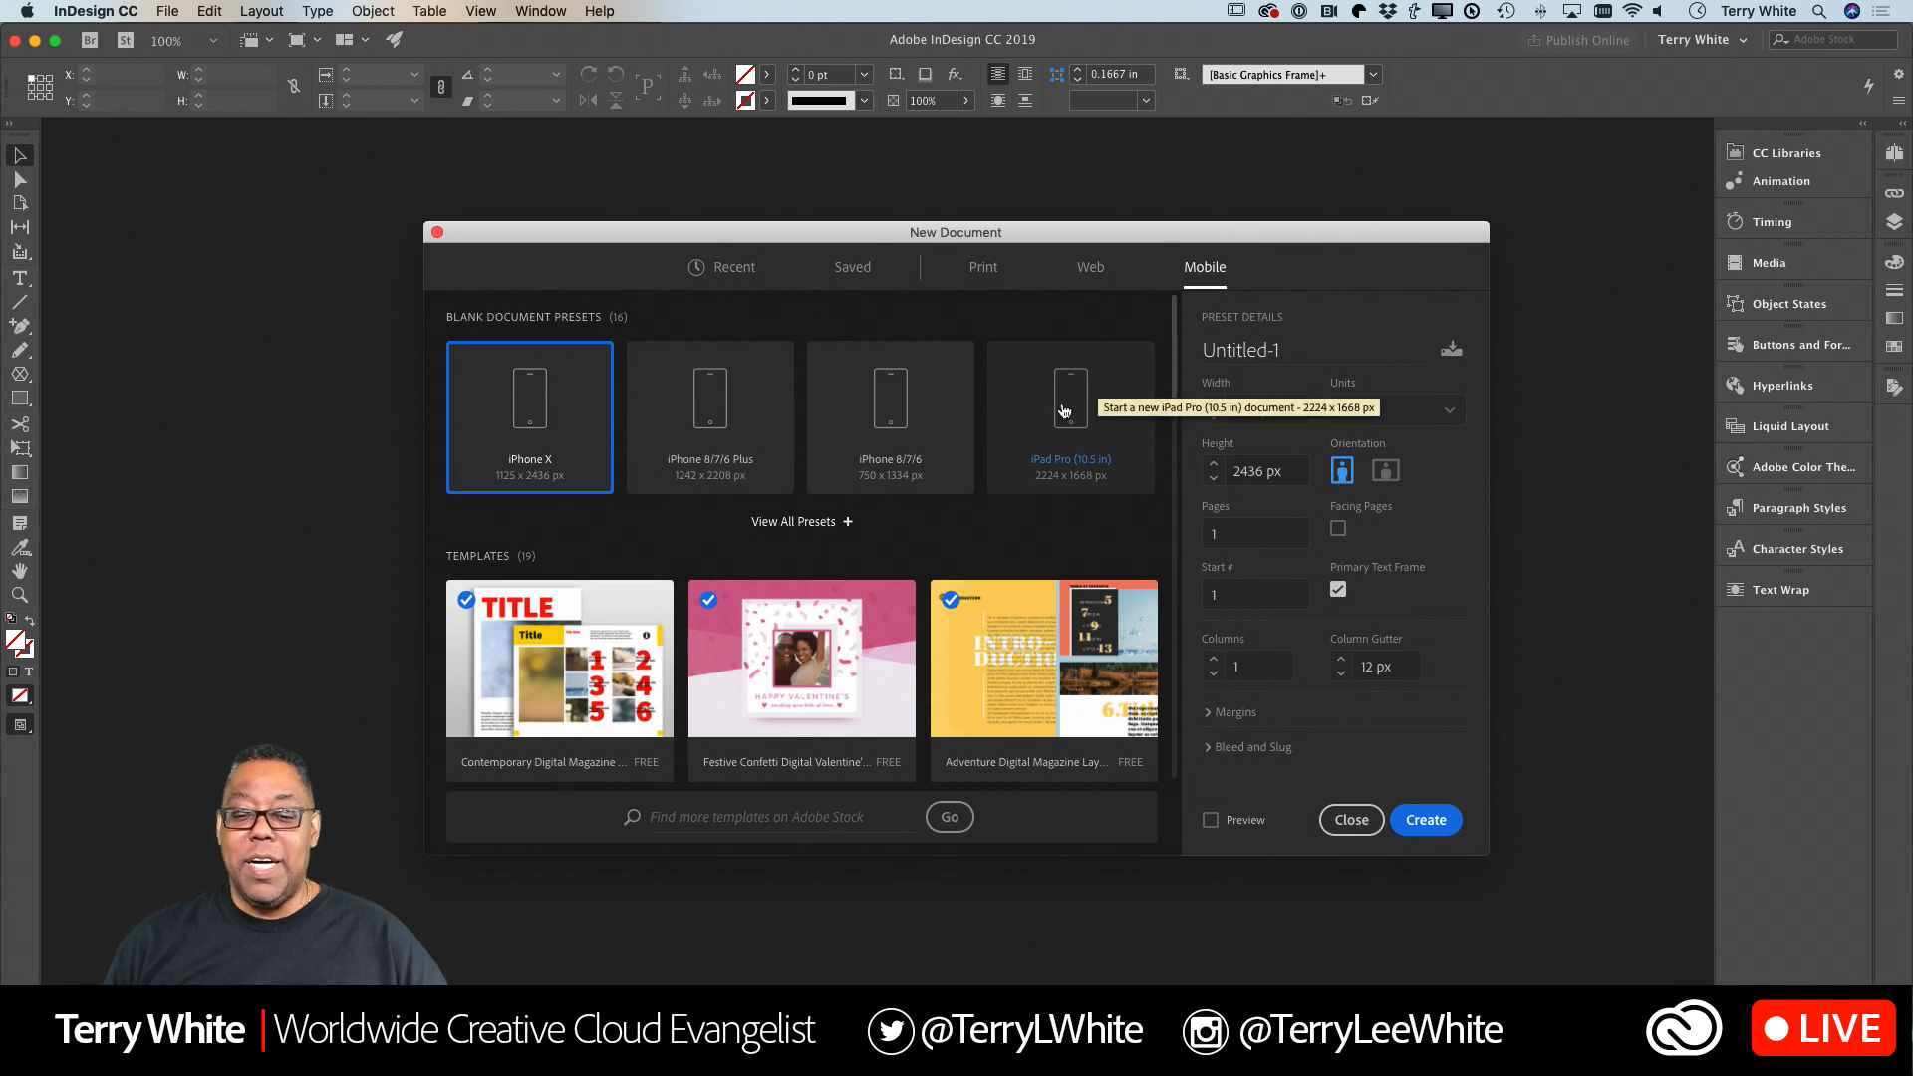
pyautogui.scroll(-2, 1064, 411)
pyautogui.scroll(-8, 1064, 410)
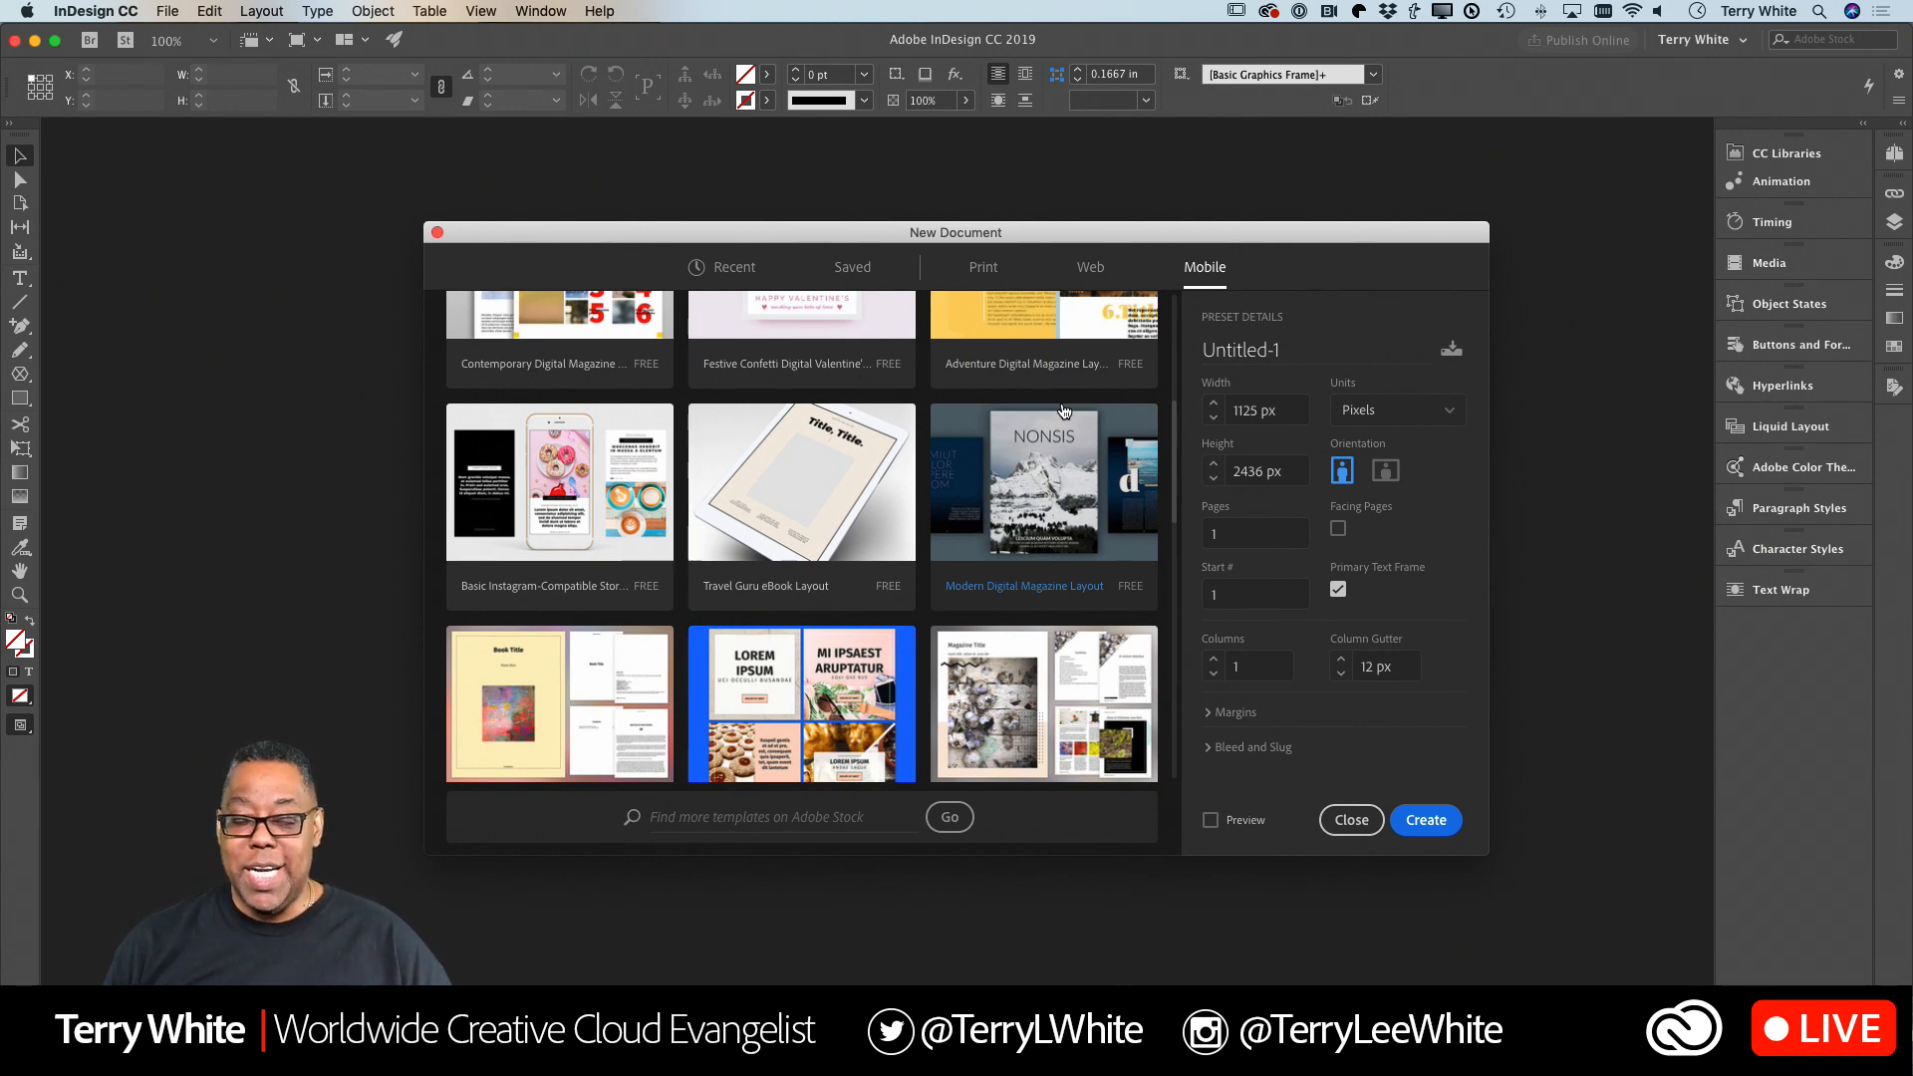
pyautogui.scroll(-4, 1062, 412)
pyautogui.scroll(-11, 1056, 414)
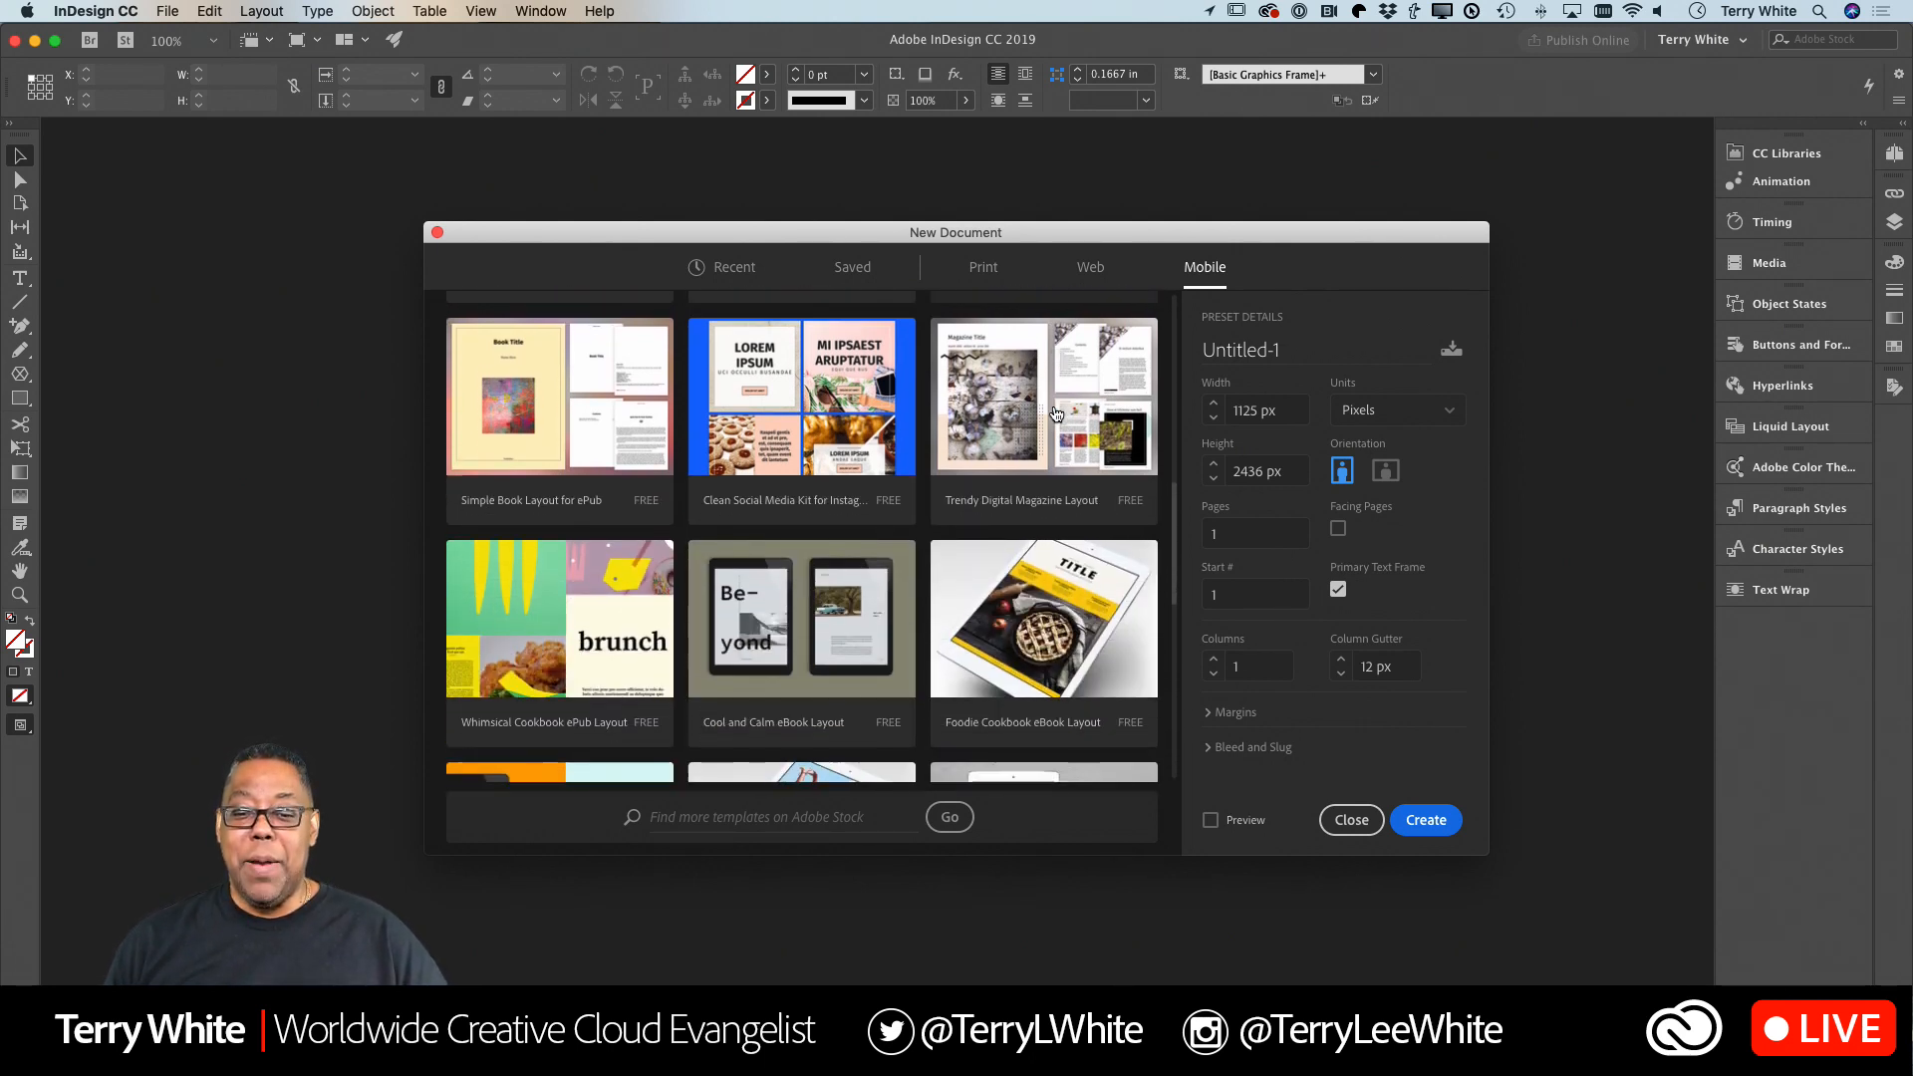
pyautogui.scroll(-3, 1056, 413)
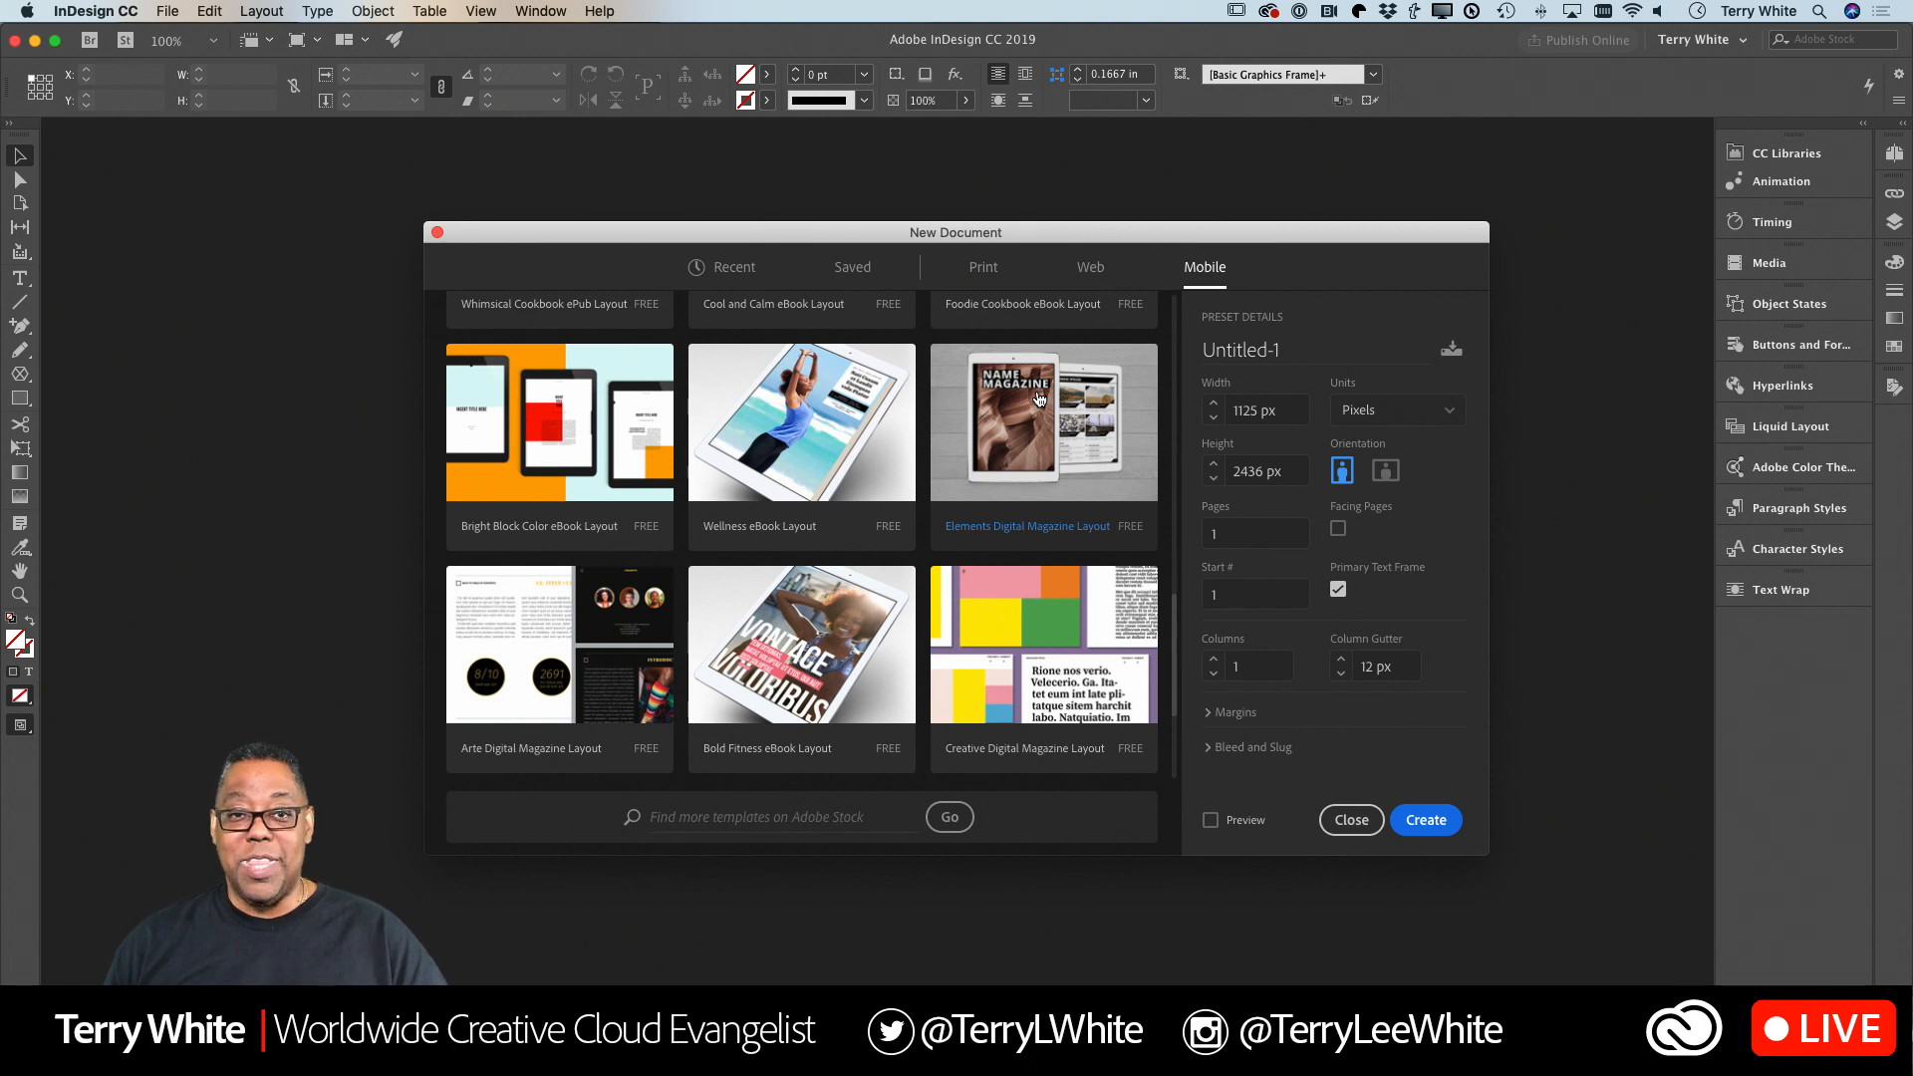
# Browse the collection of print templates to find a brochure layout.
pyautogui.click(984, 267)
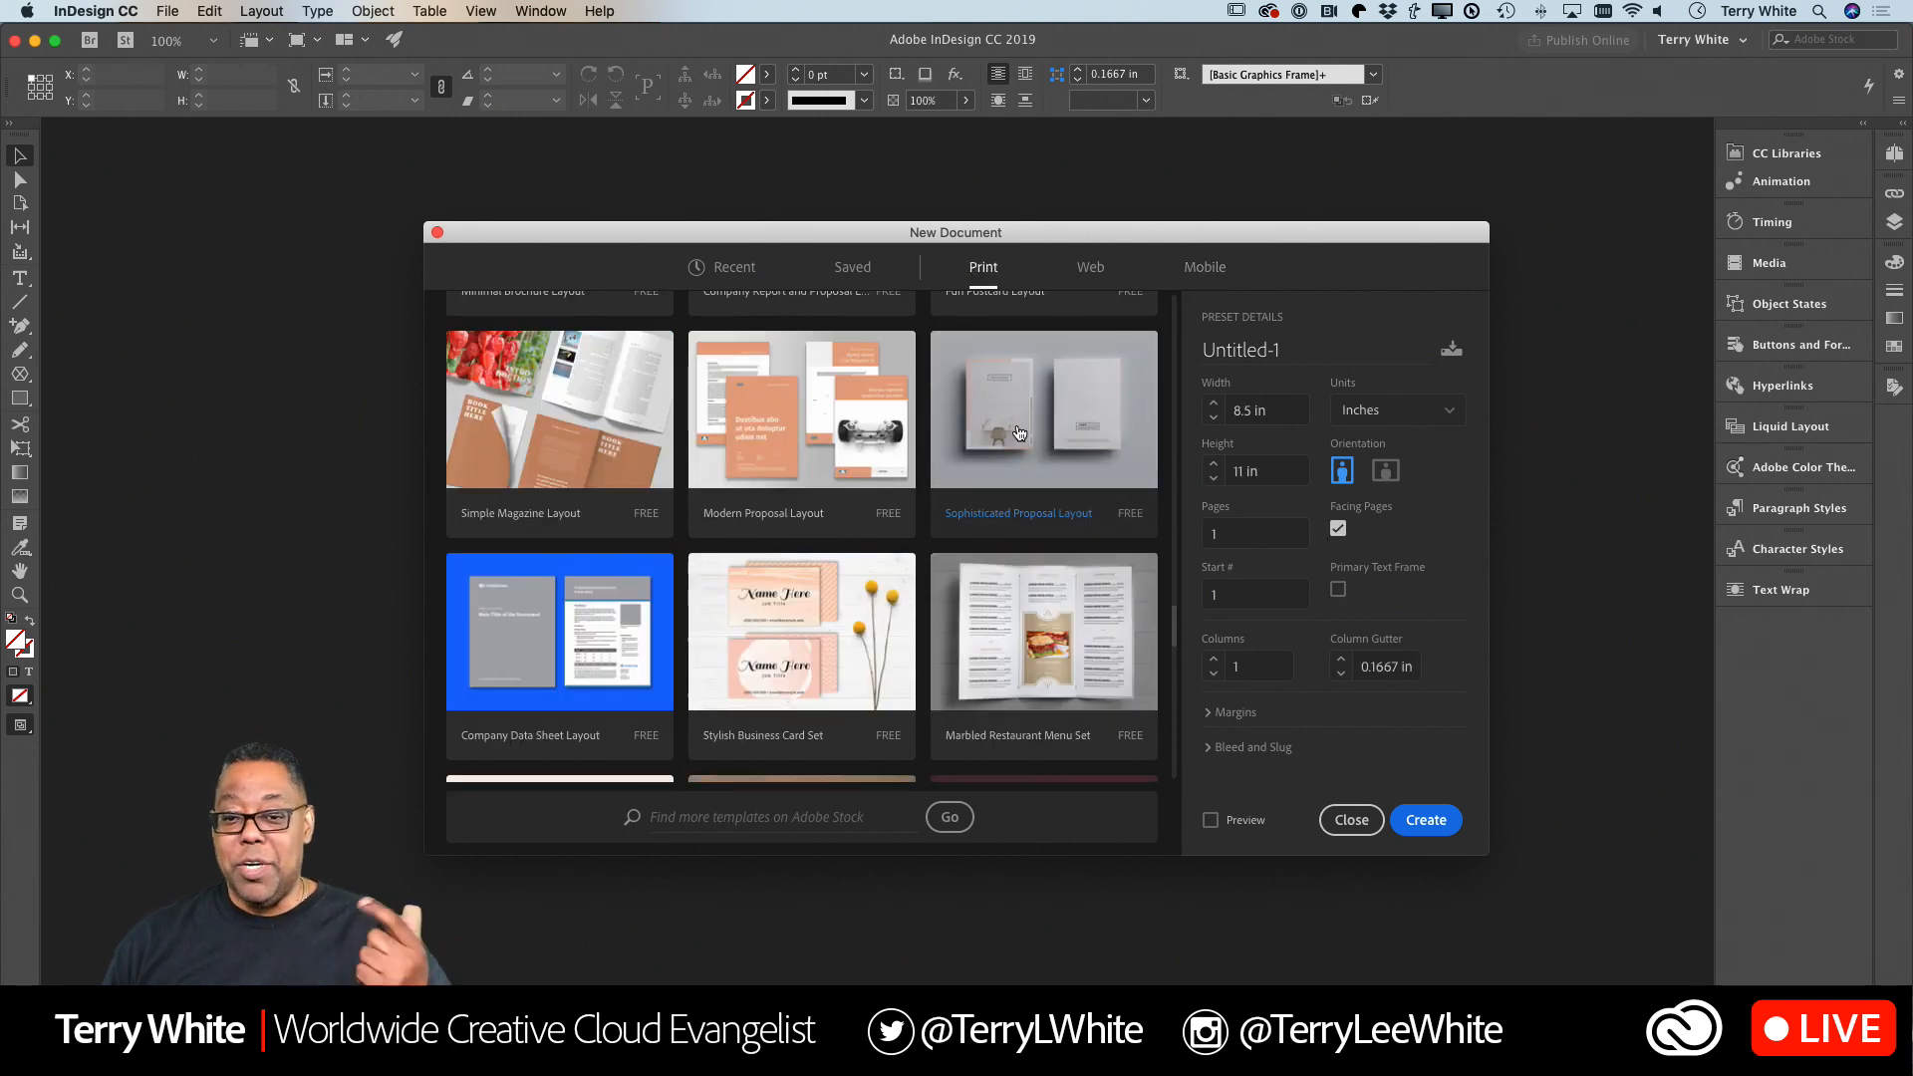
pyautogui.scroll(-5, 1019, 432)
pyautogui.scroll(-5, 1019, 431)
pyautogui.scroll(-3, 1018, 432)
pyautogui.scroll(-2, 1019, 432)
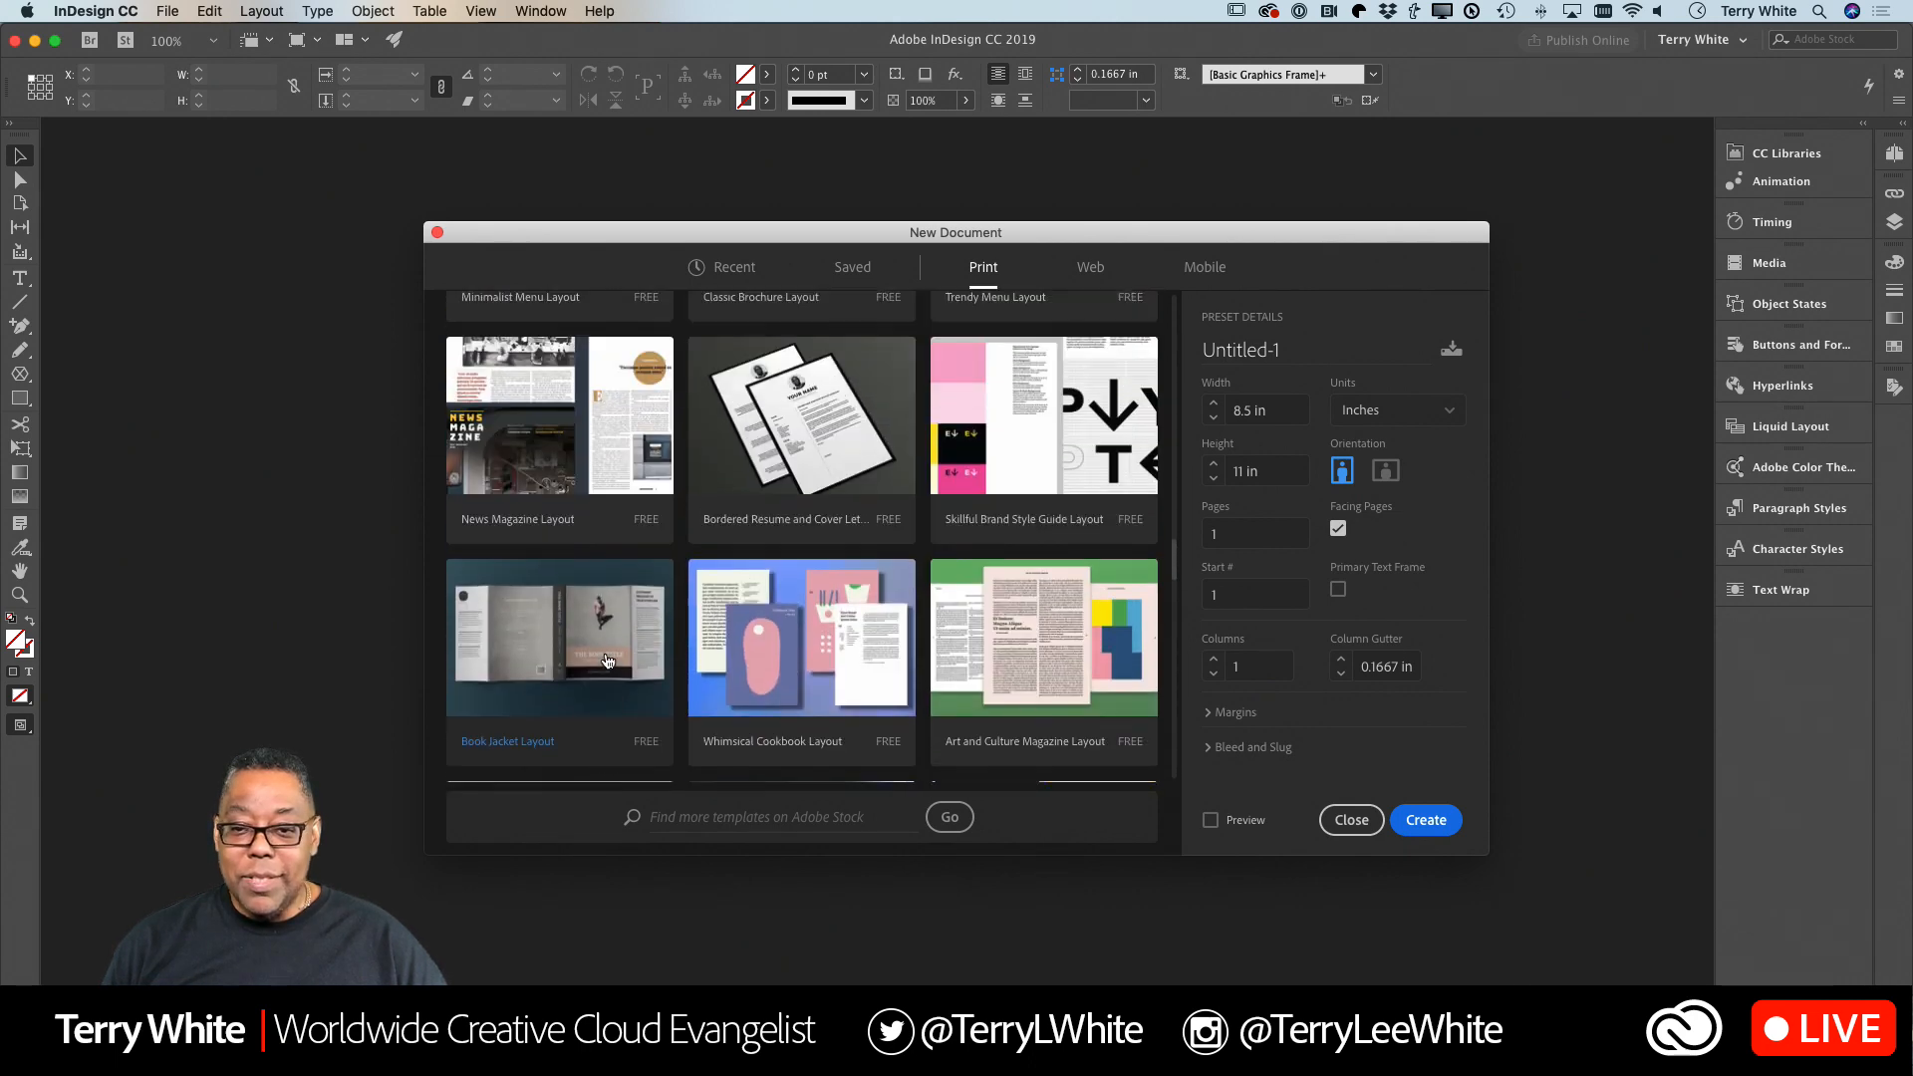
pyautogui.scroll(-15, 607, 662)
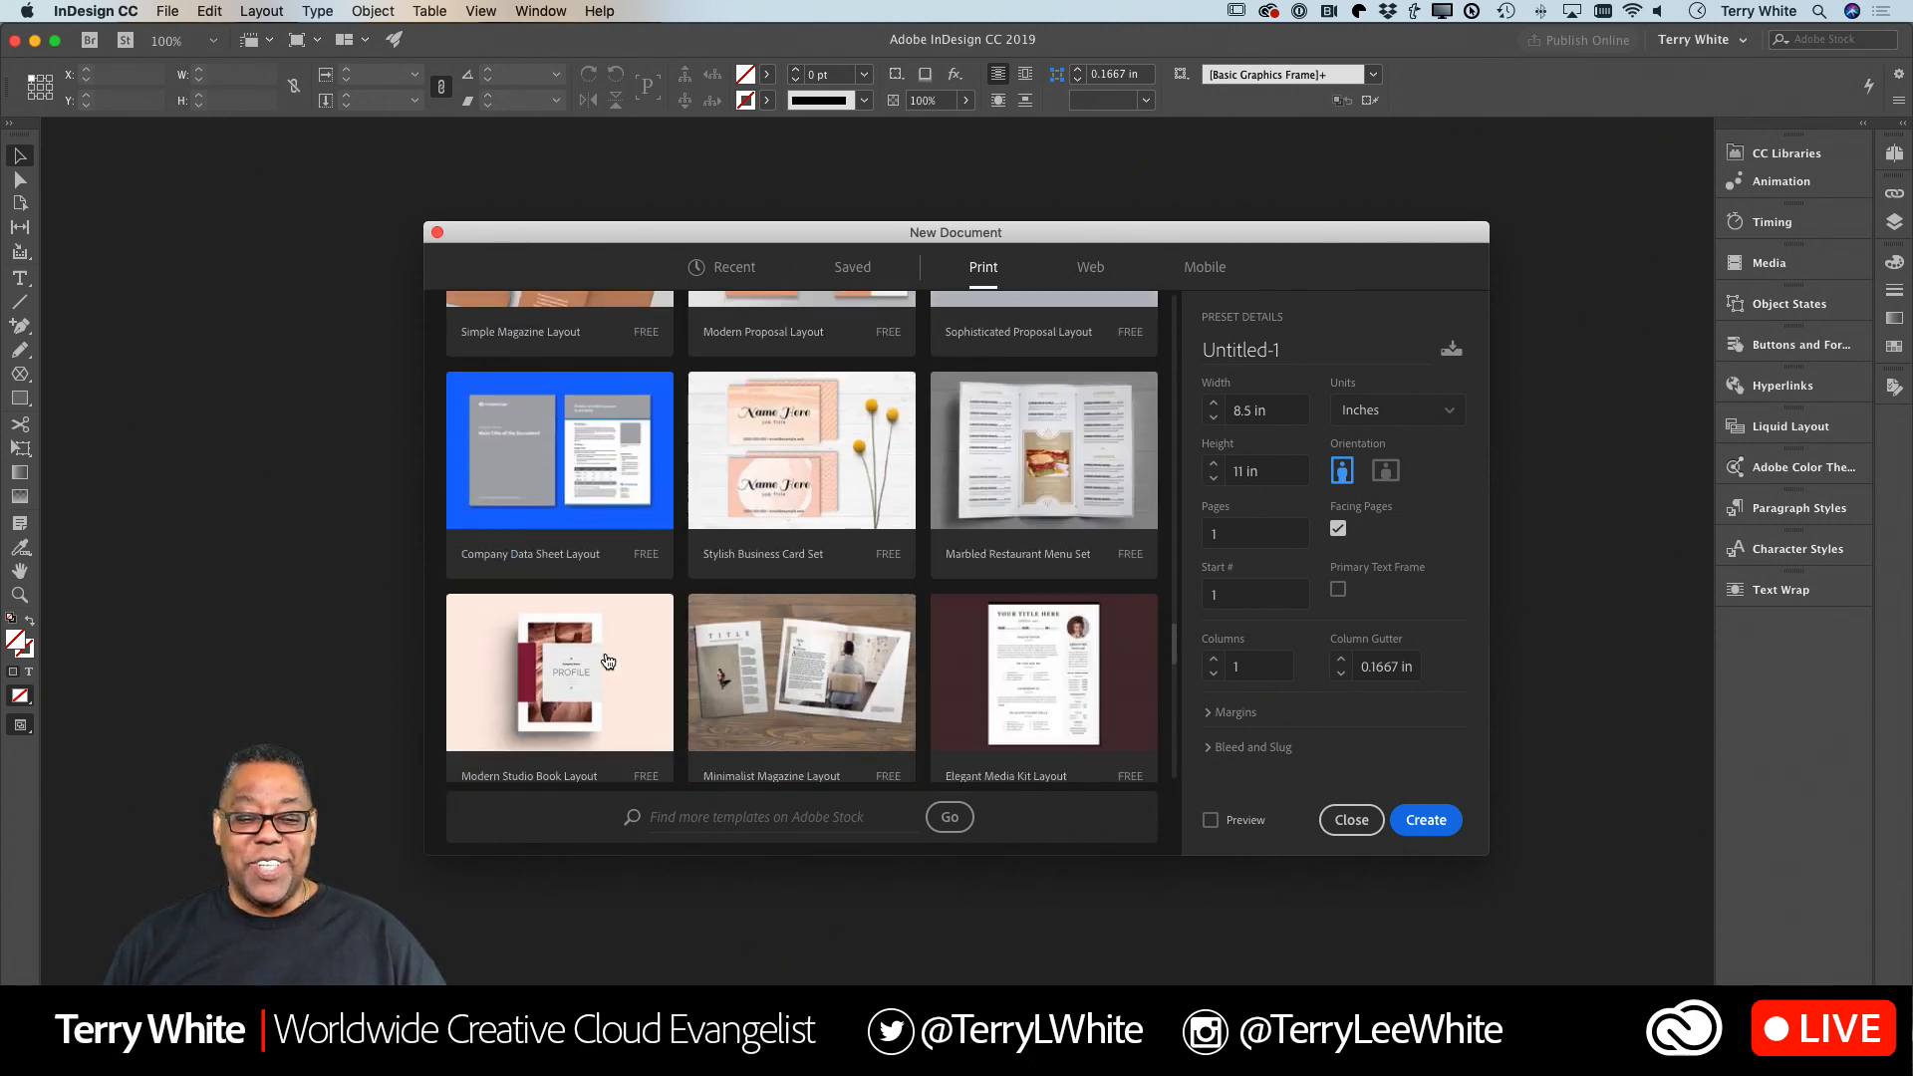
pyautogui.scroll(-10, 607, 662)
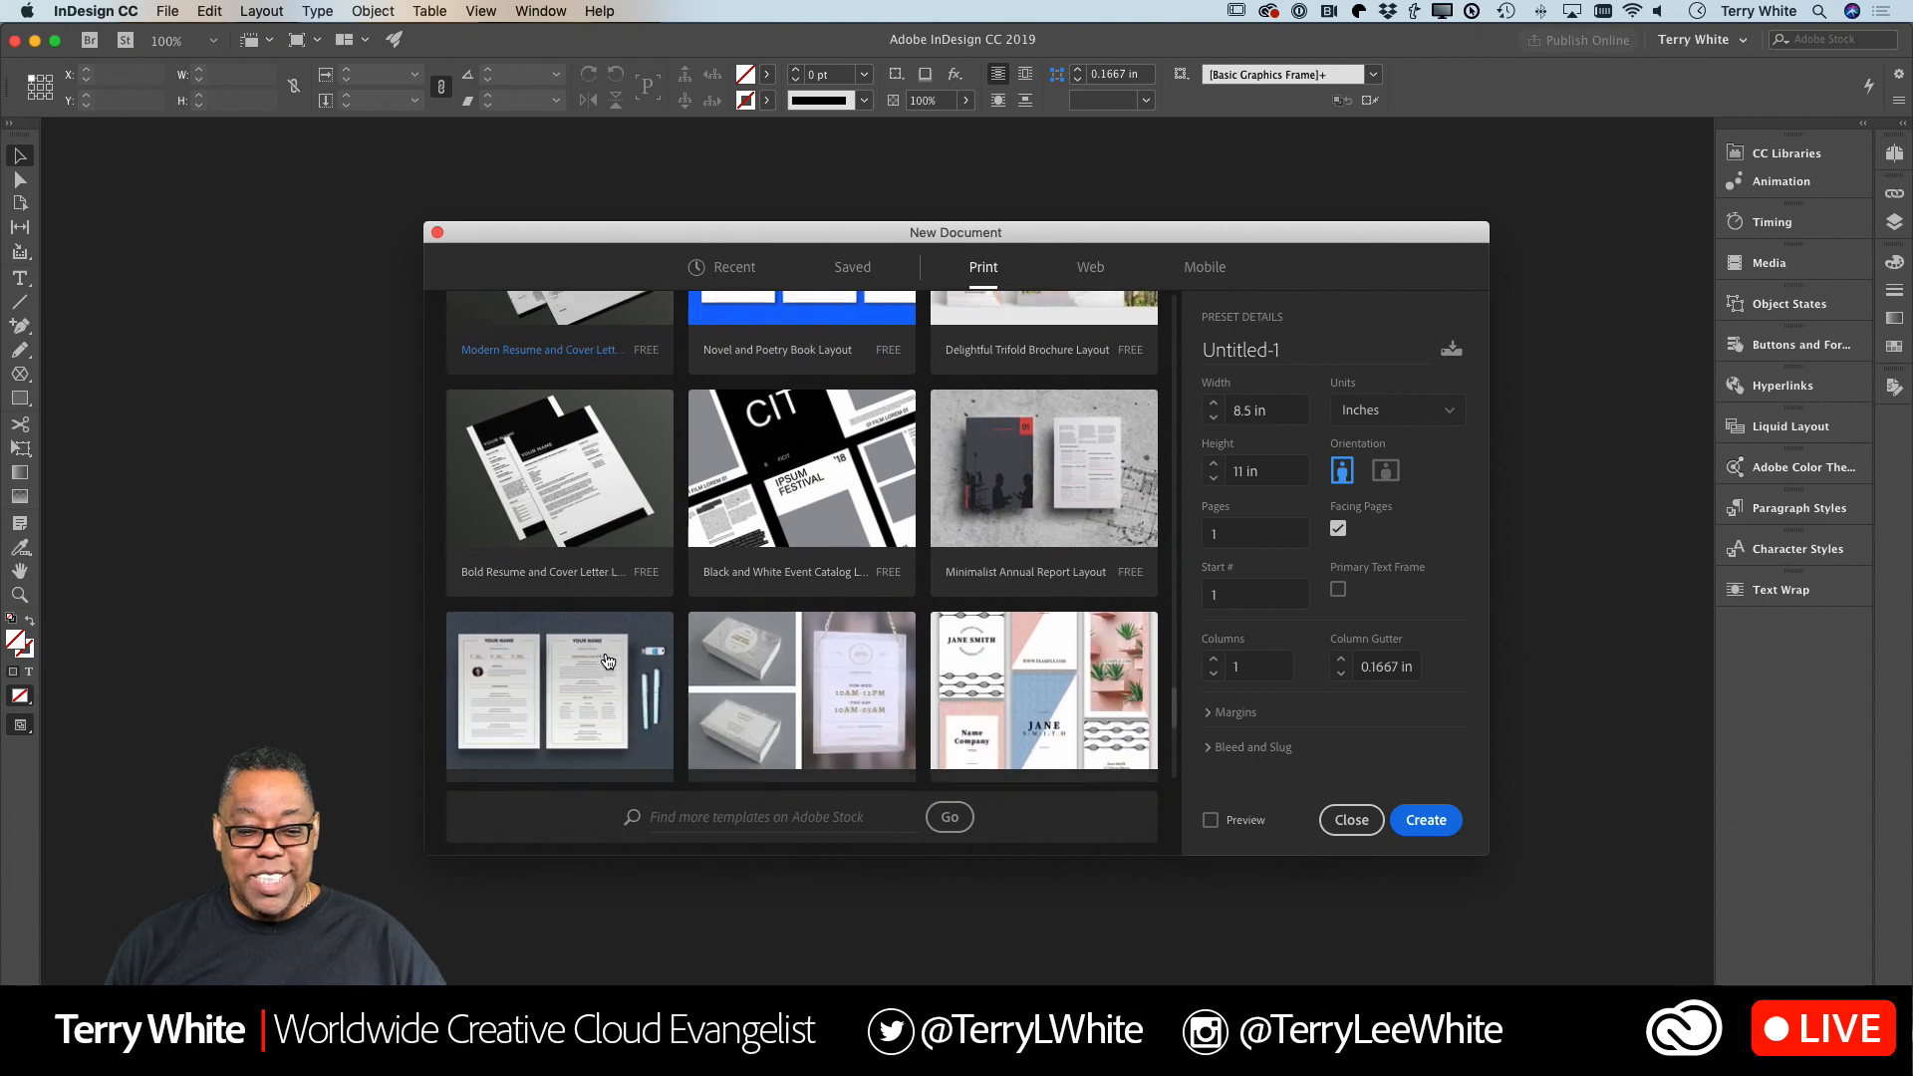
pyautogui.scroll(-5, 607, 661)
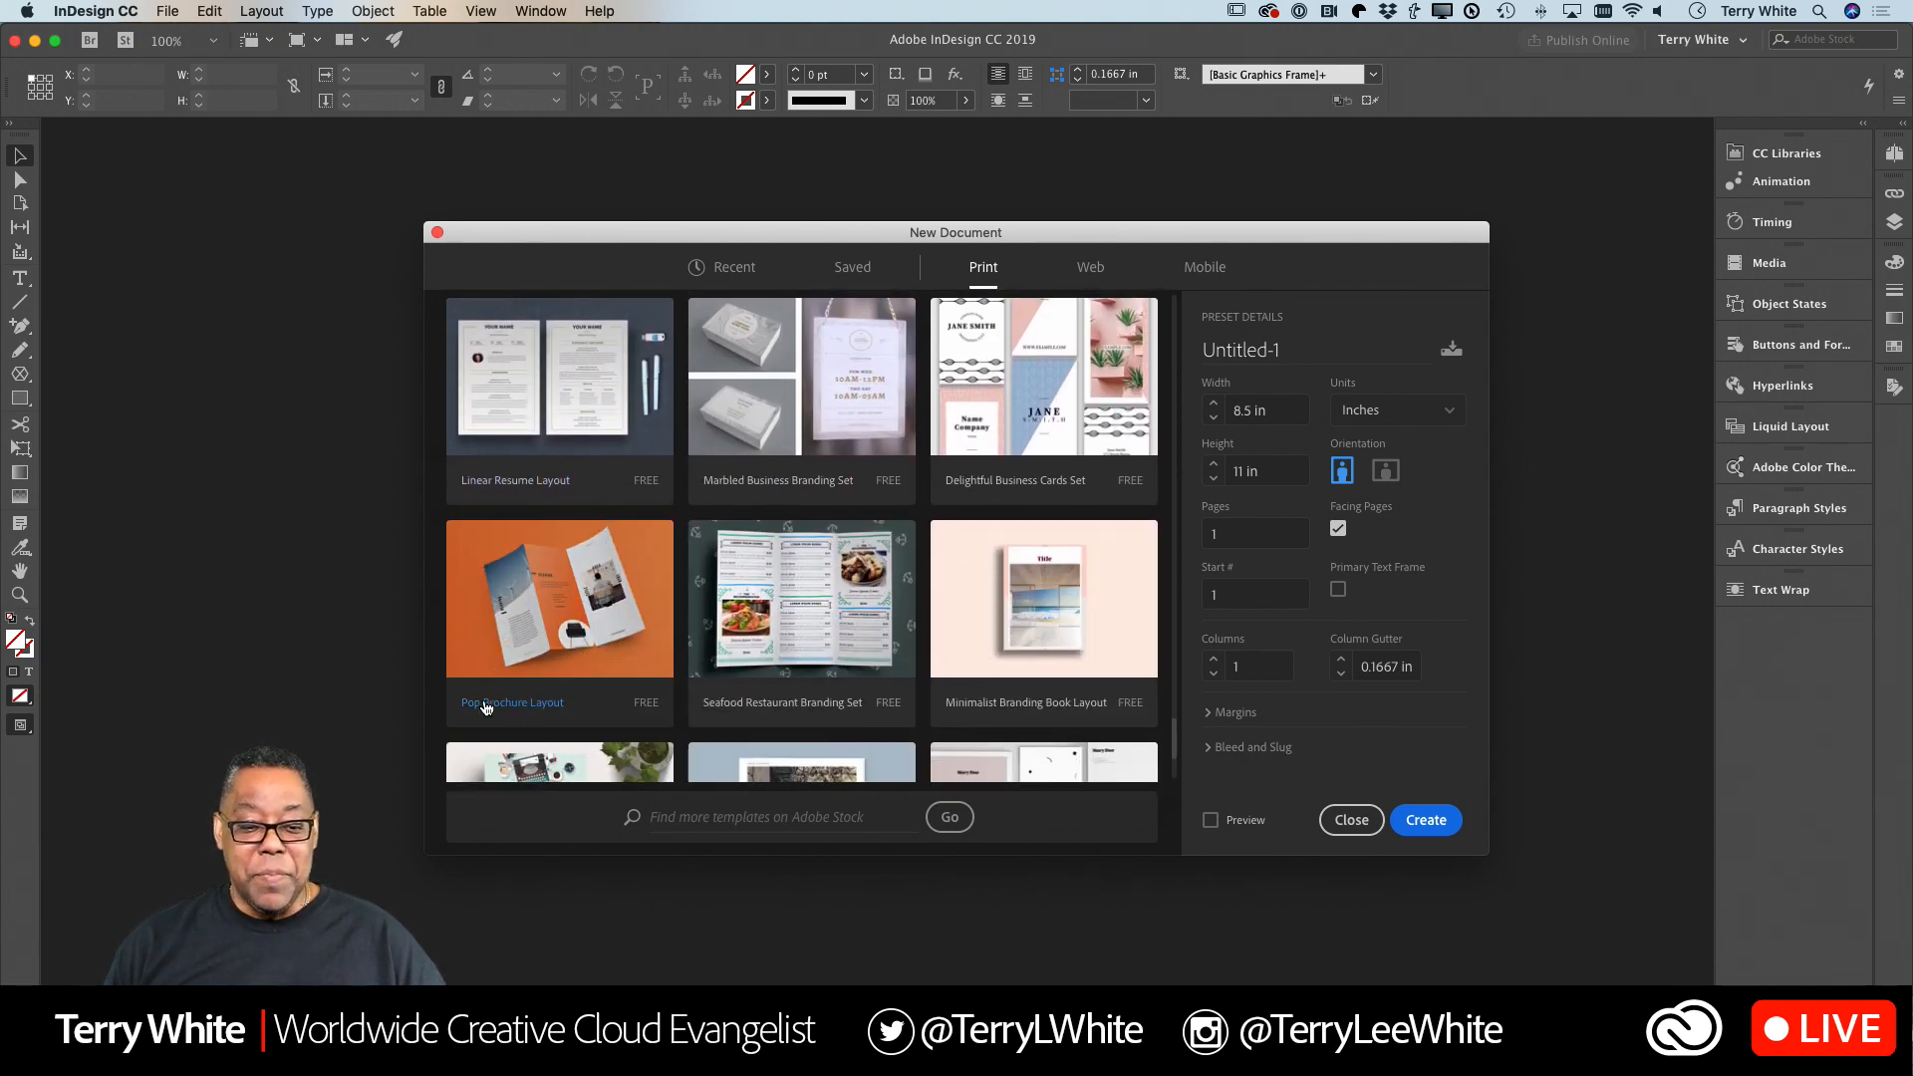
# Preview the Pop Brochure Layout template, and download and open it as a new document.
pyautogui.click(573, 632)
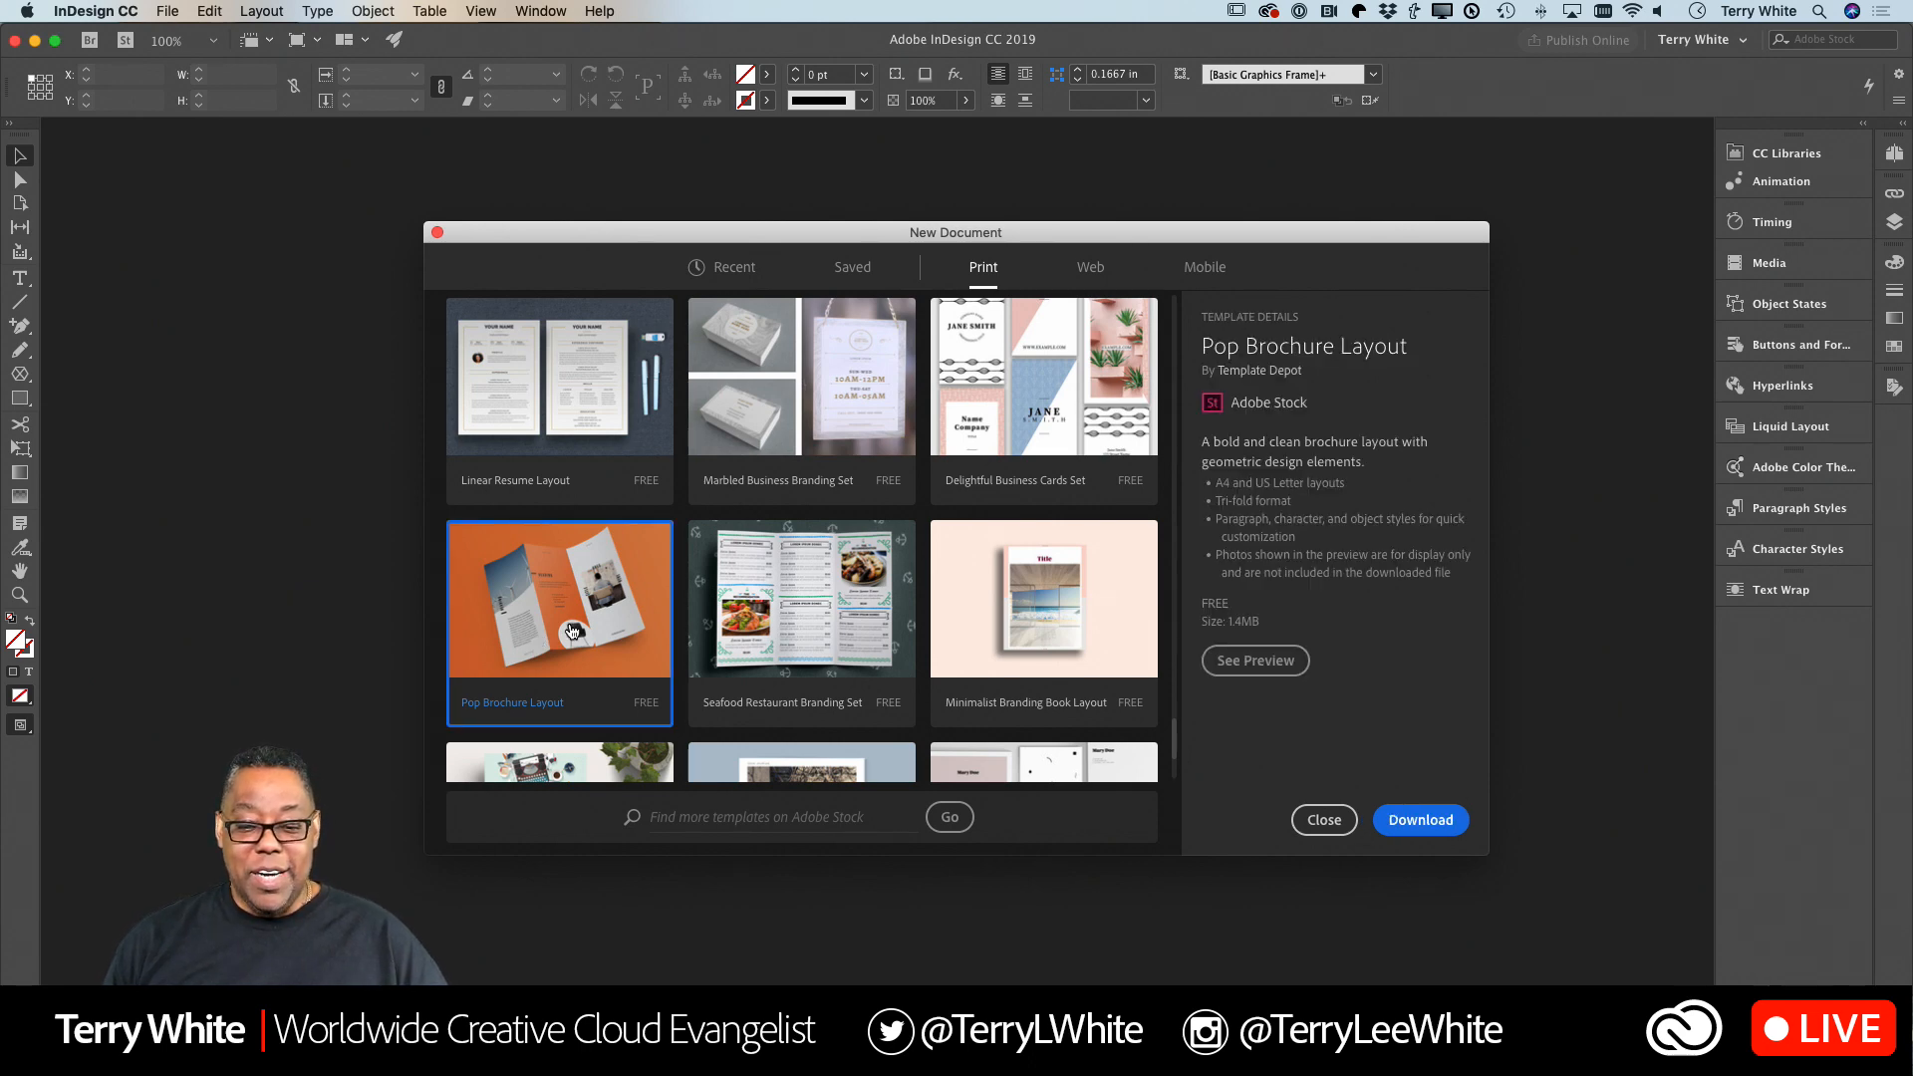
pyautogui.click(1281, 668)
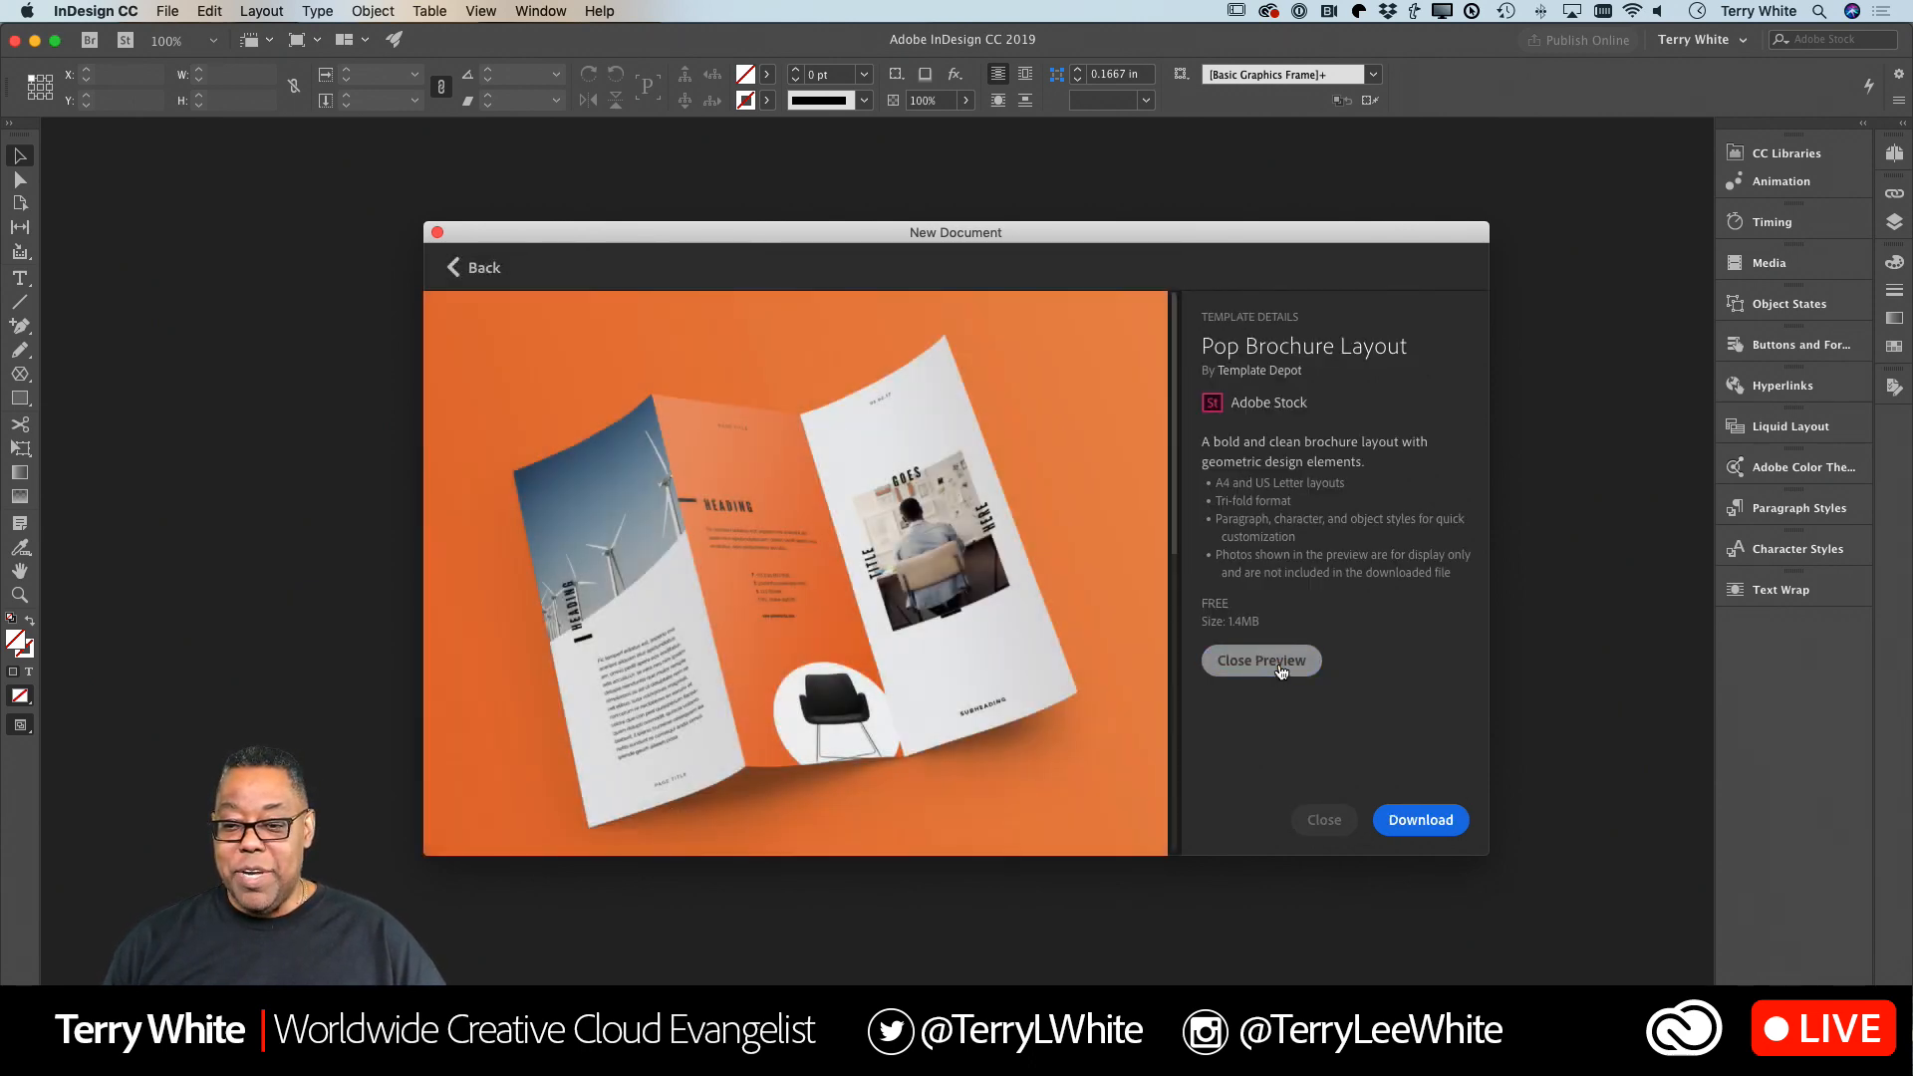
pyautogui.scroll(-5, 1136, 714)
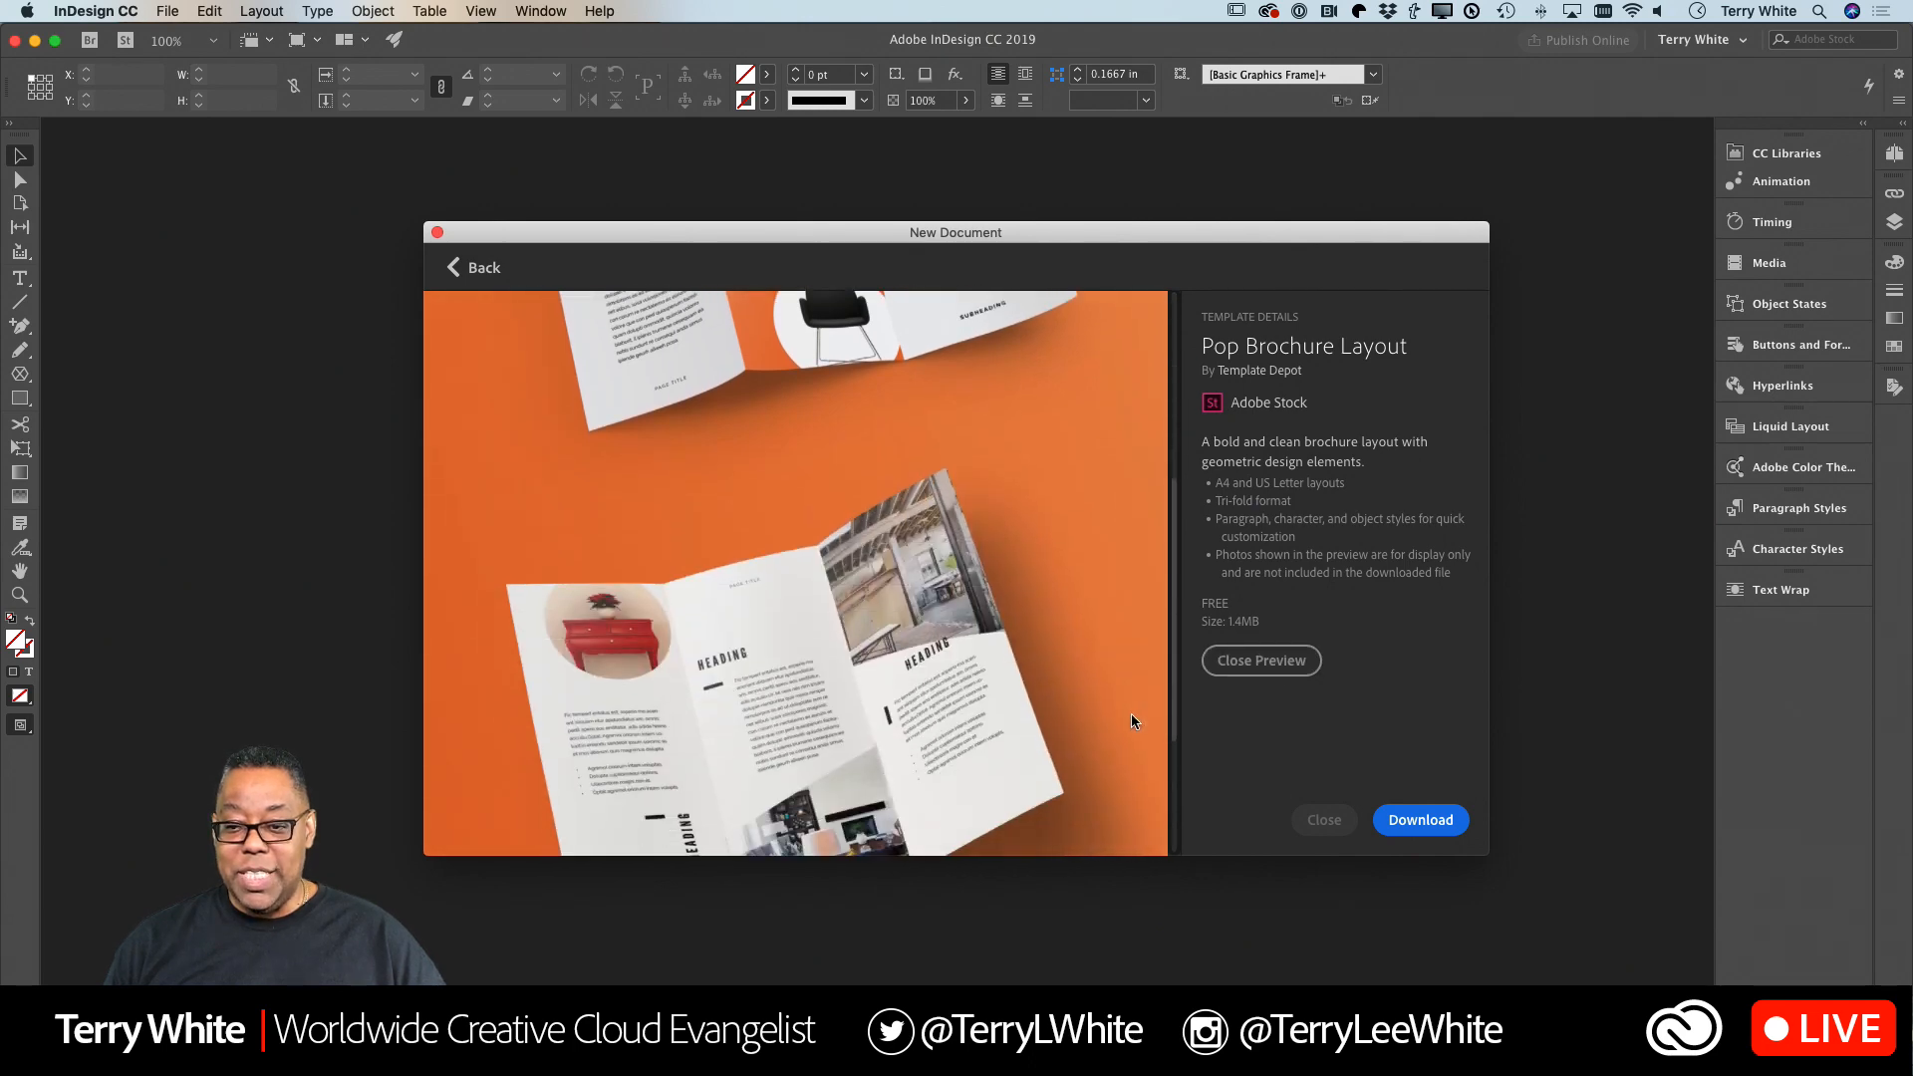
pyautogui.scroll(5, 1132, 713)
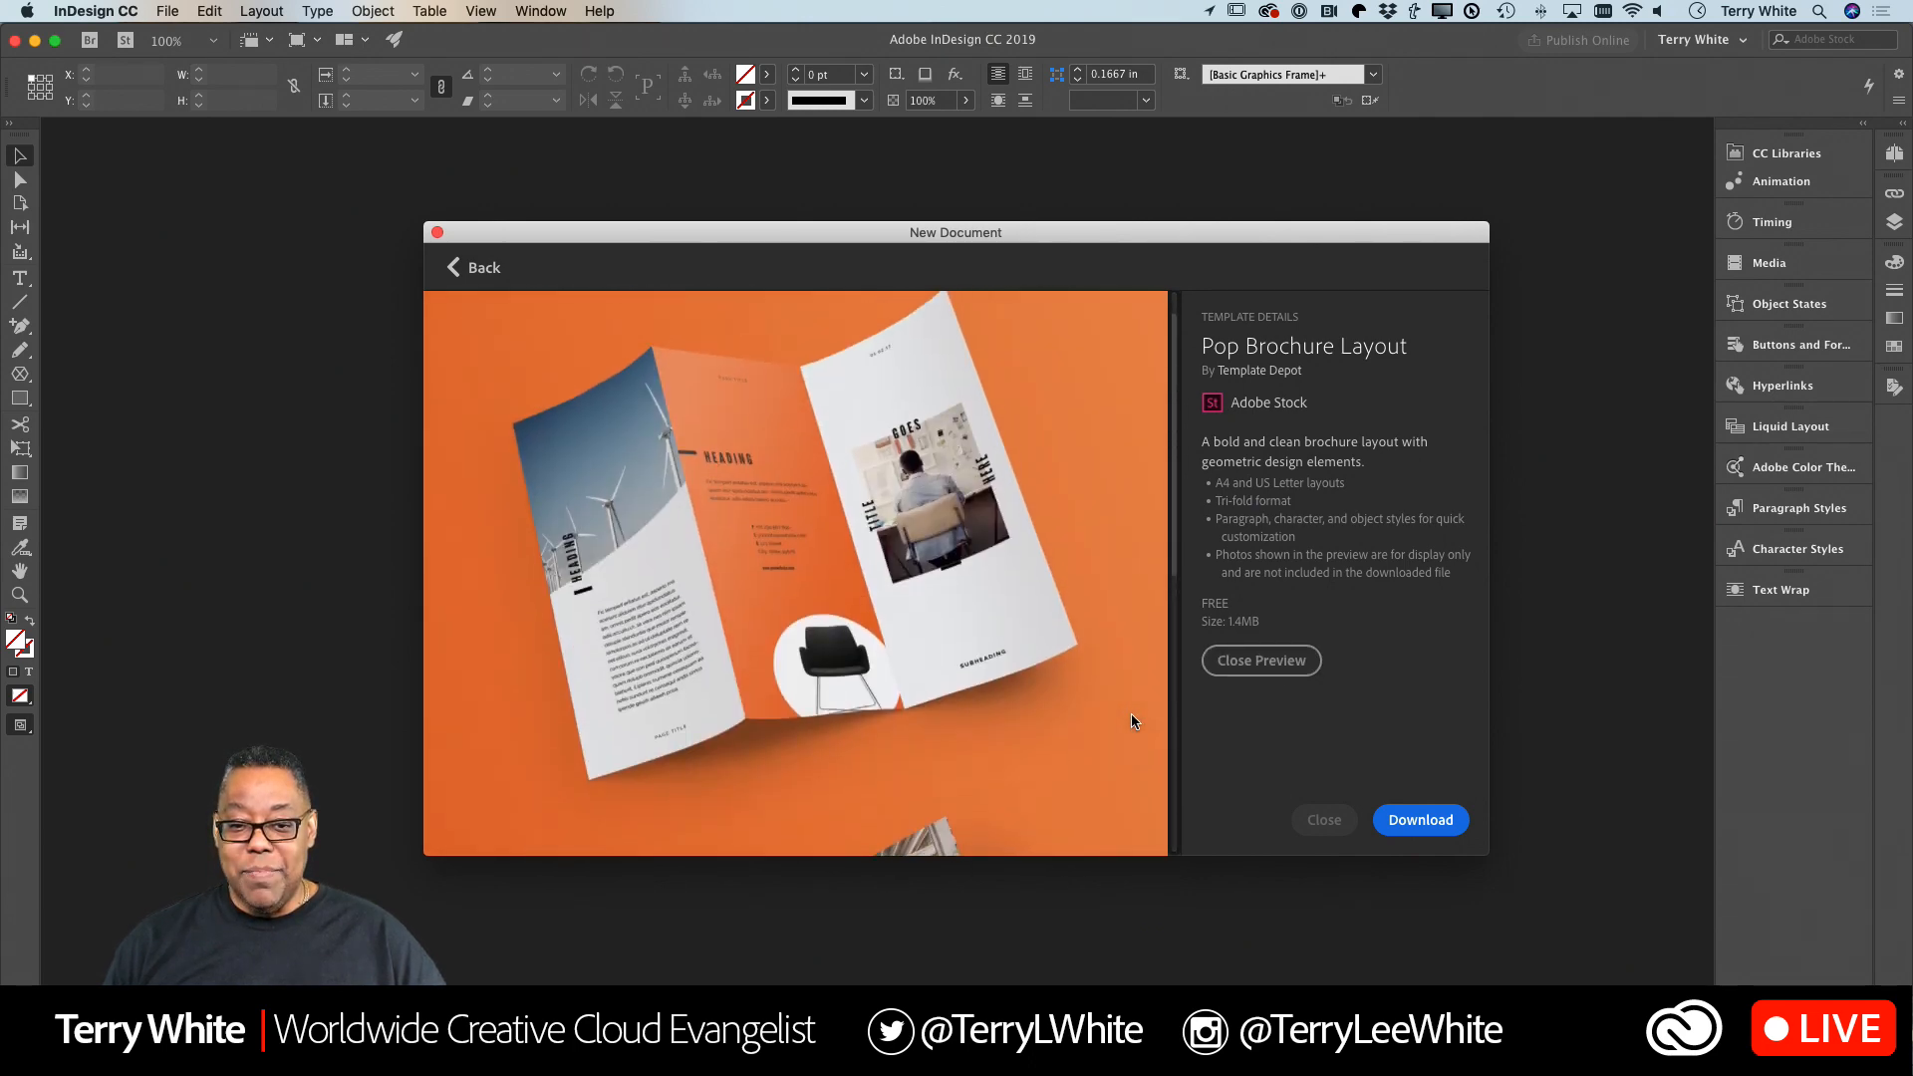
pyautogui.scroll(-1, 1132, 716)
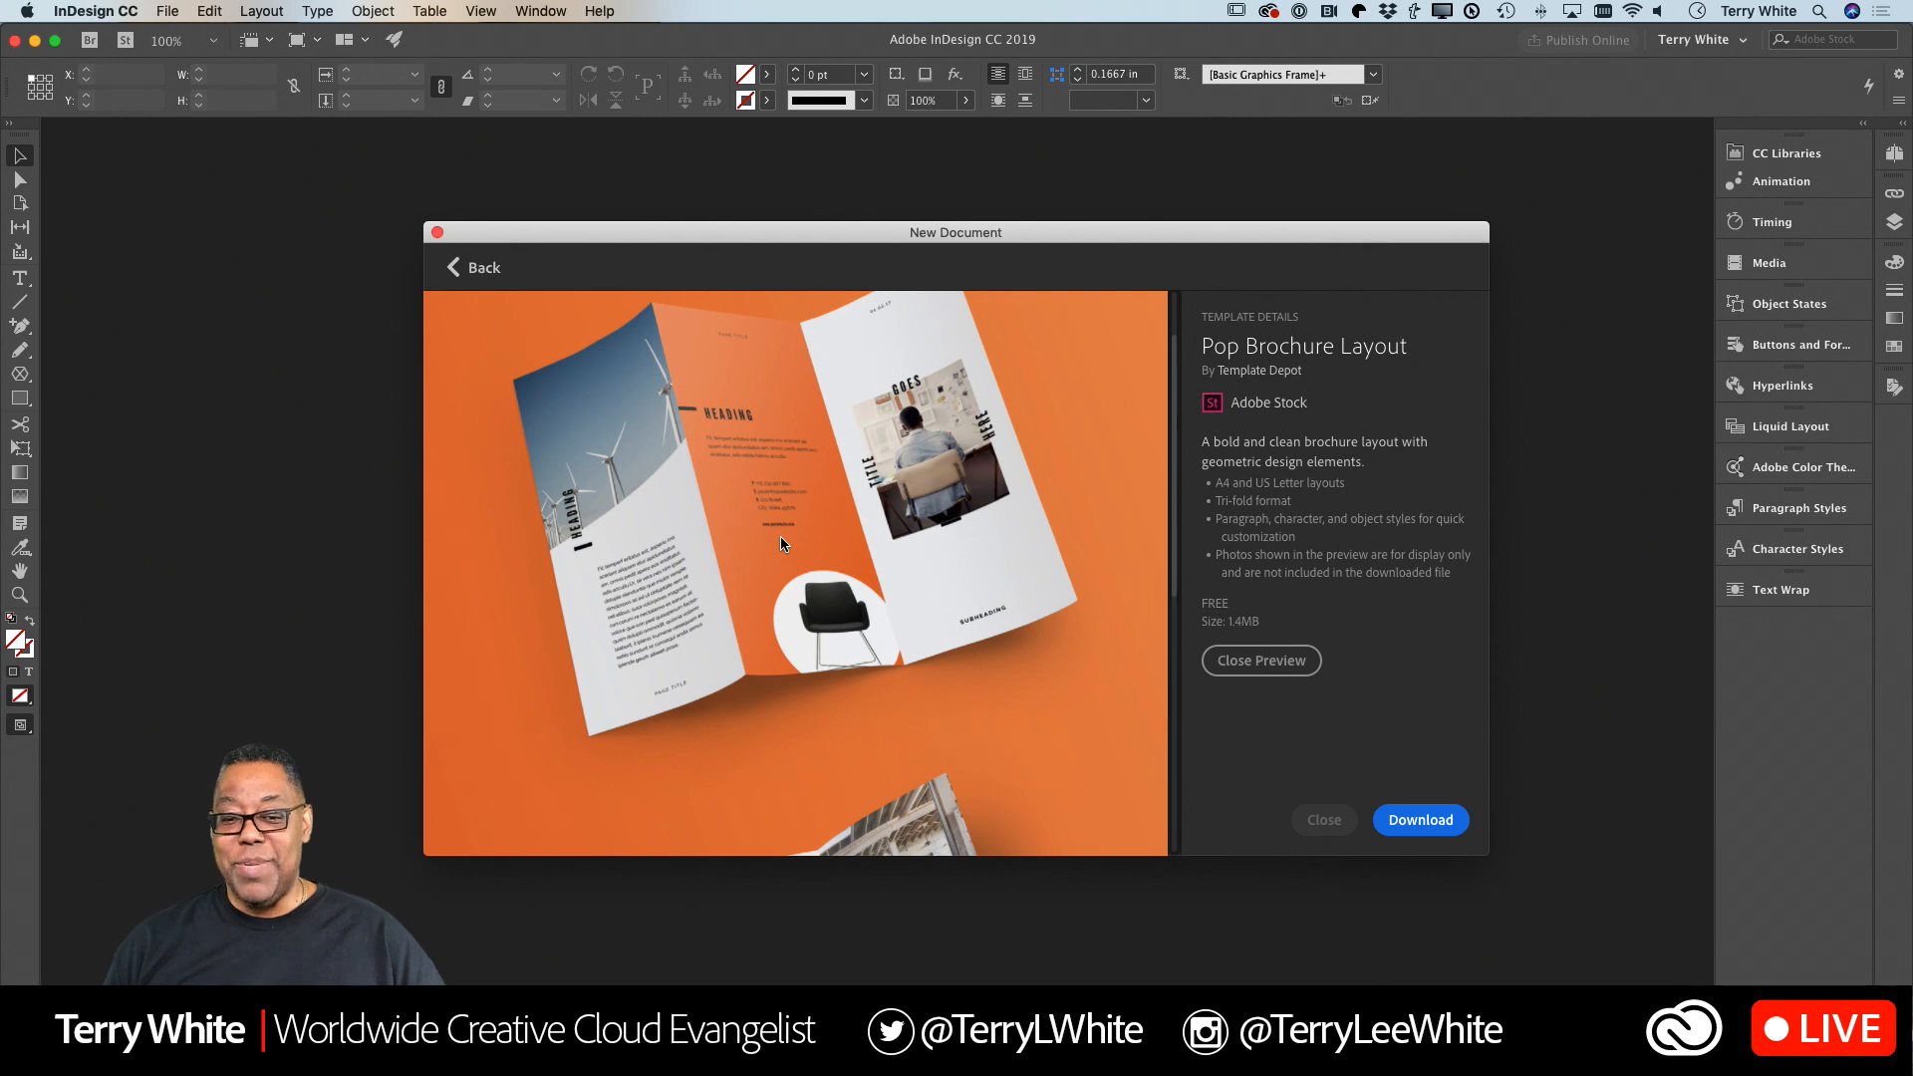
pyautogui.scroll(-5, 781, 539)
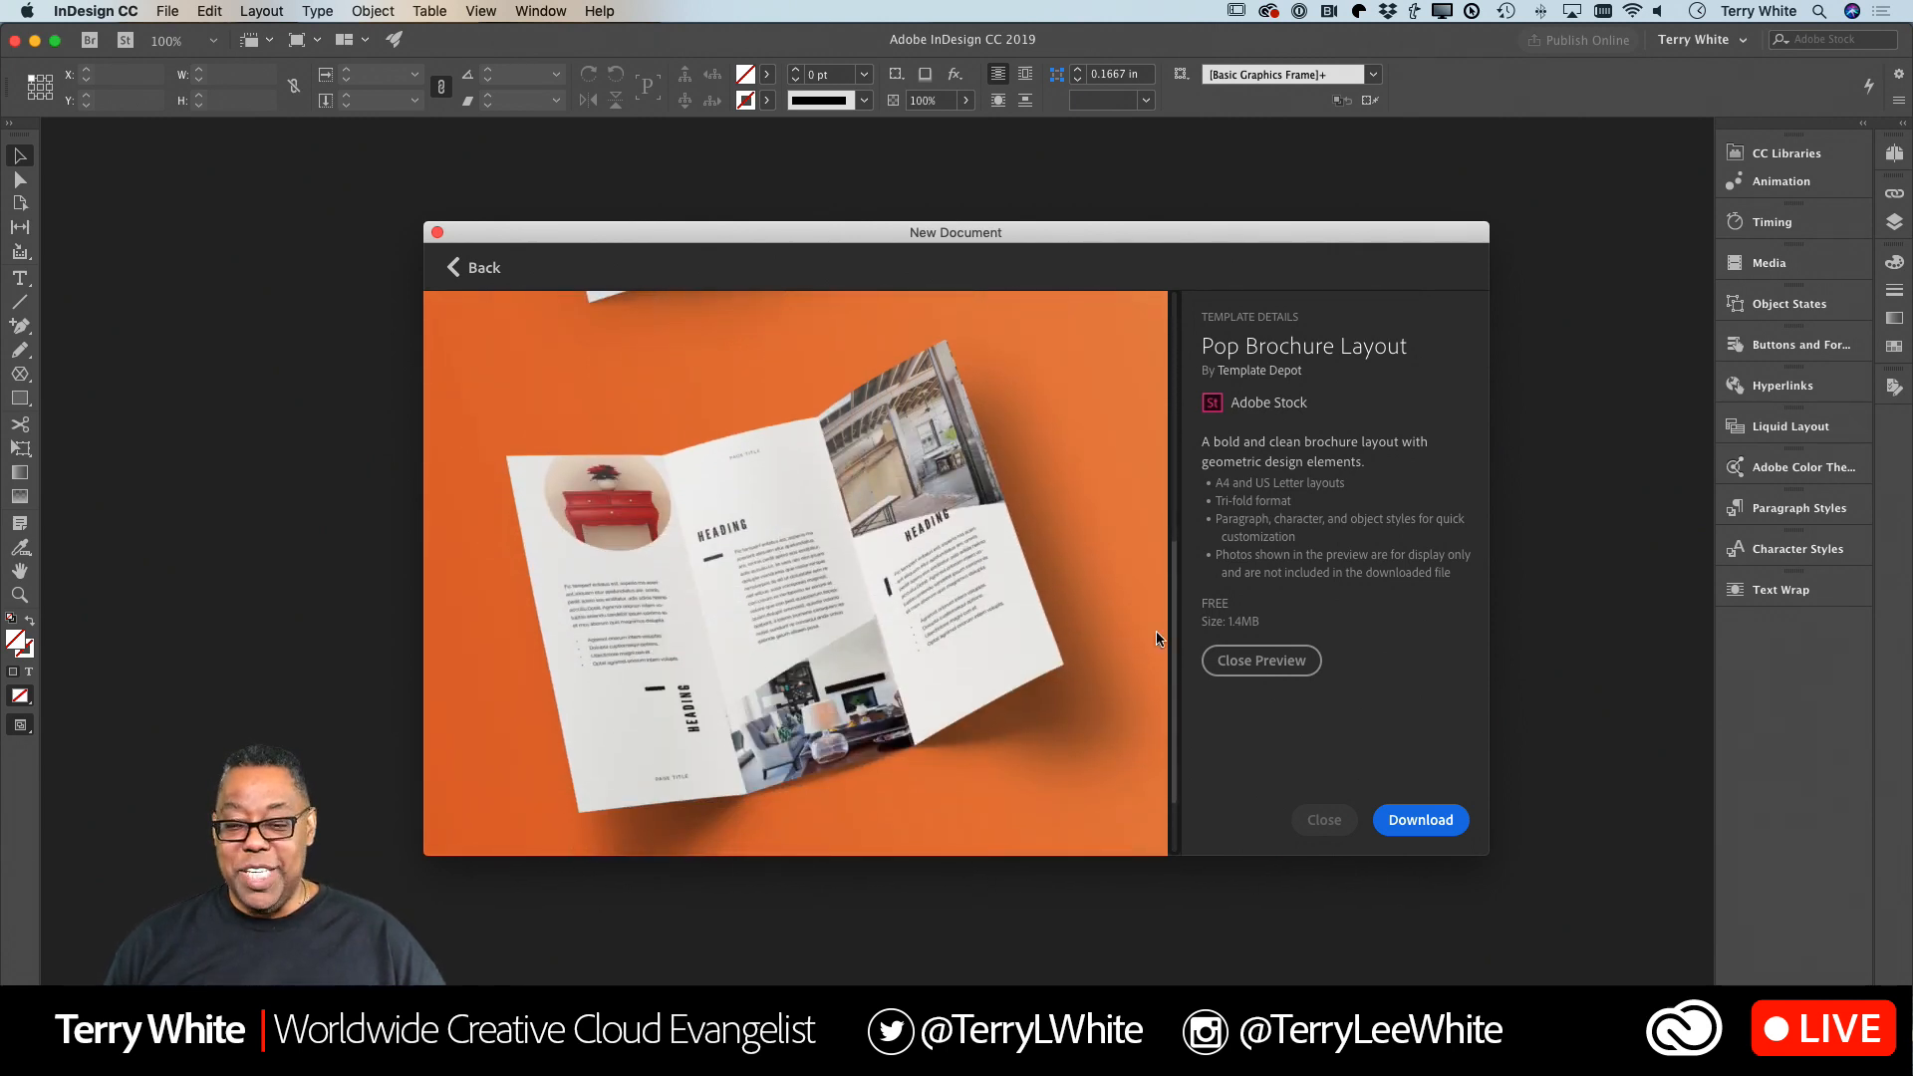
pyautogui.click(1235, 661)
pyautogui.click(1436, 835)
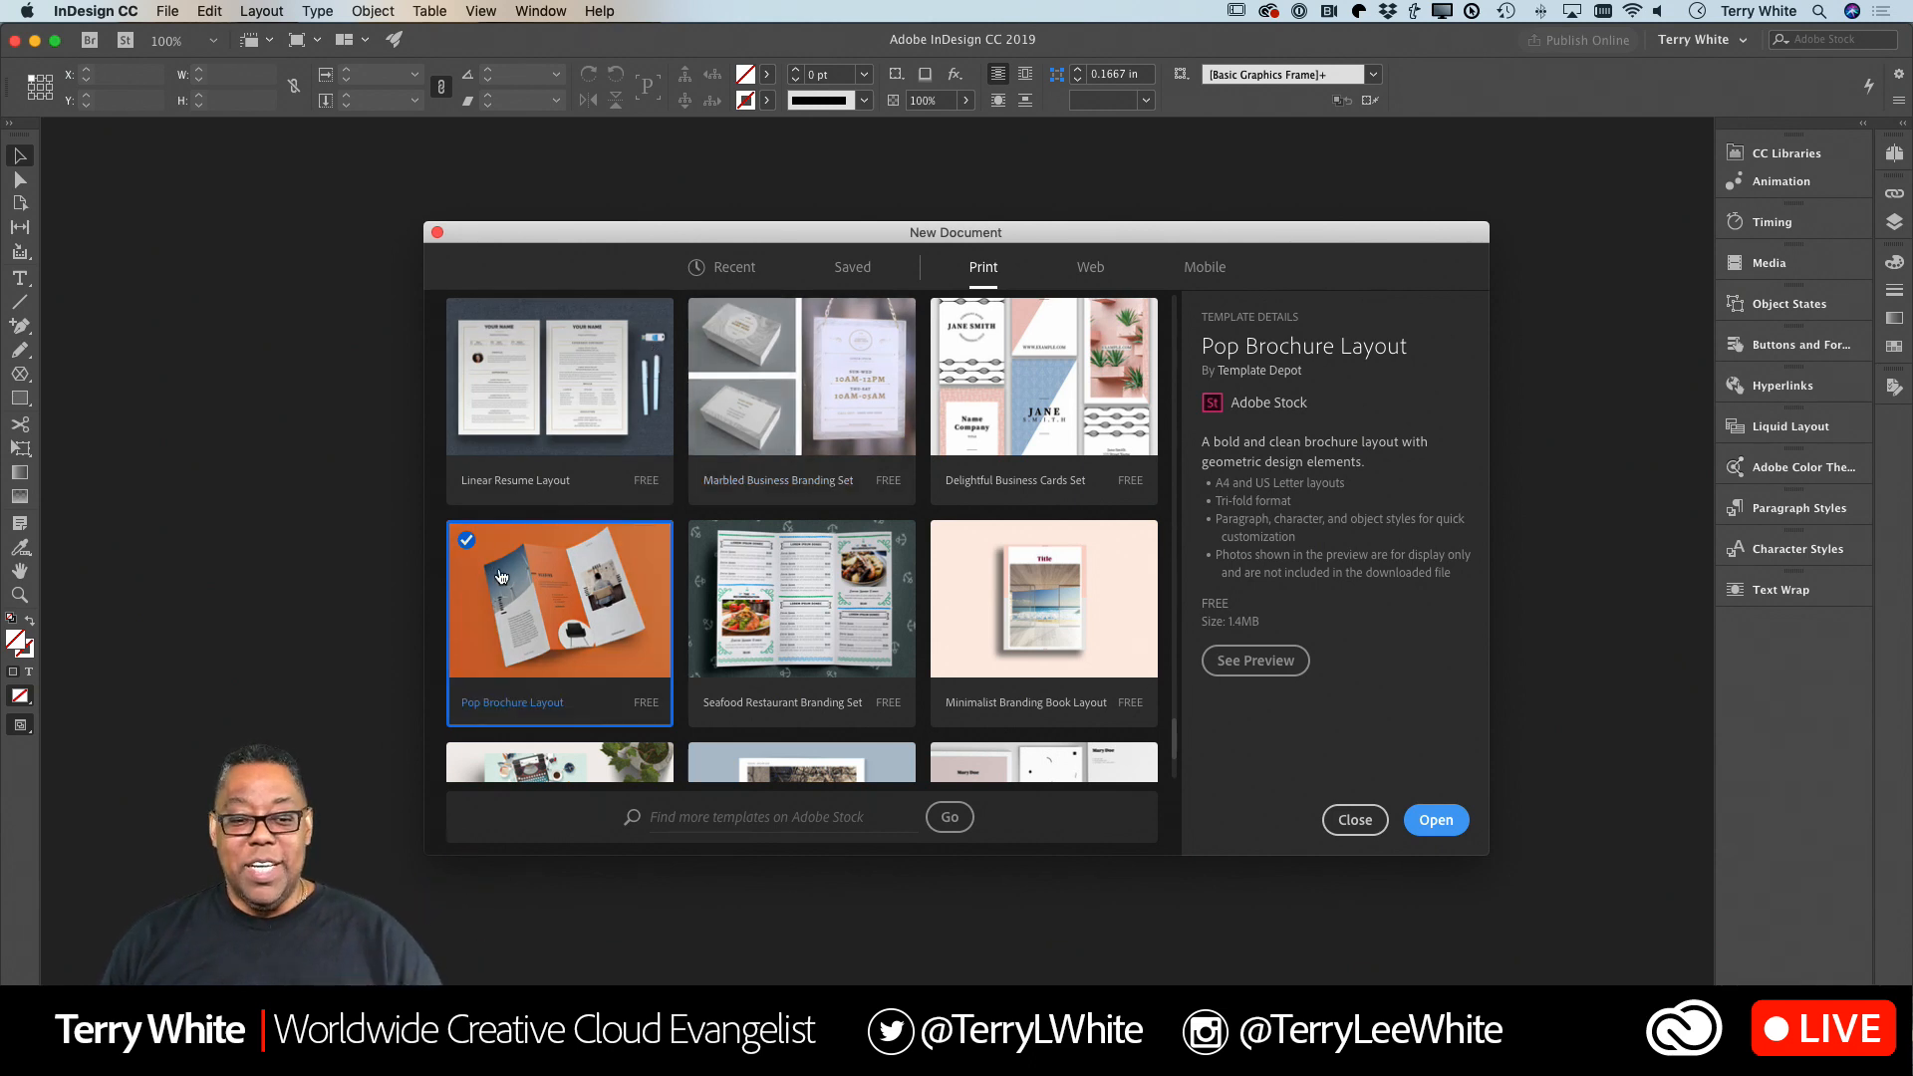
pyautogui.click(1435, 820)
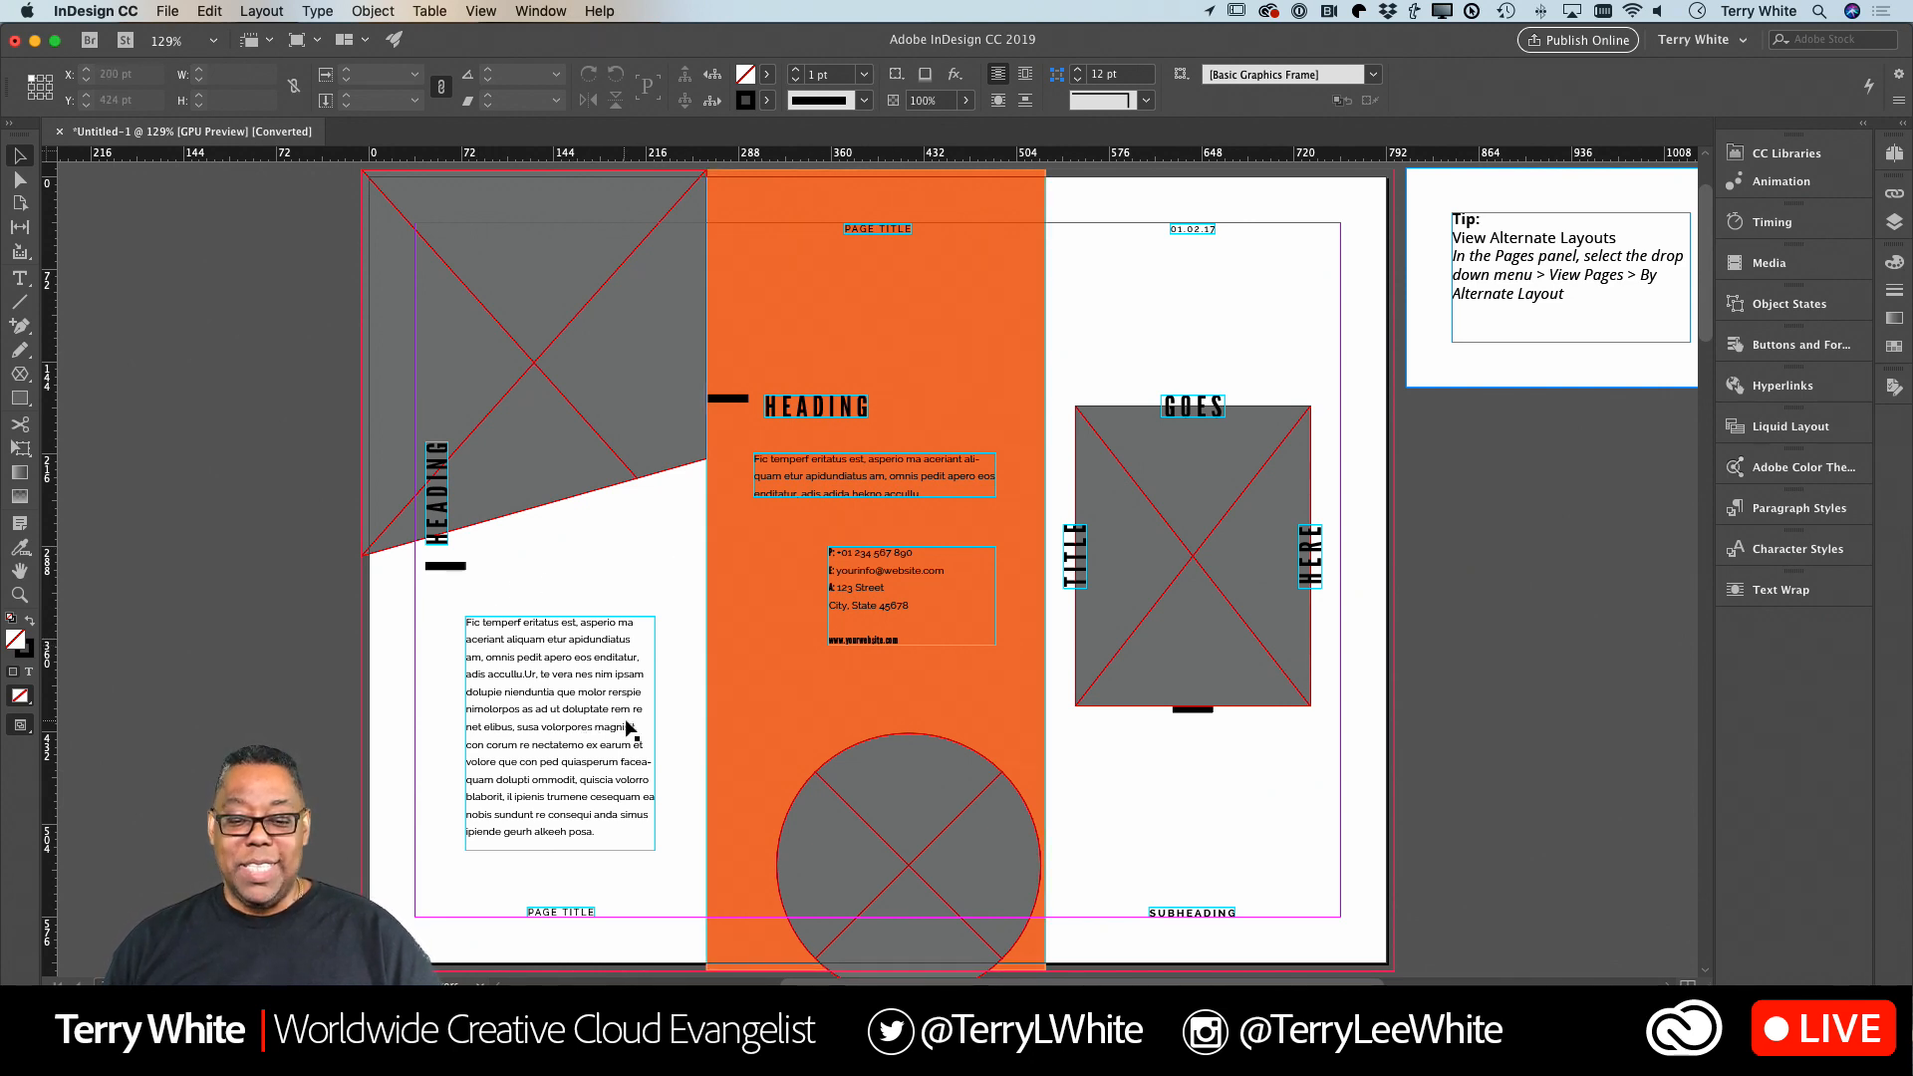
# Delete the A4 alternate layout together with its master page and style groups.
pyautogui.hscroll(3, 863, 678)
pyautogui.hscroll(5, 861, 666)
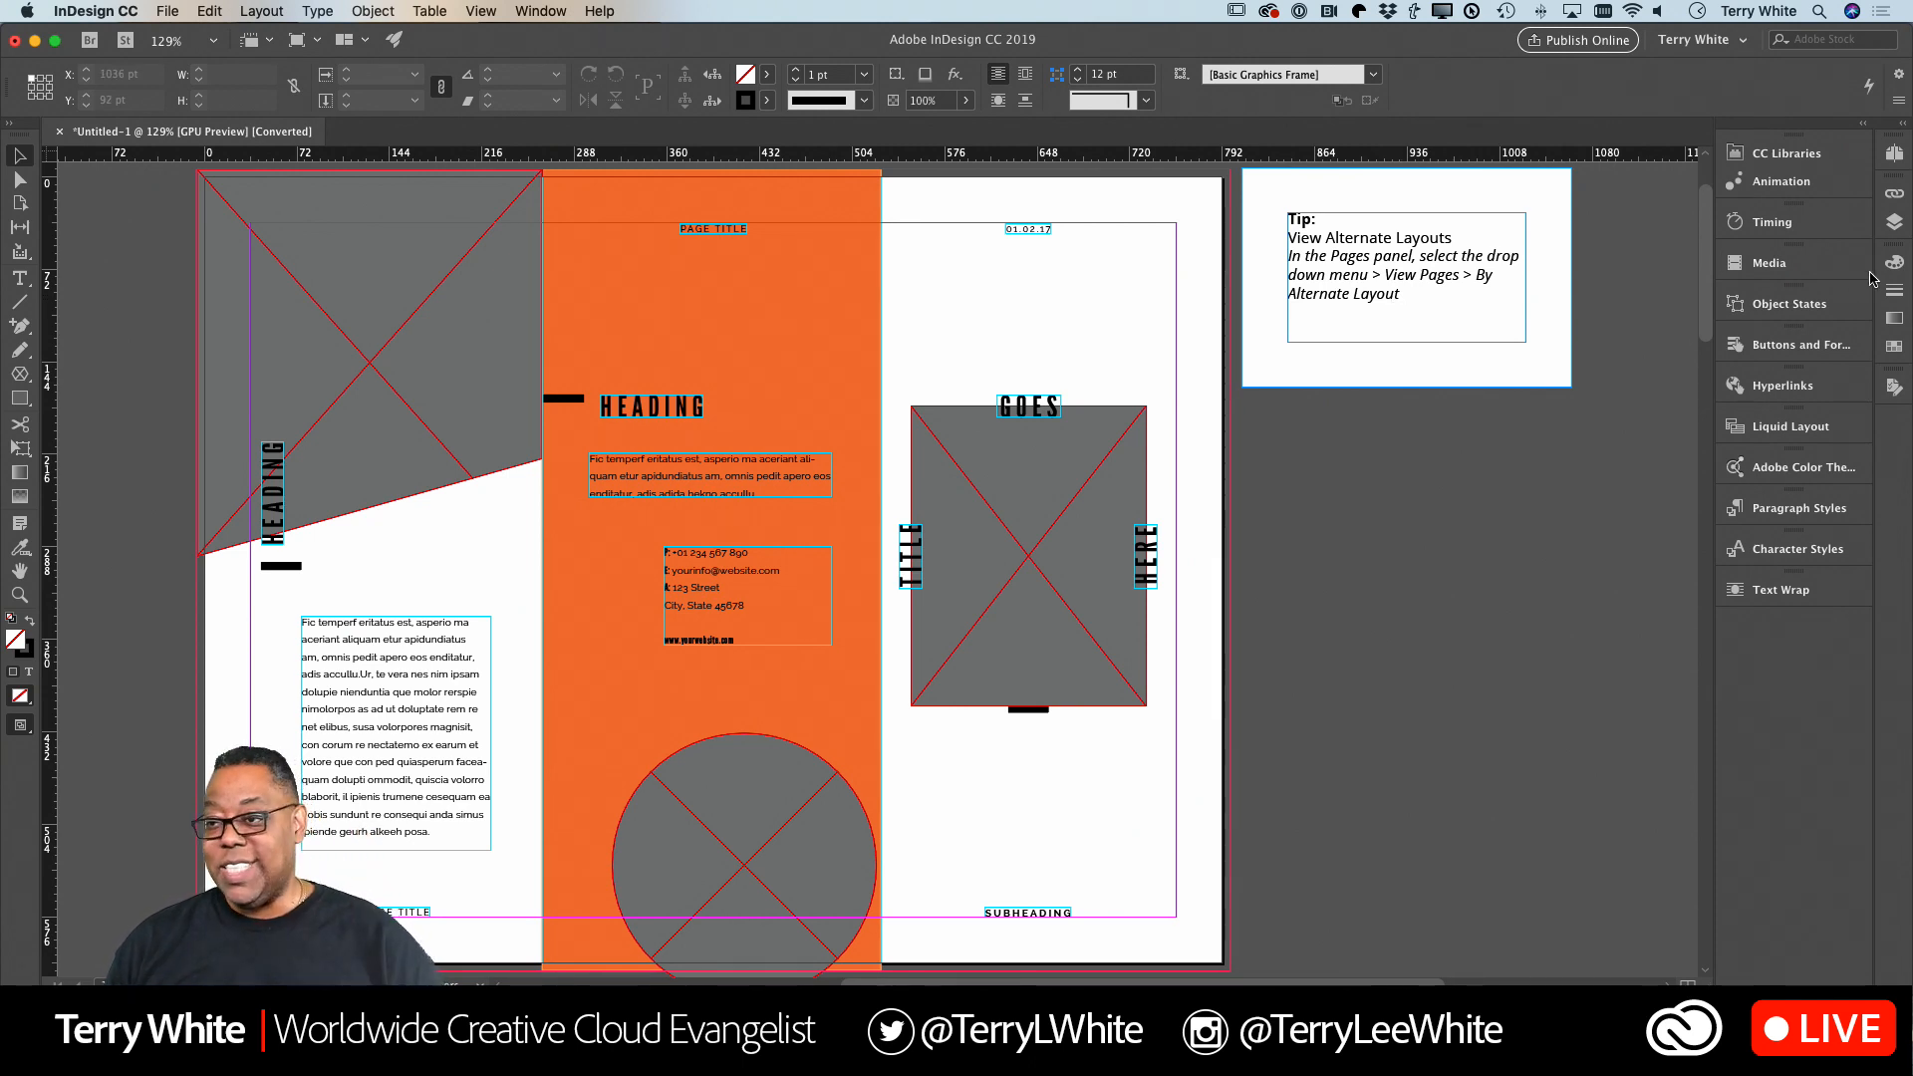
pyautogui.click(1895, 152)
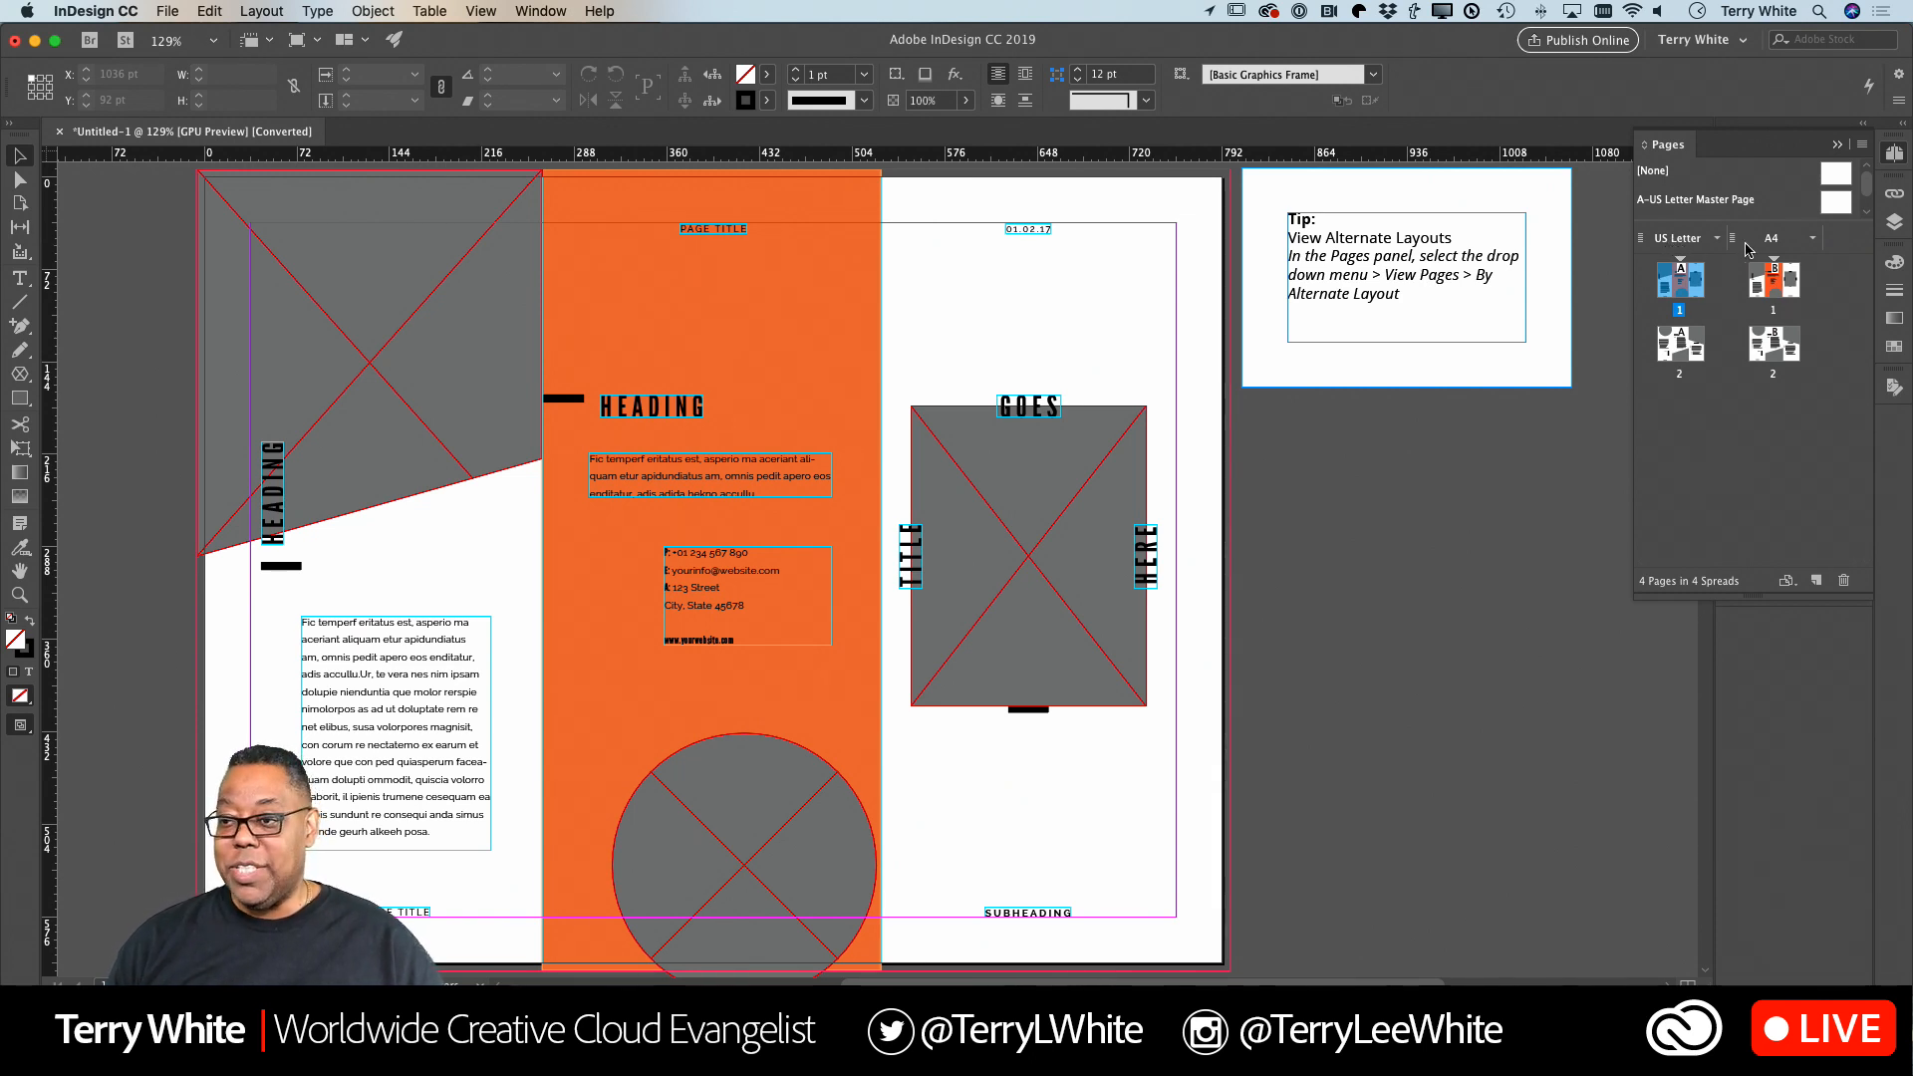
pyautogui.click(1812, 241)
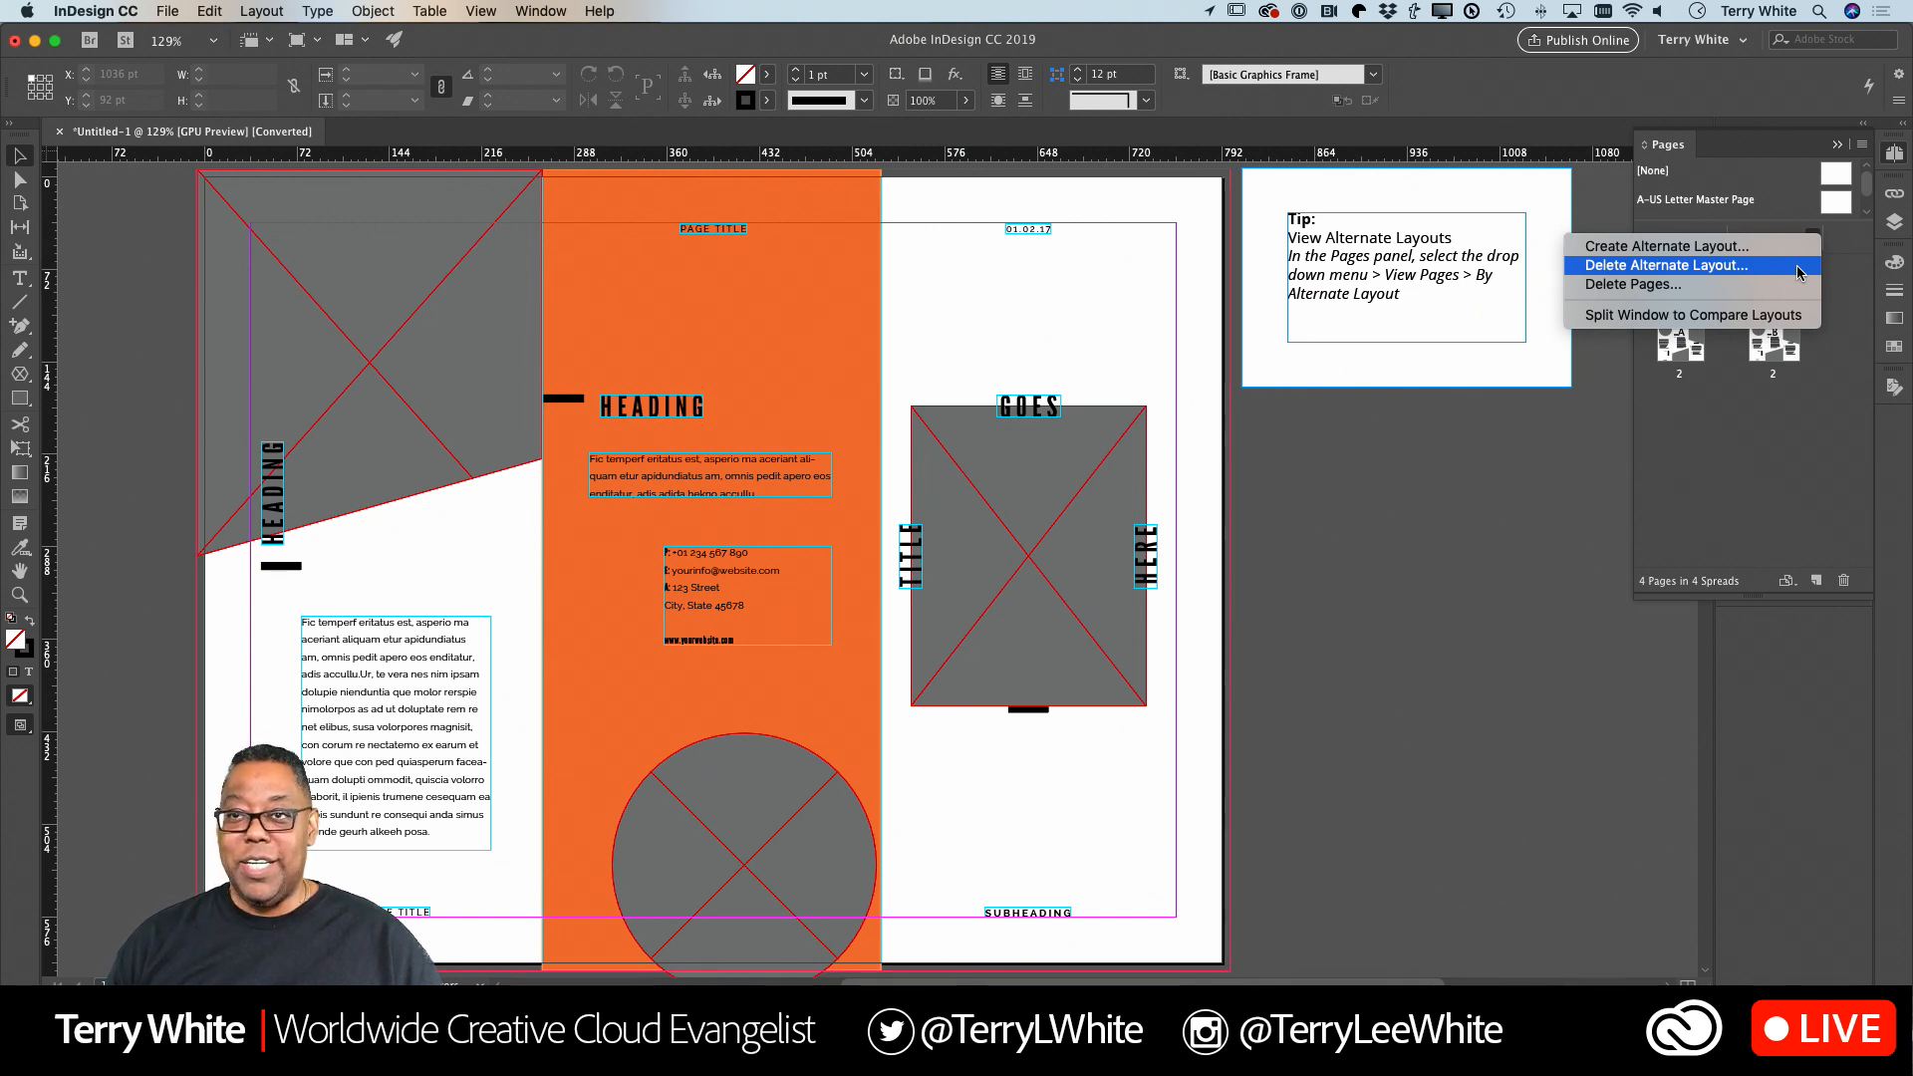
pyautogui.click(1799, 272)
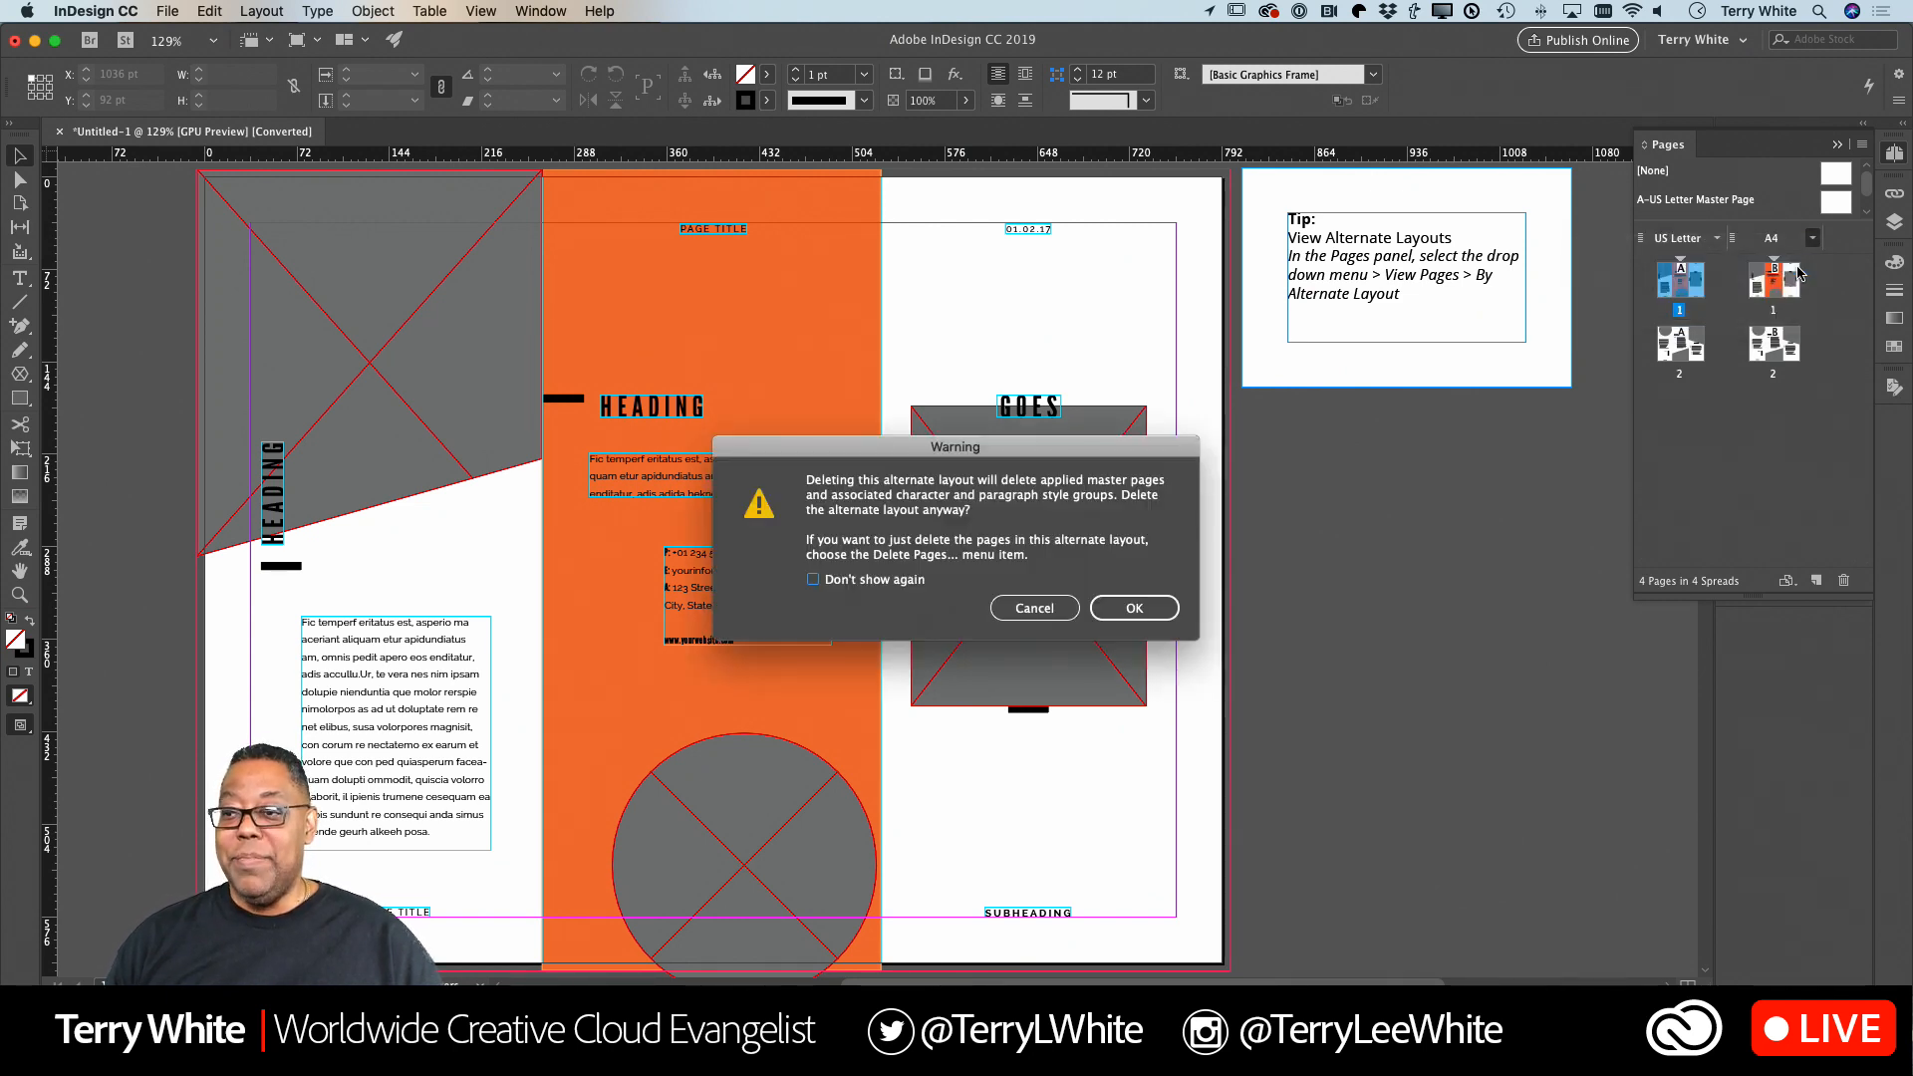
pyautogui.click(1129, 608)
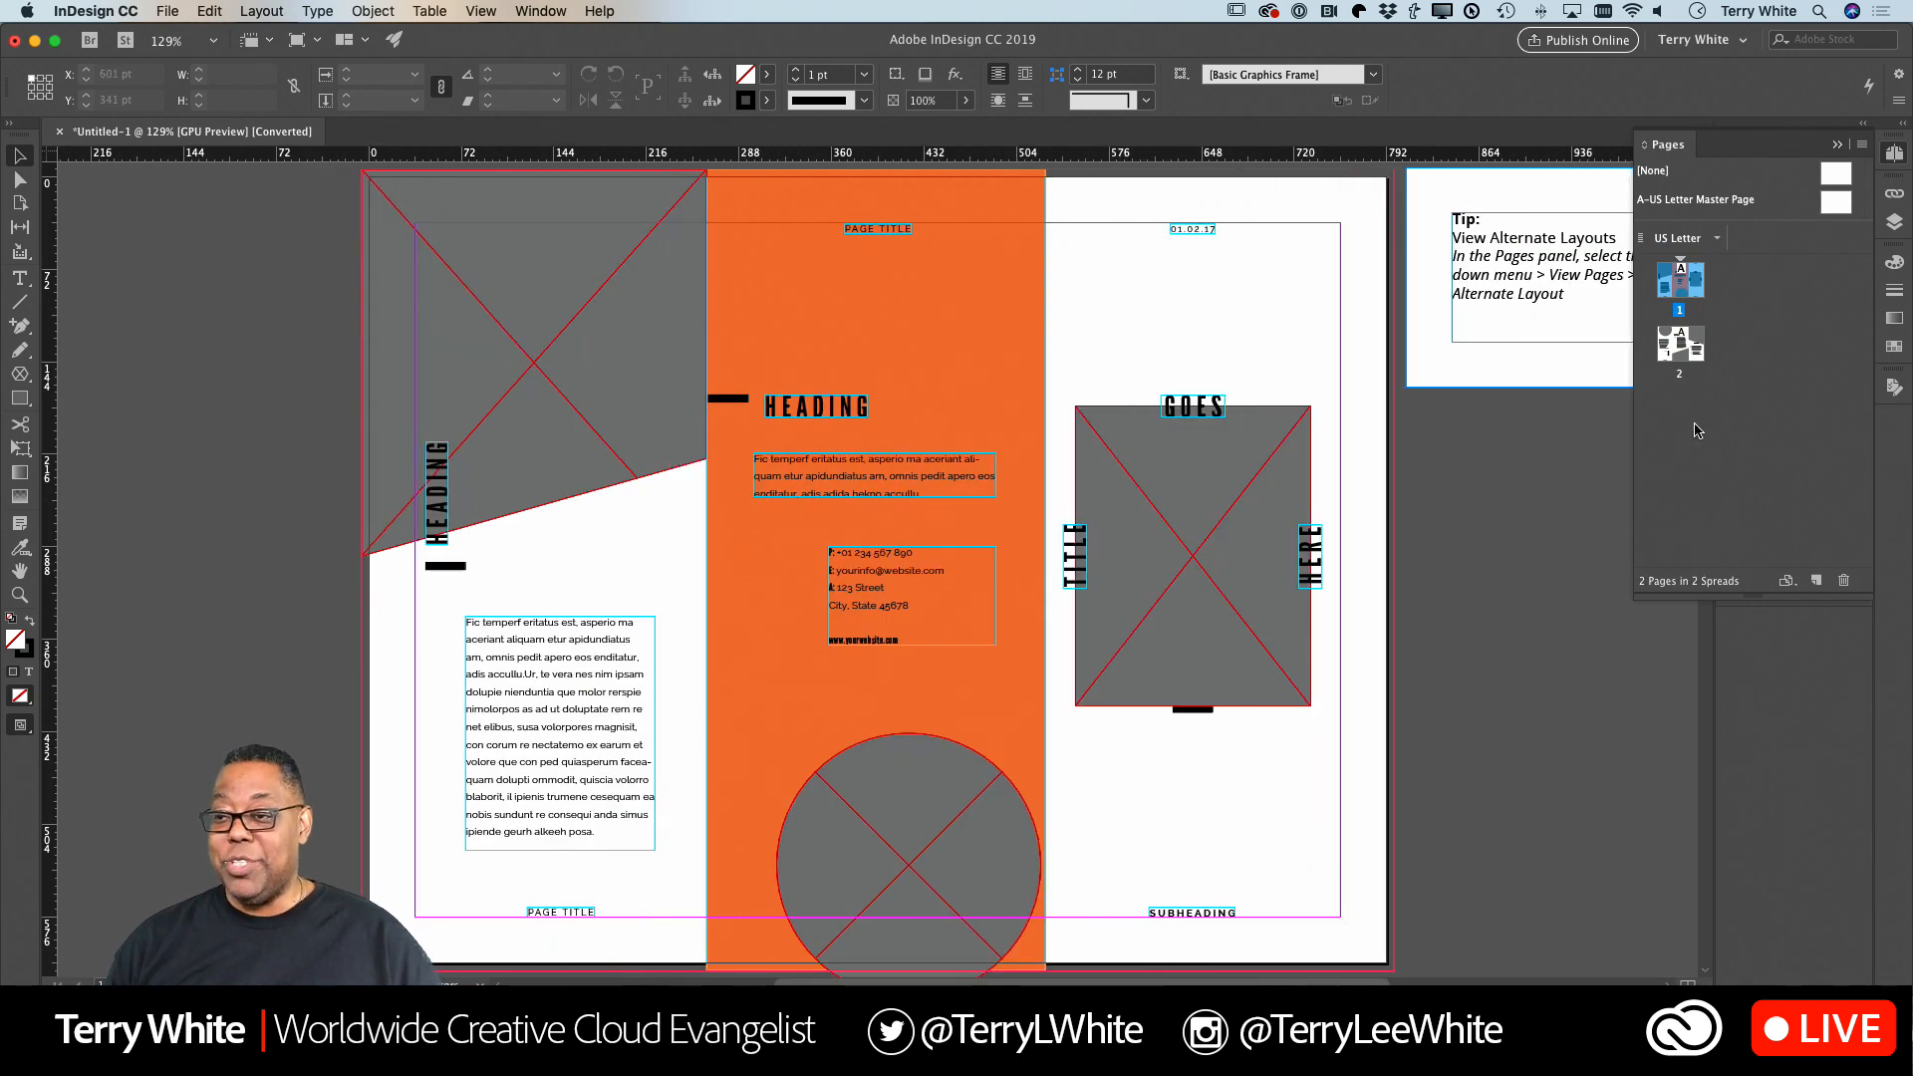
# Inspect page 2 and the A-US Letter Master Page, and check the title and date frames on page 1.
pyautogui.doubleClick(1680, 342)
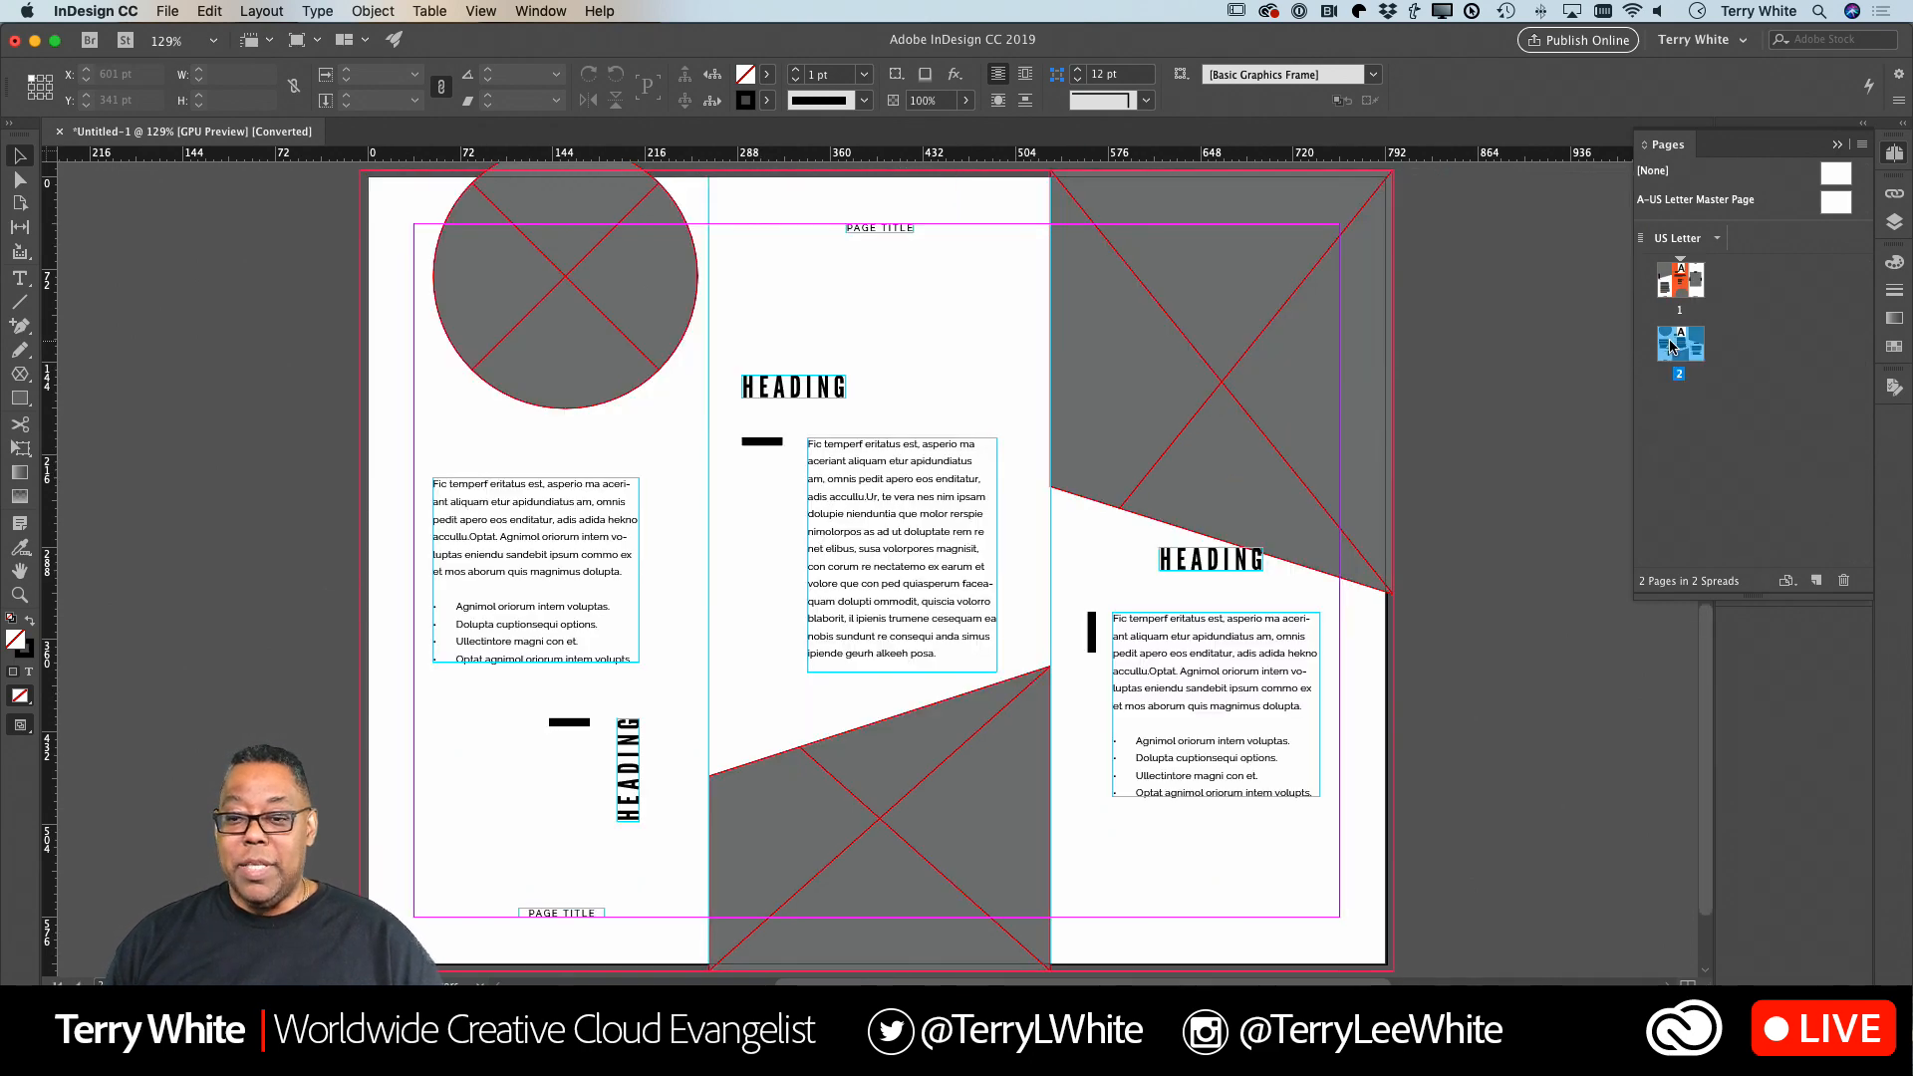
pyautogui.doubleClick(1681, 287)
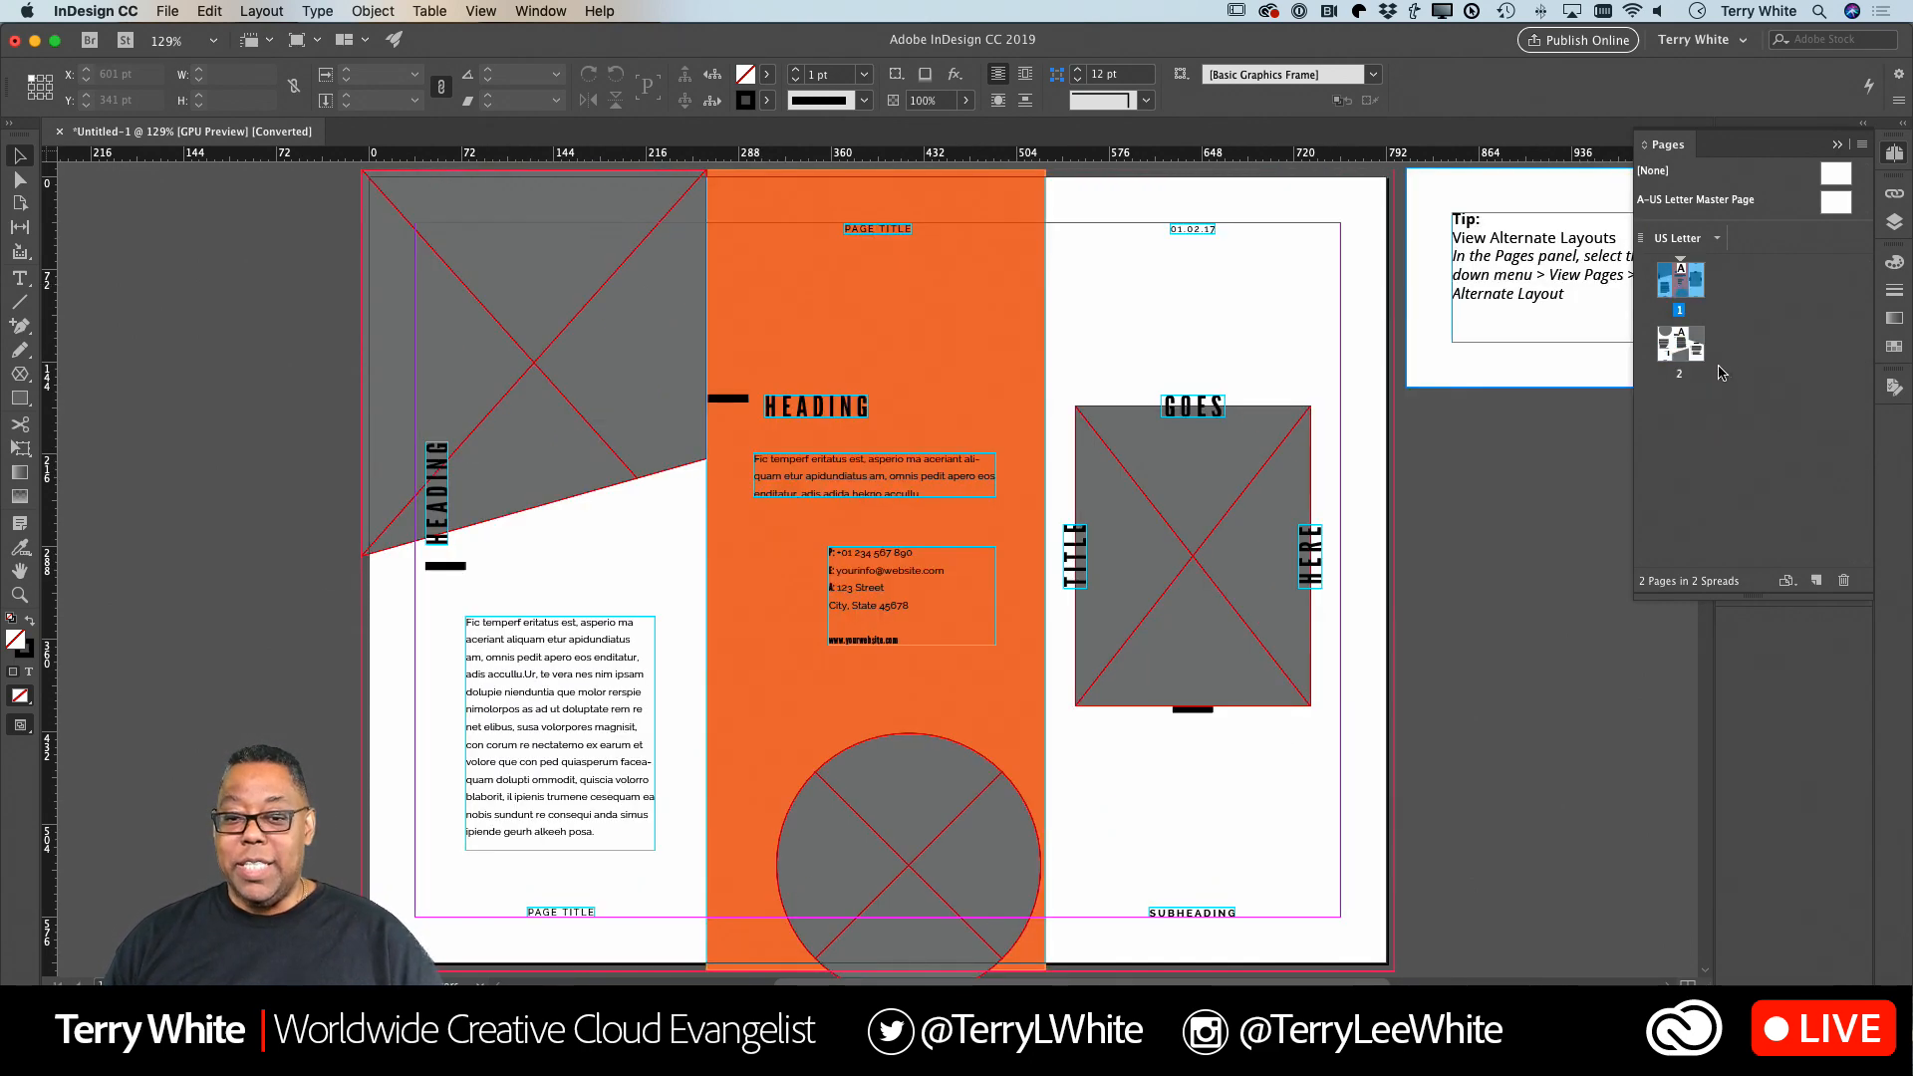
pyautogui.hscroll(3, 1556, 301)
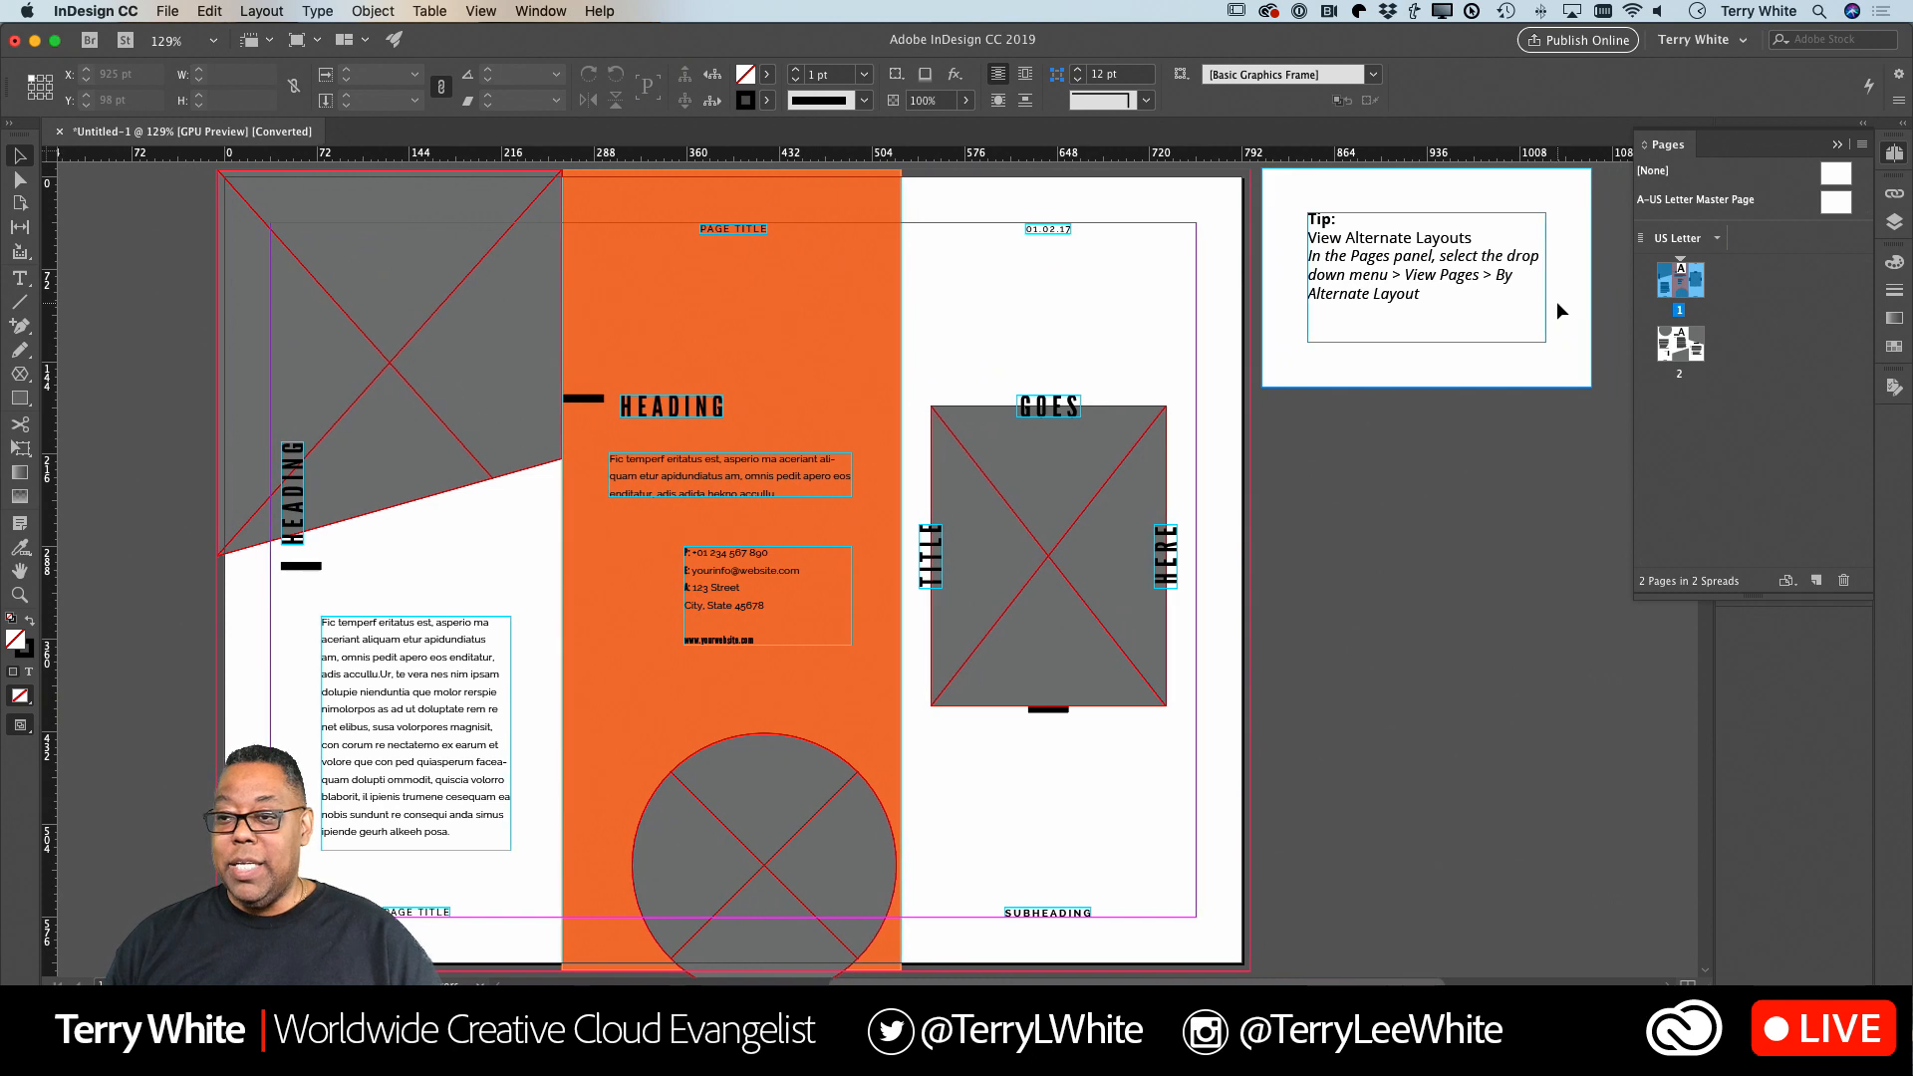
pyautogui.doubleClick(1834, 205)
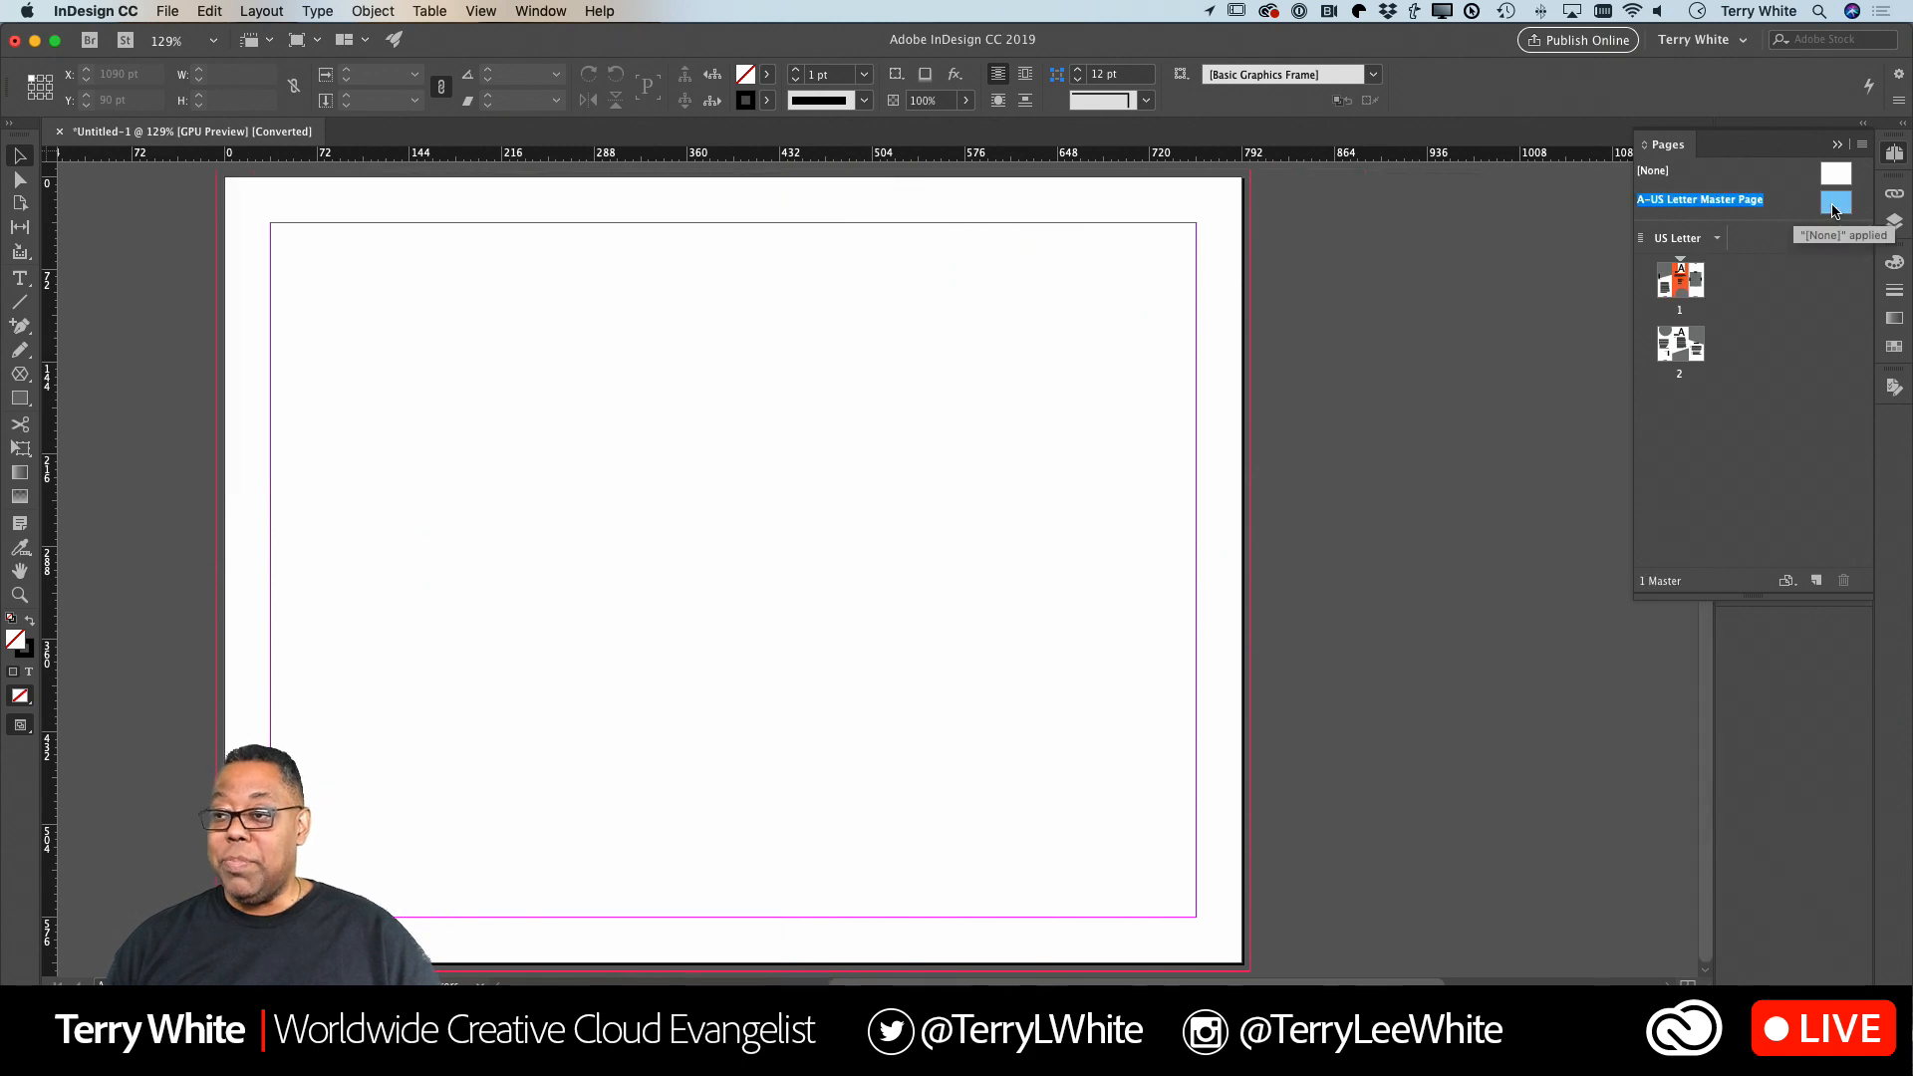
pyautogui.doubleClick(1681, 282)
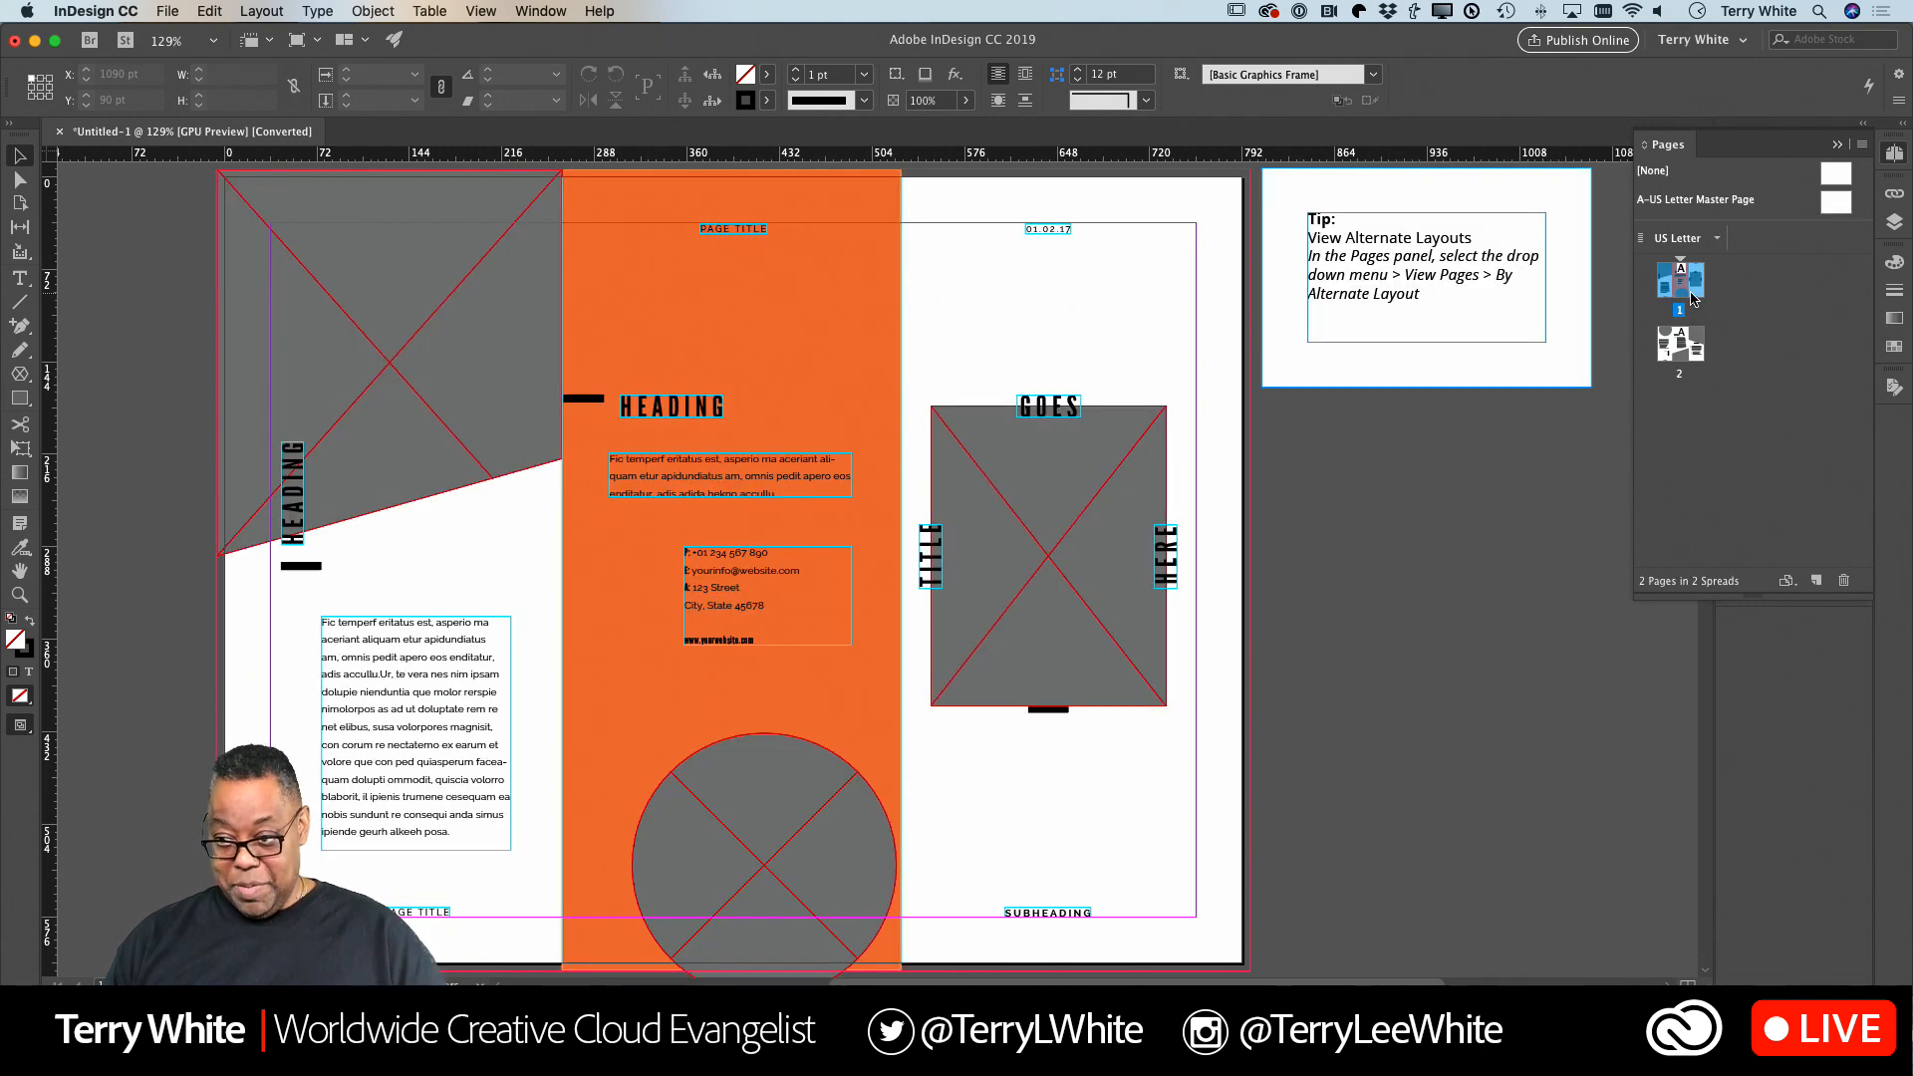
pyautogui.click(1041, 407)
pyautogui.click(1051, 230)
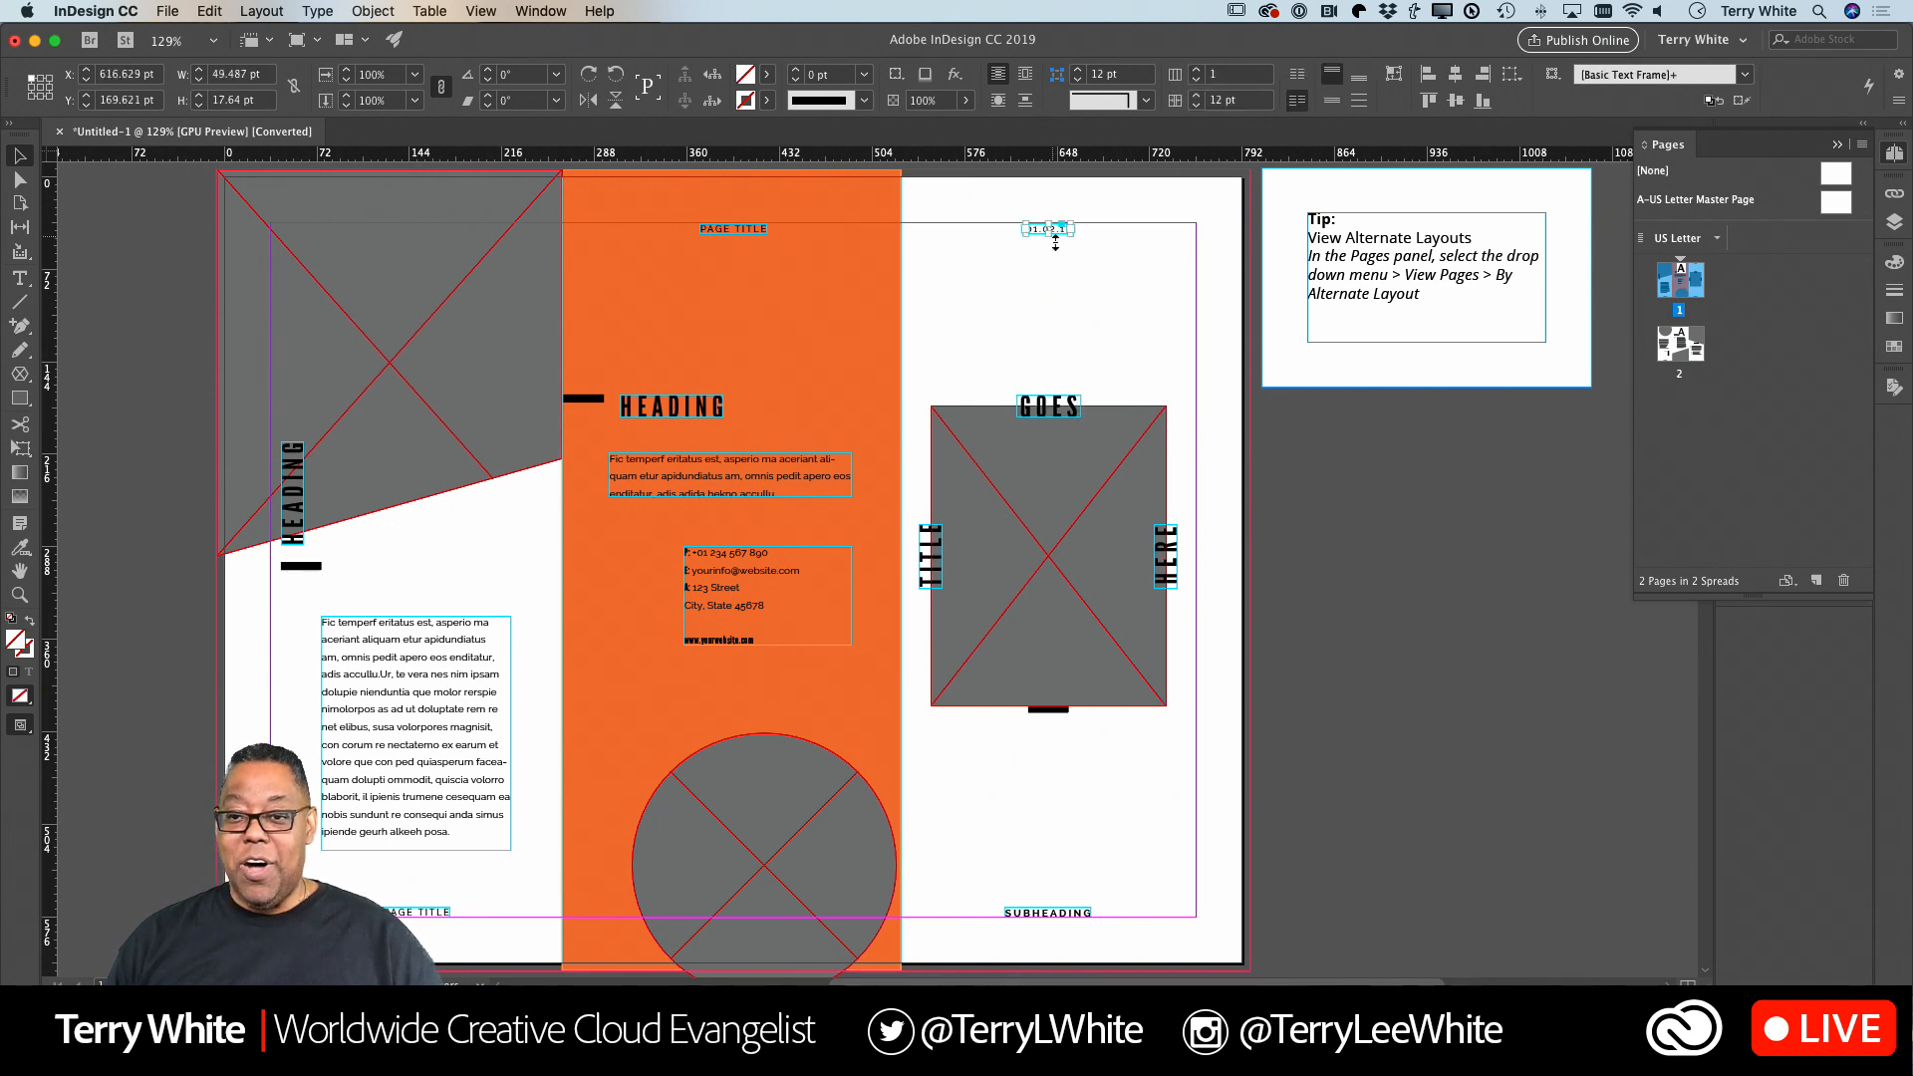
pyautogui.click(1027, 784)
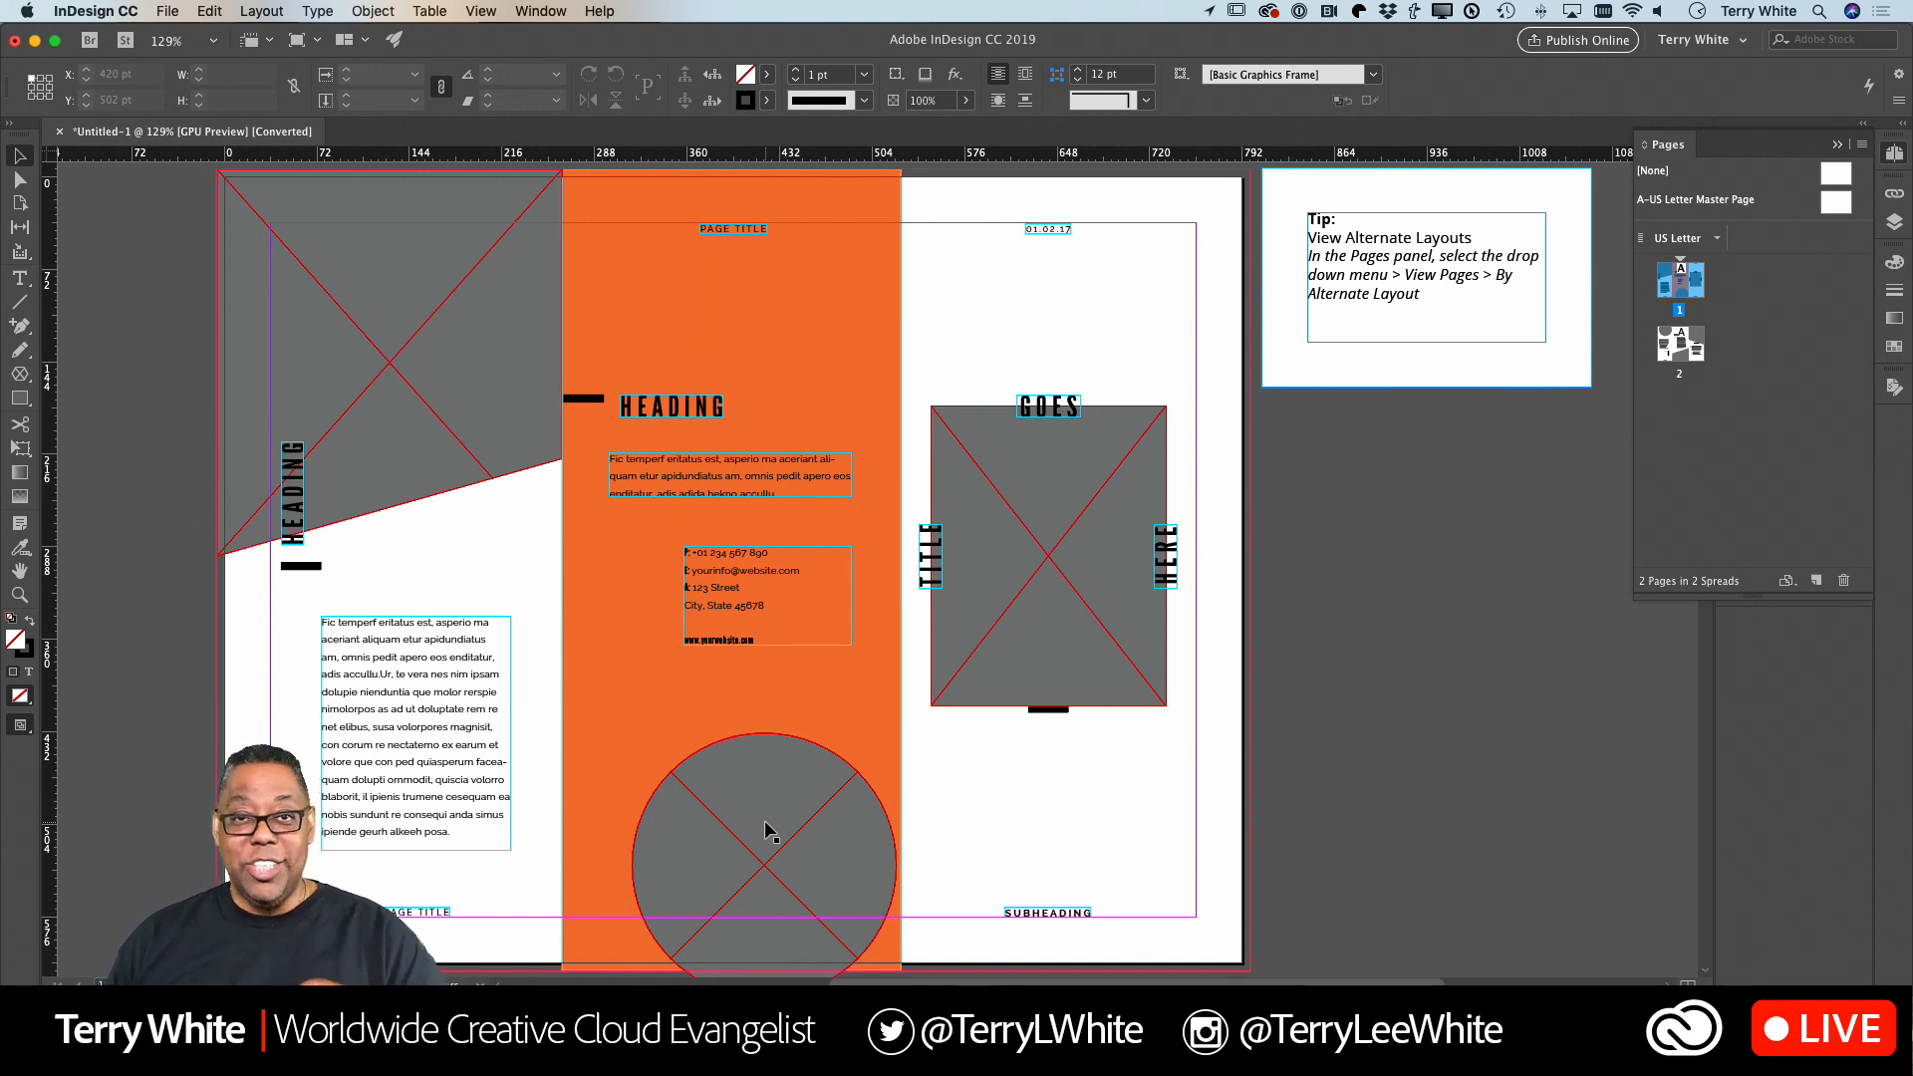
# Delete the PAGE TITLE text frame at the top of the orange panel on page 1.
pyautogui.click(762, 823)
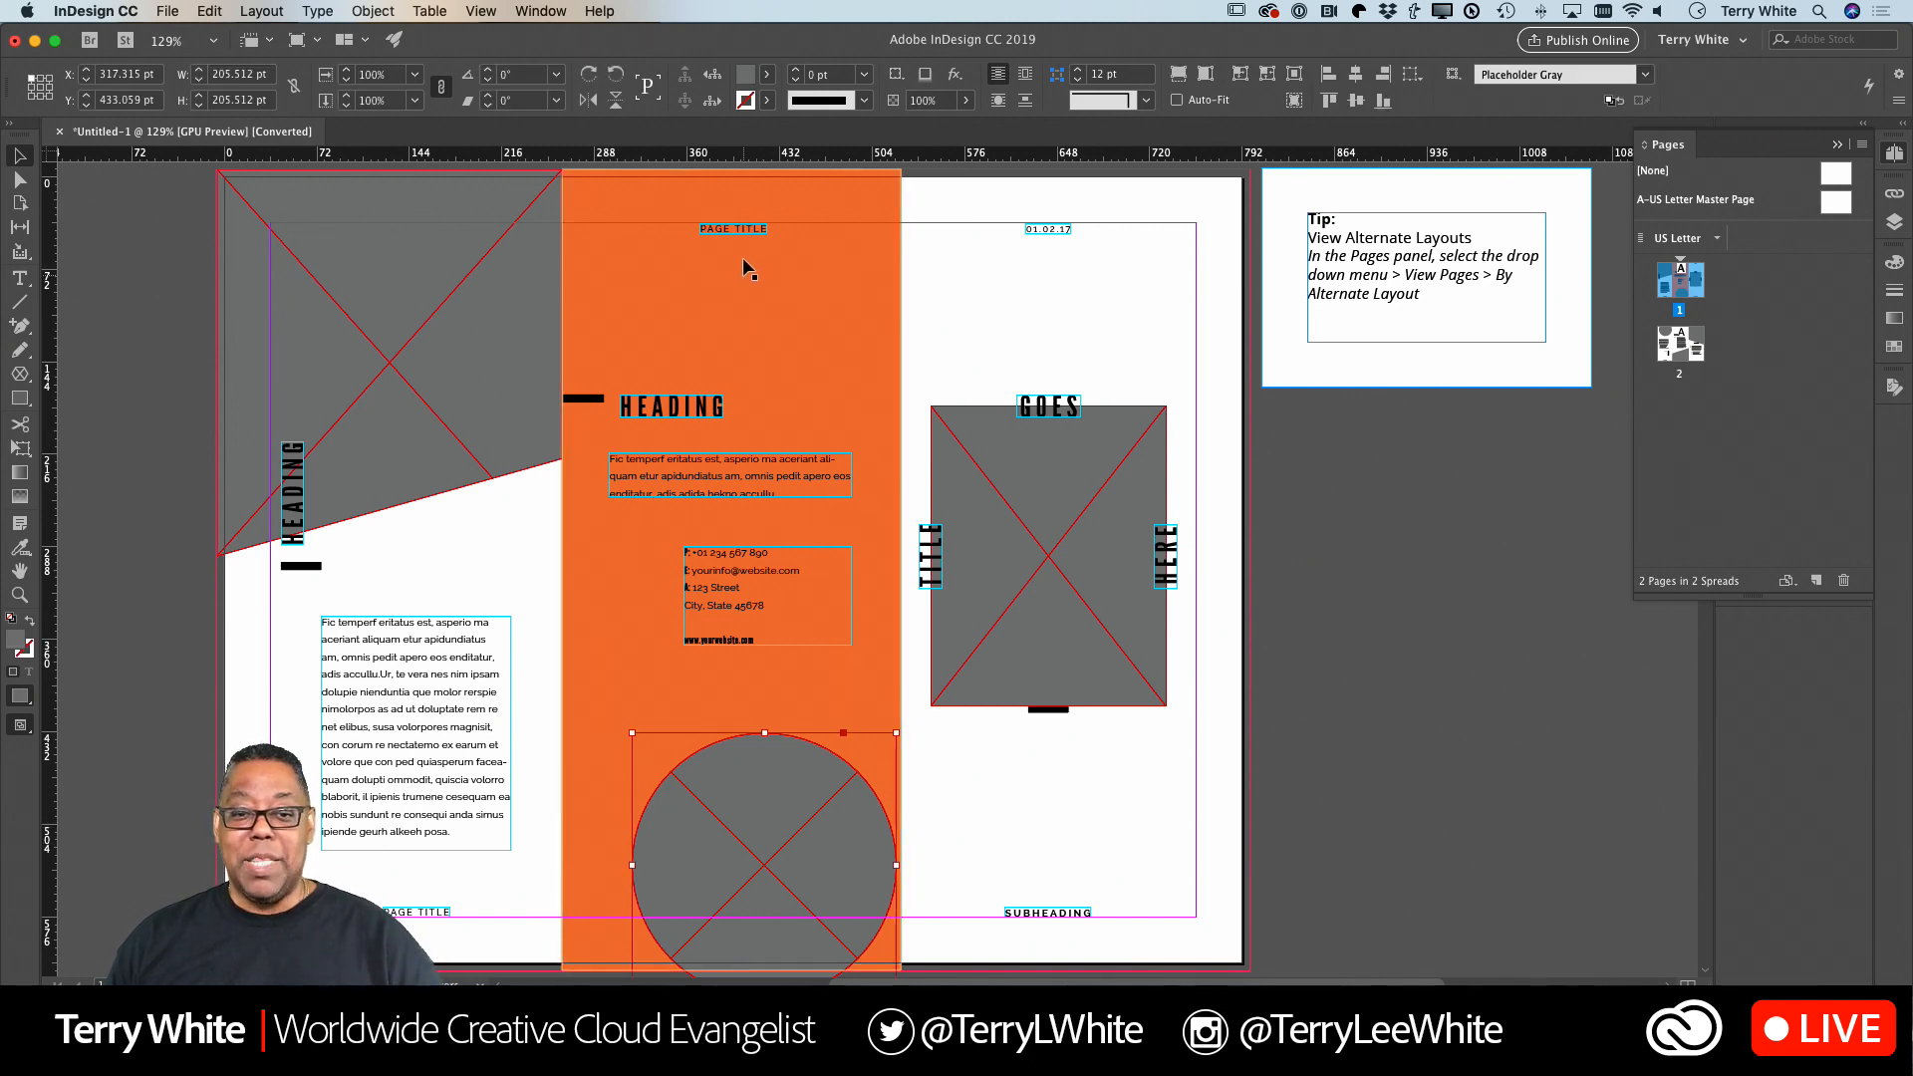
pyautogui.click(739, 233)
pyautogui.press('Delete')
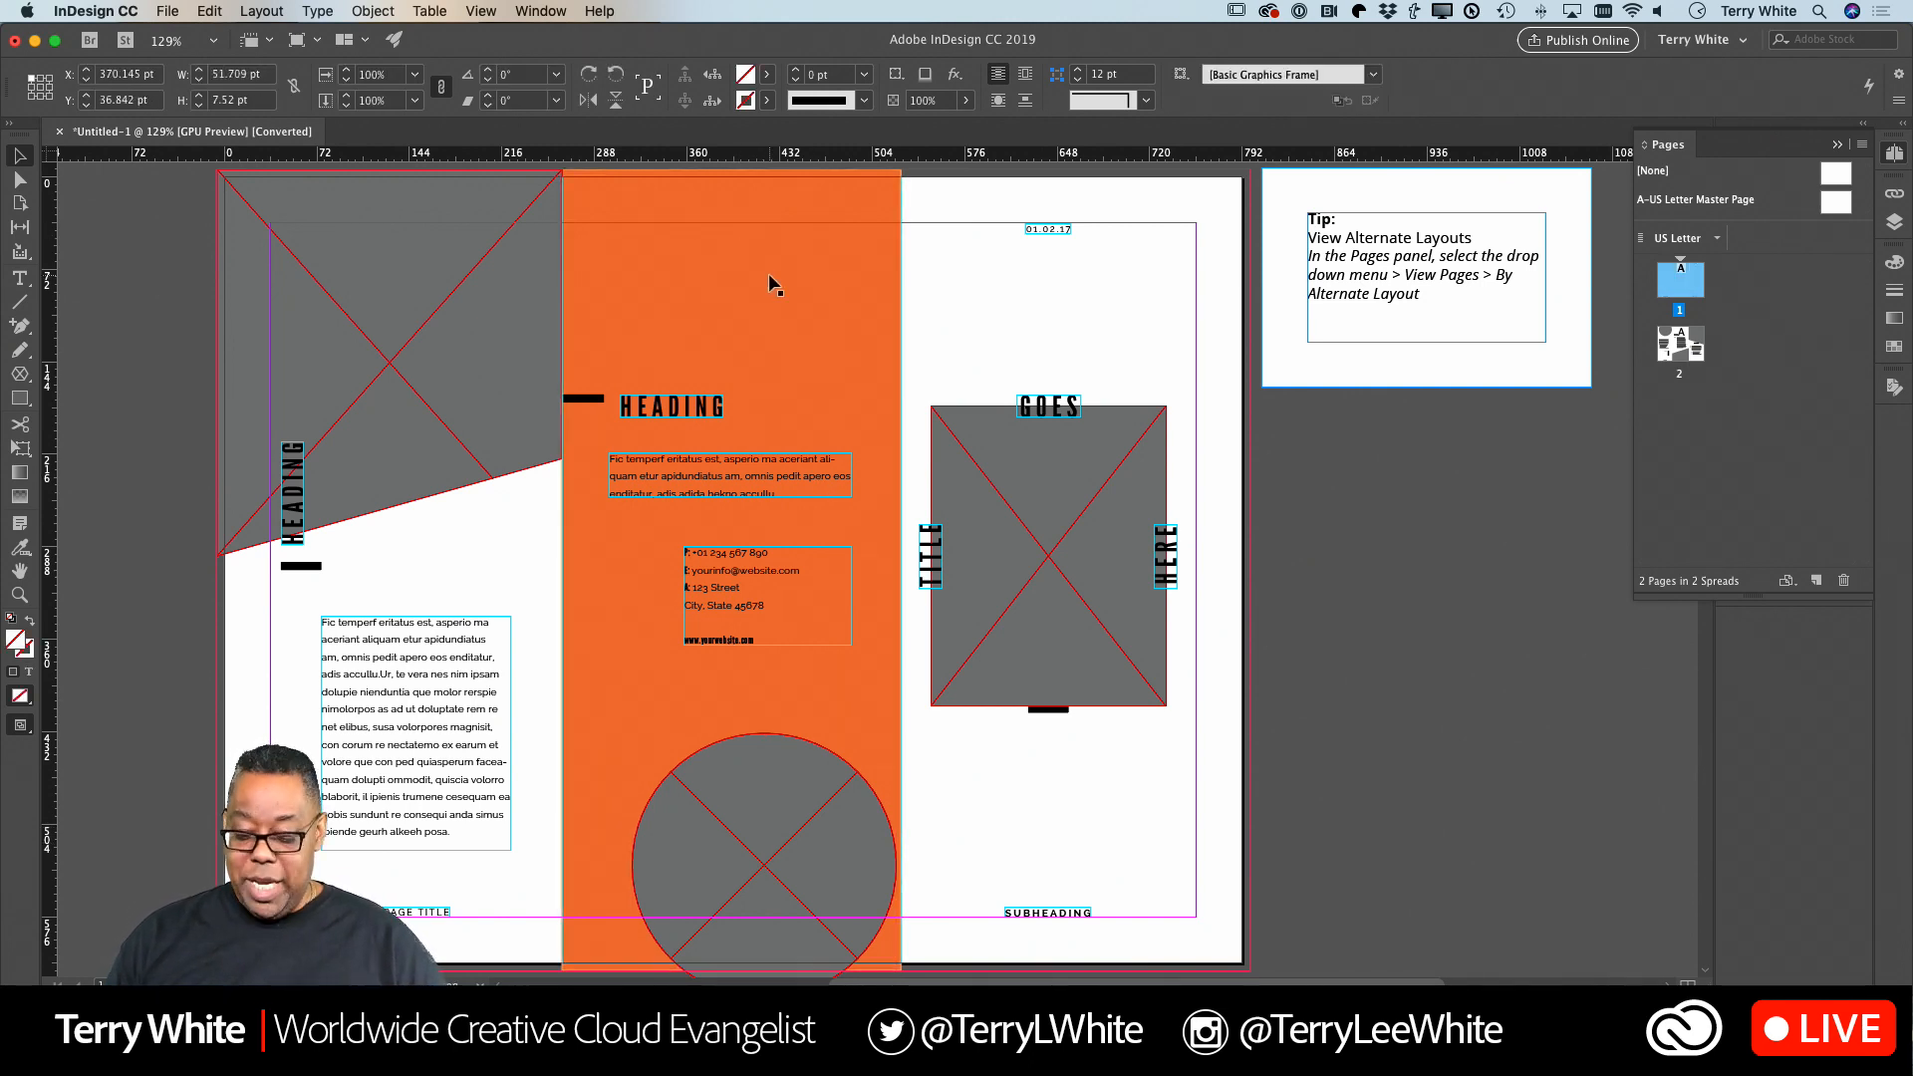
# Move the circular placeholder to the orange panel's top, about X 321, Y -52 pt, and the contact text frame near its bottom, about X 323, Y 499 pt.
pyautogui.moveTo(745, 790); pyautogui.dragTo(737, 270)
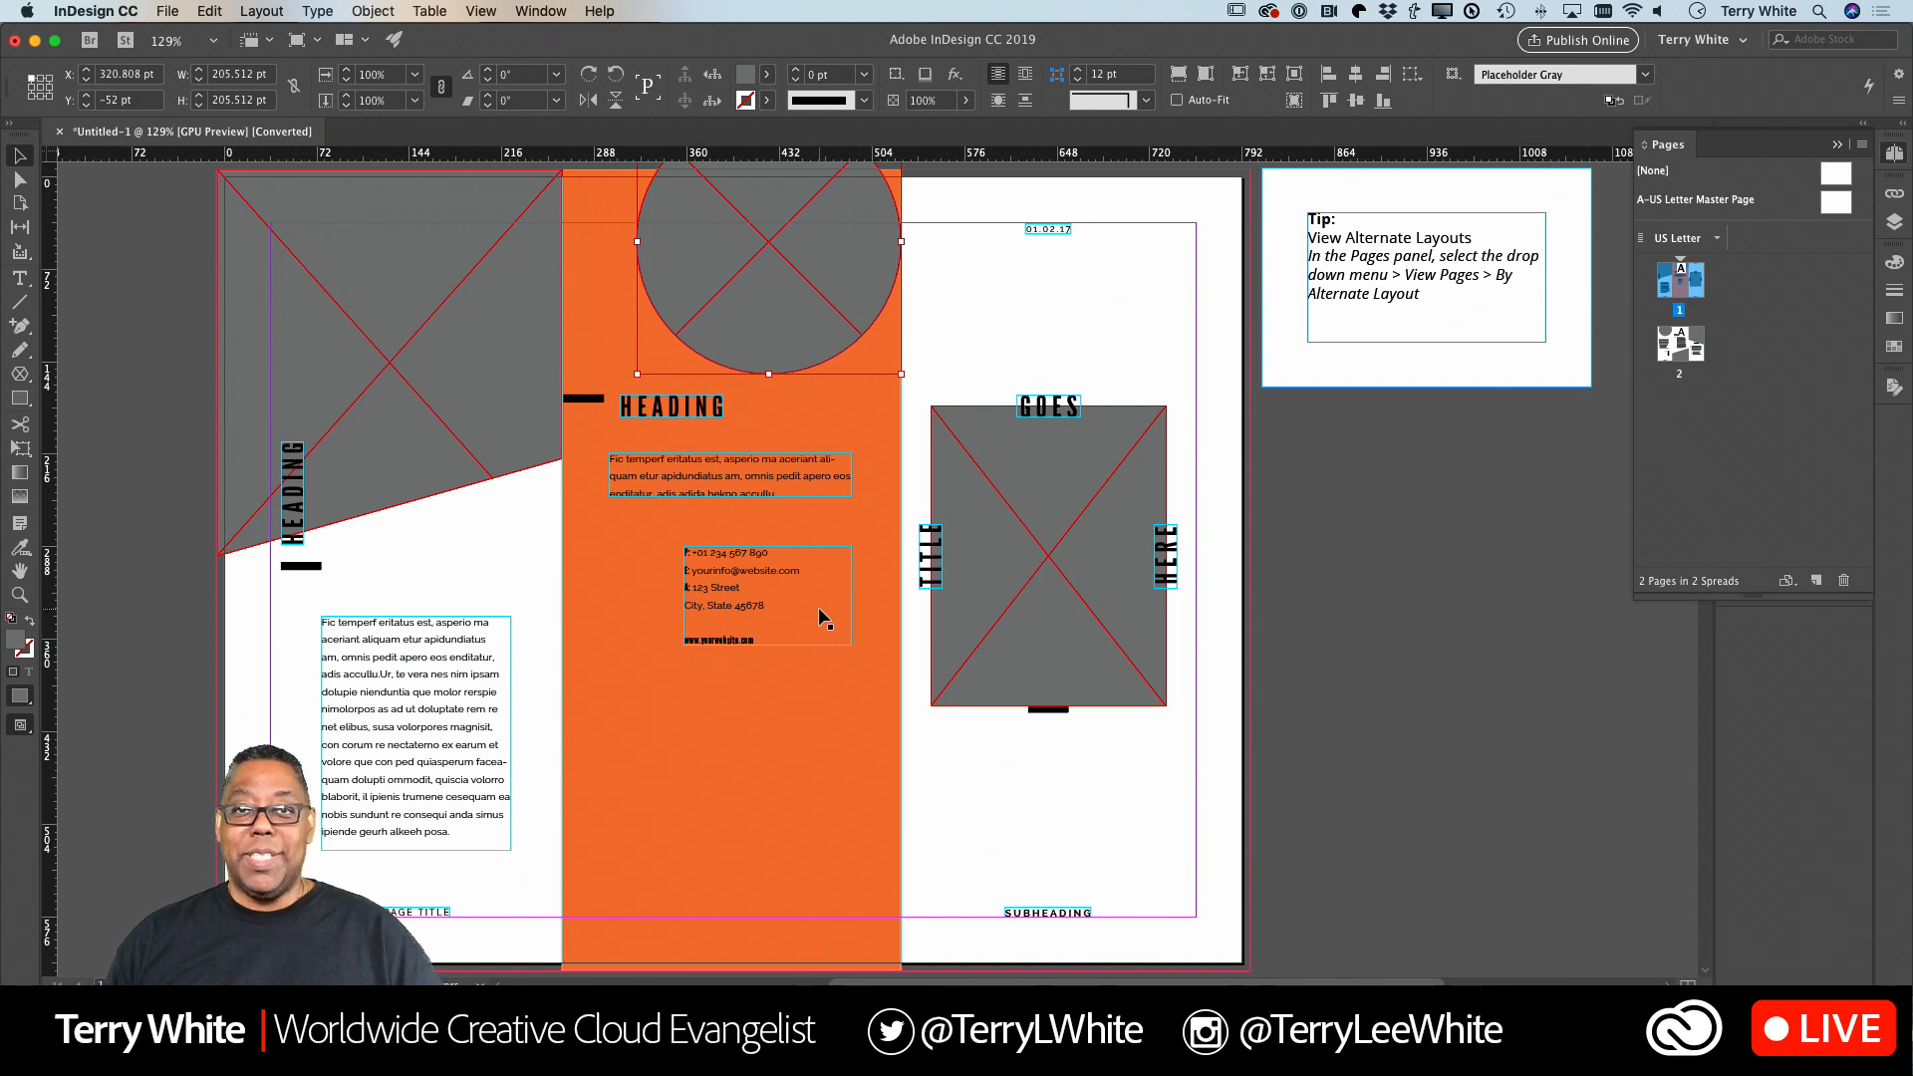
pyautogui.click(756, 609)
pyautogui.moveTo(741, 601); pyautogui.dragTo(698, 875)
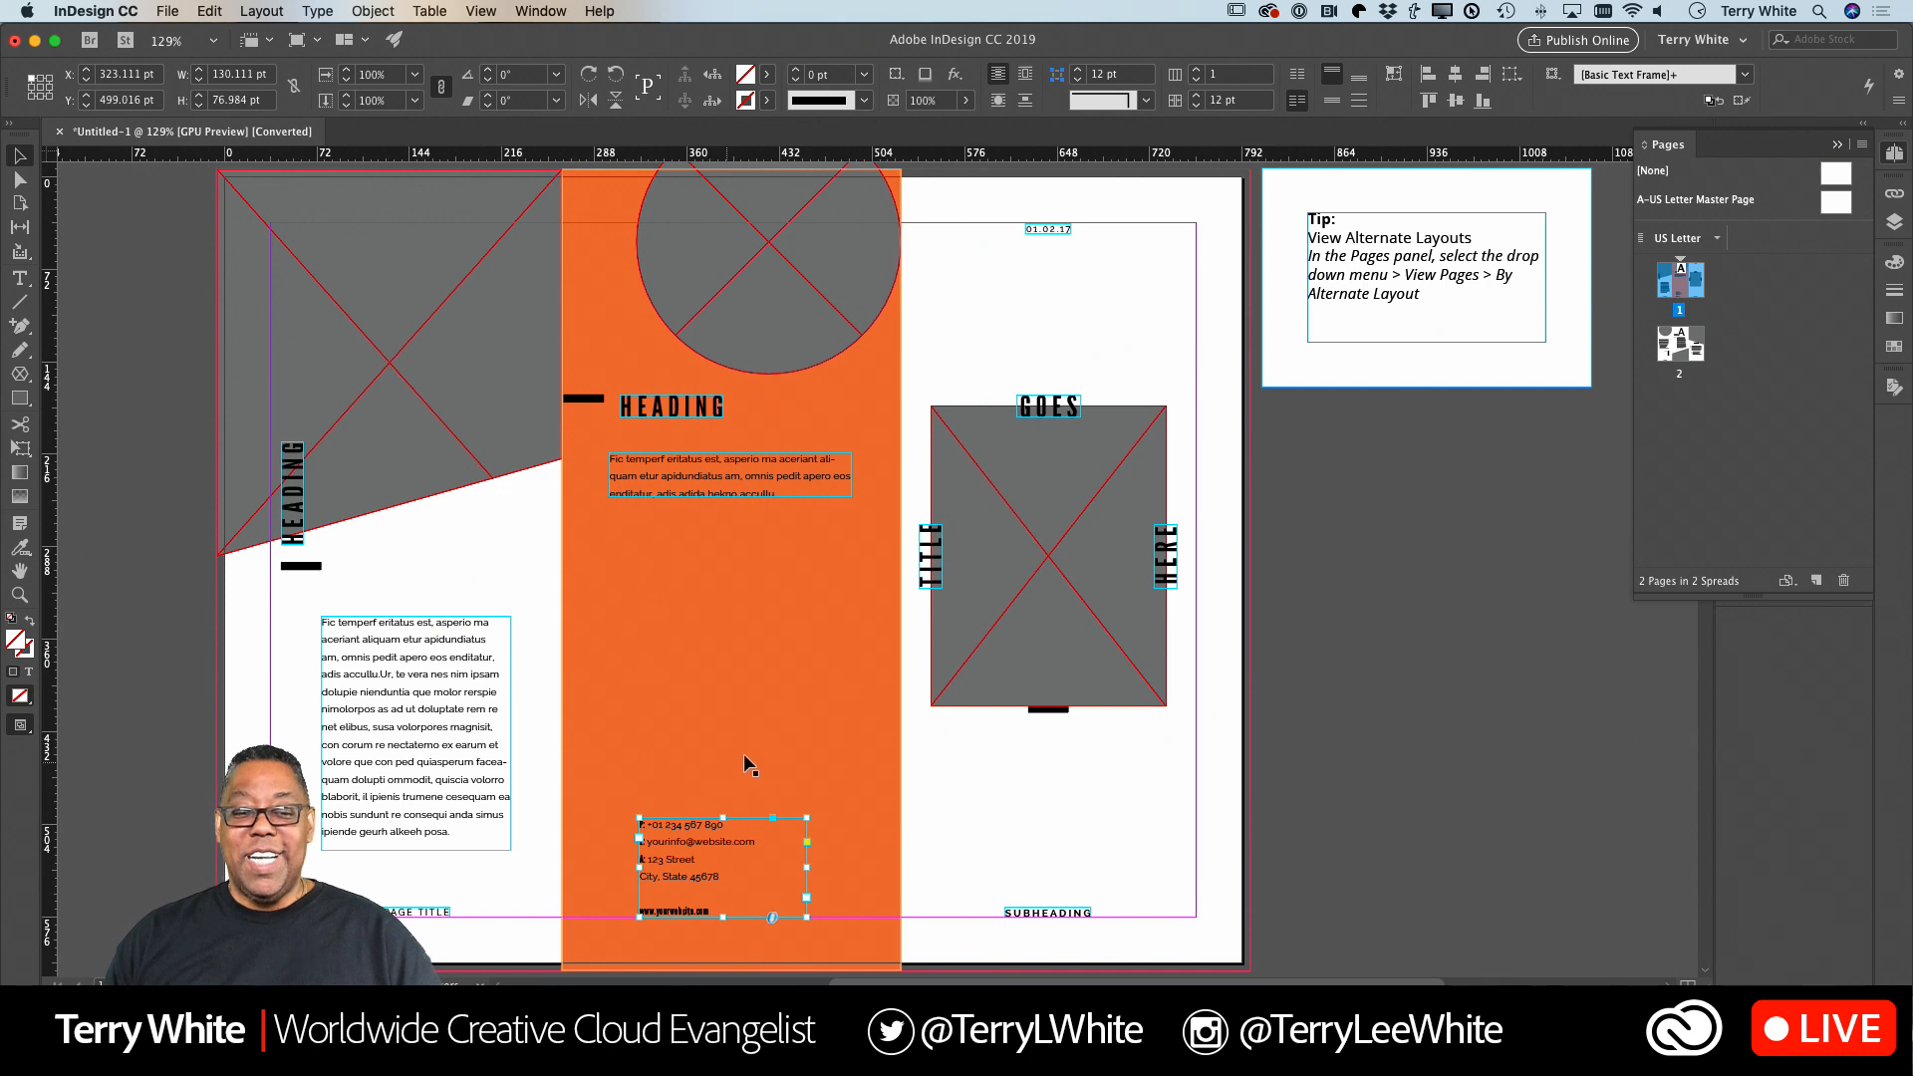
# Replace the HEADING text in the orange panel on page 1 with ABOUT US.
pyautogui.doubleClick(666, 407)
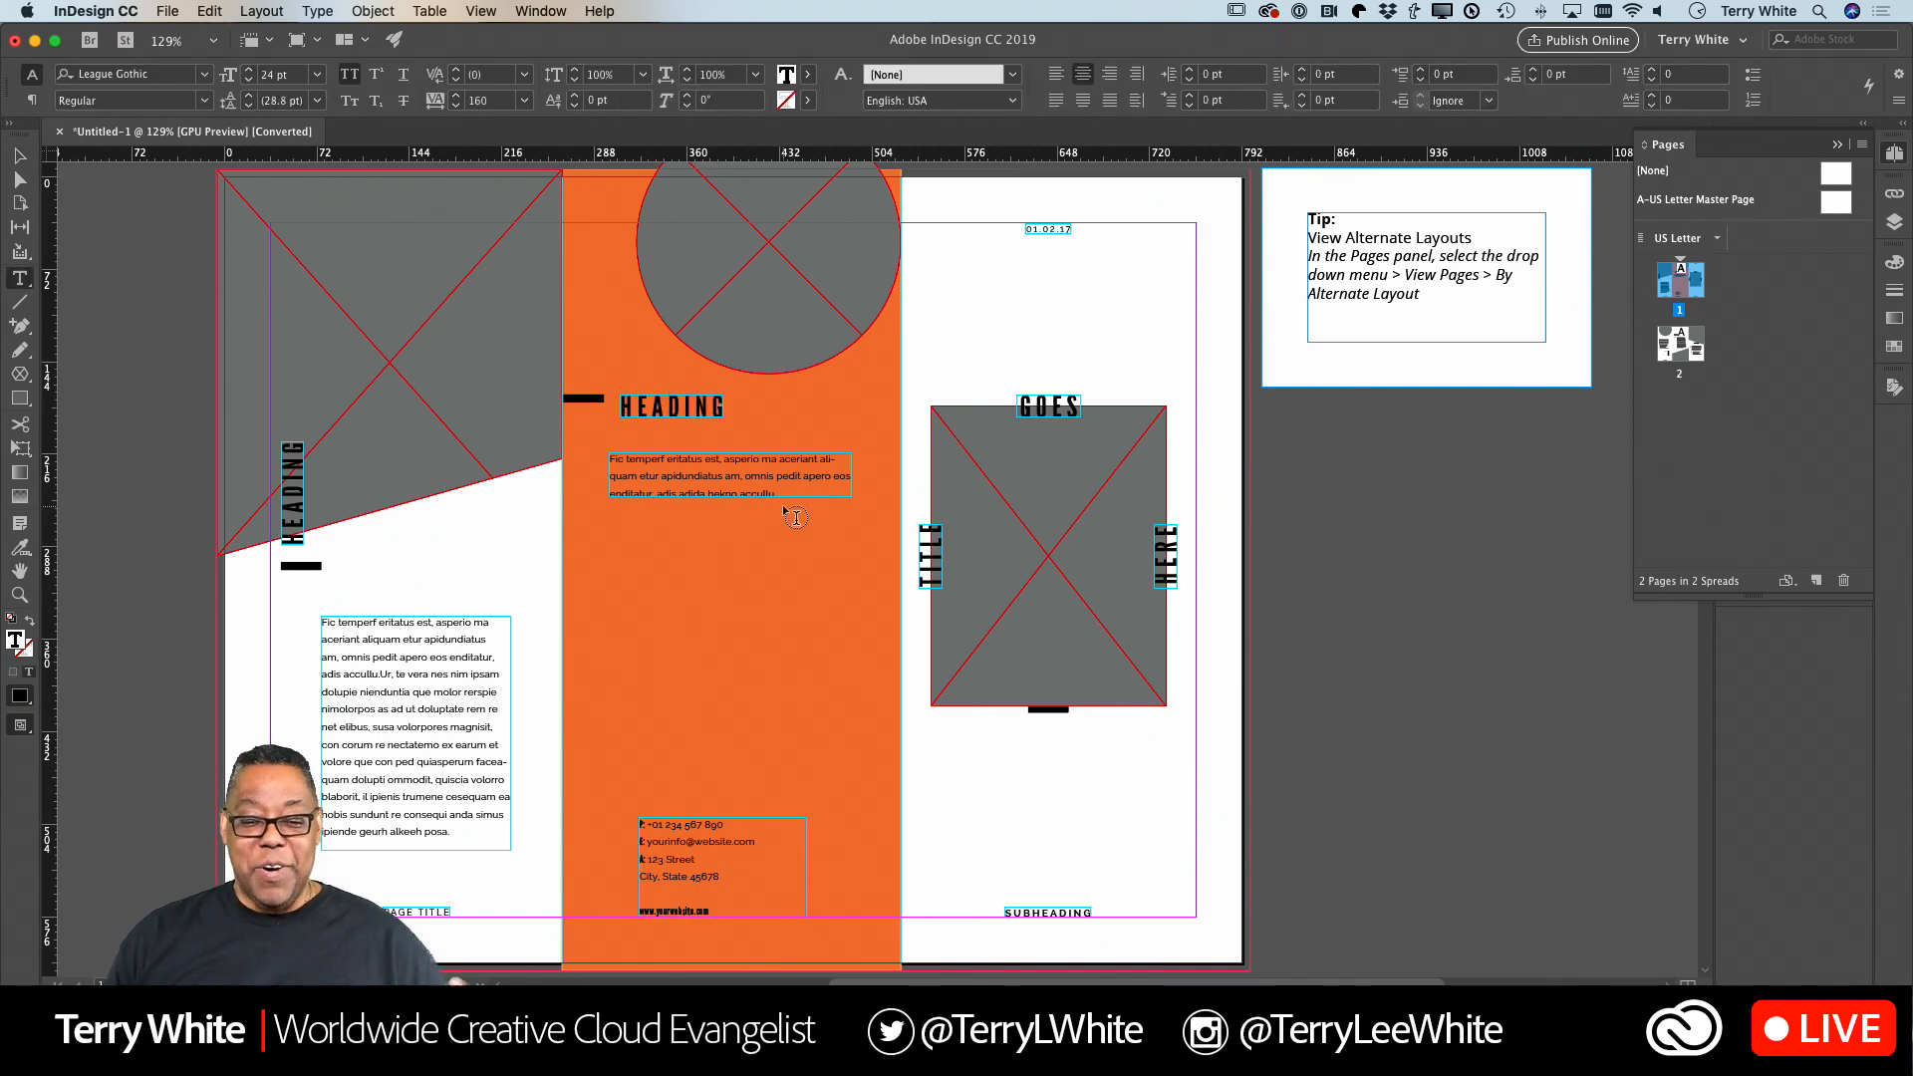
pyautogui.press('super+a')
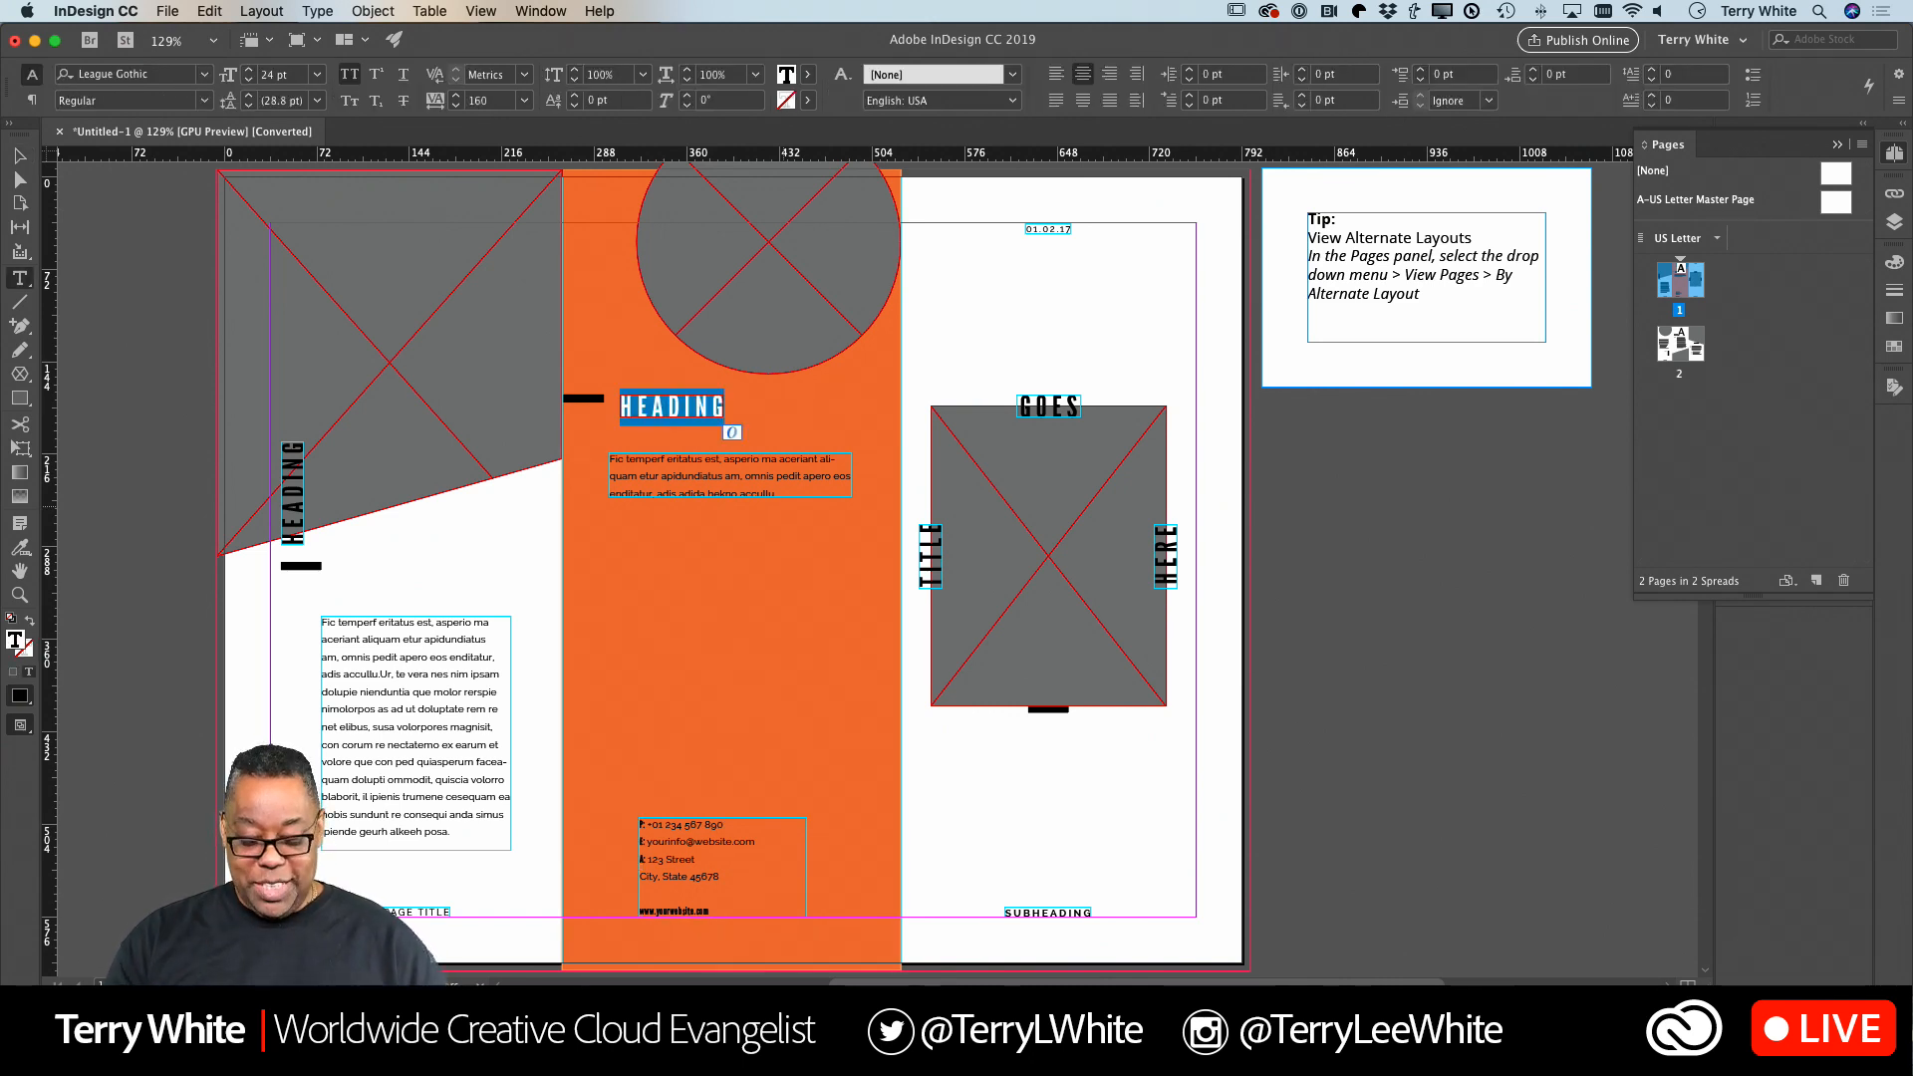
pyautogui.write('A')
pyautogui.write('BP')
pyautogui.press('BackSpace')
pyautogui.write('OUT US')
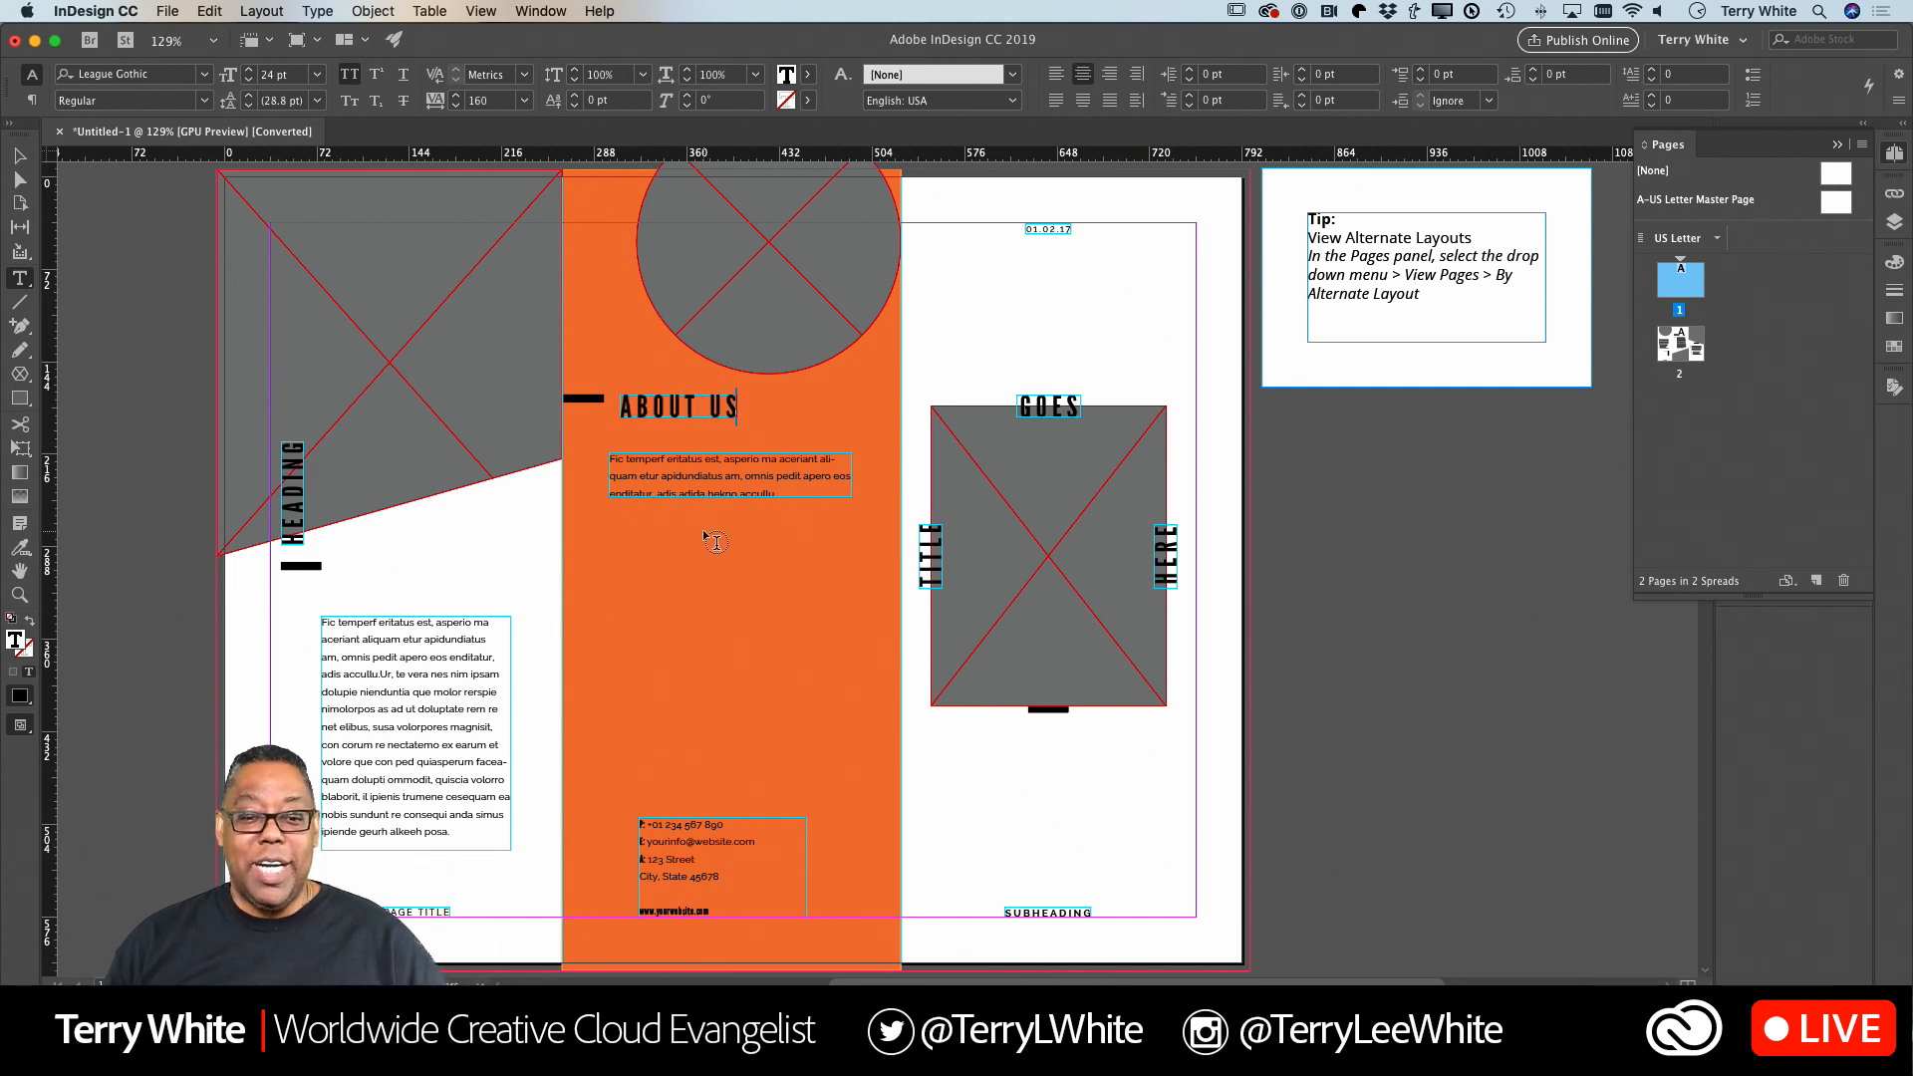
pyautogui.click(19, 155)
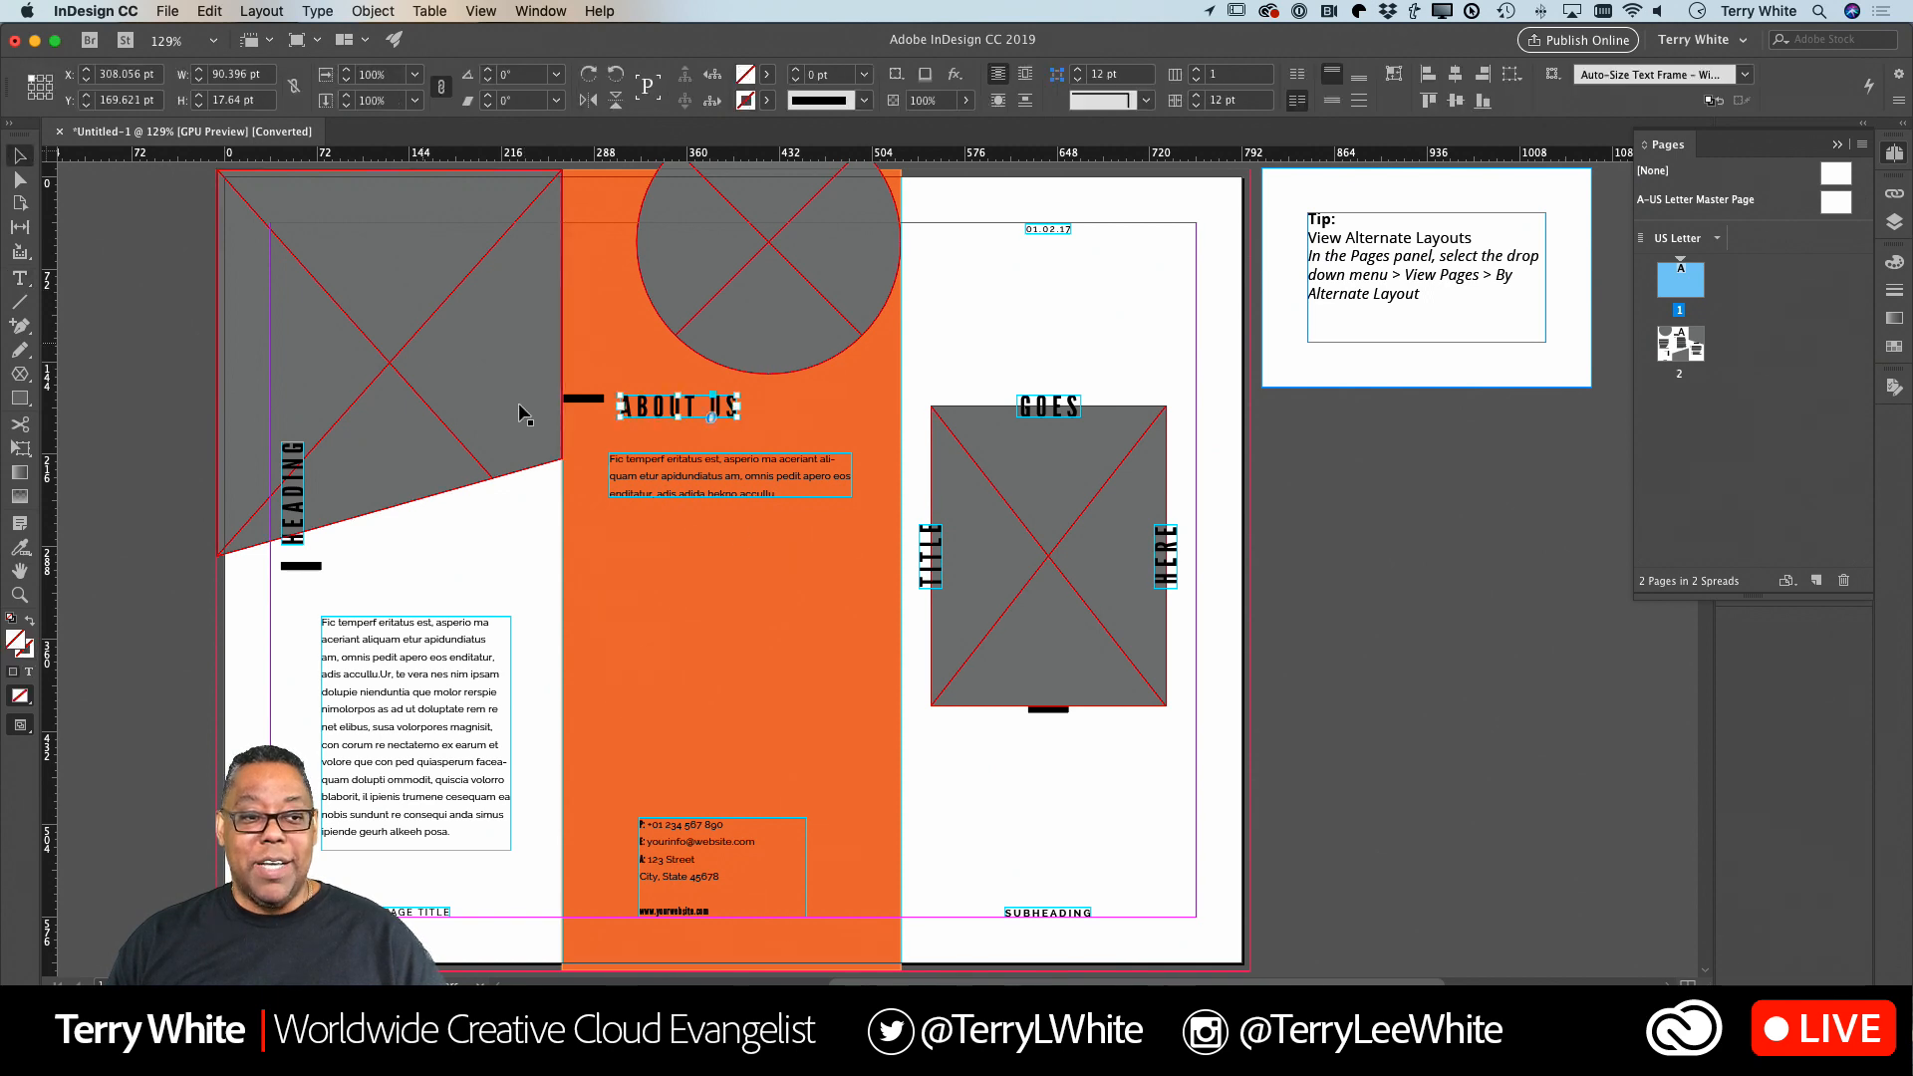
# Check which paragraph style the ABOUT US heading uses, and open the Title/Heading style's basic character formats.
pyautogui.doubleClick(686, 409)
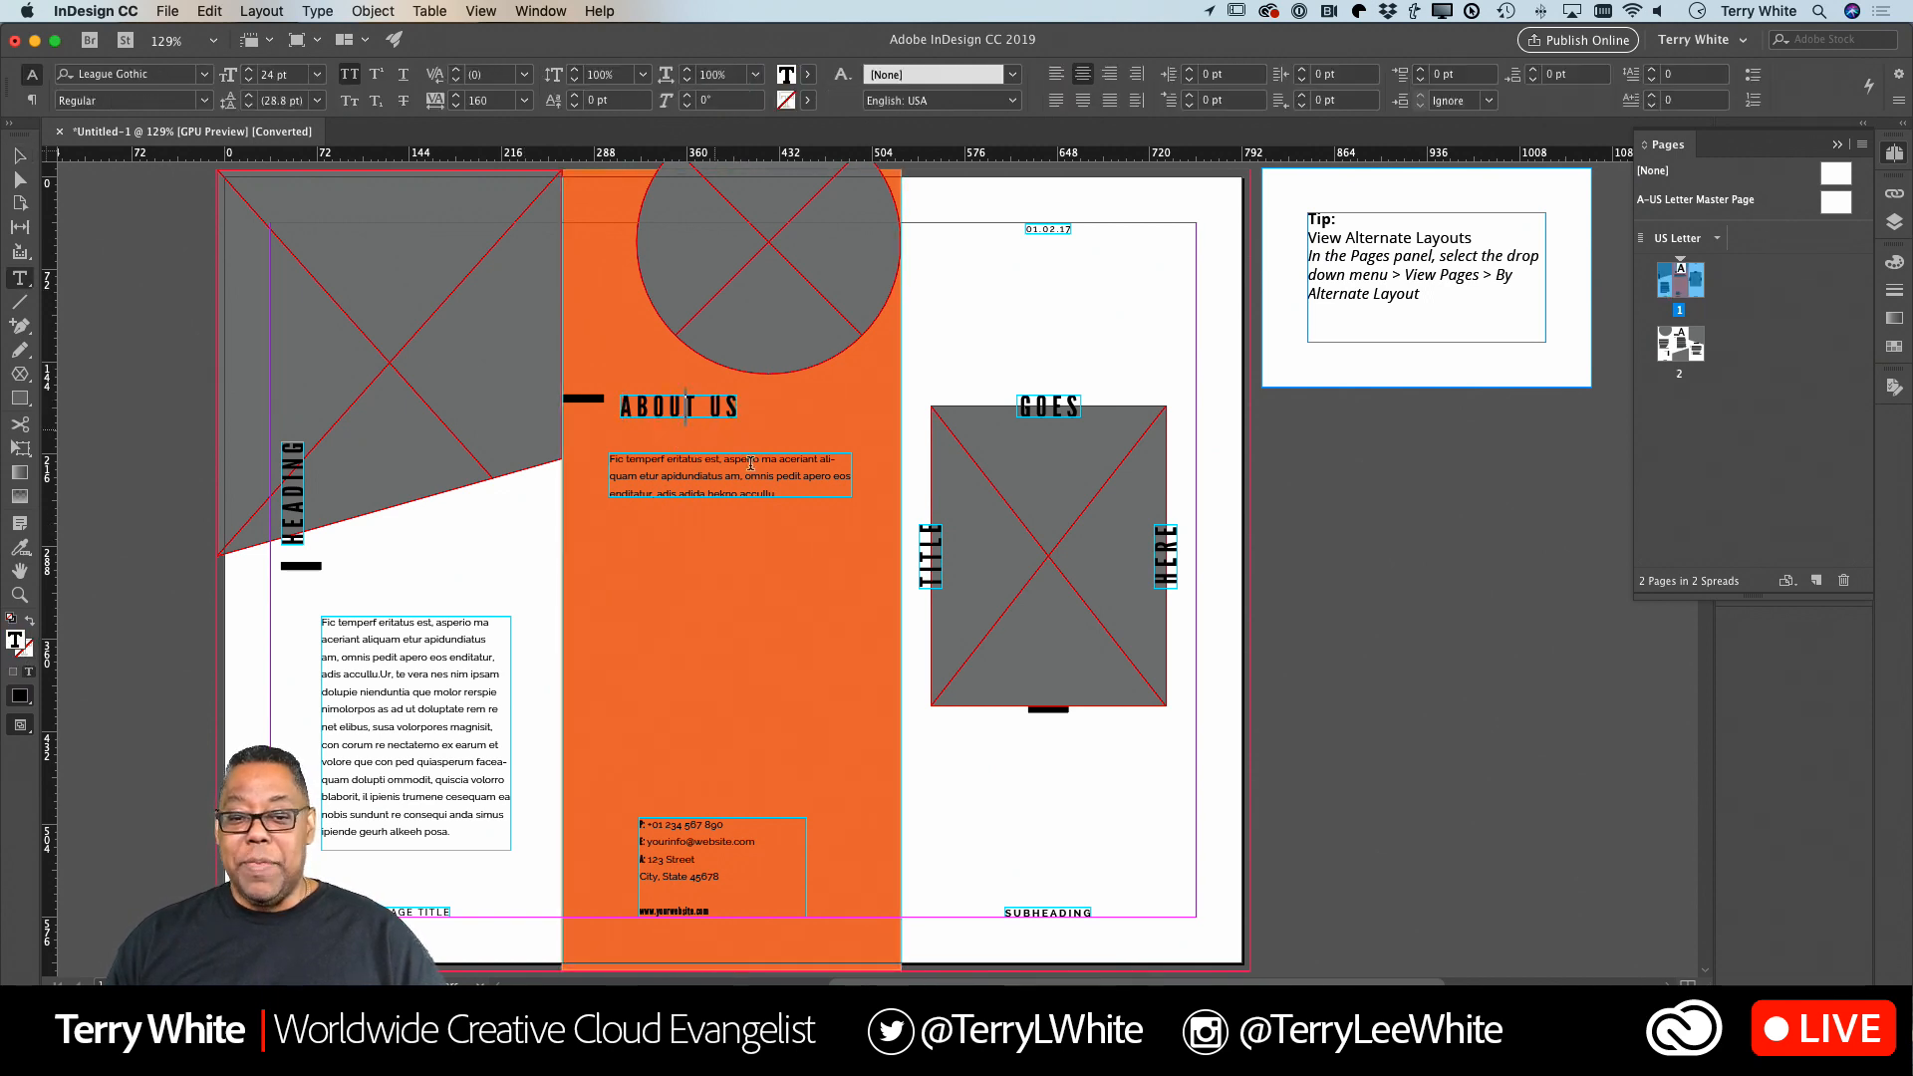
pyautogui.click(1838, 146)
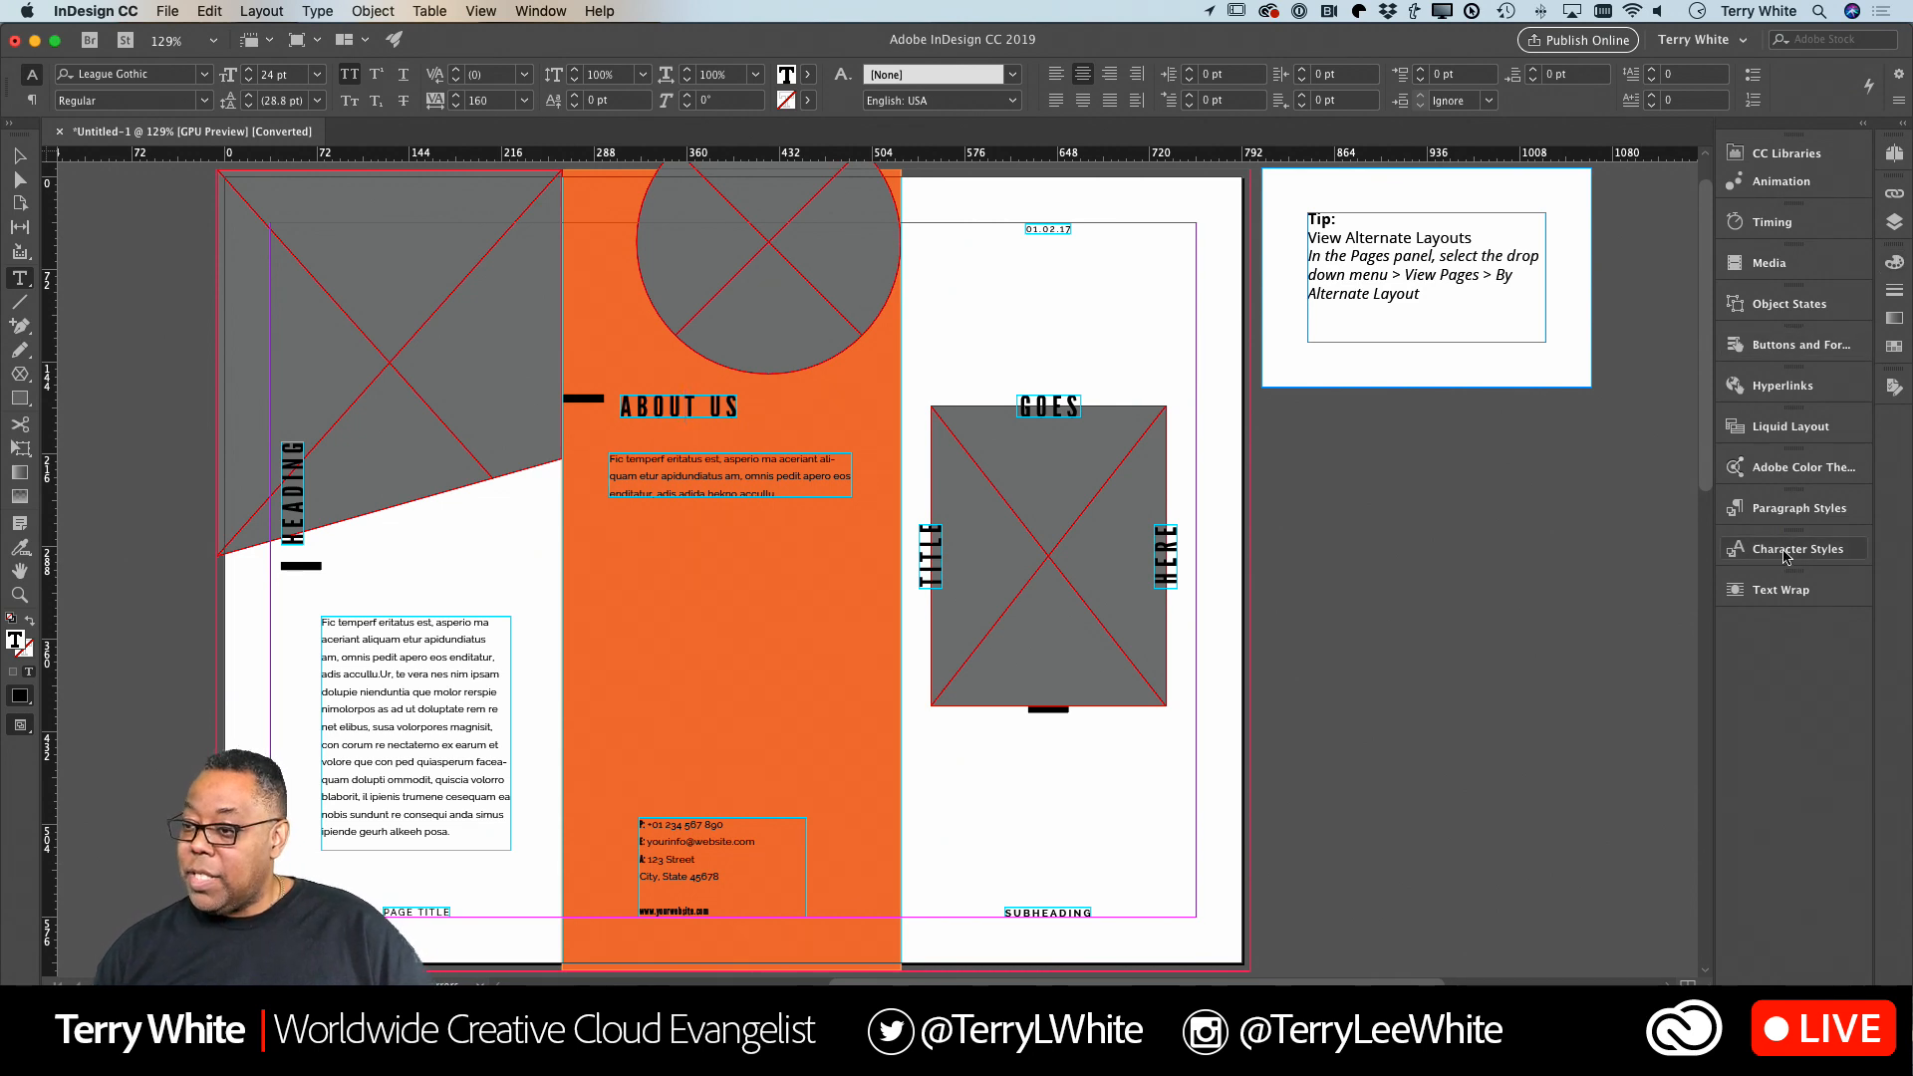
pyautogui.click(1794, 508)
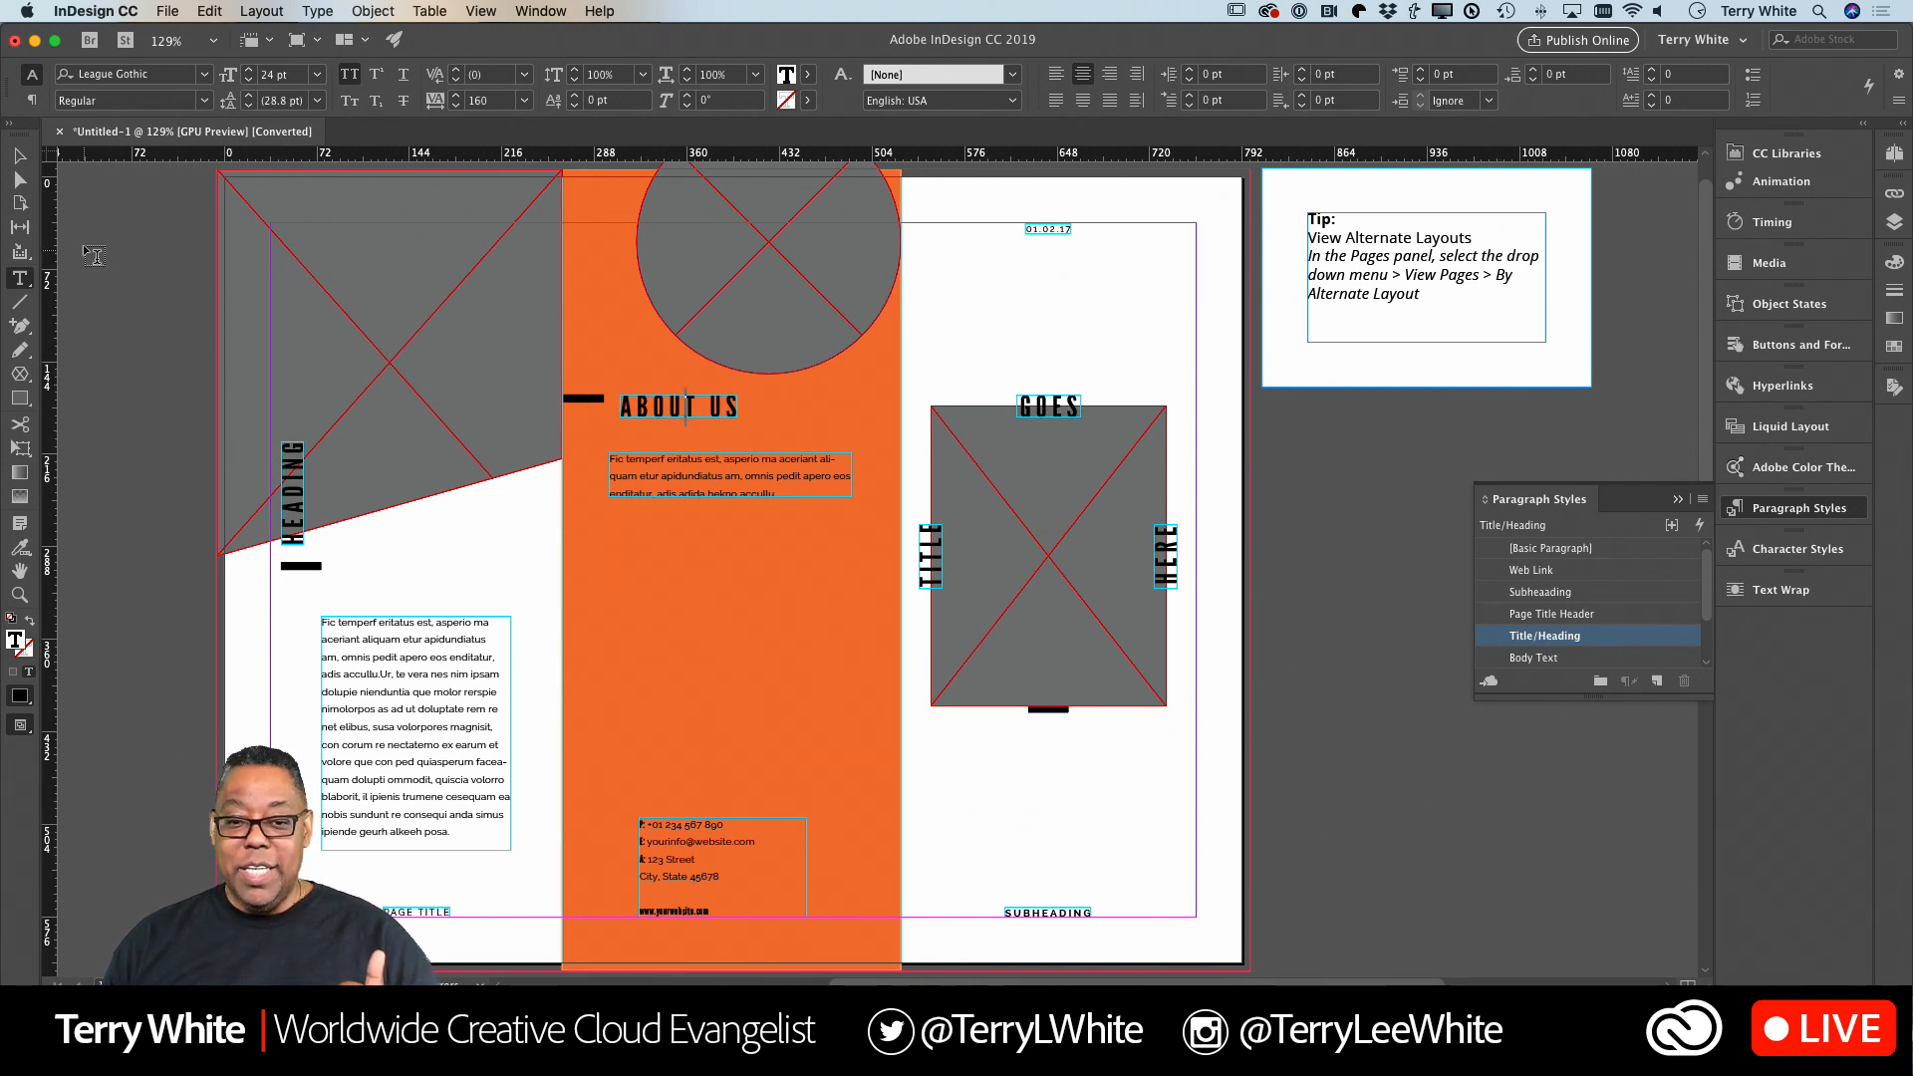
pyautogui.click(19, 155)
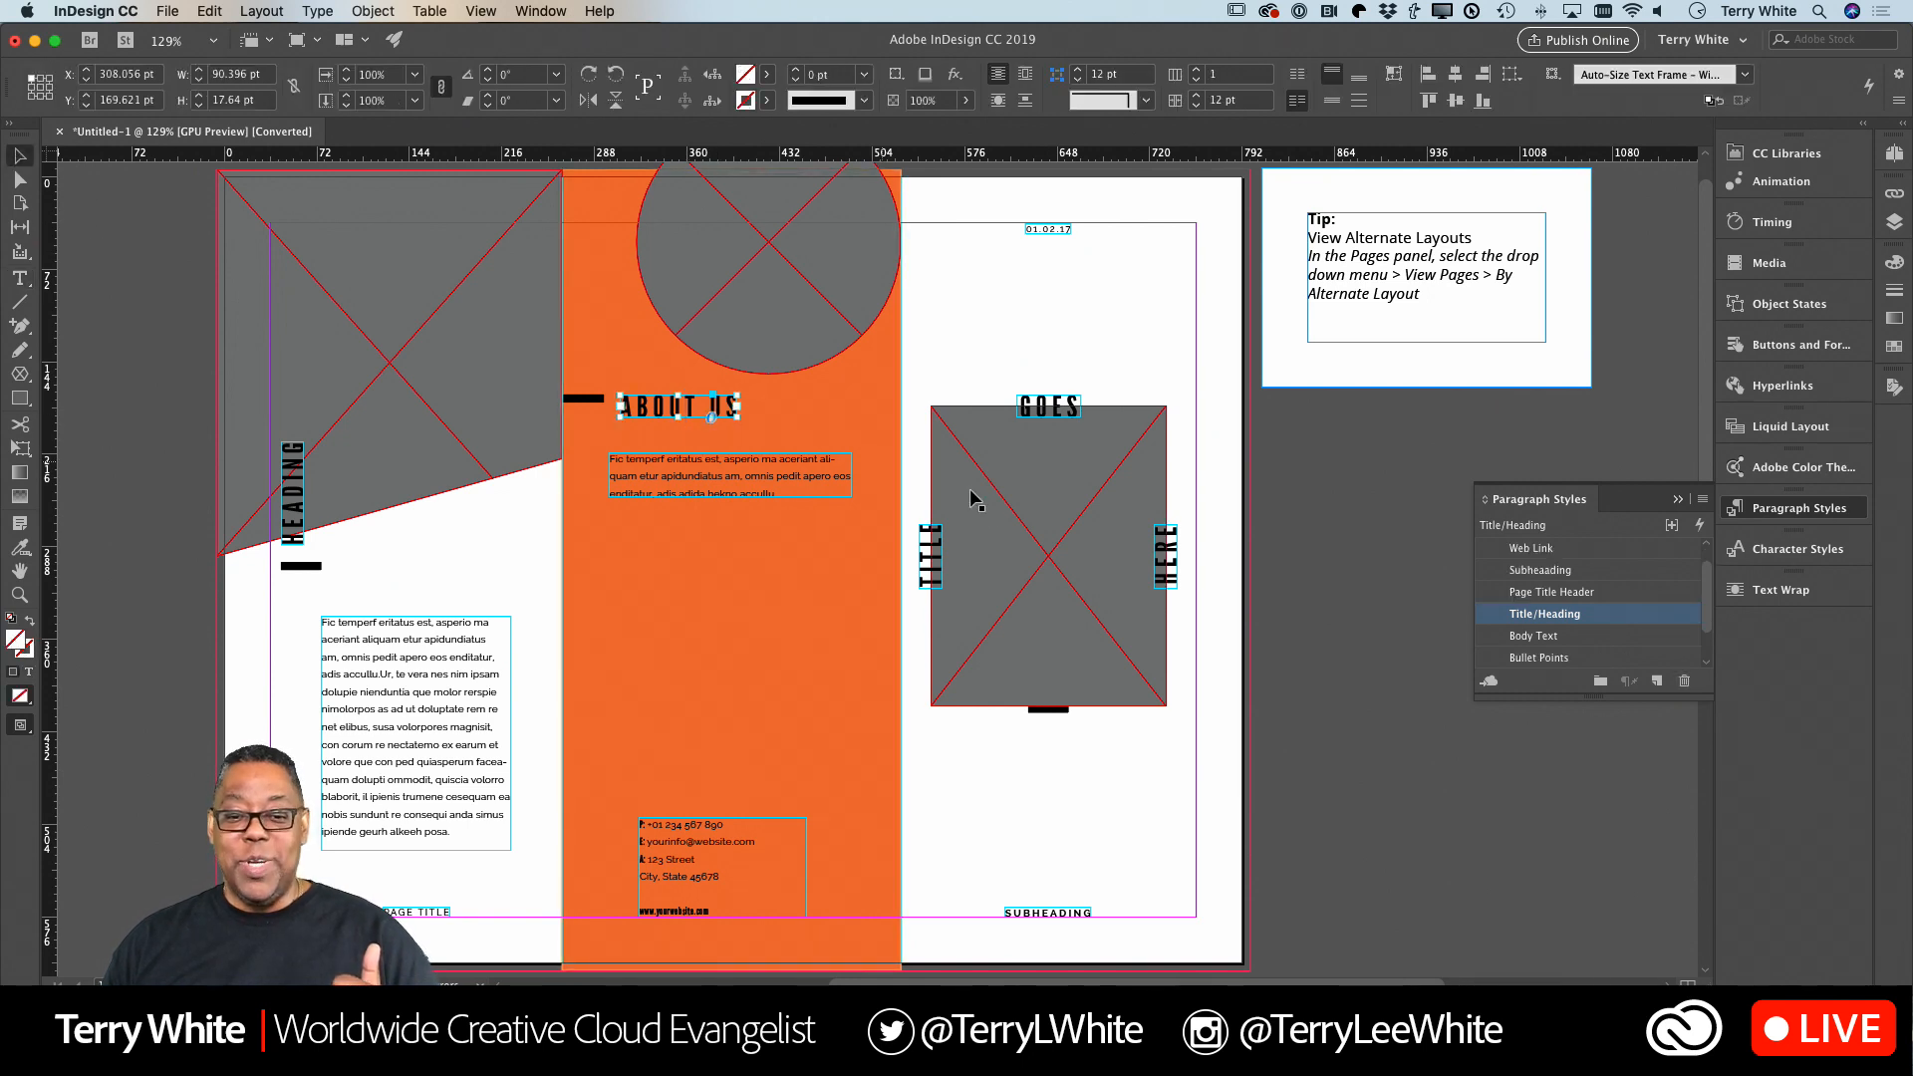
pyautogui.click(1287, 576)
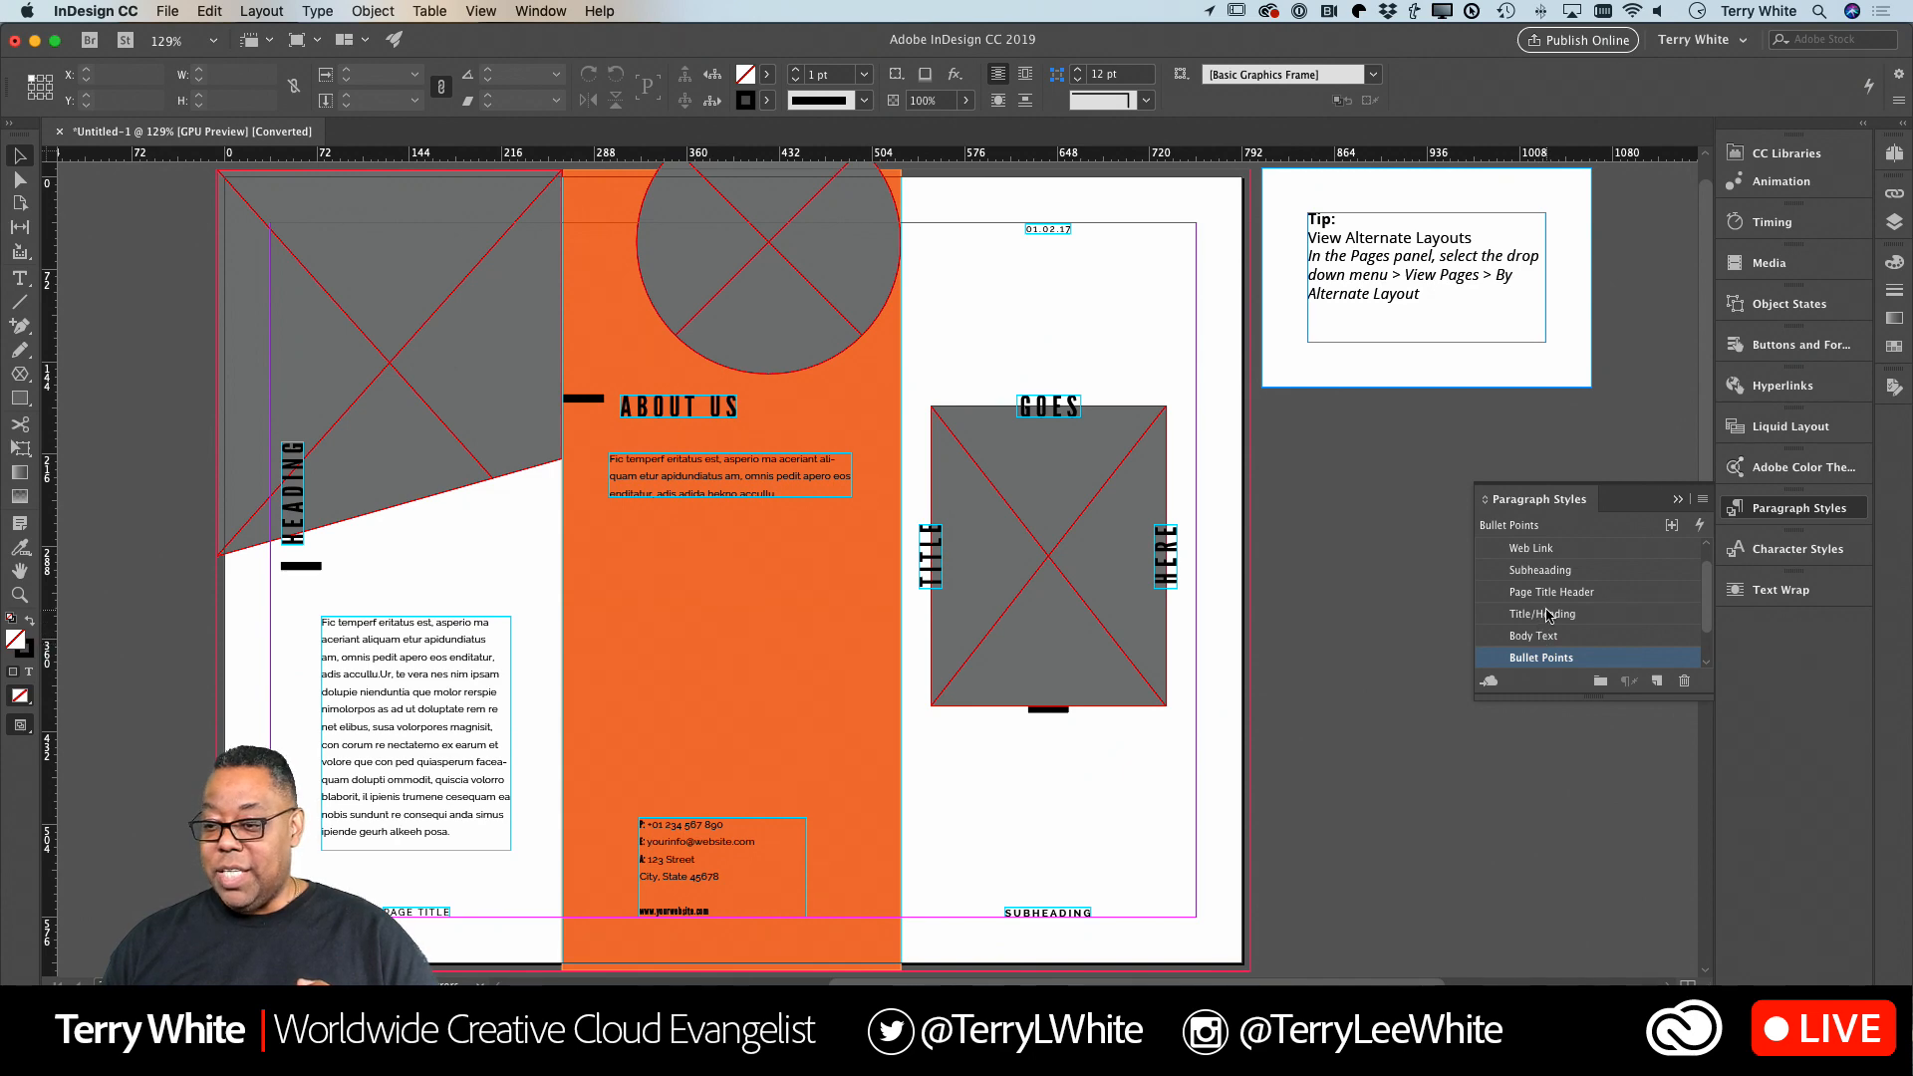
pyautogui.doubleClick(1549, 614)
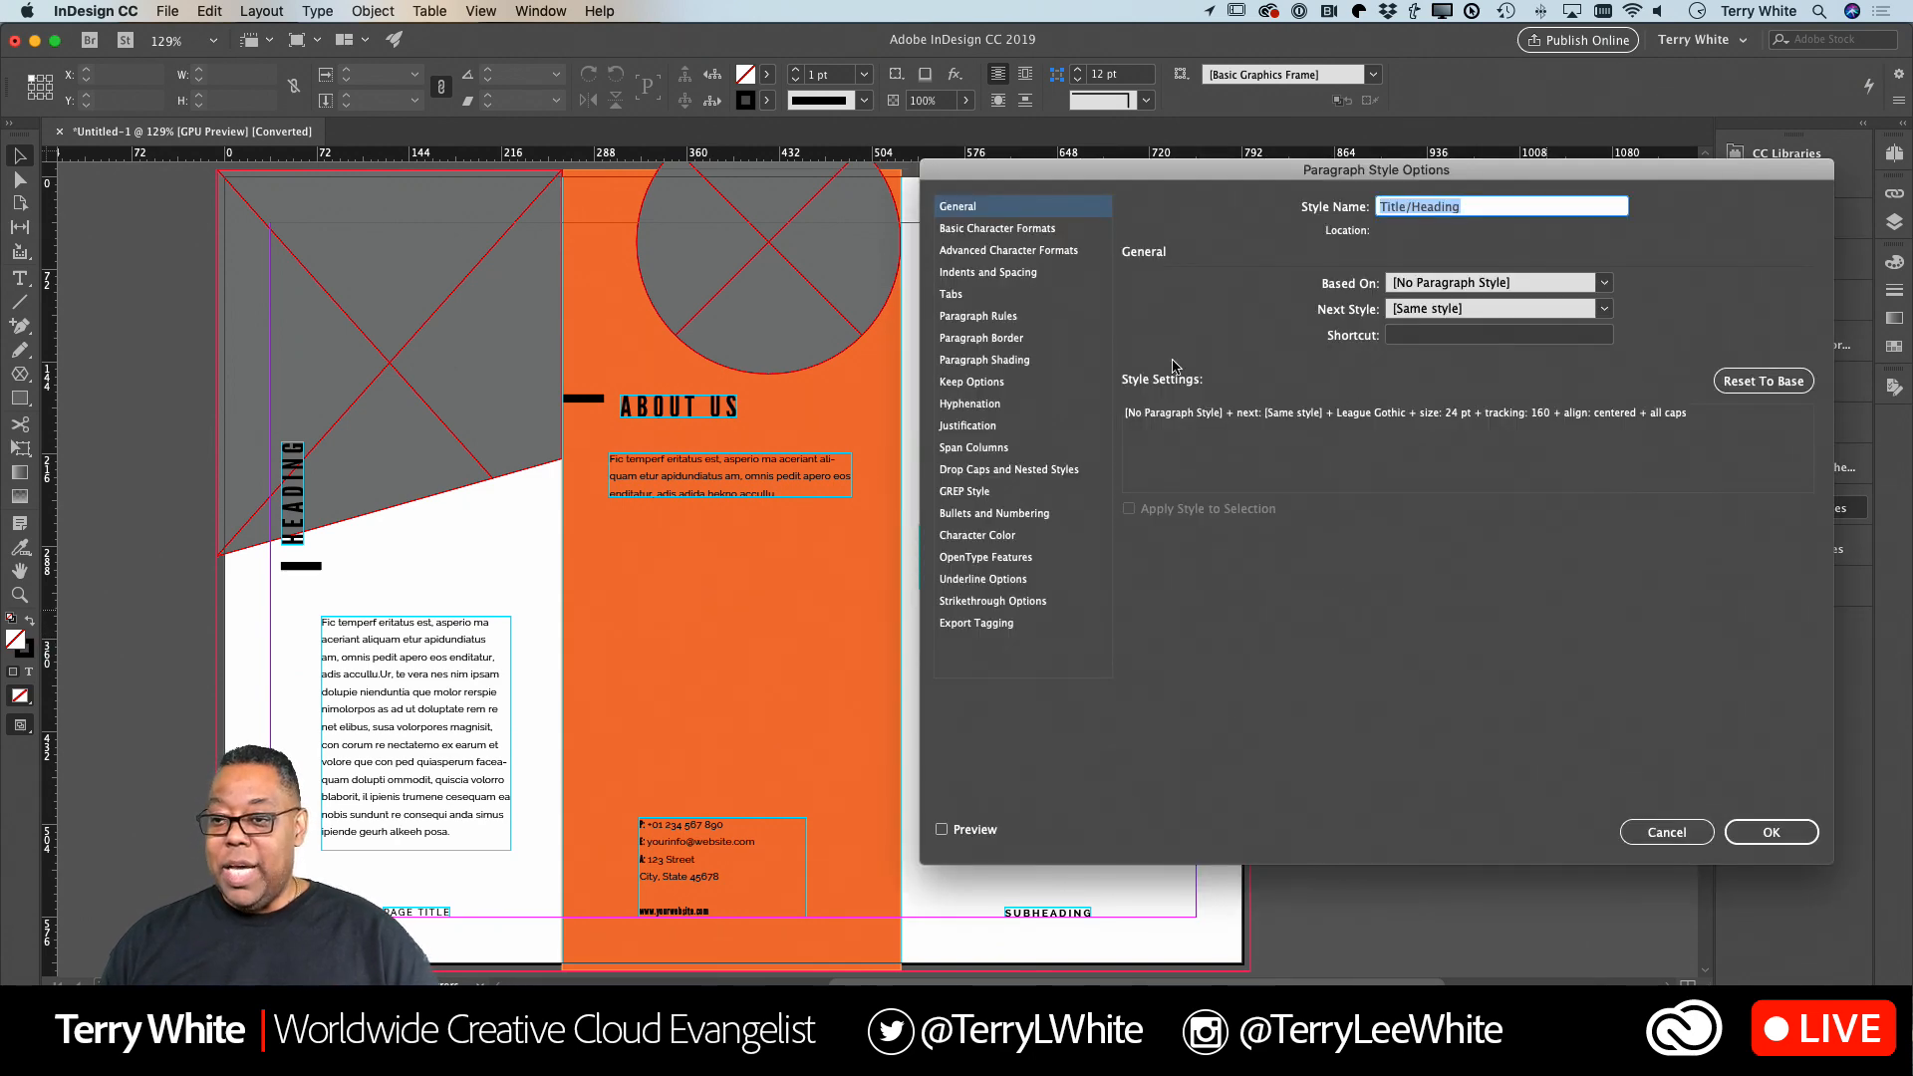
pyautogui.click(997, 228)
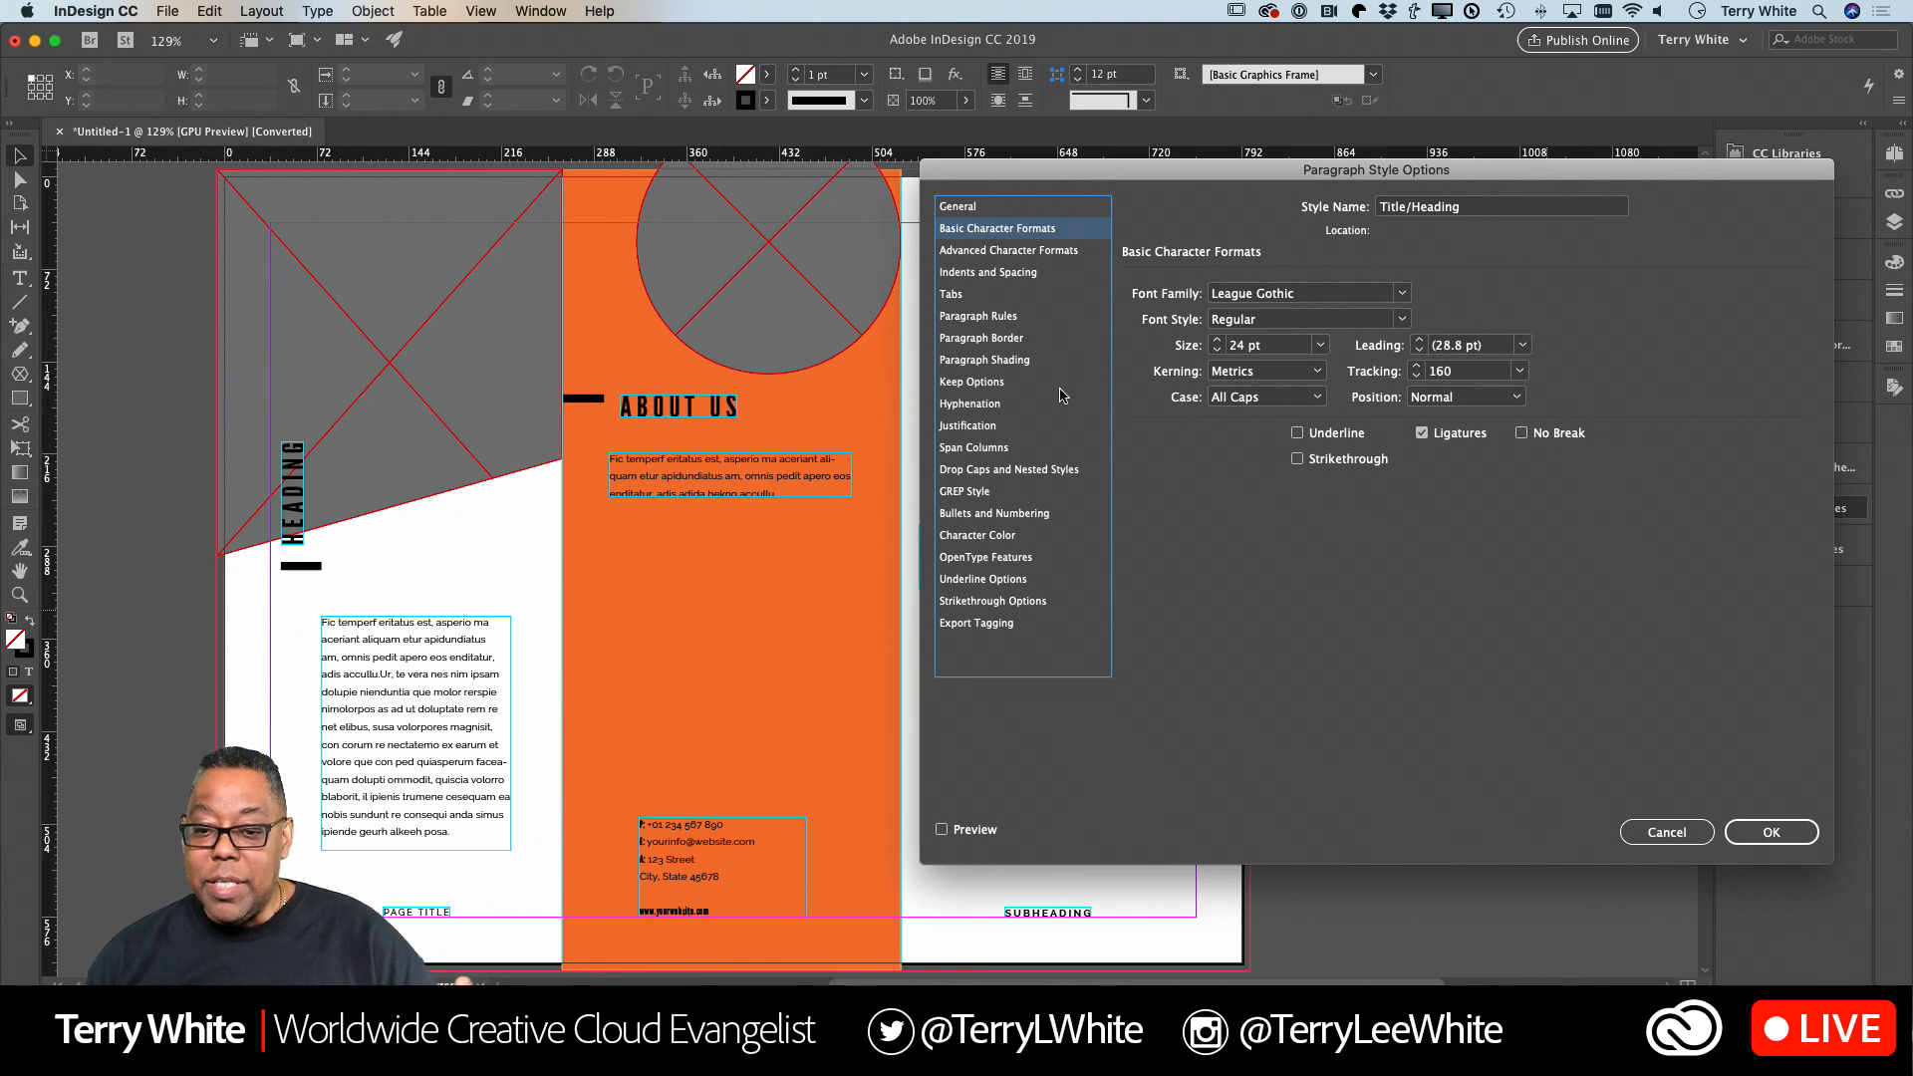
# Set the Title/Heading paragraph style's character color to R=0 G=255 B=255 with the preview enabled.
pyautogui.click(976, 538)
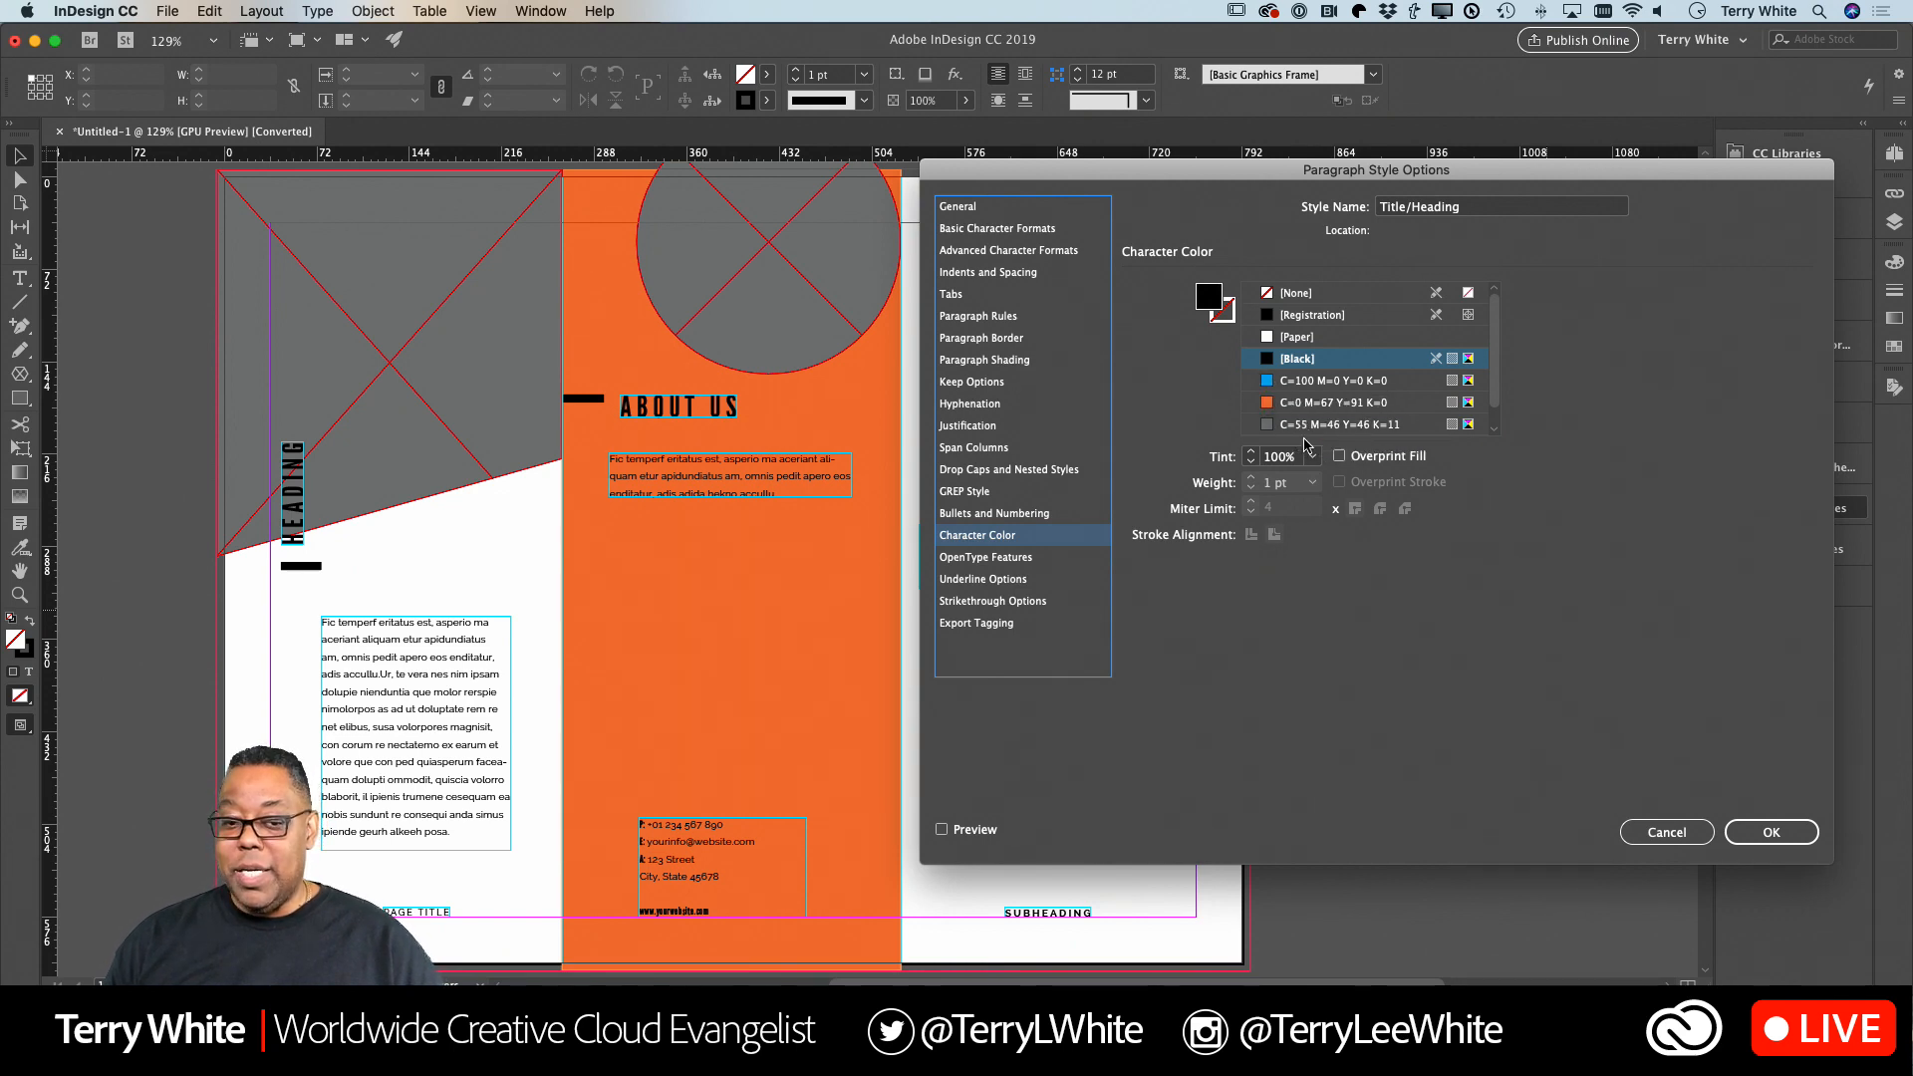
pyautogui.click(1306, 429)
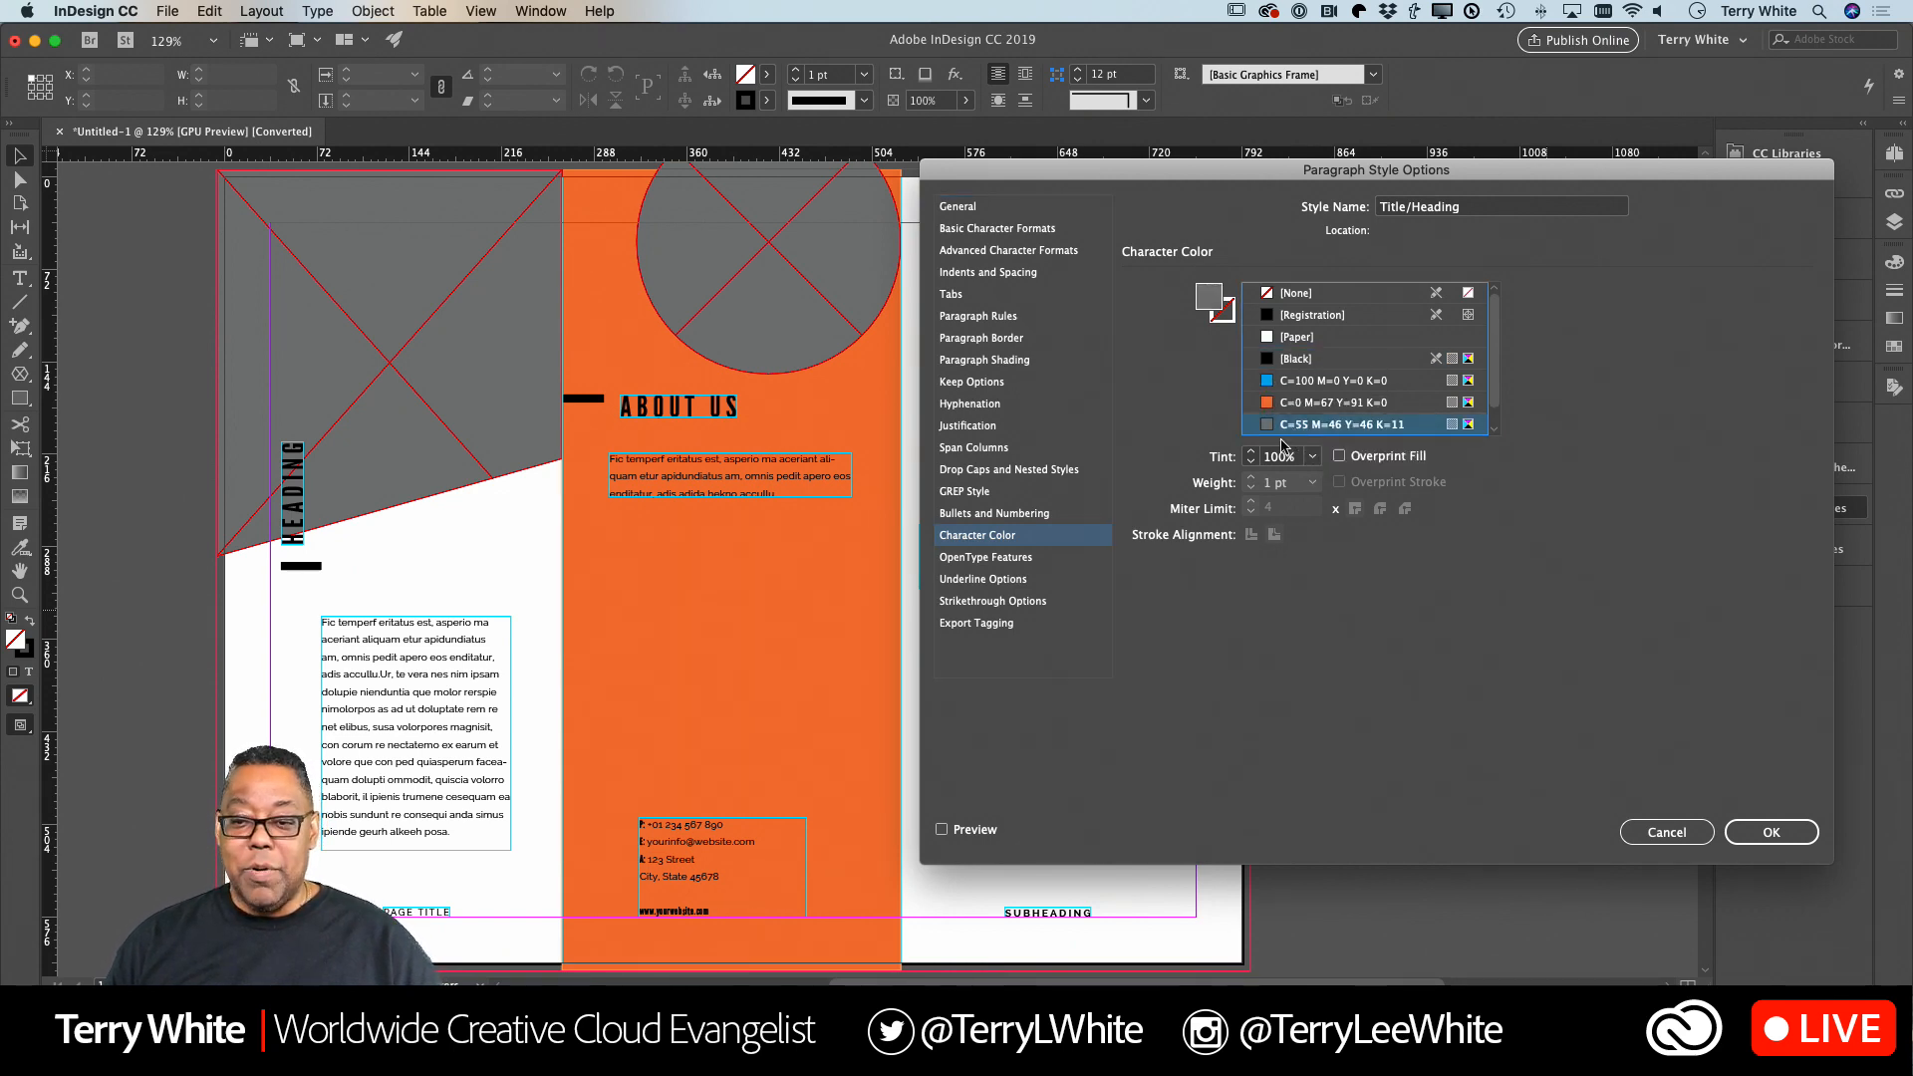
pyautogui.click(941, 829)
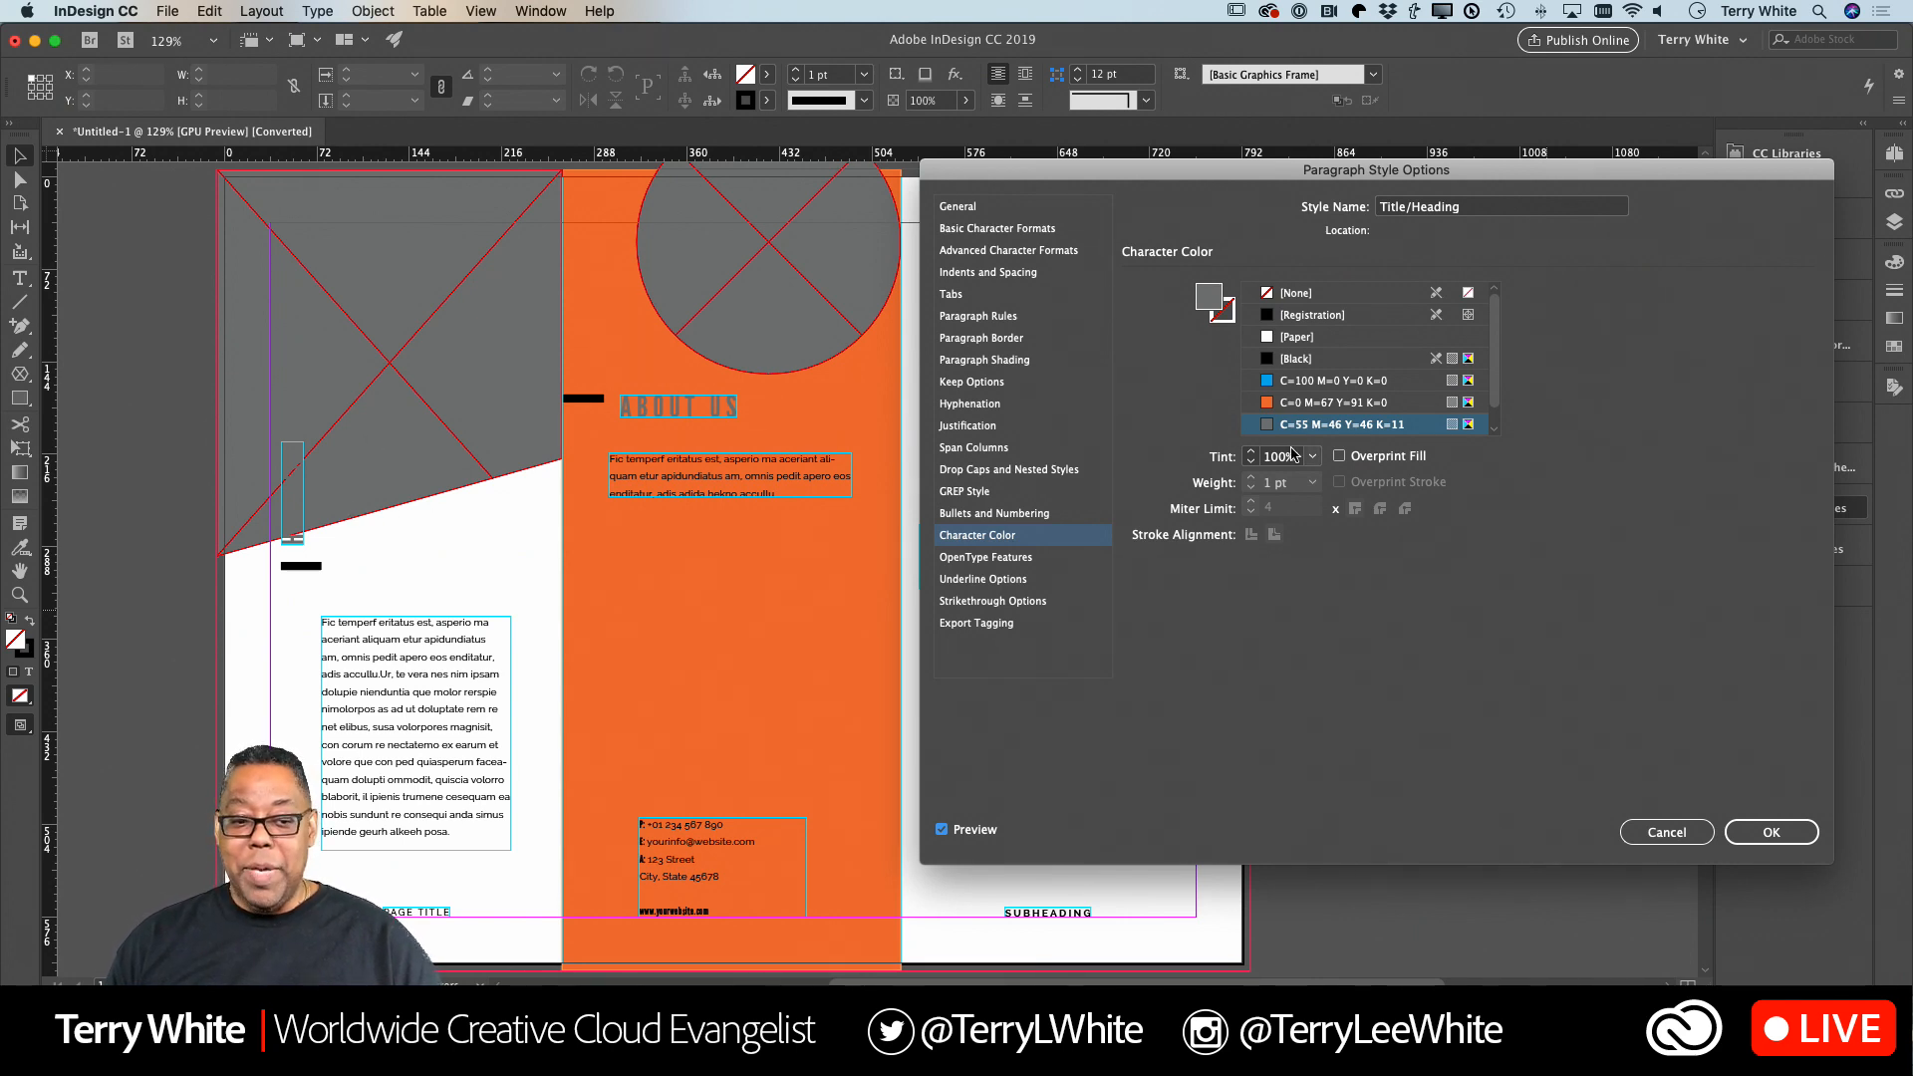
pyautogui.scroll(-1, 1328, 424)
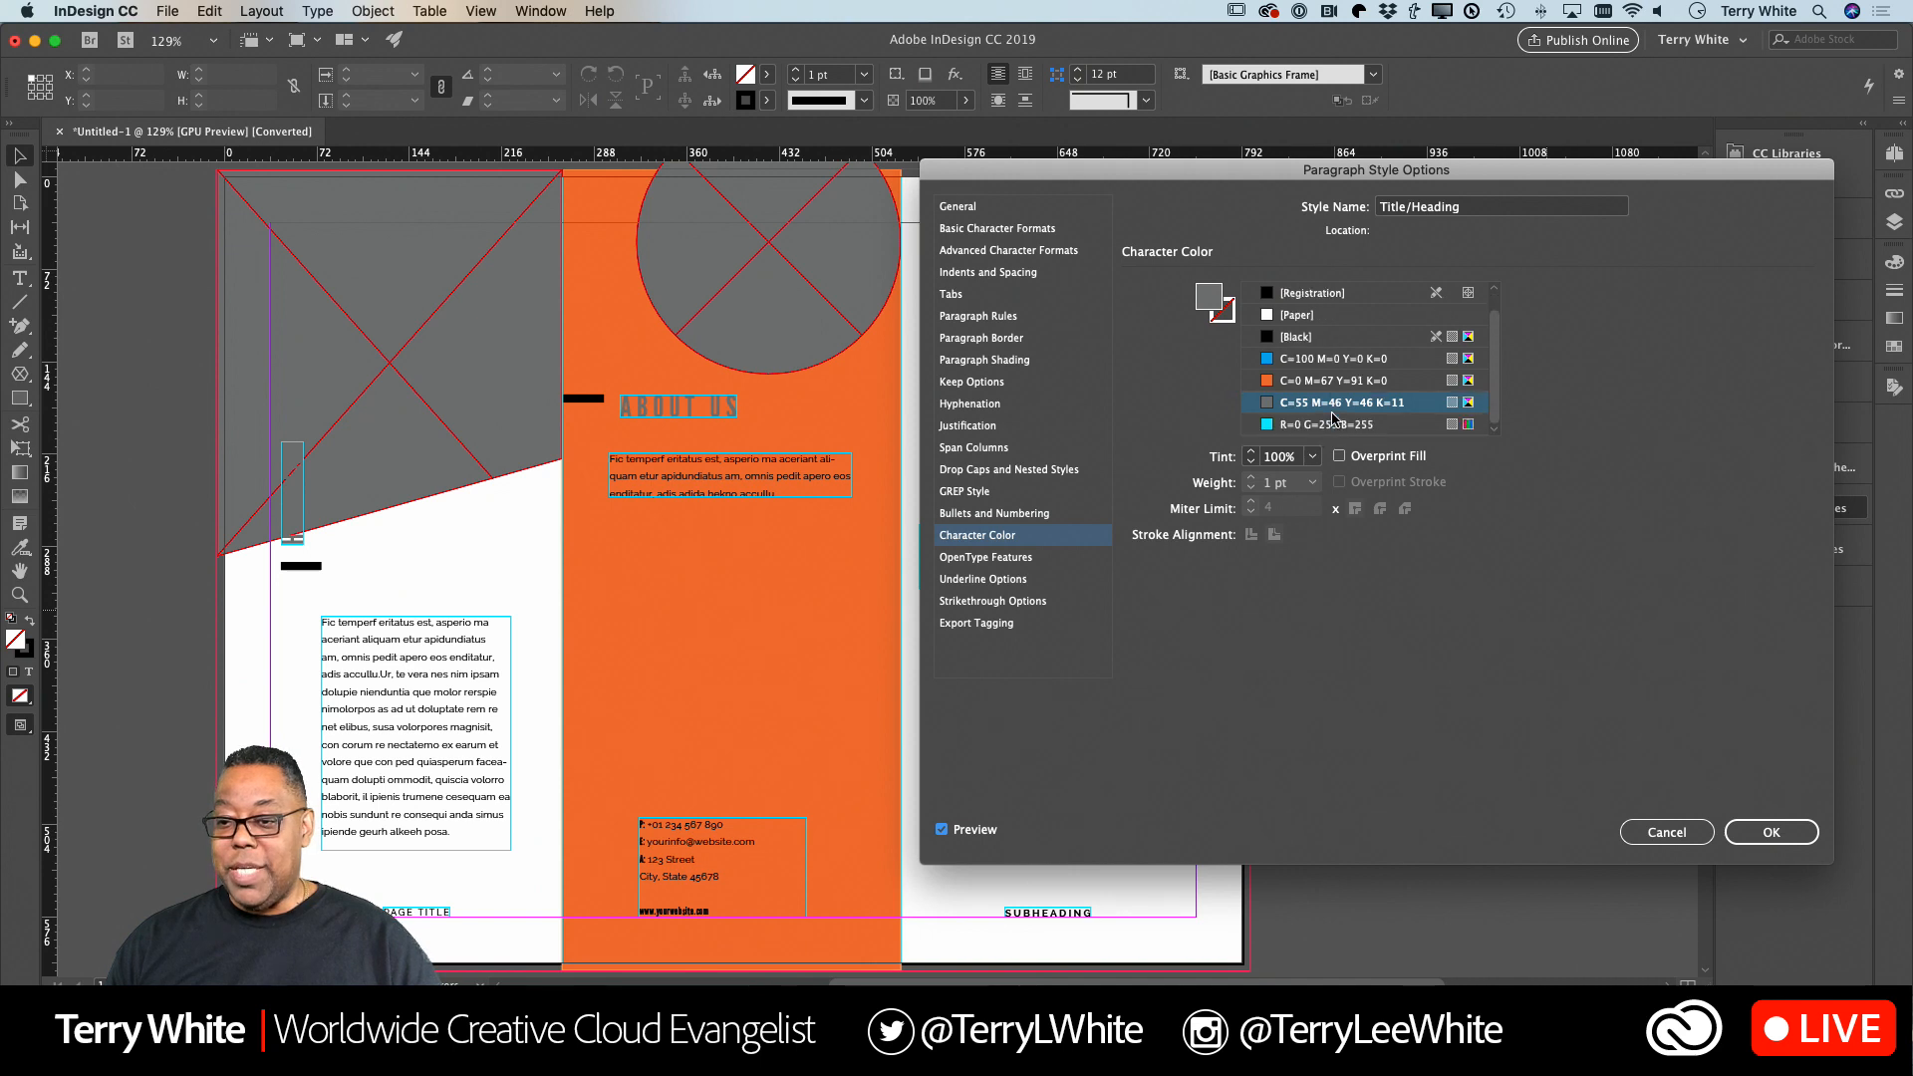
pyautogui.click(1309, 428)
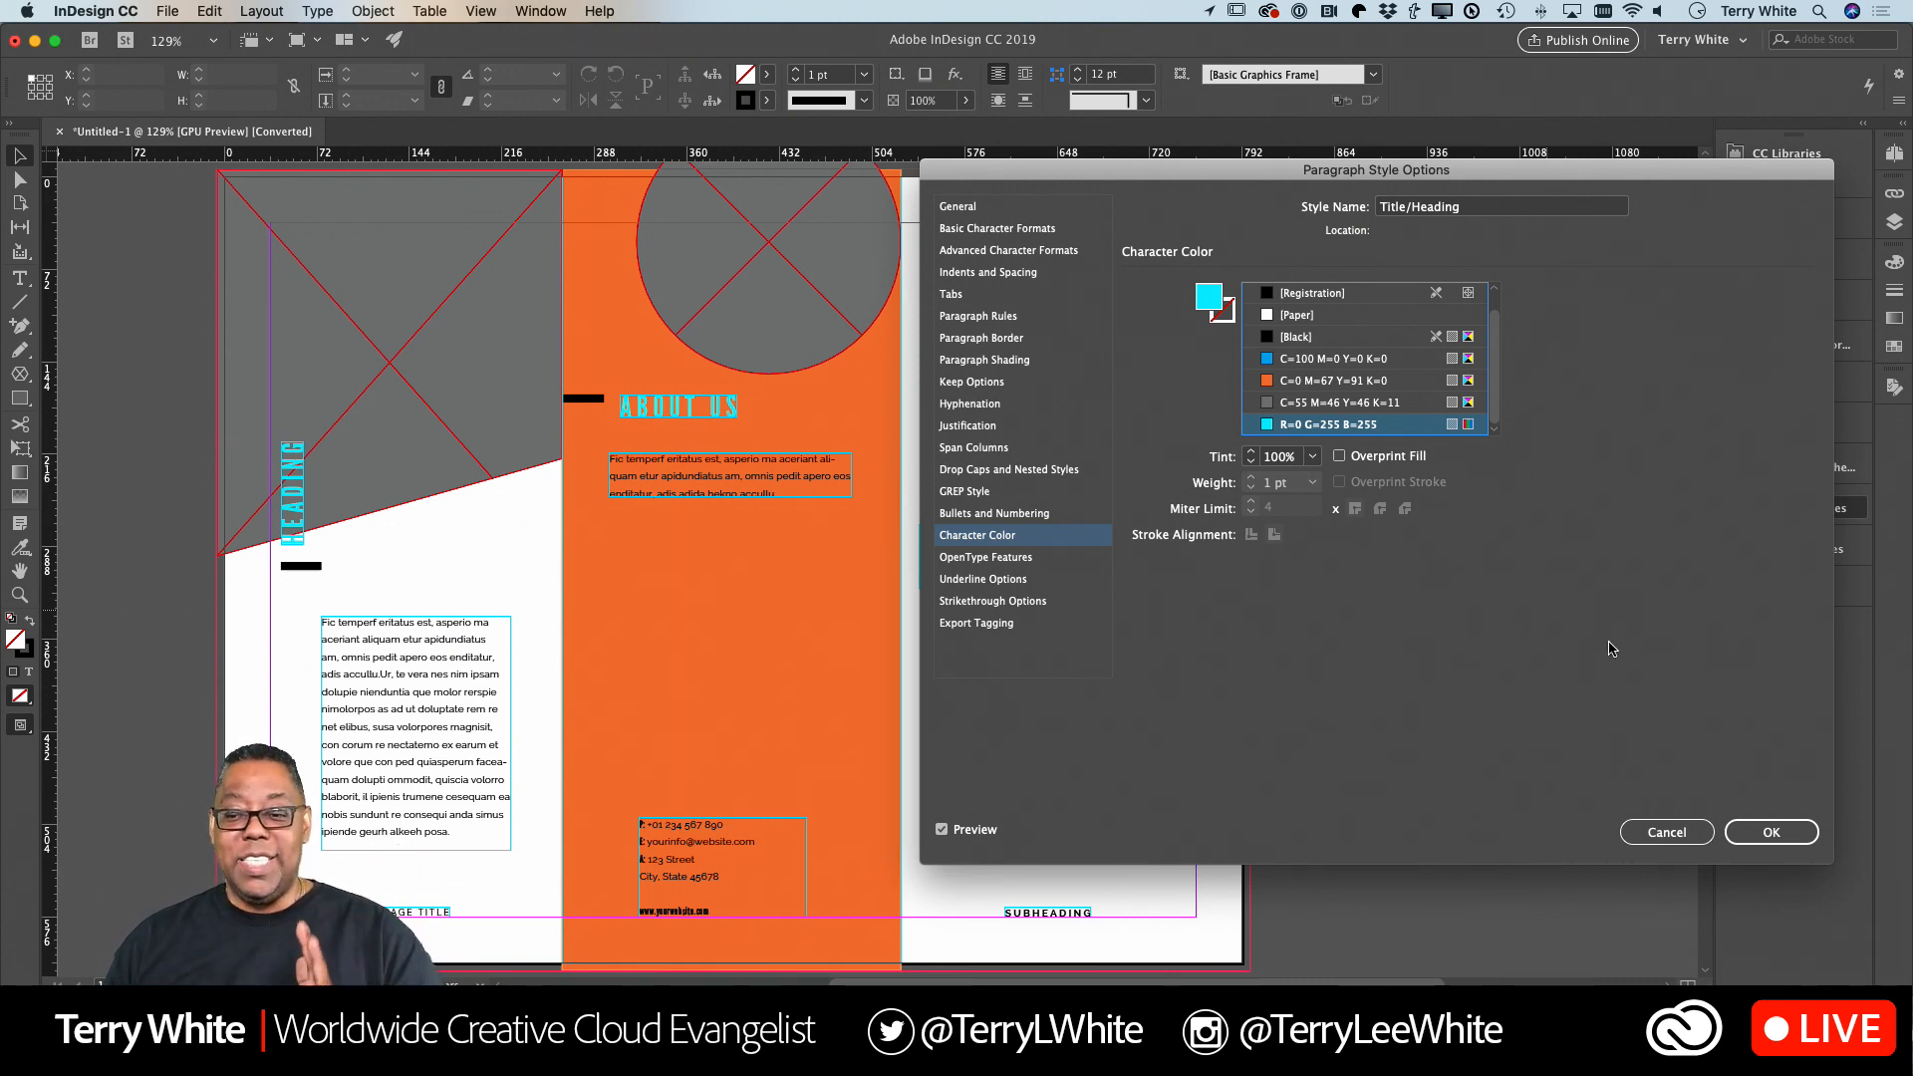
pyautogui.click(1772, 833)
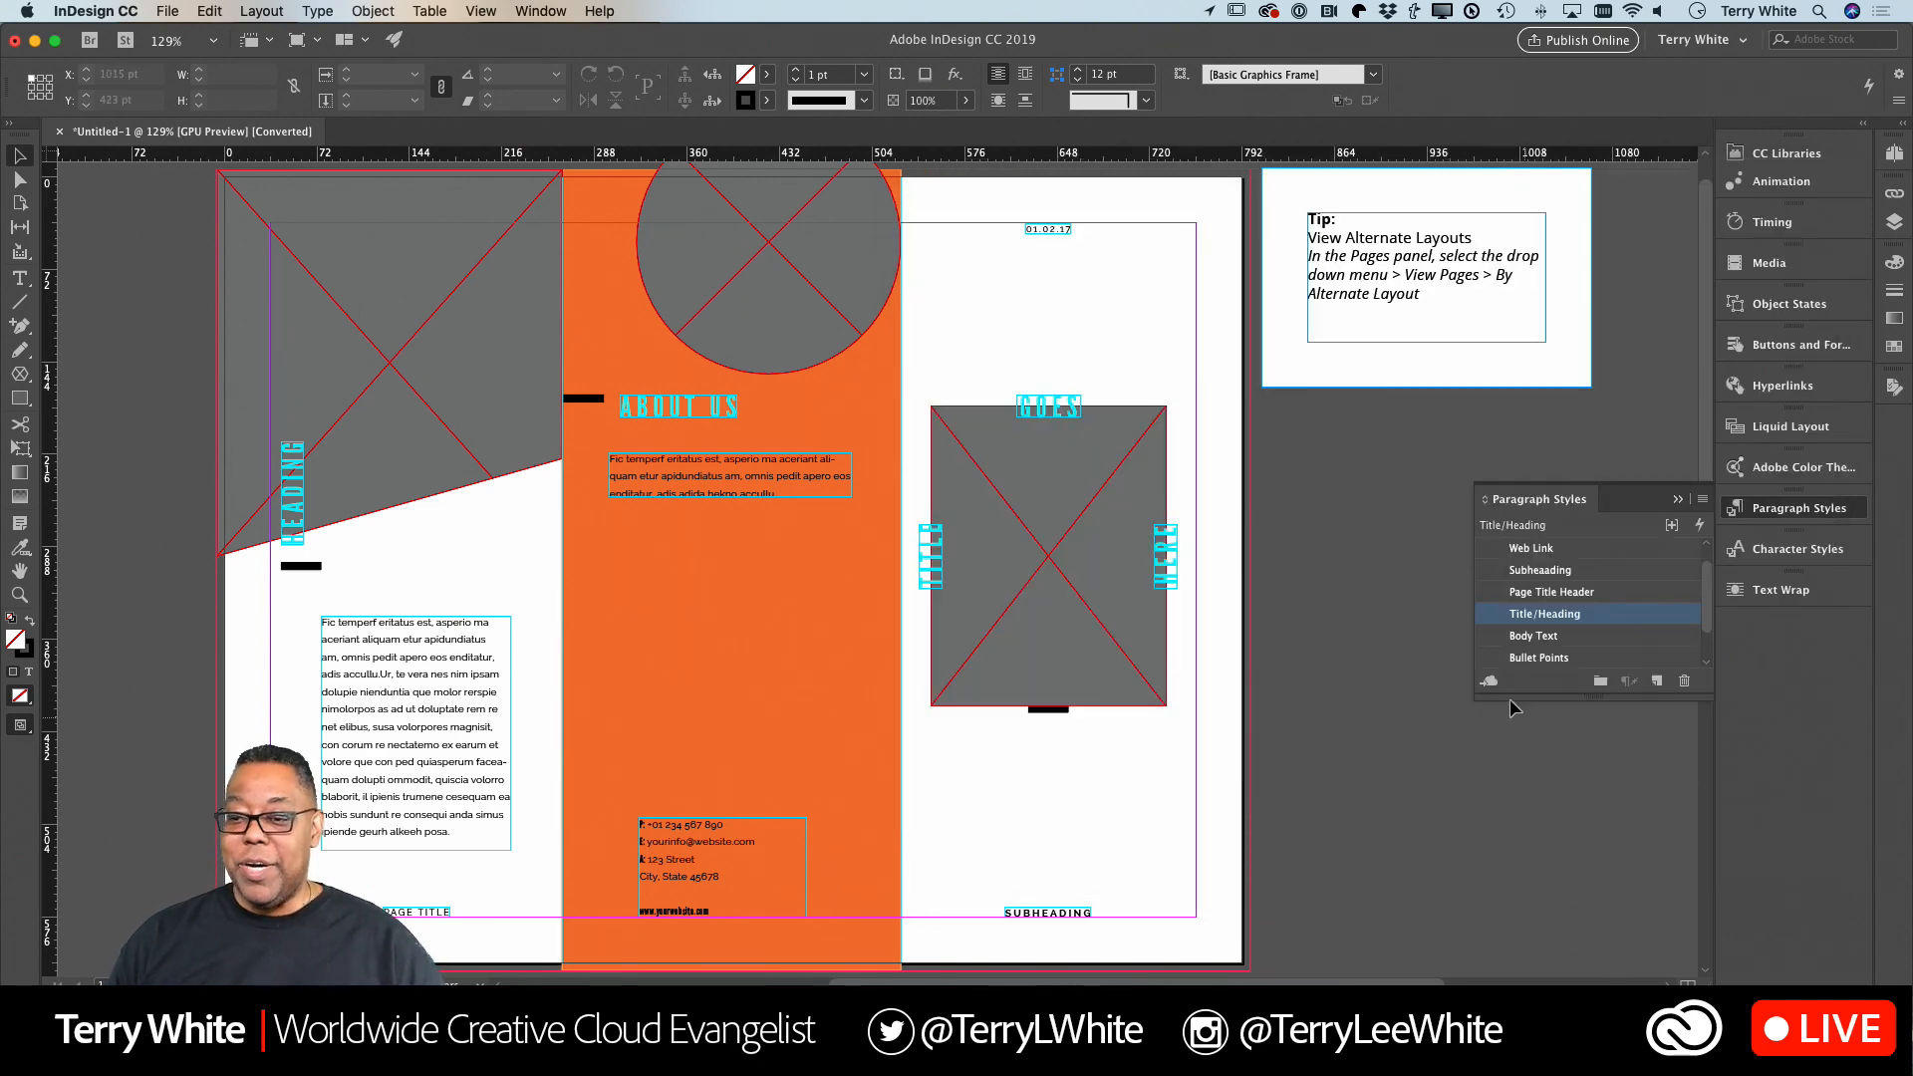
# Duplicate the circular placeholder on page 1 below the ABOUT US text and shrink the copy to about 90 × 89 pt at X 353, Y 334 pt.
pyautogui.scroll(-5, 1178, 612)
pyautogui.scroll(-8, 1174, 614)
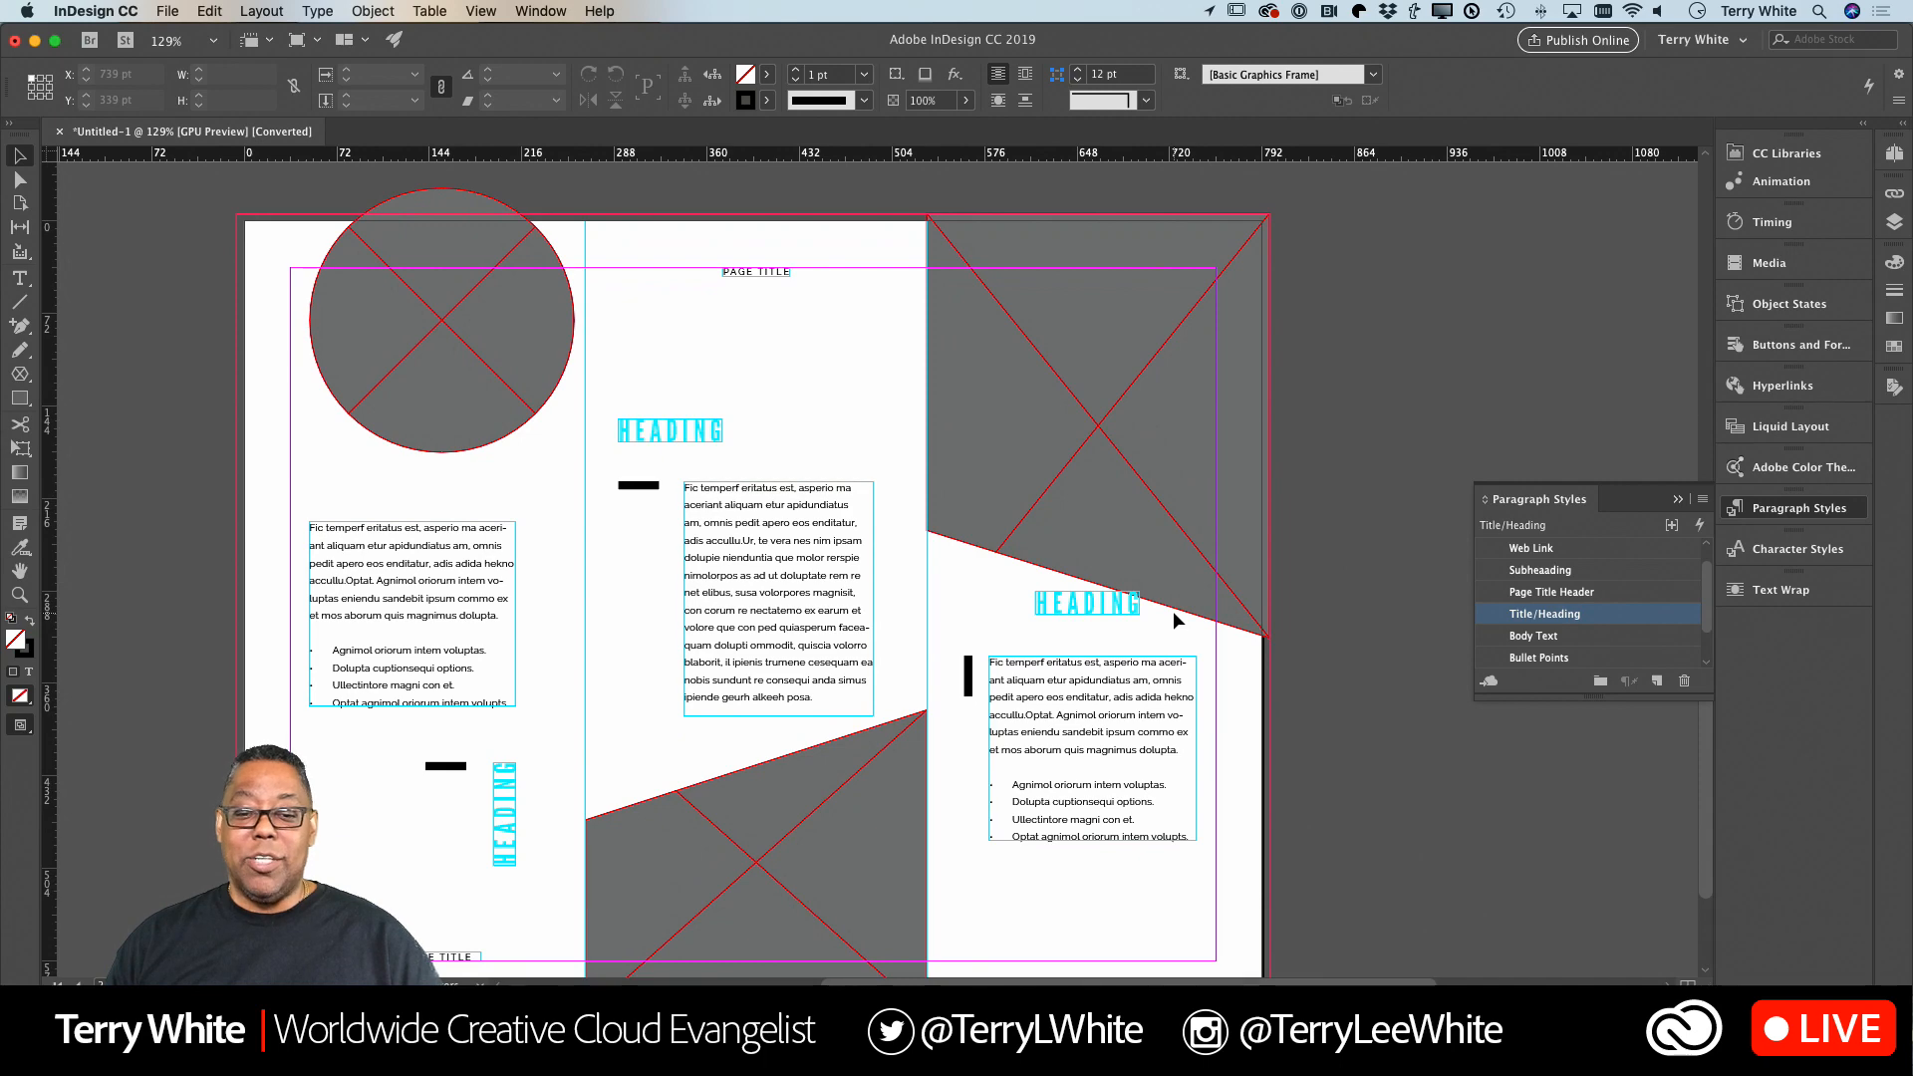
pyautogui.scroll(-10, 1174, 612)
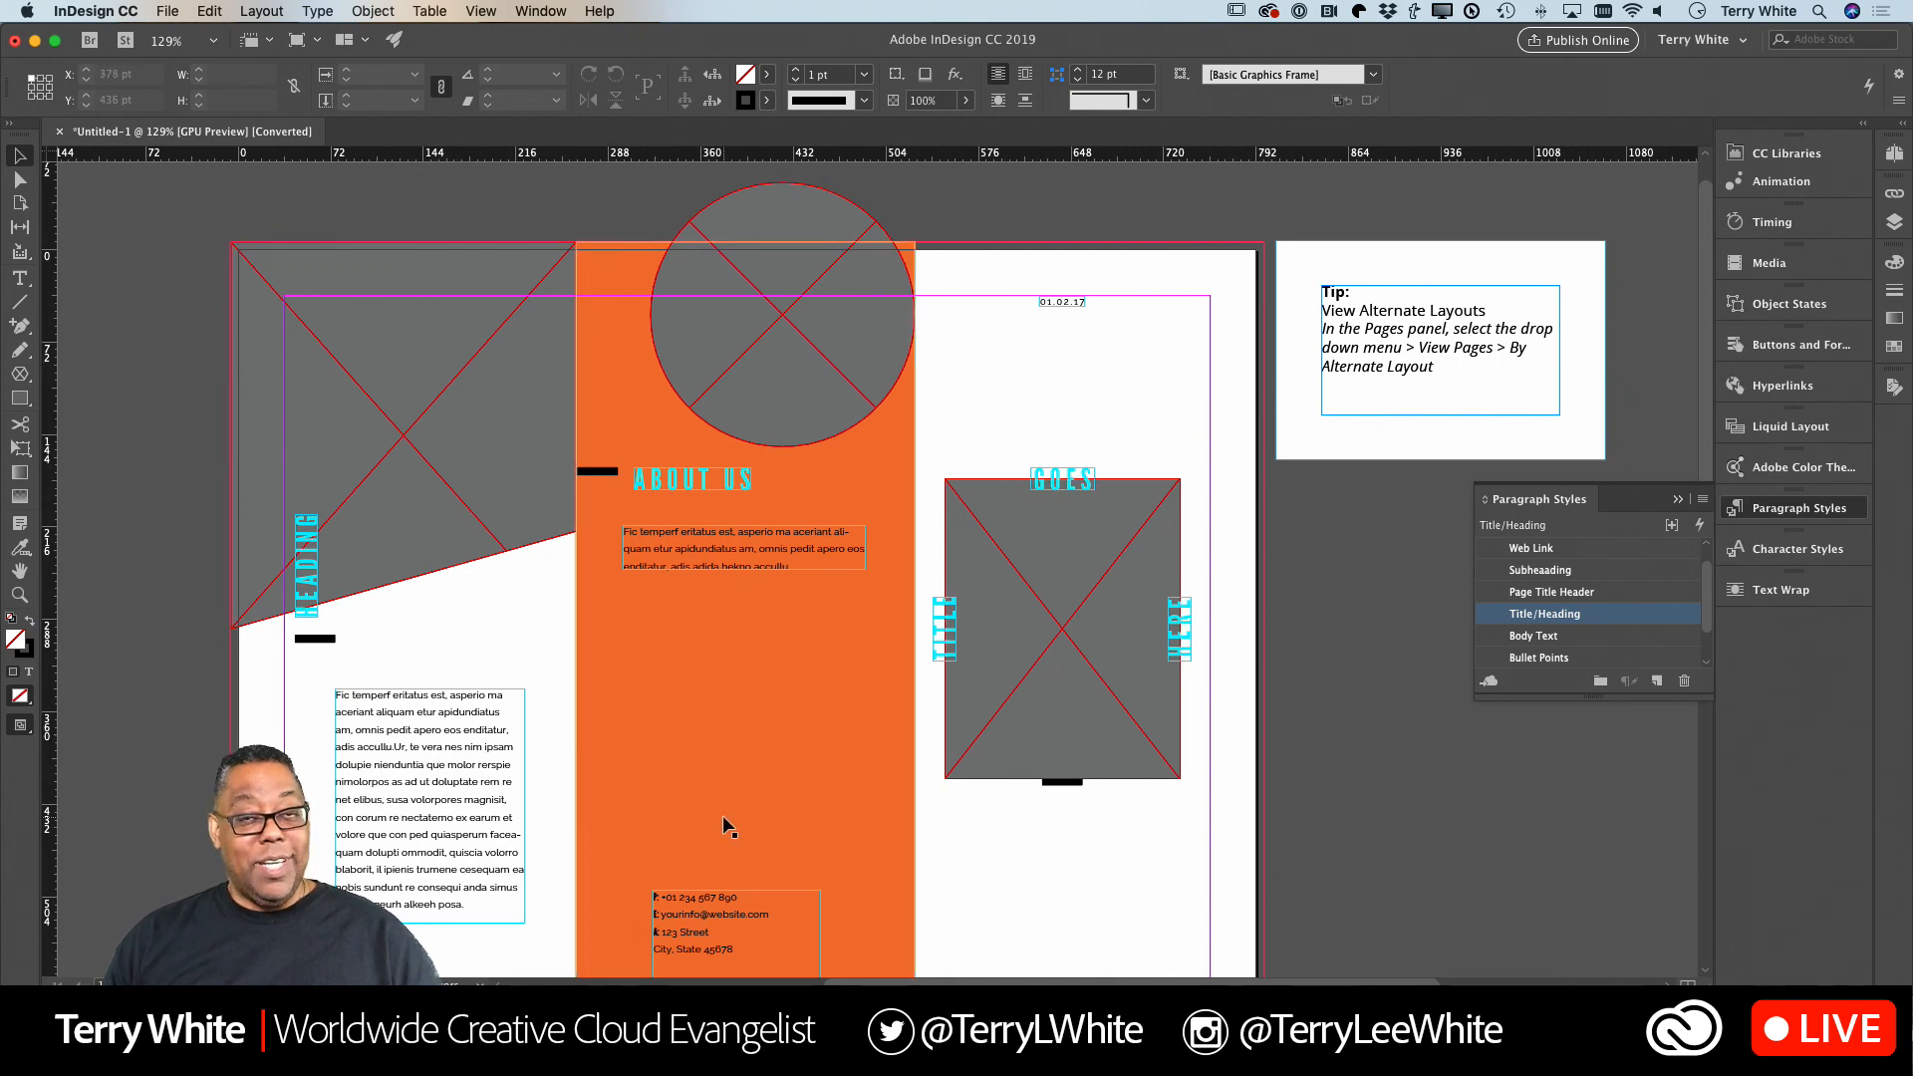
pyautogui.click(784, 389)
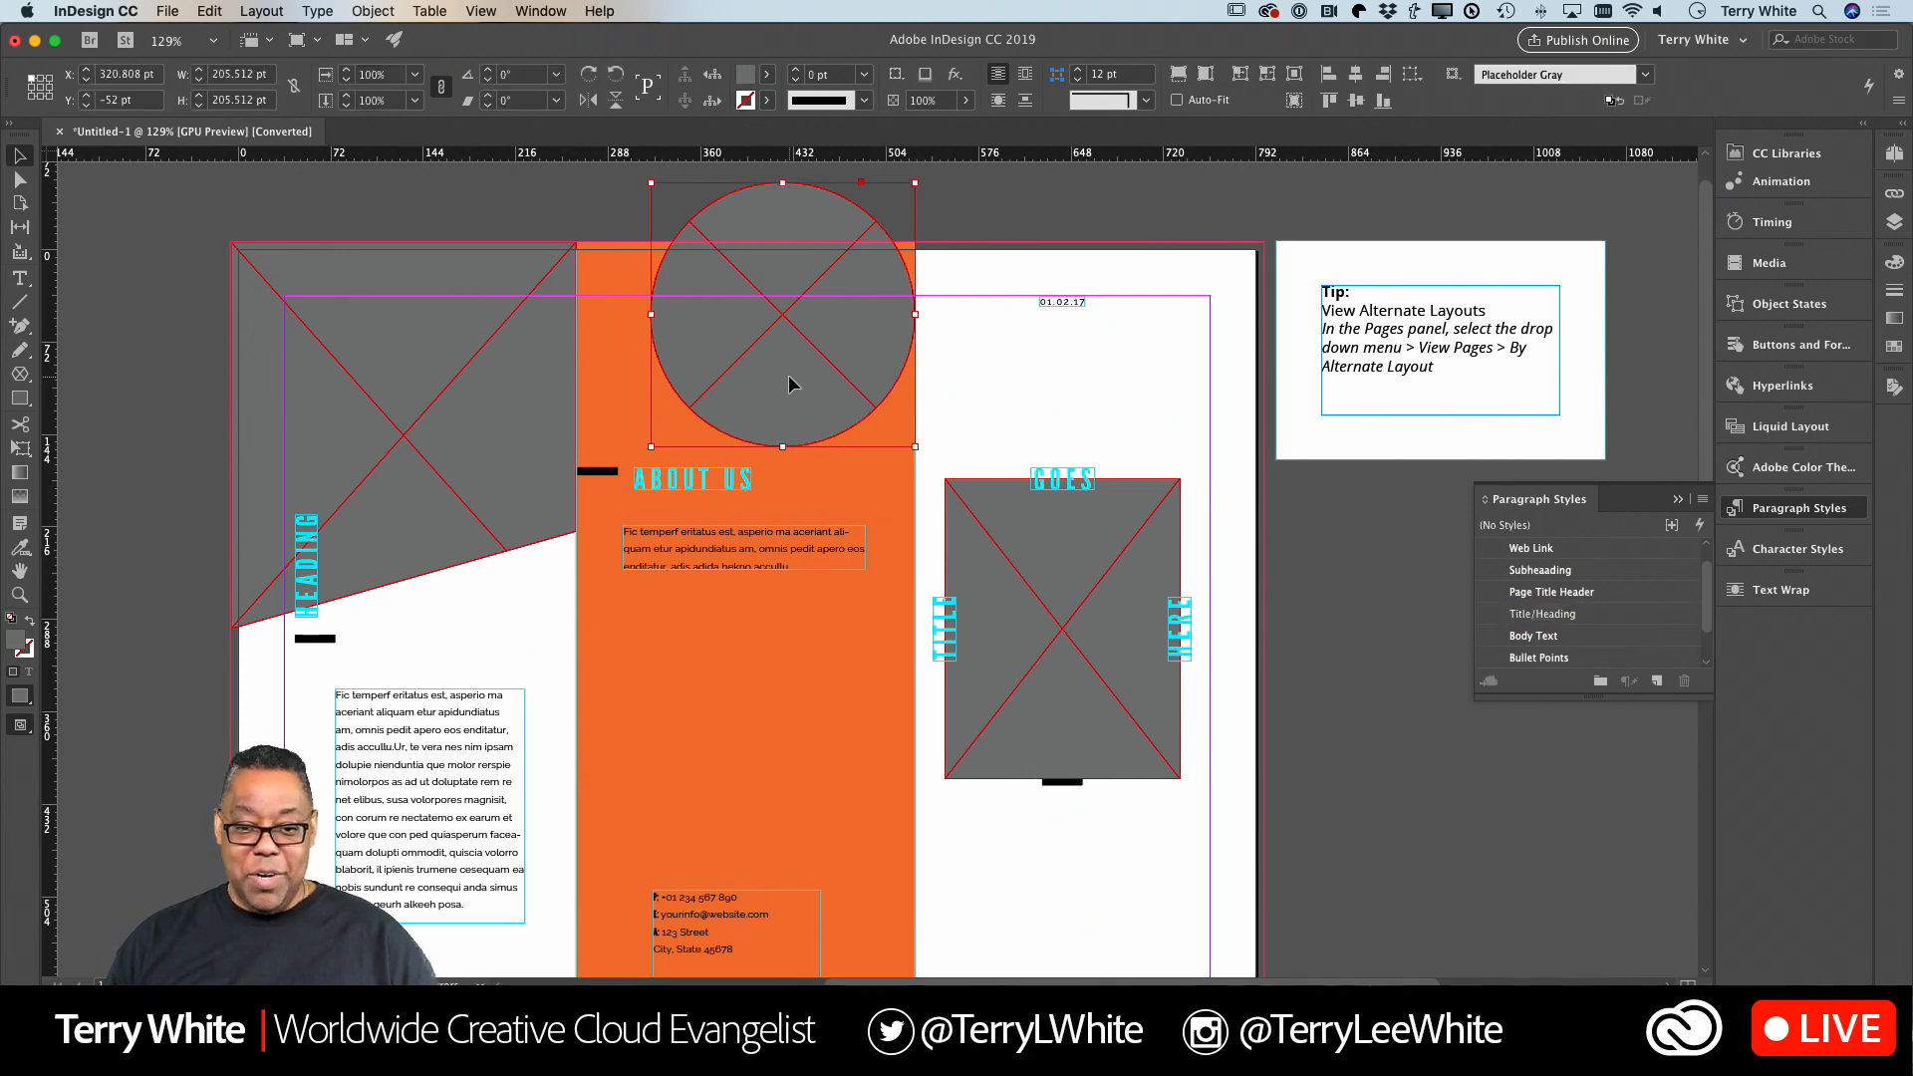
pyautogui.moveTo(788, 384); pyautogui.dragTo(771, 805)
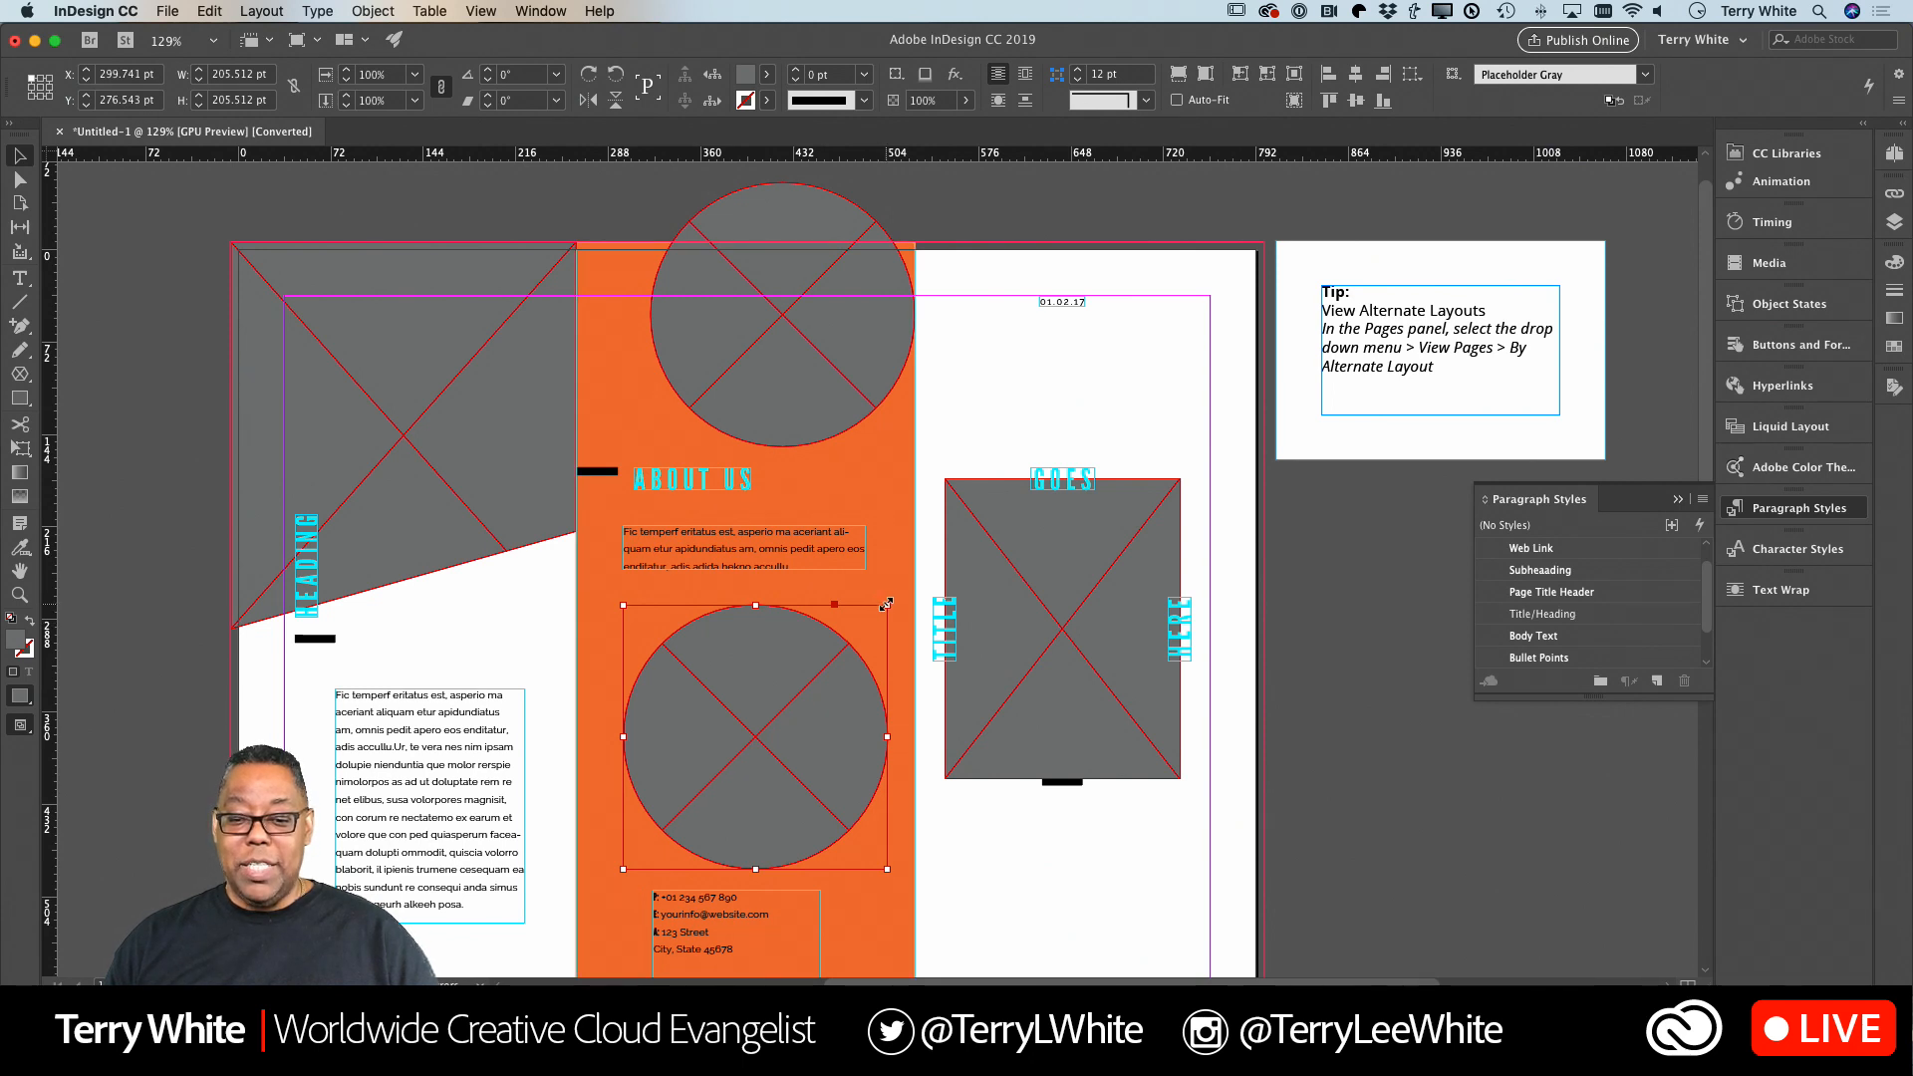
pyautogui.moveTo(886, 604); pyautogui.dragTo(723, 763)
pyautogui.moveTo(699, 829); pyautogui.dragTo(775, 748)
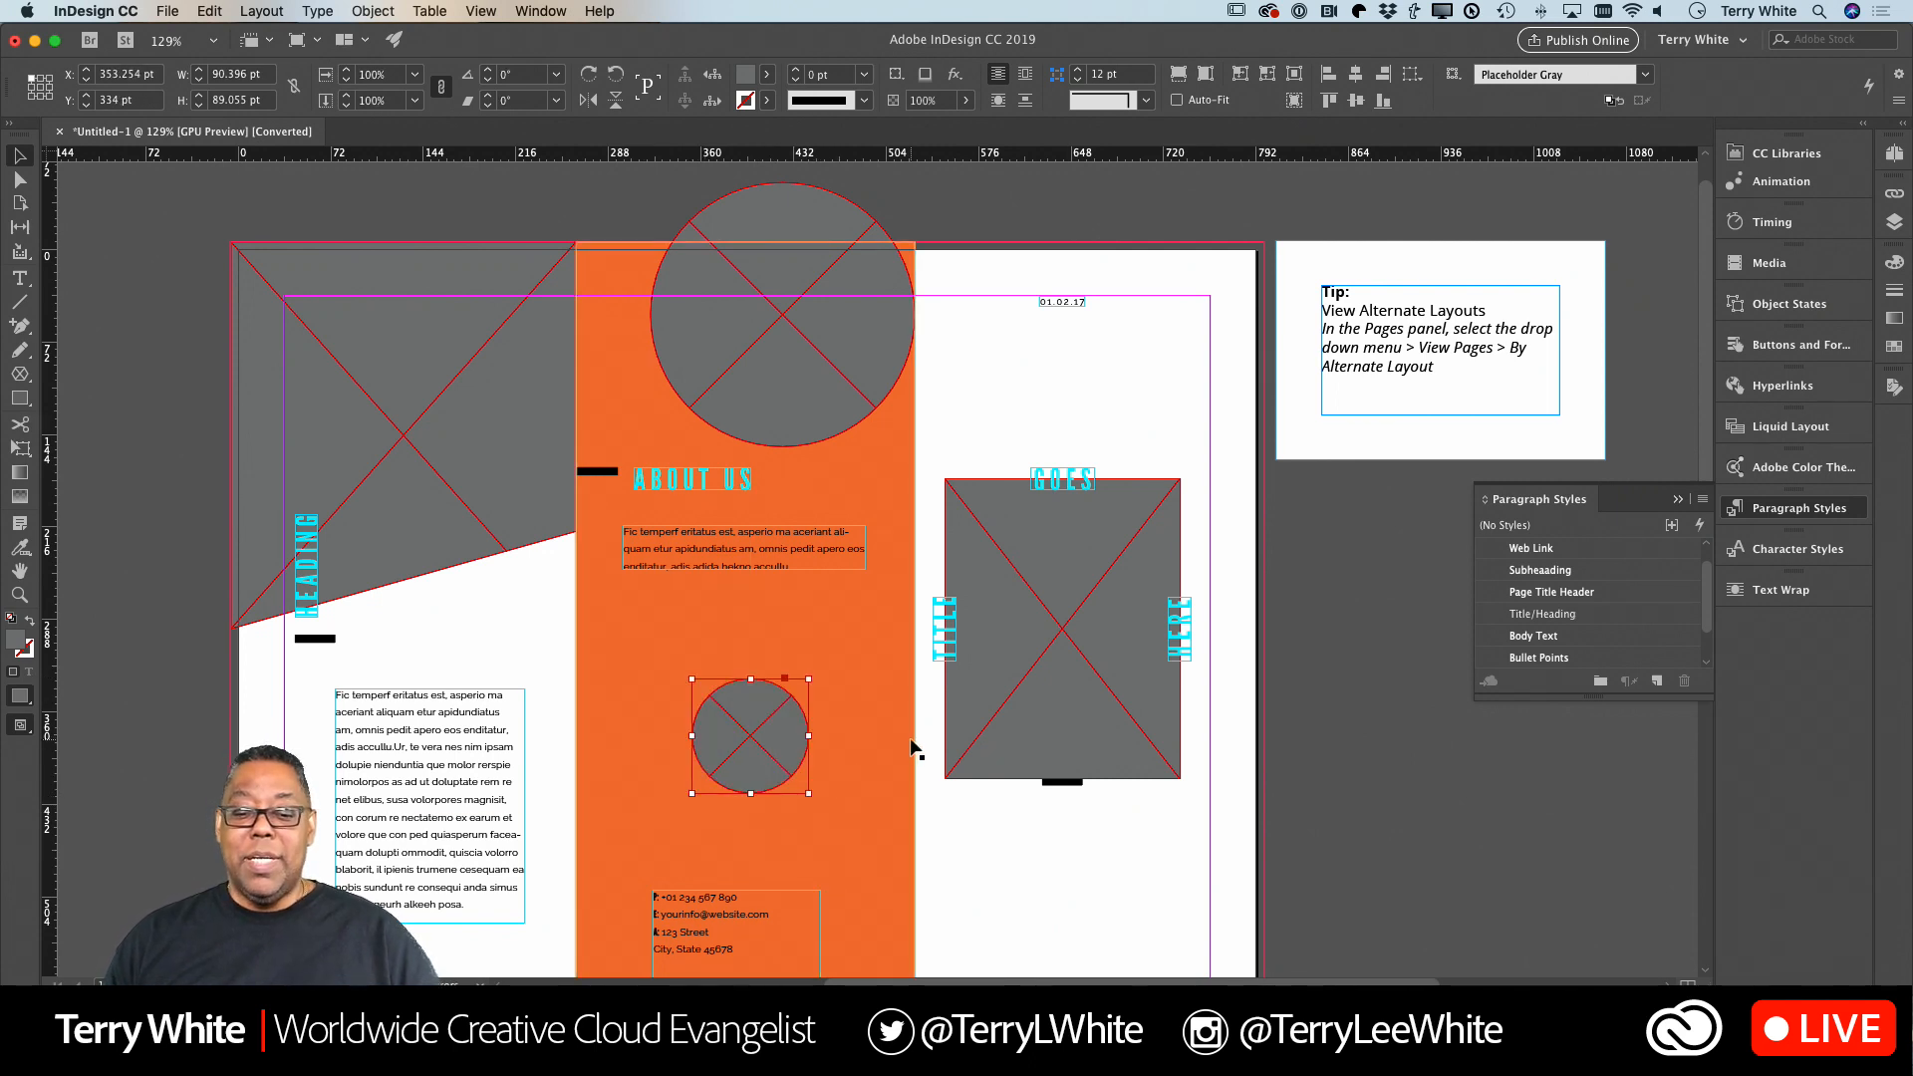
pyautogui.click(1017, 841)
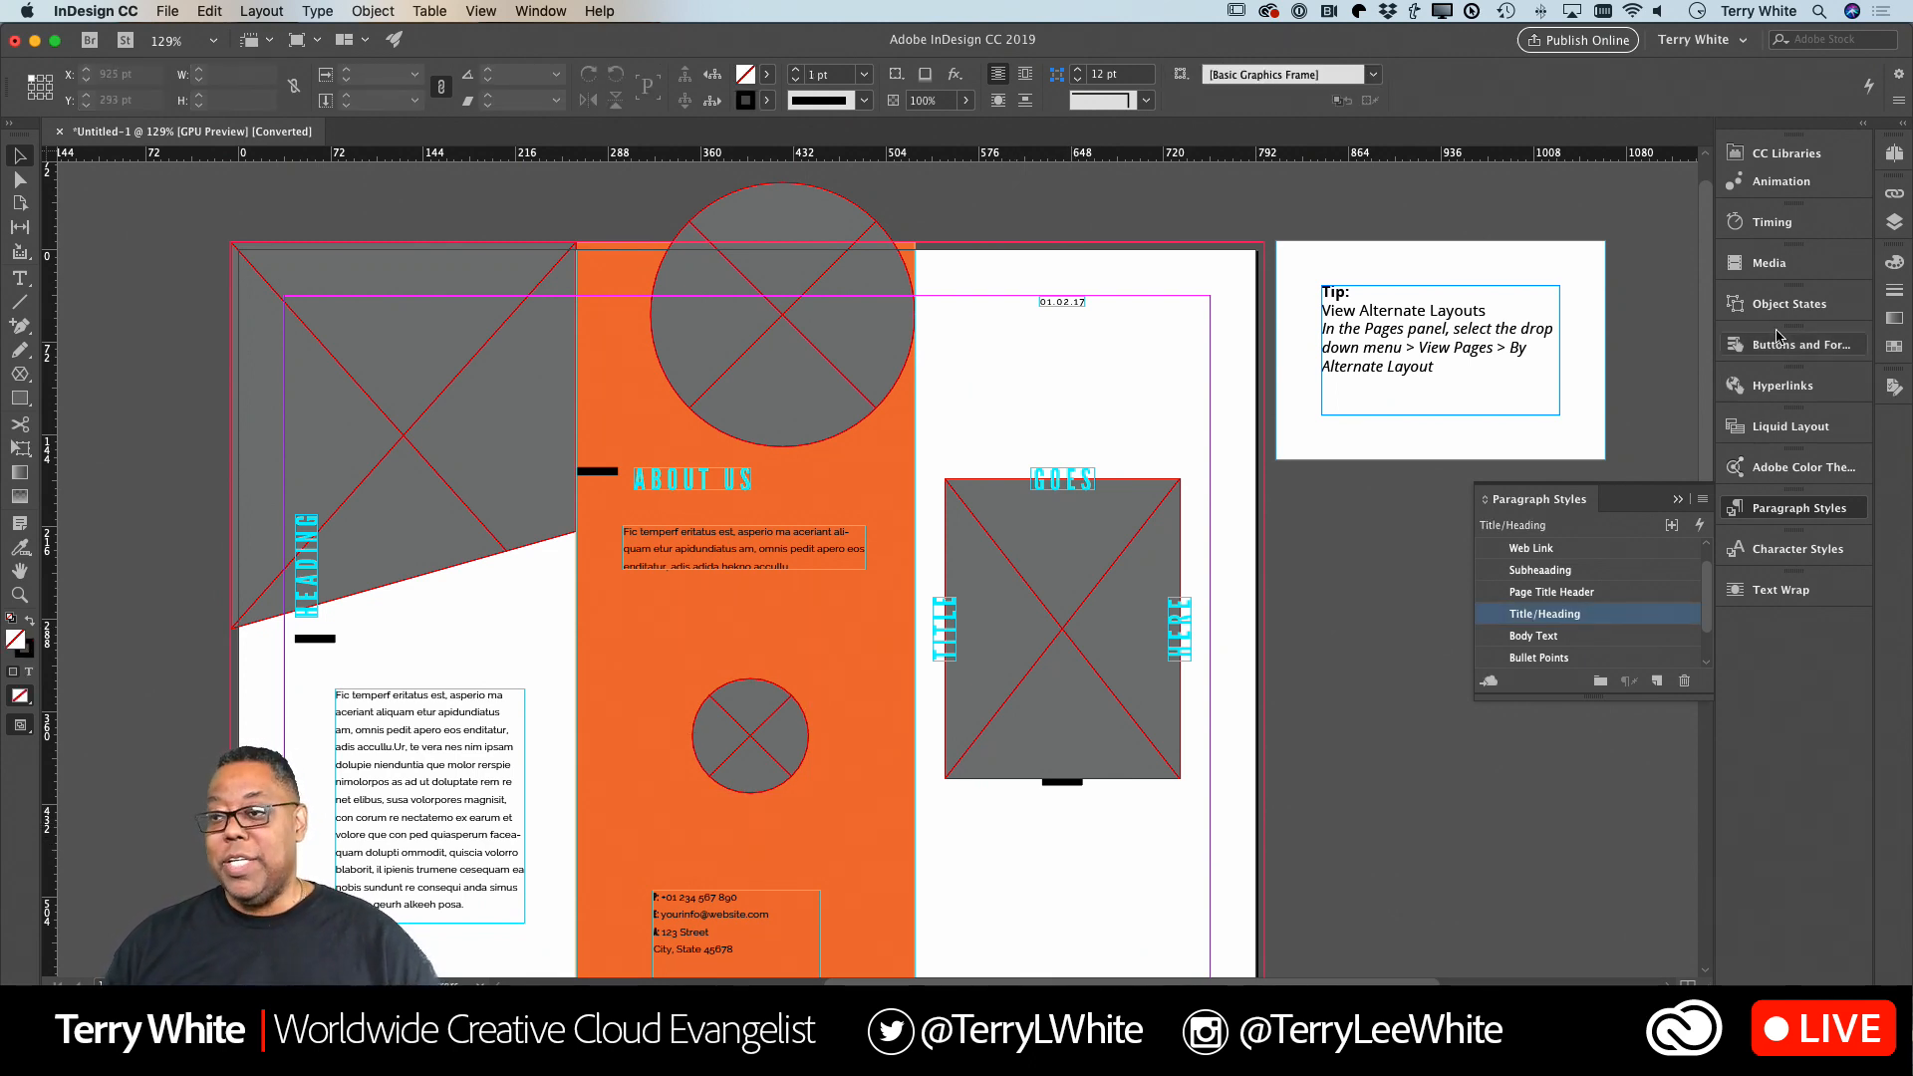
# From the Adobe Stock library, place the vegan tofu image in the large circle and the vegan tortilla wrap image in the small circle.
pyautogui.click(1789, 154)
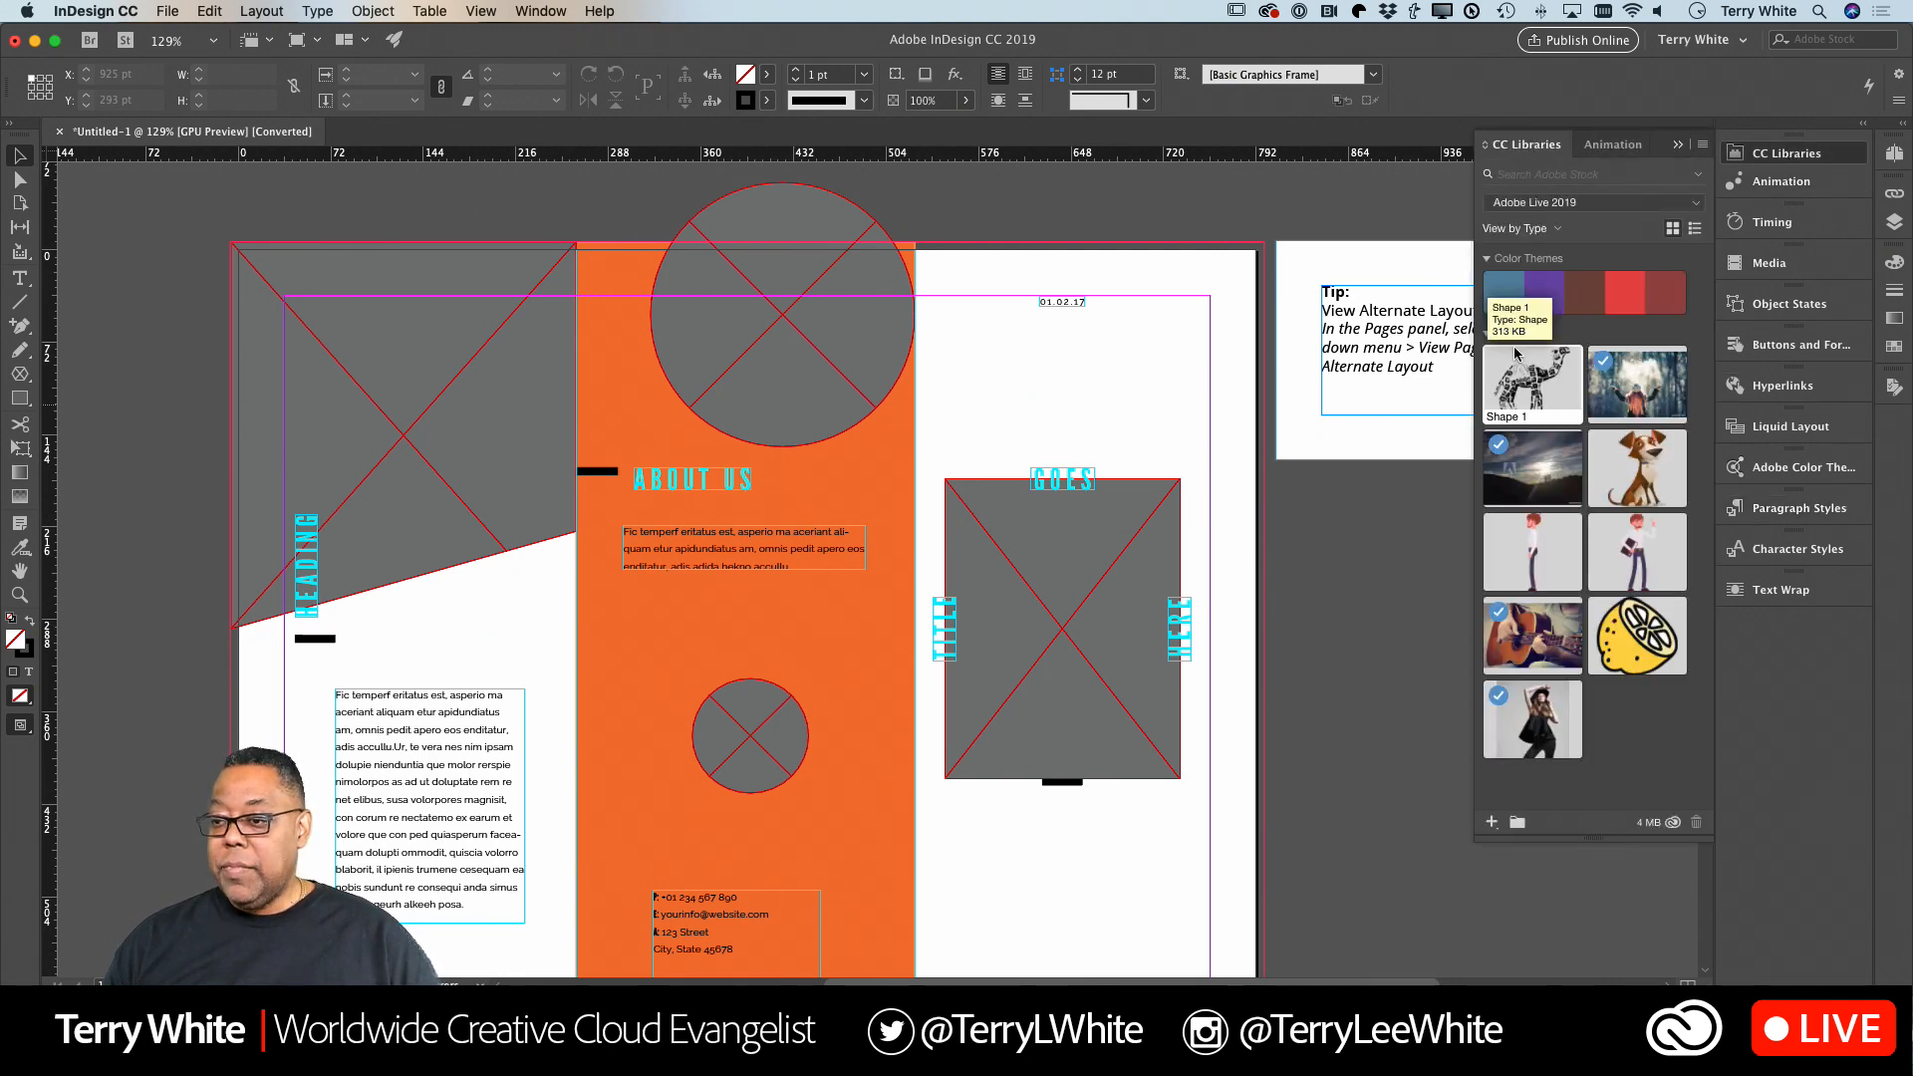
pyautogui.click(1572, 203)
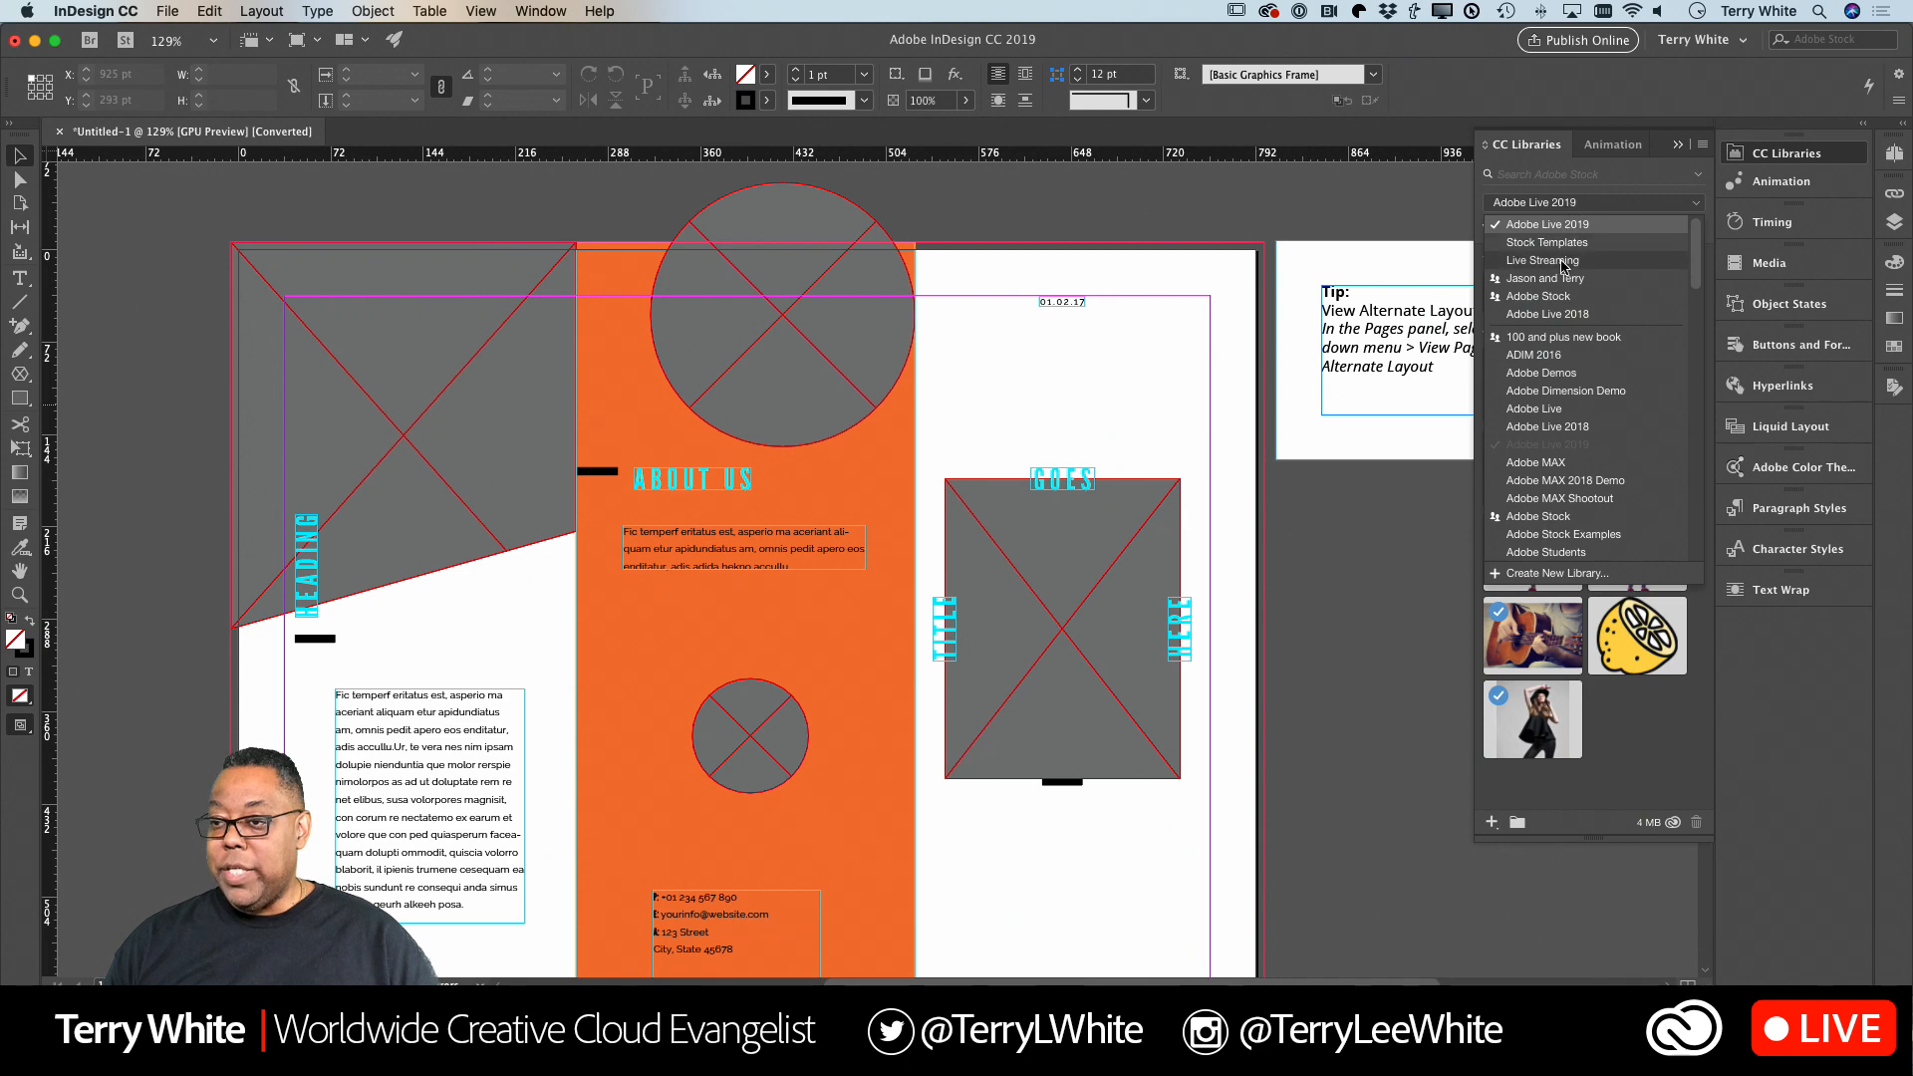
pyautogui.click(1554, 298)
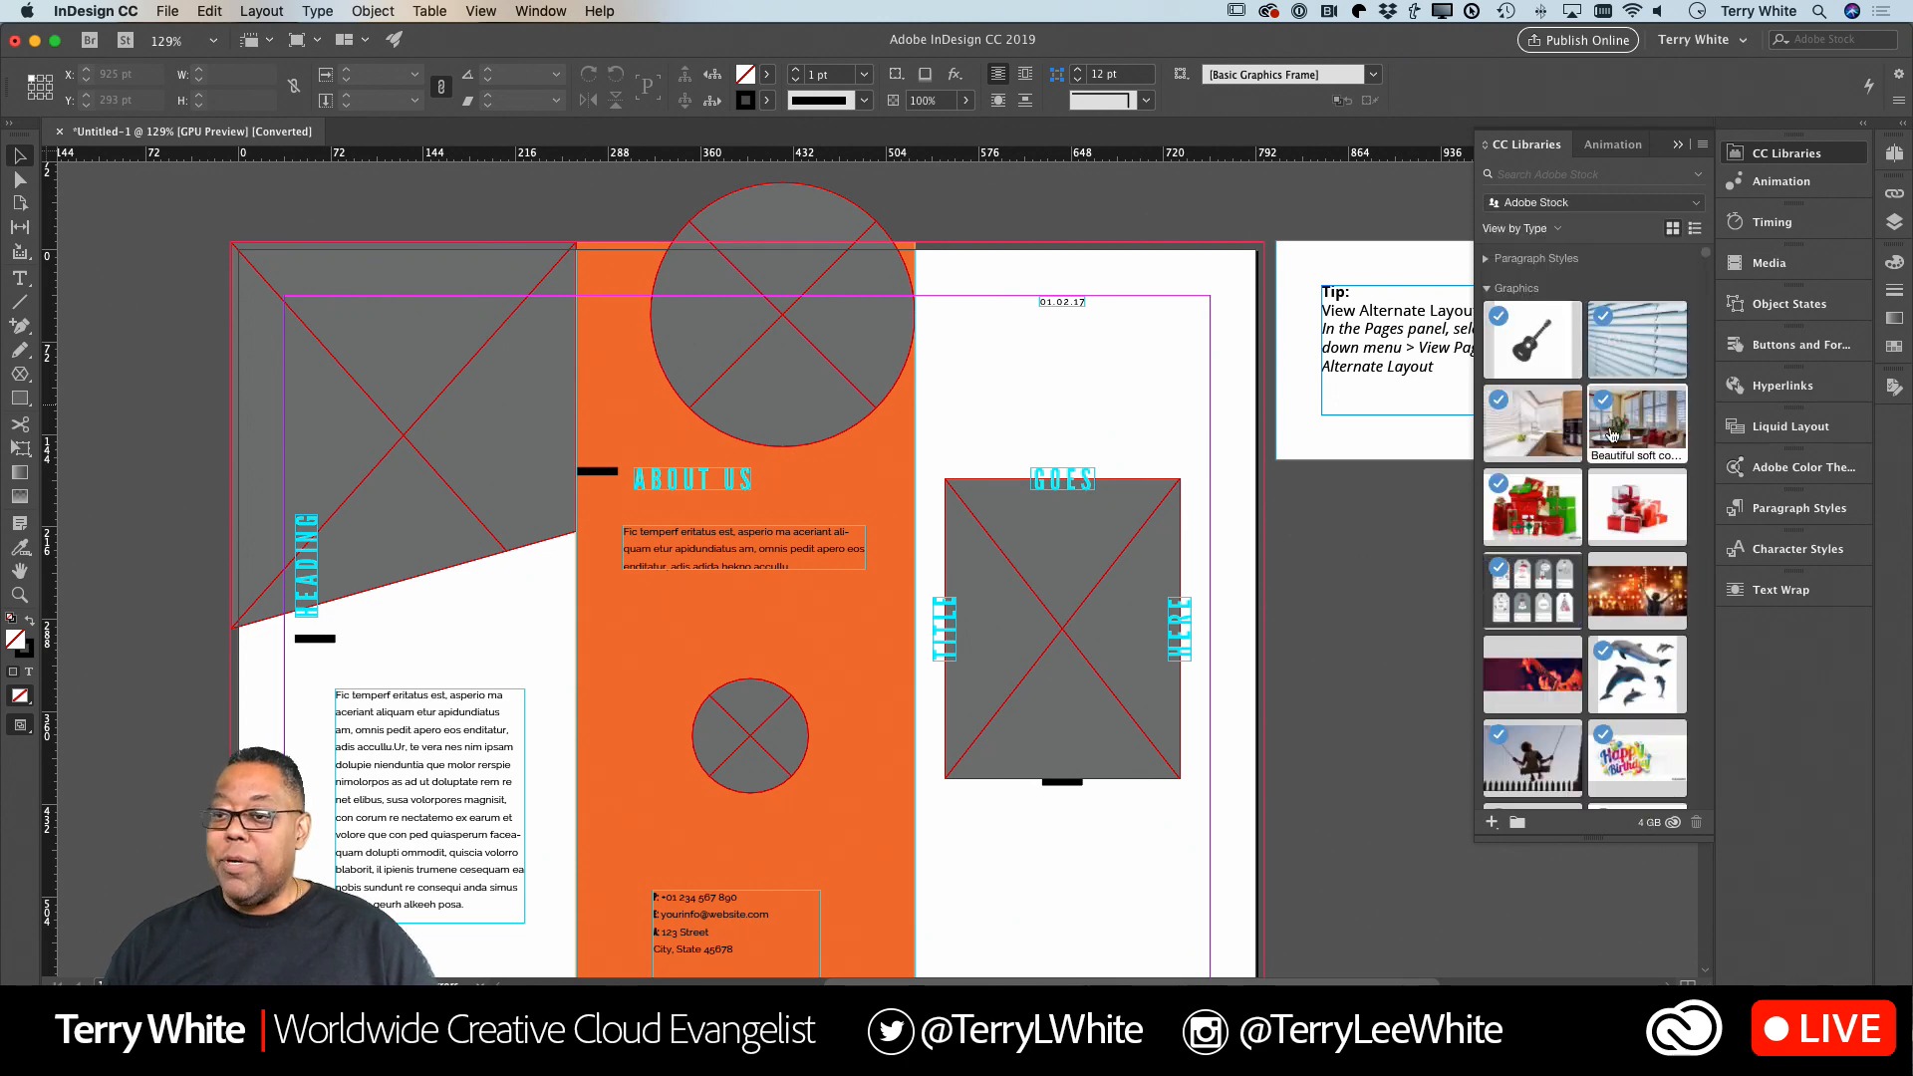
pyautogui.scroll(-10, 1601, 448)
pyautogui.scroll(-8, 1601, 451)
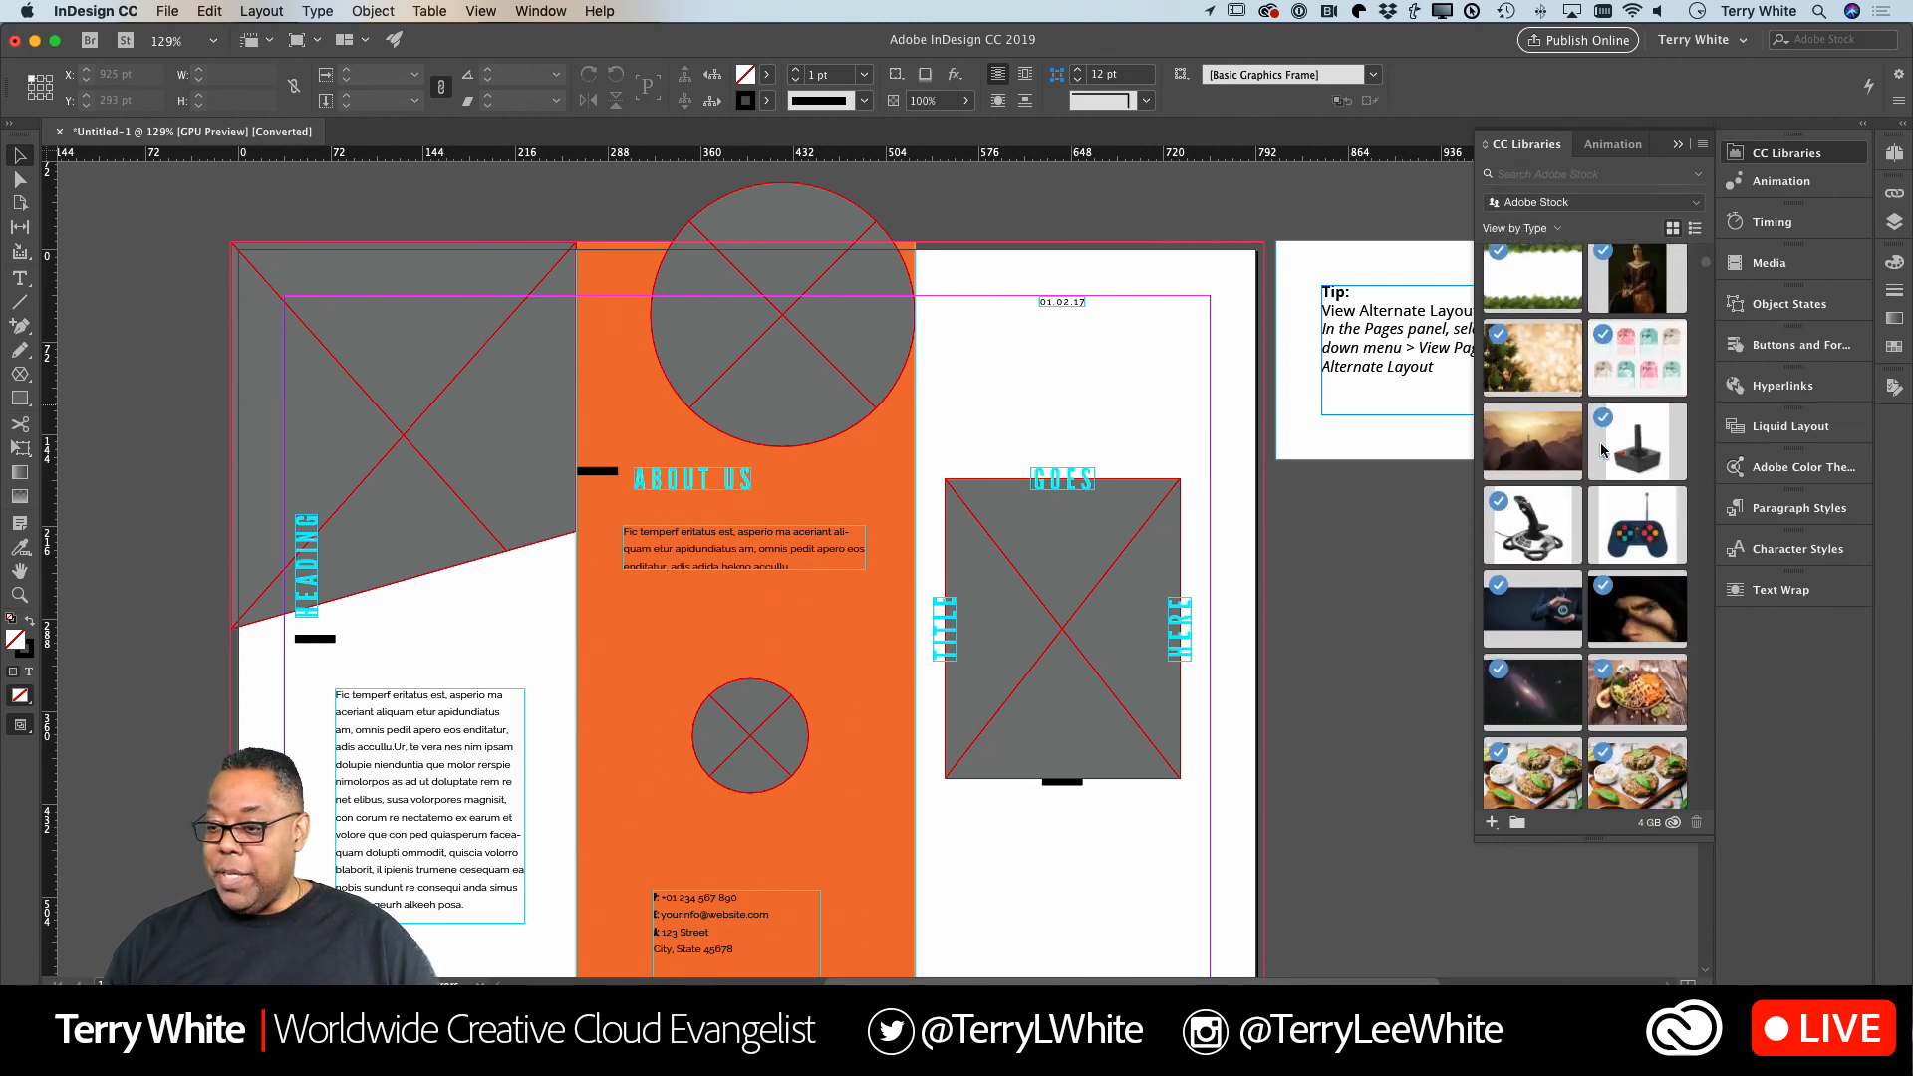
pyautogui.scroll(-2, 1602, 448)
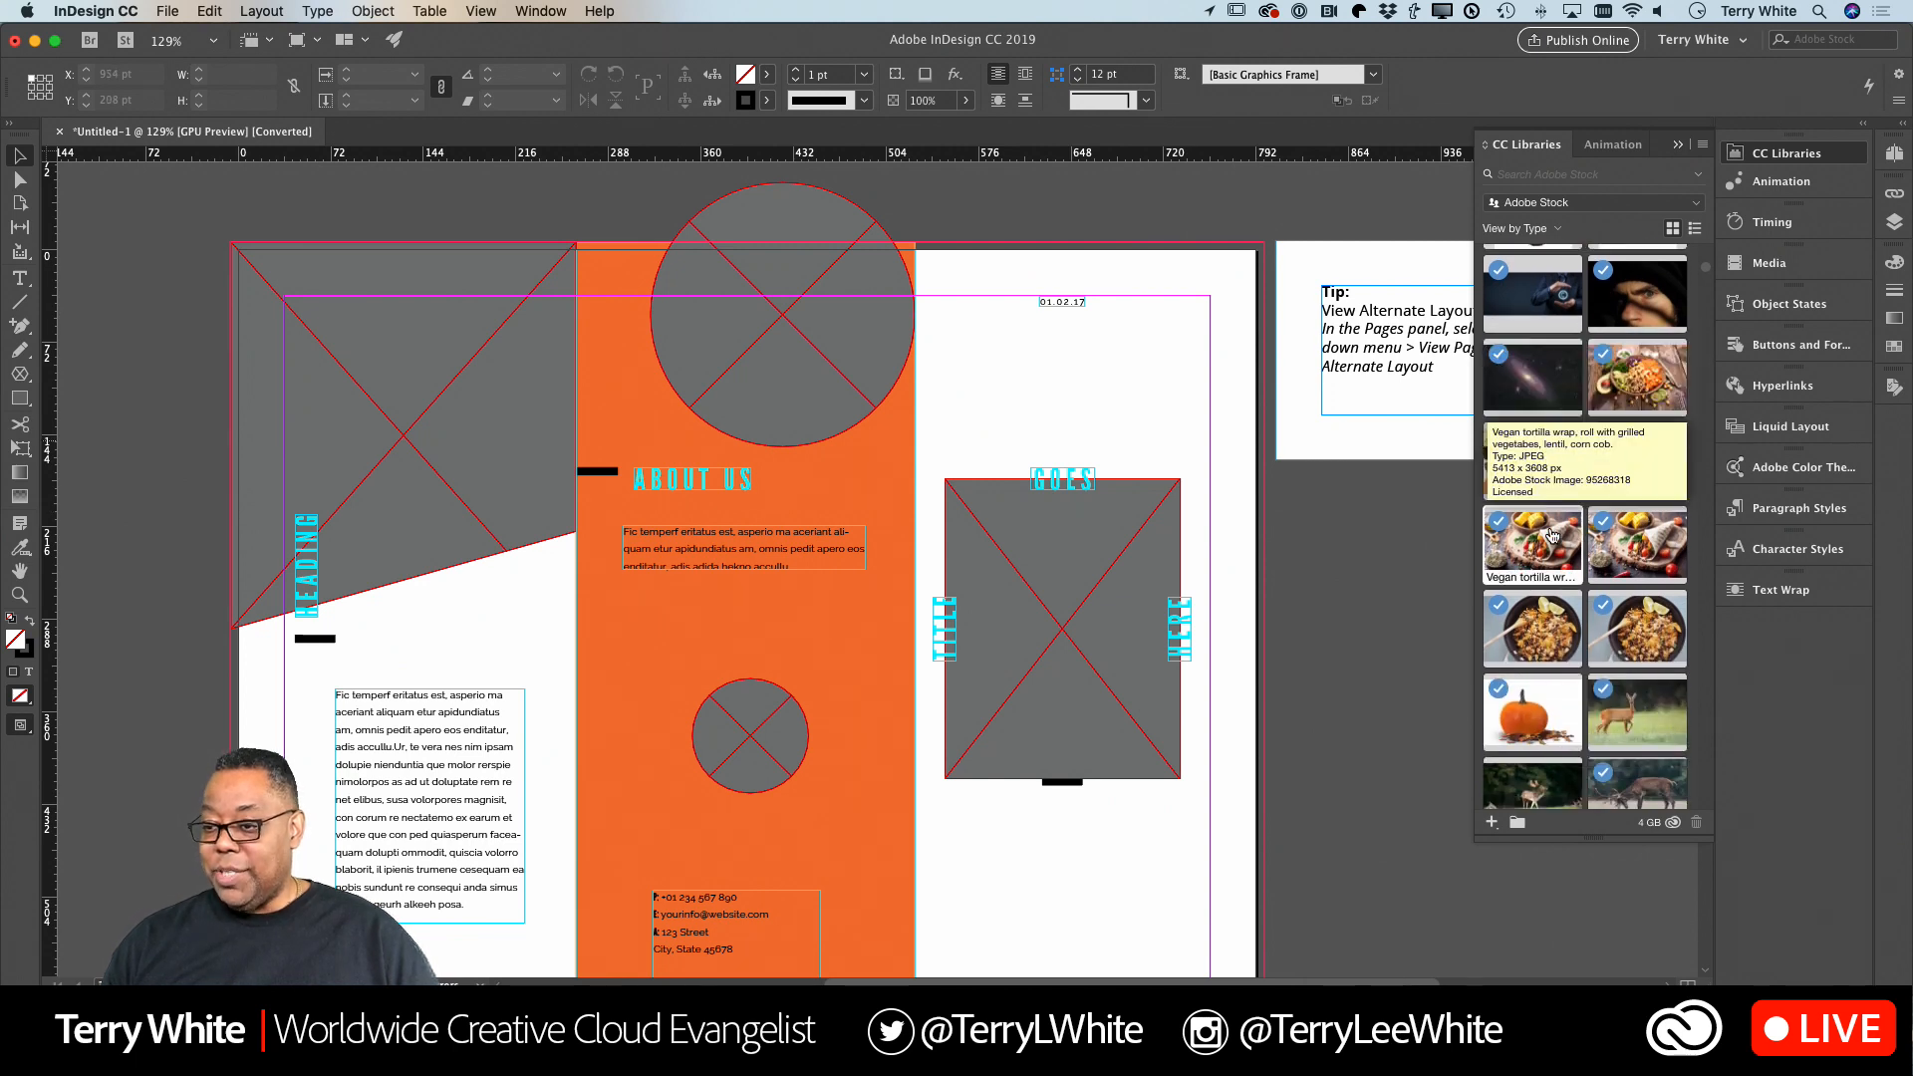
pyautogui.moveTo(1562, 656); pyautogui.dragTo(755, 385)
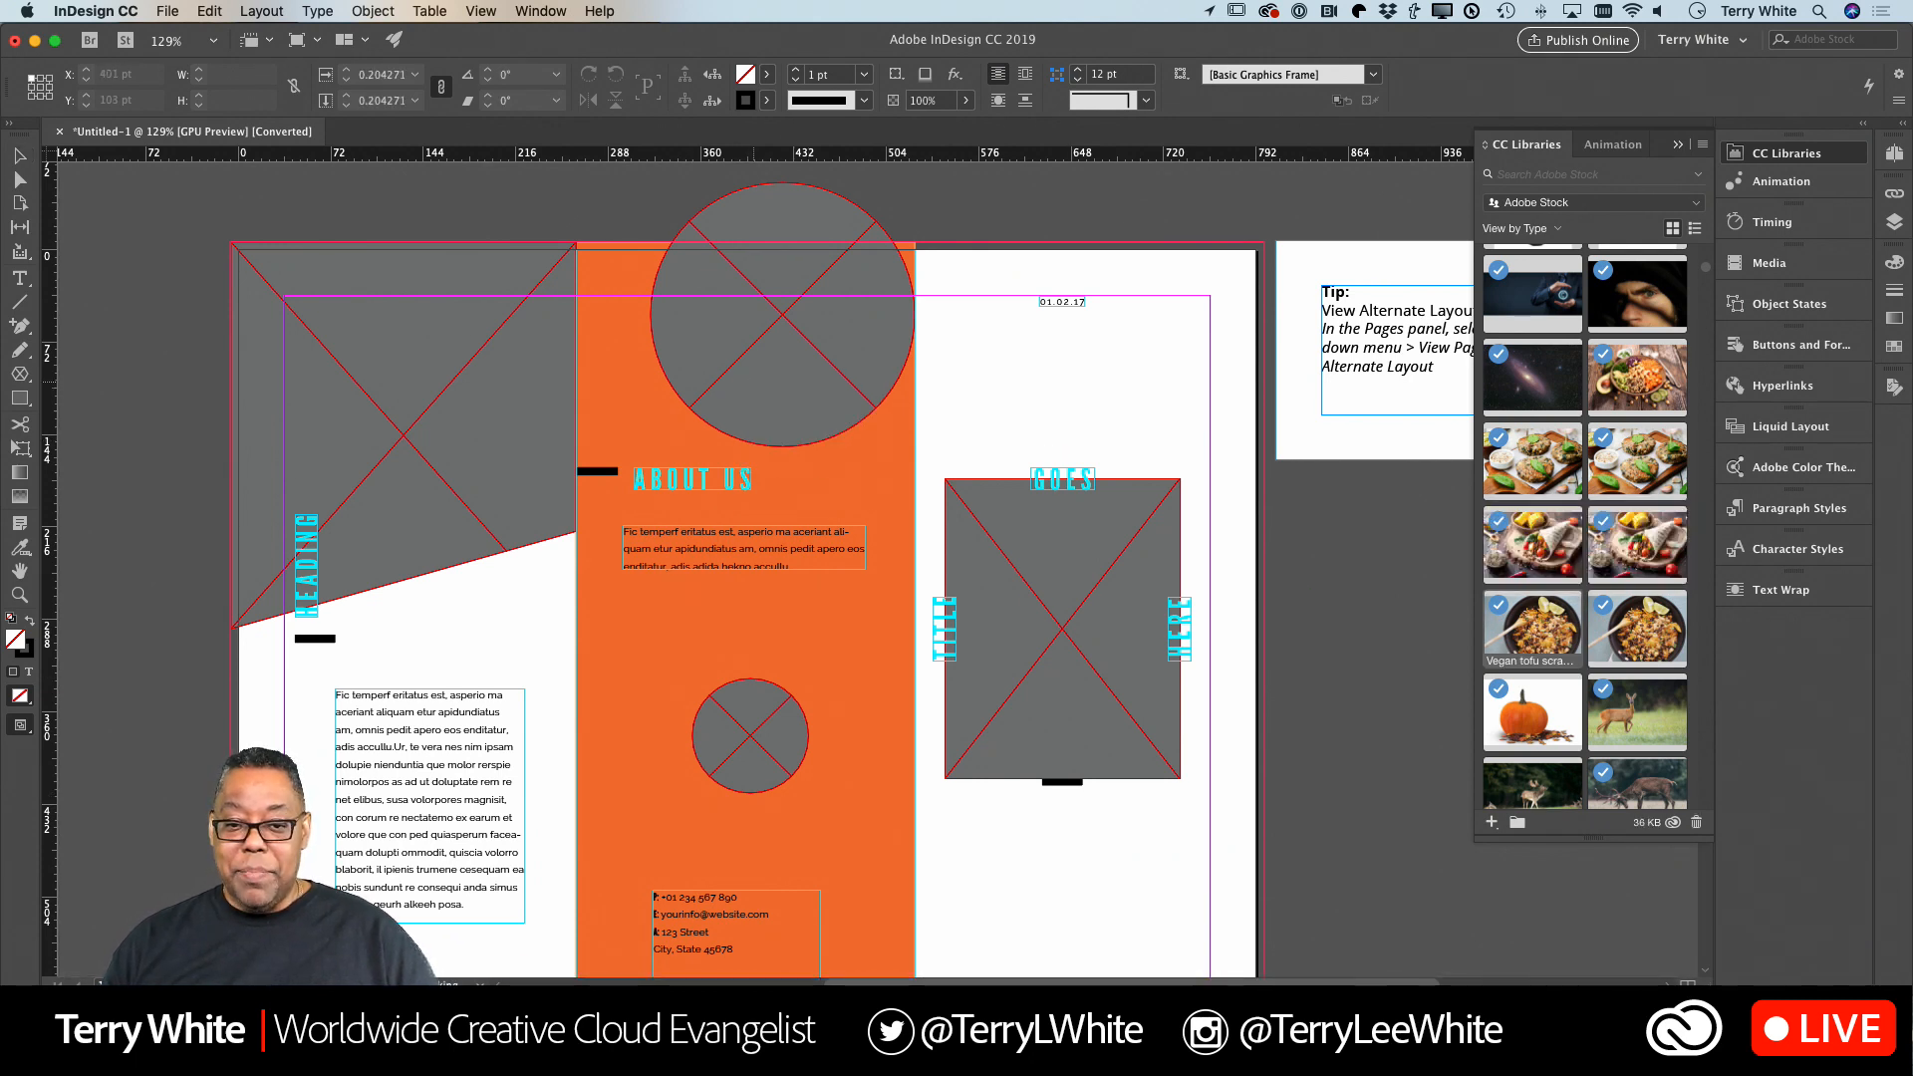
pyautogui.click(754, 385)
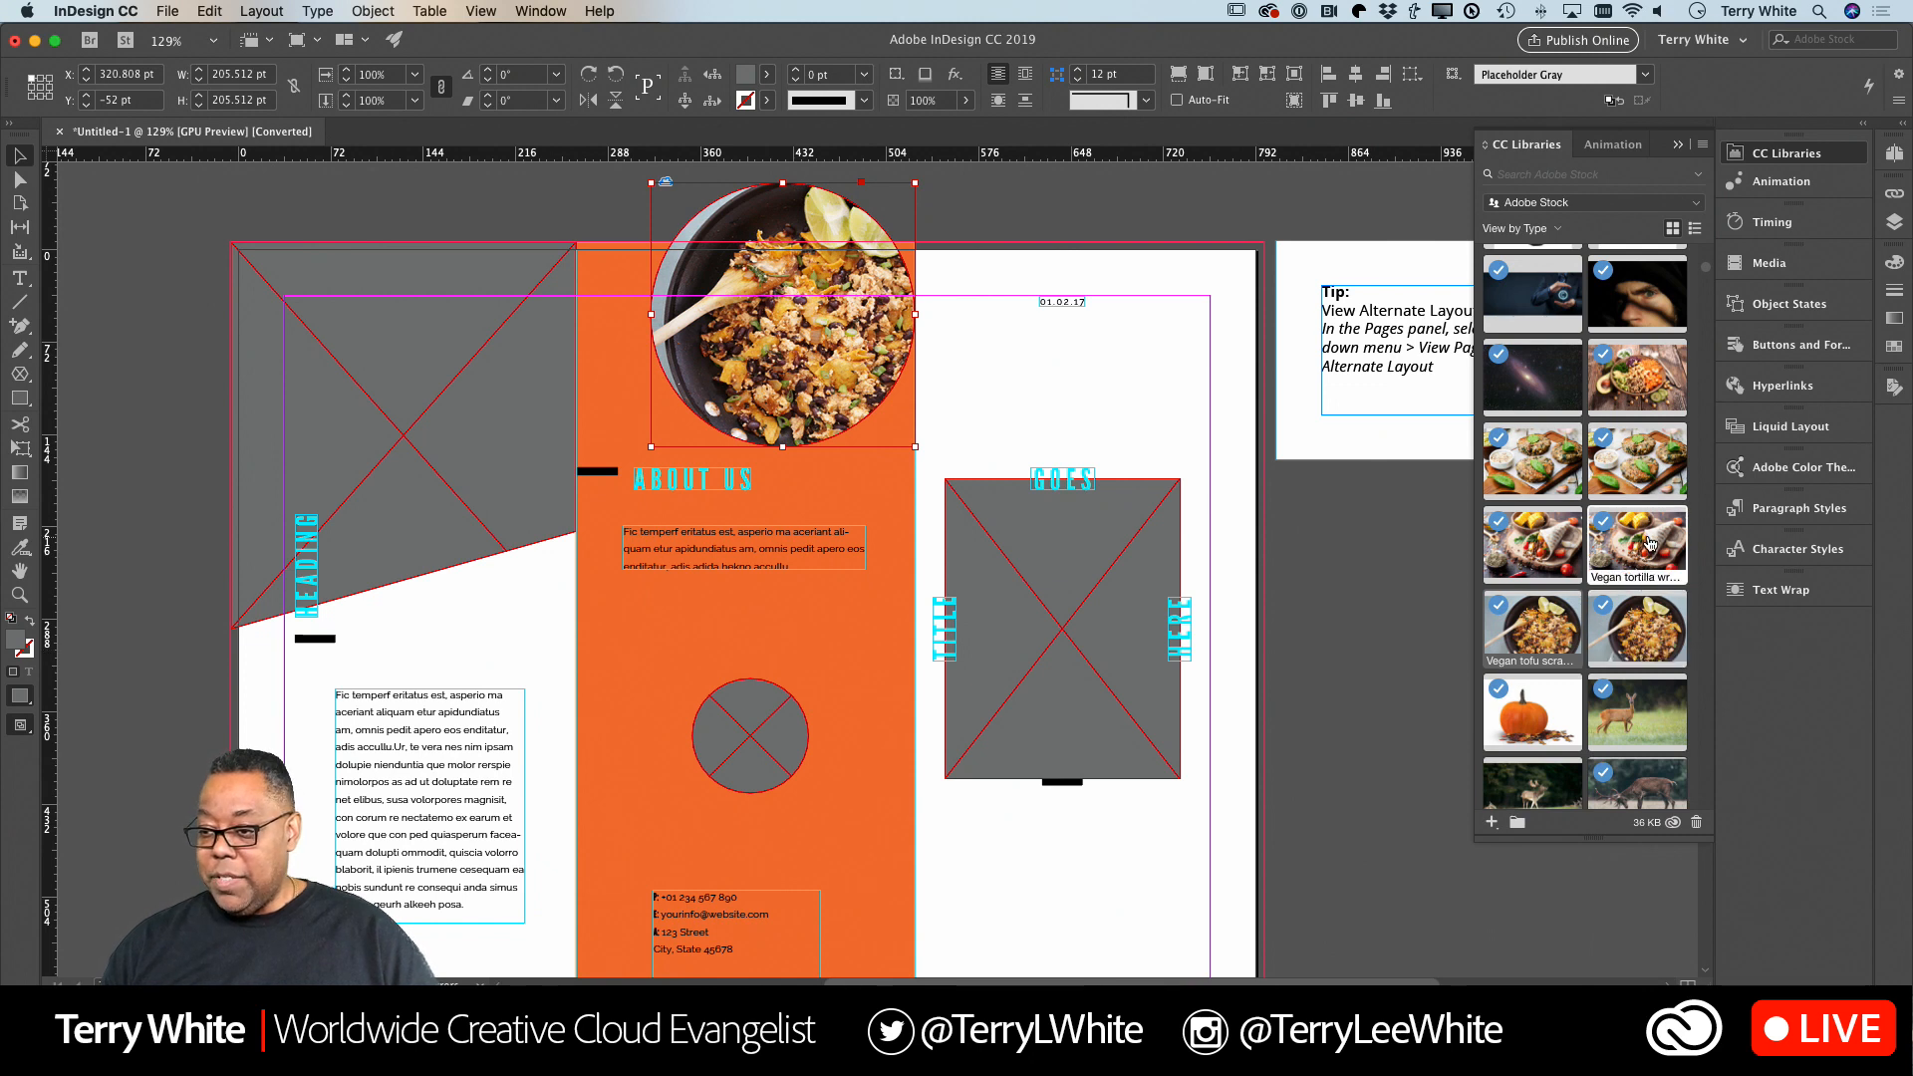
pyautogui.moveTo(1647, 544); pyautogui.dragTo(753, 763)
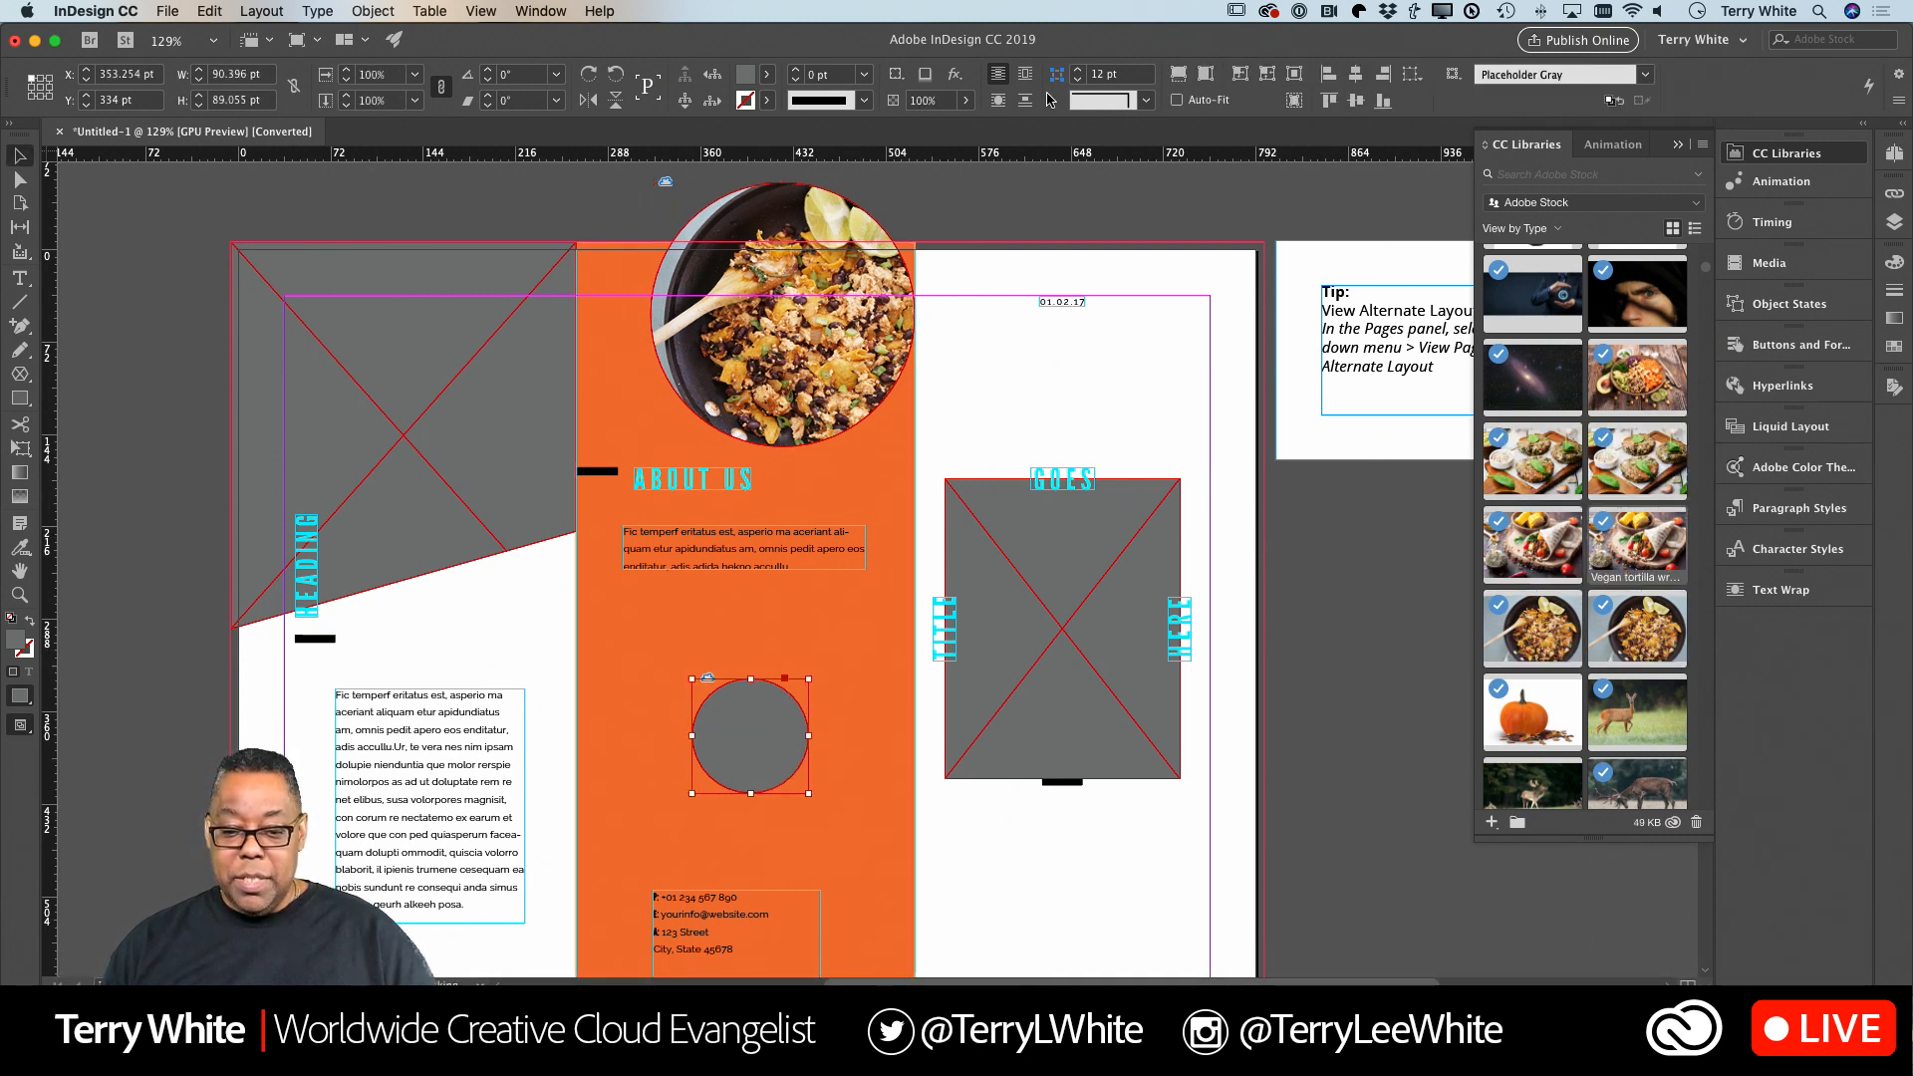
# Place the library's sunrise mountain image in the rectangular cover frame and make it fill the frame proportionally.
pyautogui.click(1050, 712)
pyautogui.scroll(-5, 1550, 641)
pyautogui.scroll(-10, 1551, 641)
pyautogui.scroll(-10, 1551, 641)
pyautogui.scroll(3, 1551, 641)
pyautogui.moveTo(1629, 453); pyautogui.dragTo(1058, 671)
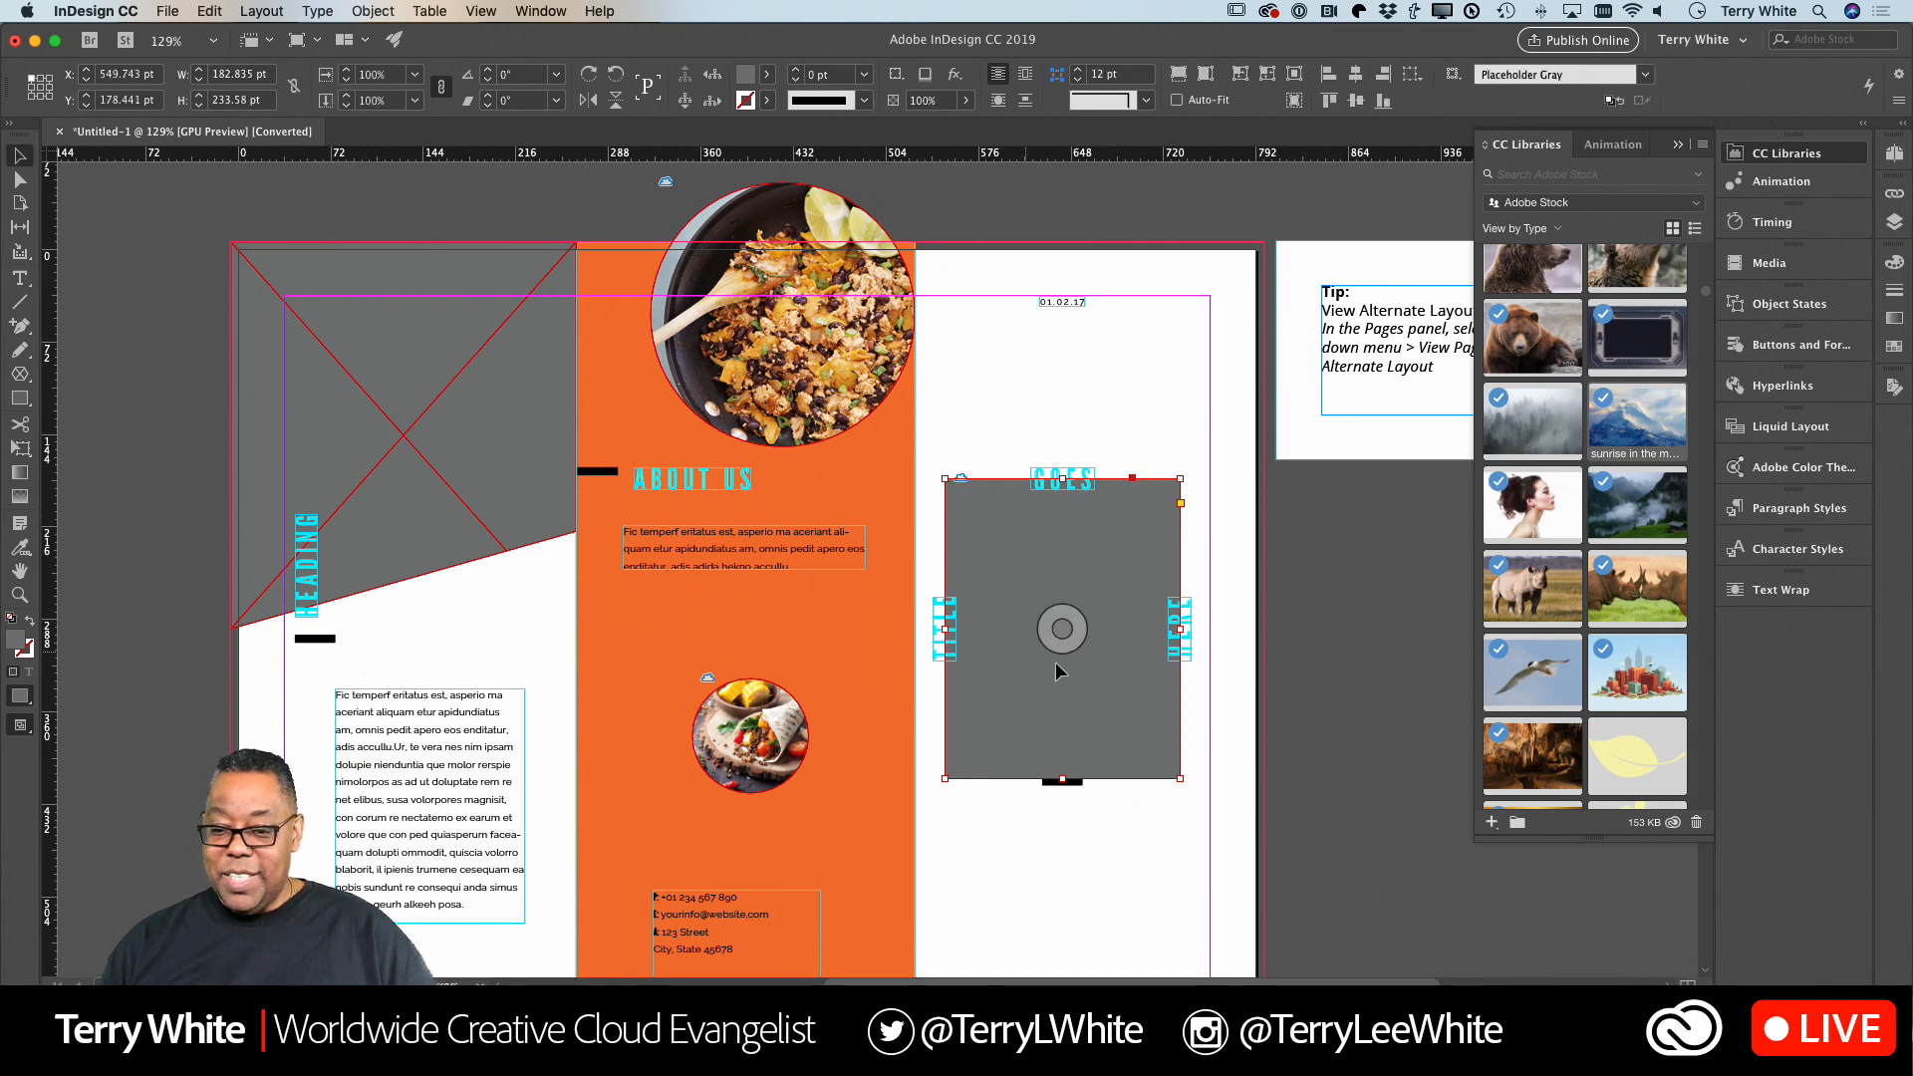
pyautogui.click(1185, 75)
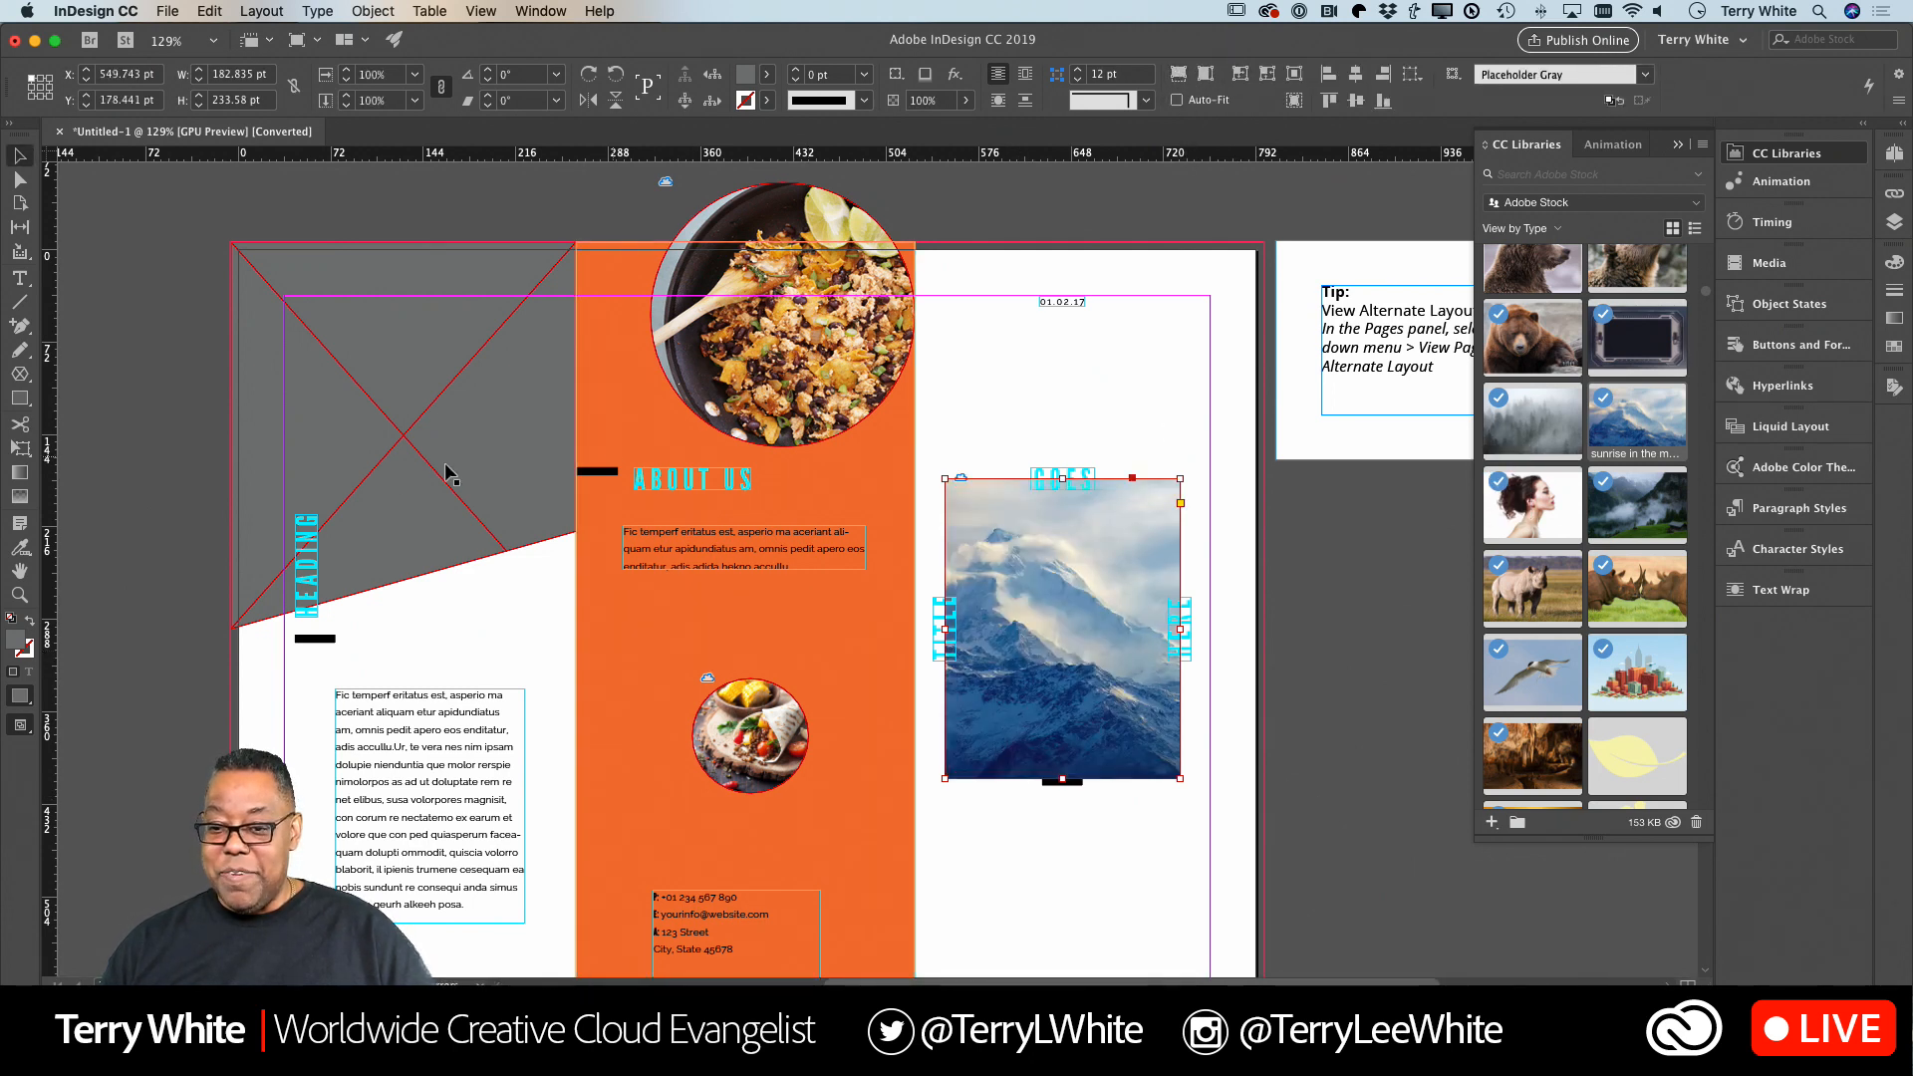
# Place the Adobe Stock library's Profile portrait image in the slanted placeholder frame above the first panel's body text.
pyautogui.click(385, 470)
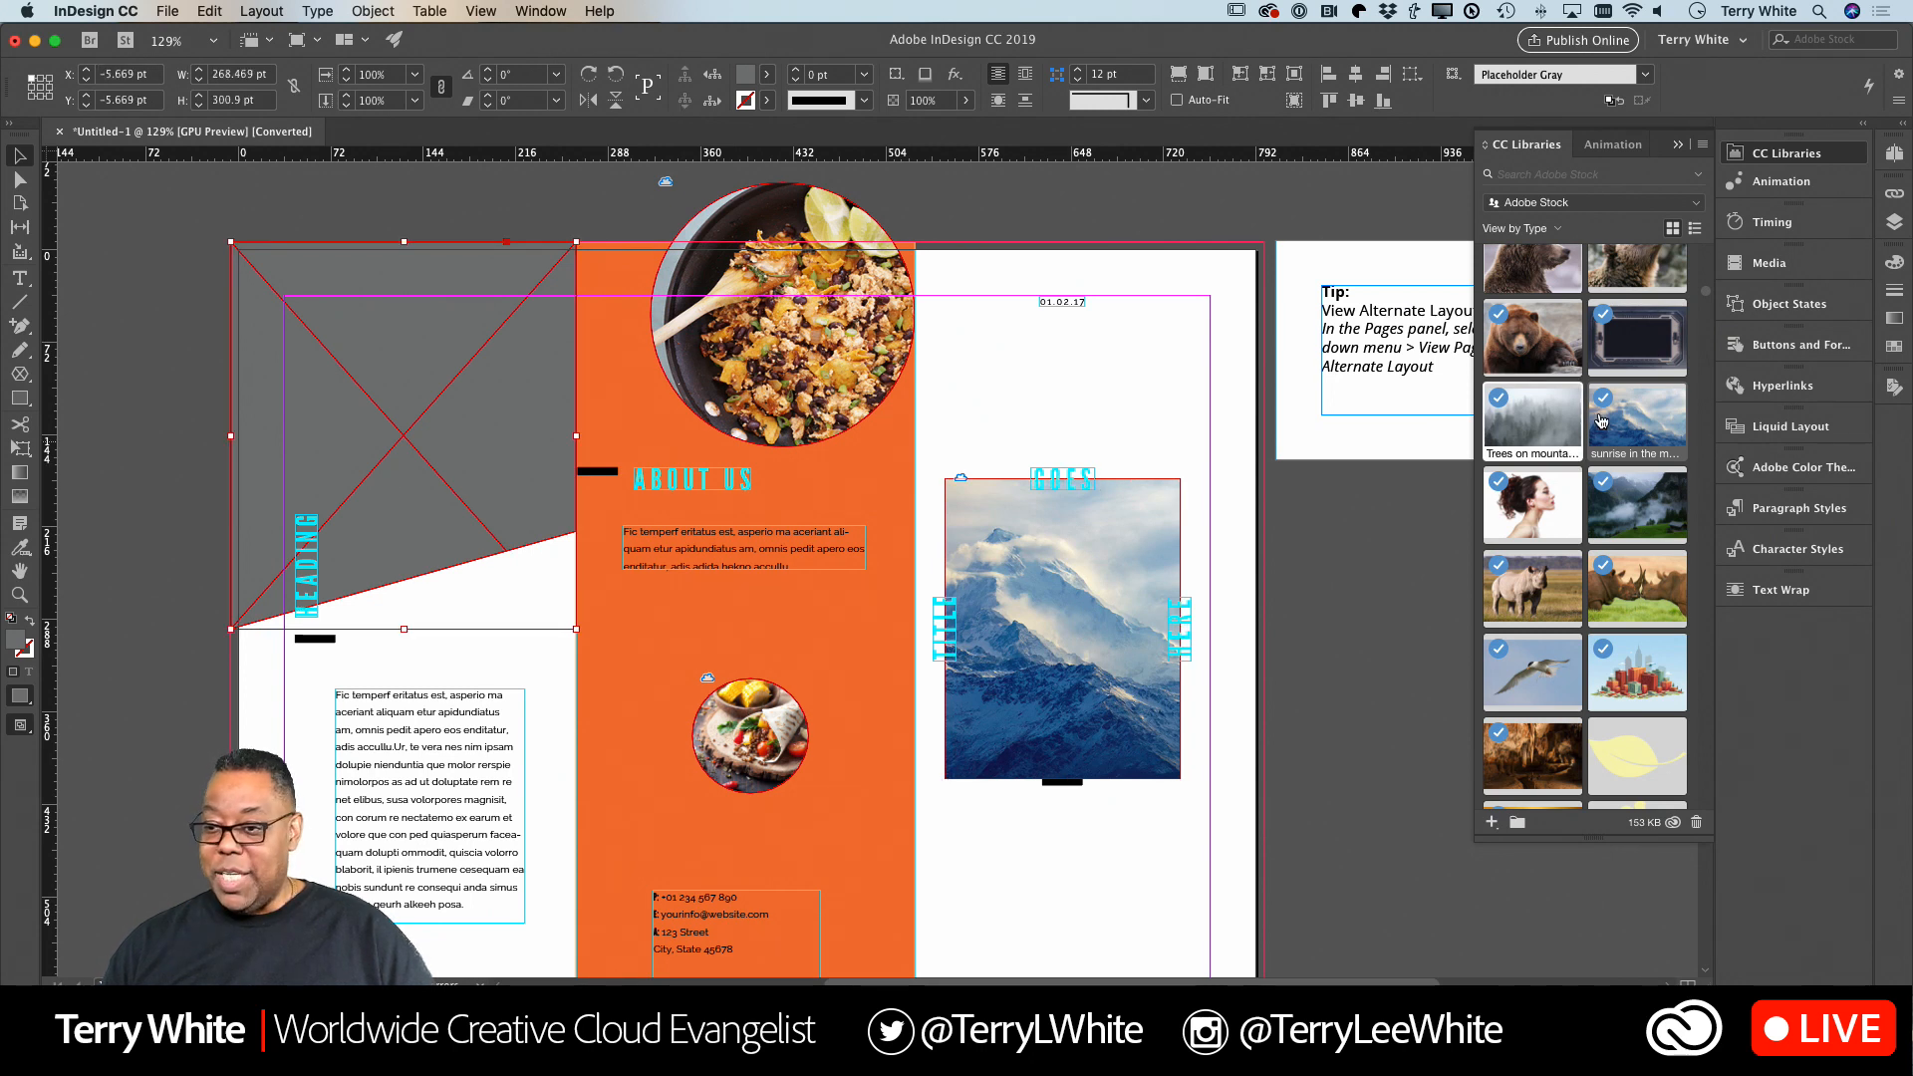
pyautogui.scroll(-2, 1599, 503)
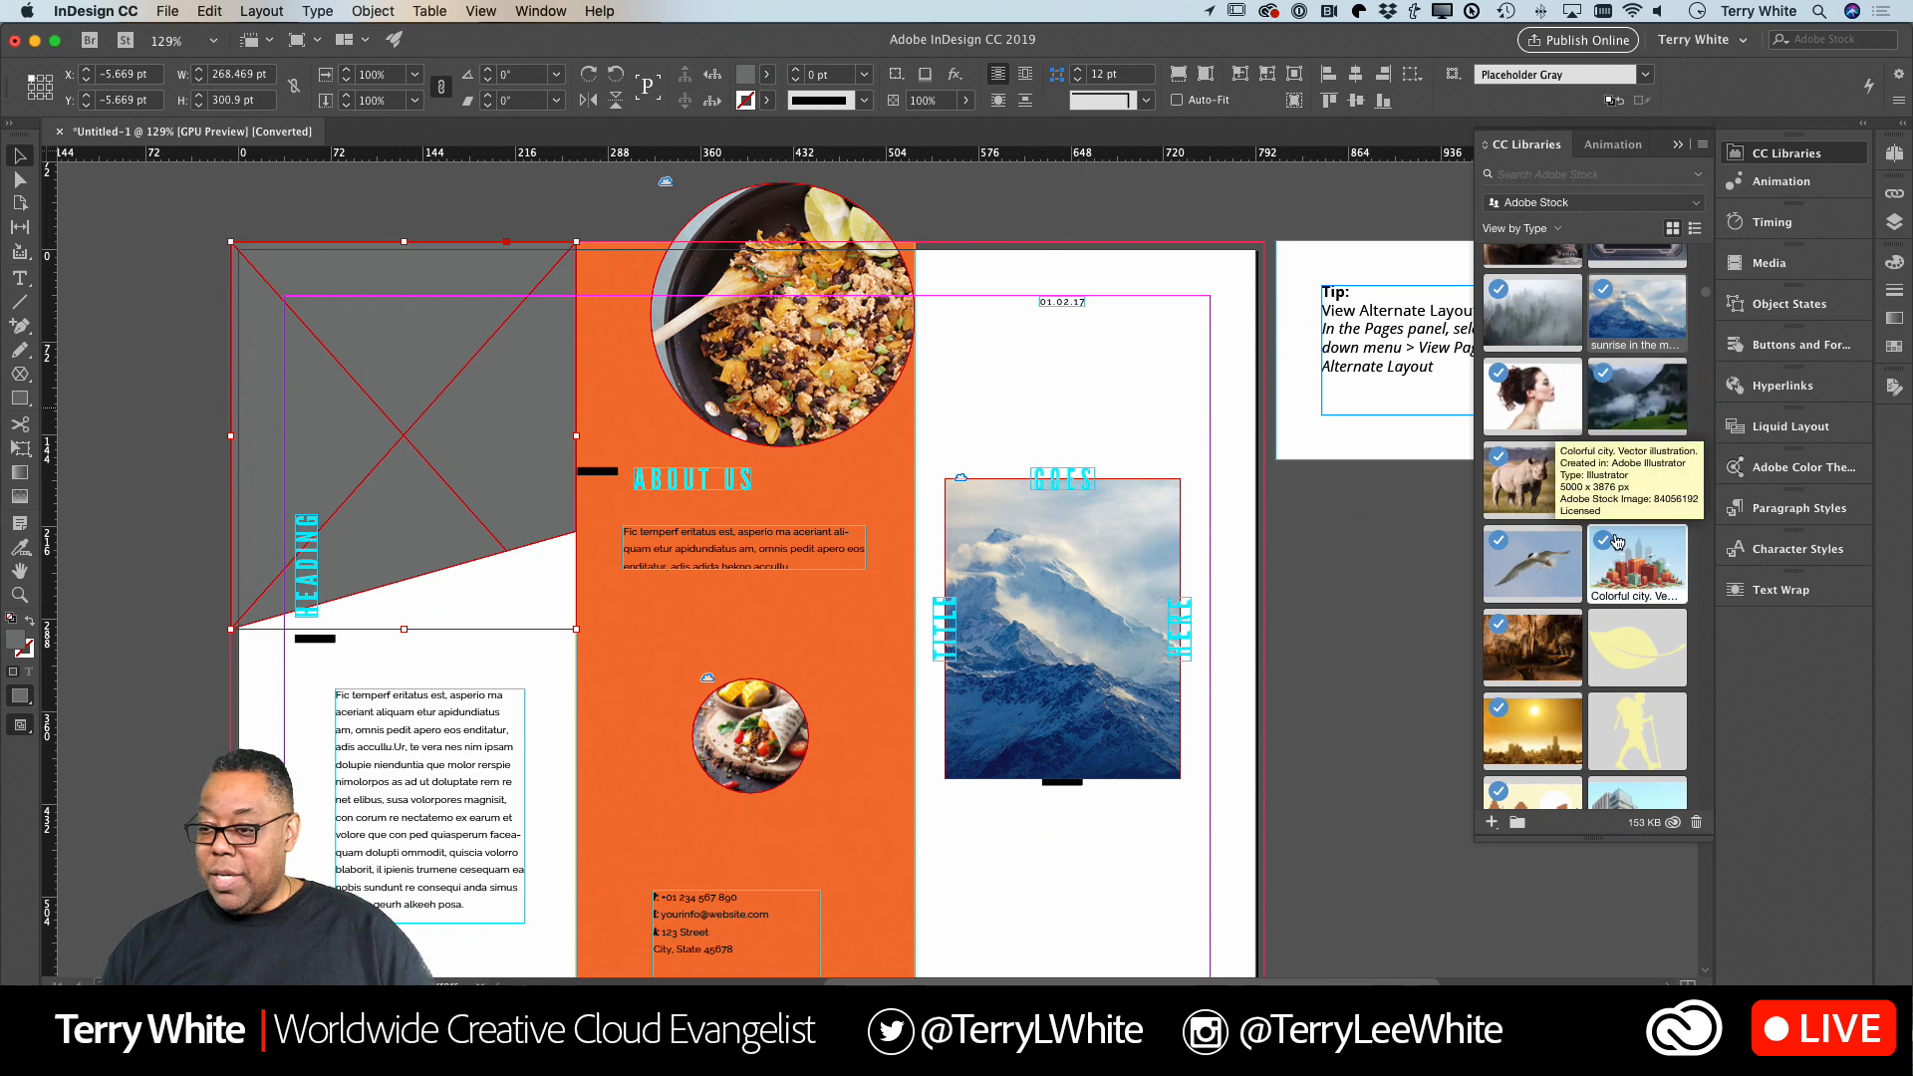
pyautogui.scroll(2, 1539, 503)
pyautogui.moveTo(1539, 501); pyautogui.dragTo(380, 365)
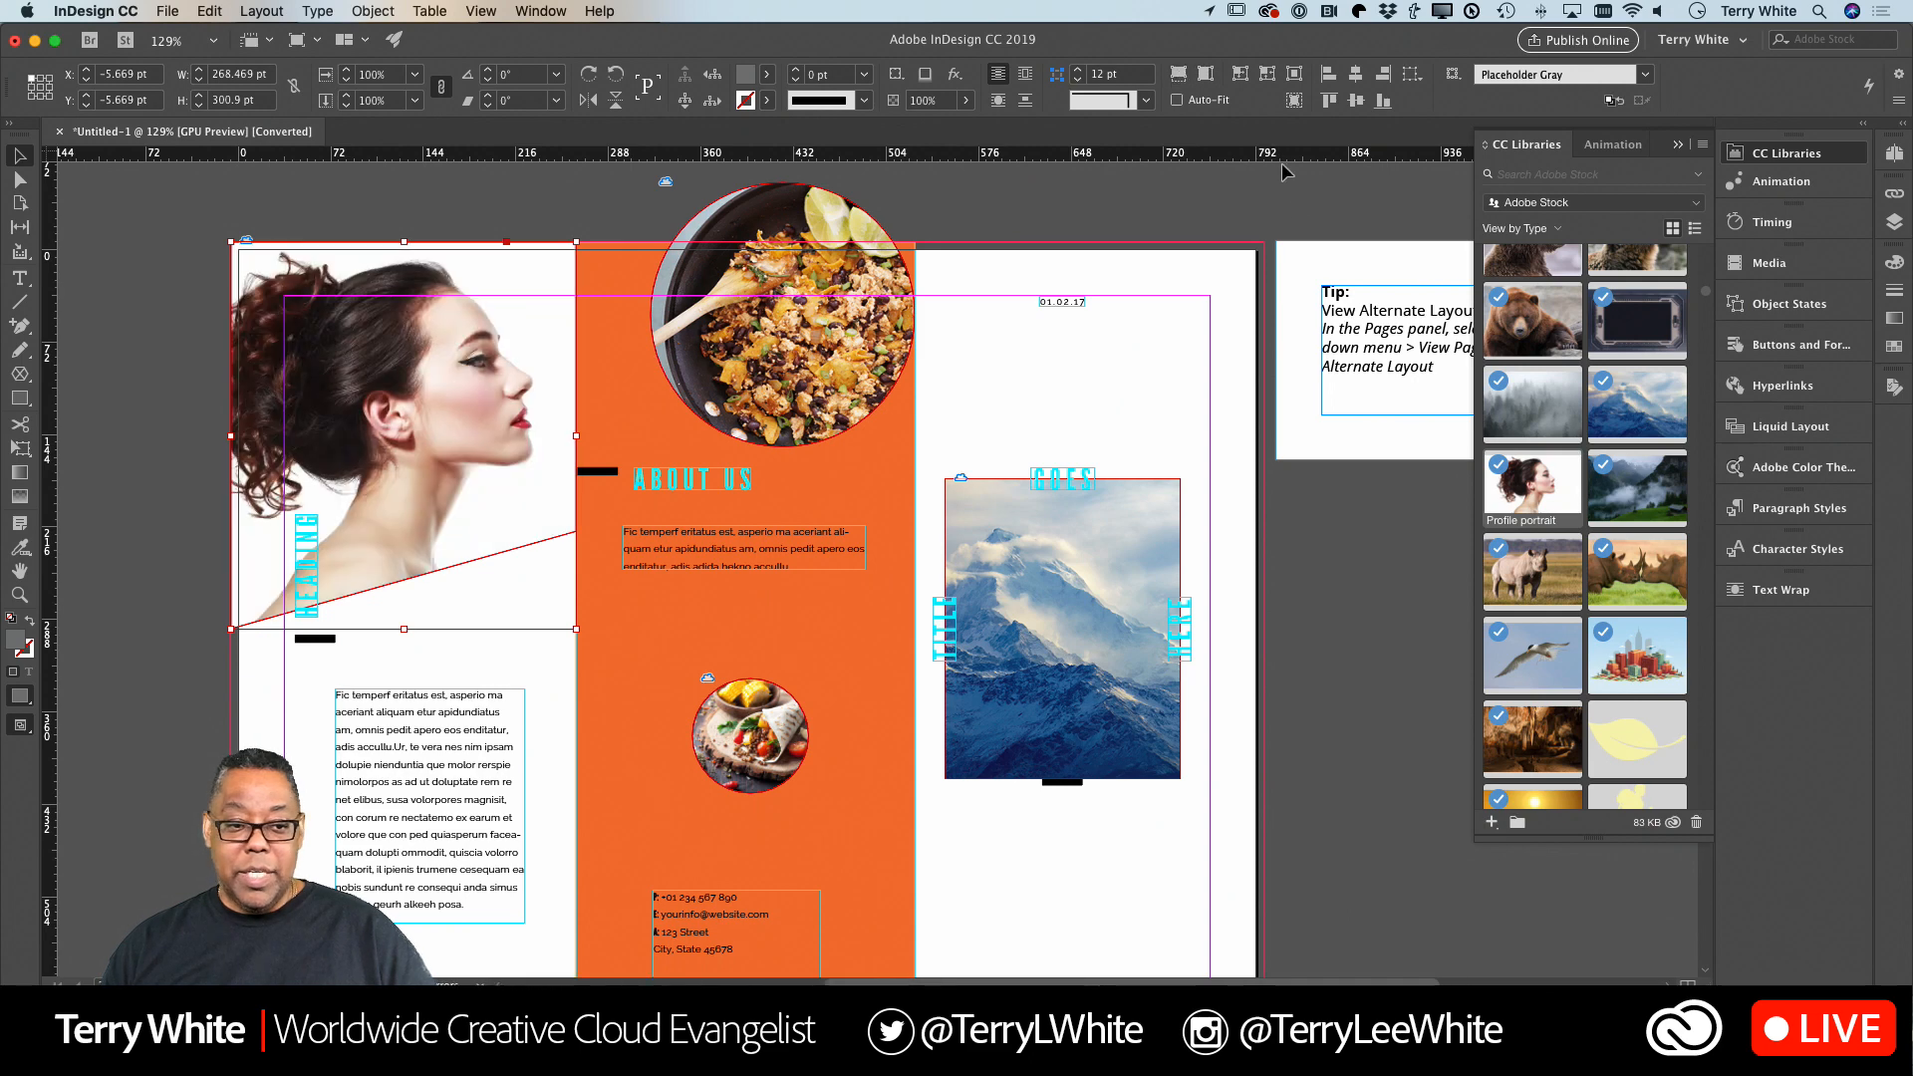
pyautogui.click(1315, 592)
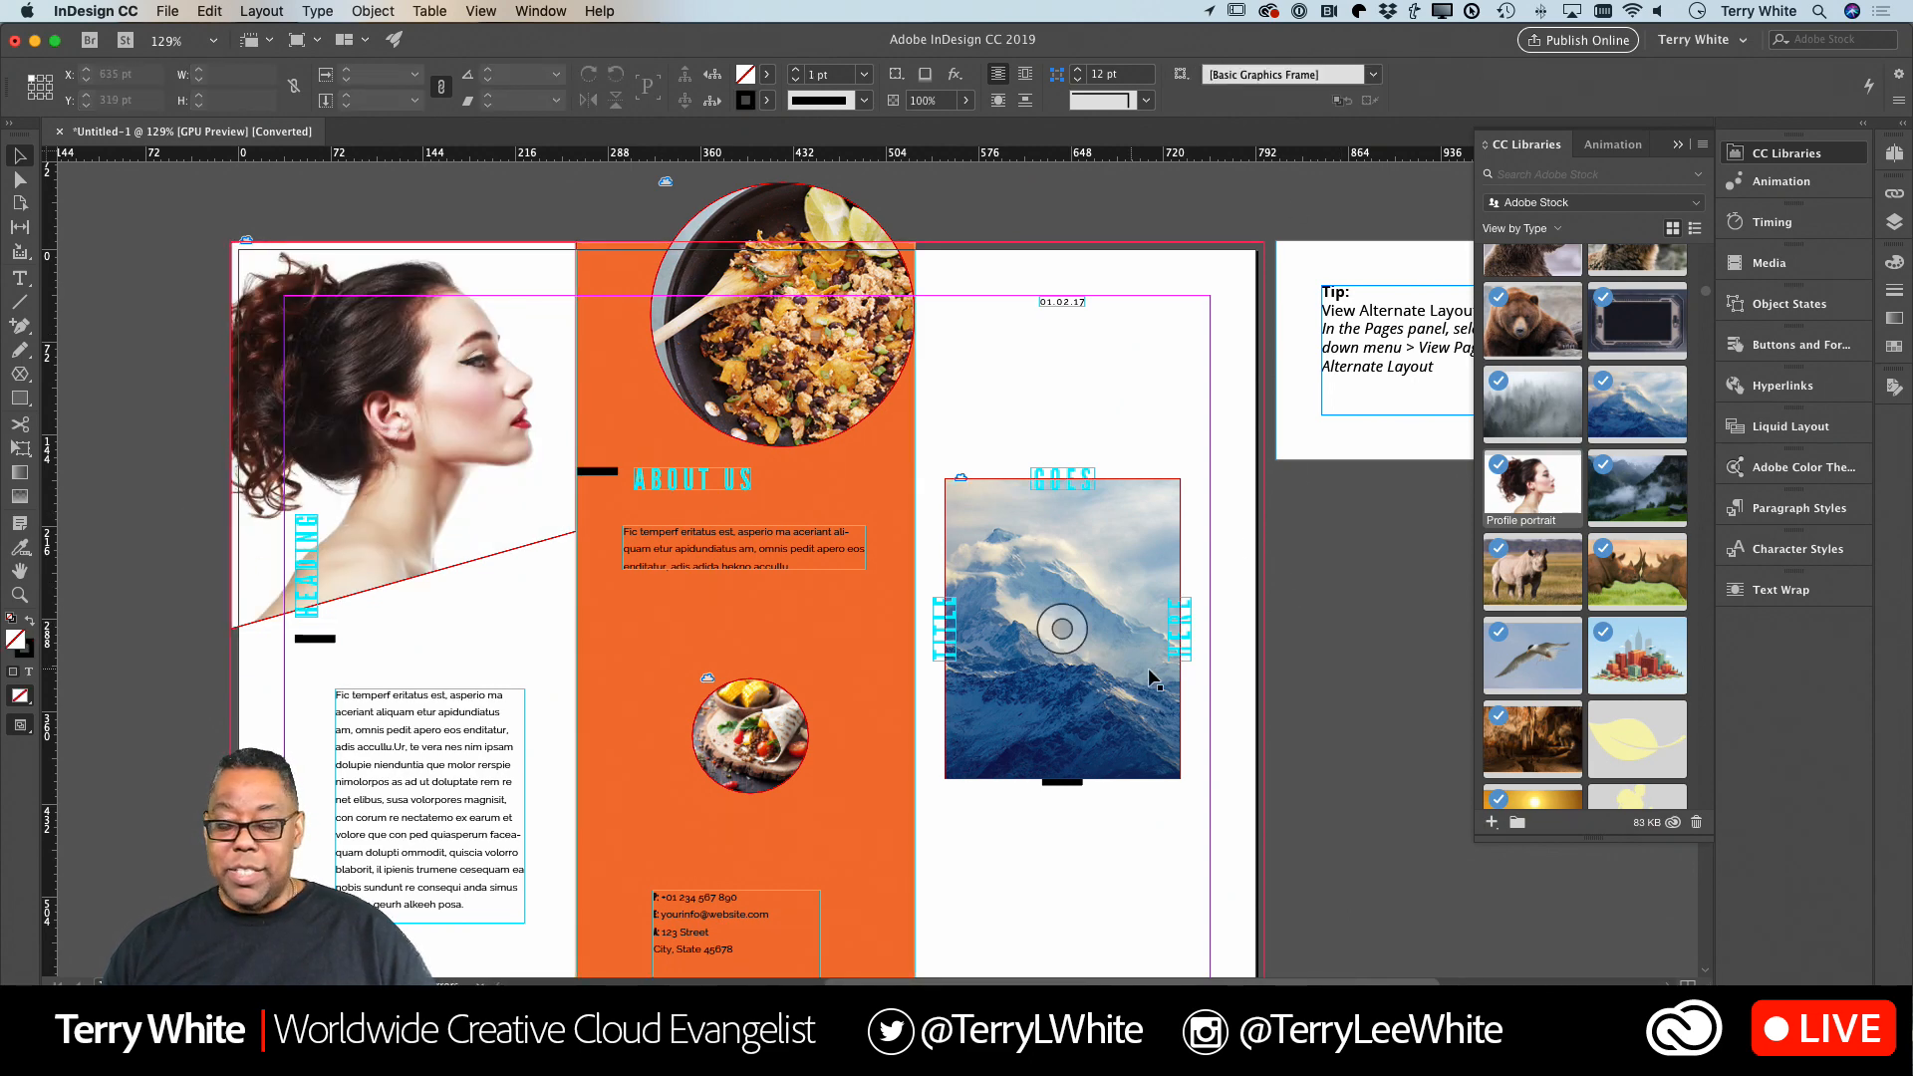
# Shift the tofu pan photo to the right inside the large circular frame, keeping the frame in place.
pyautogui.click(780, 315)
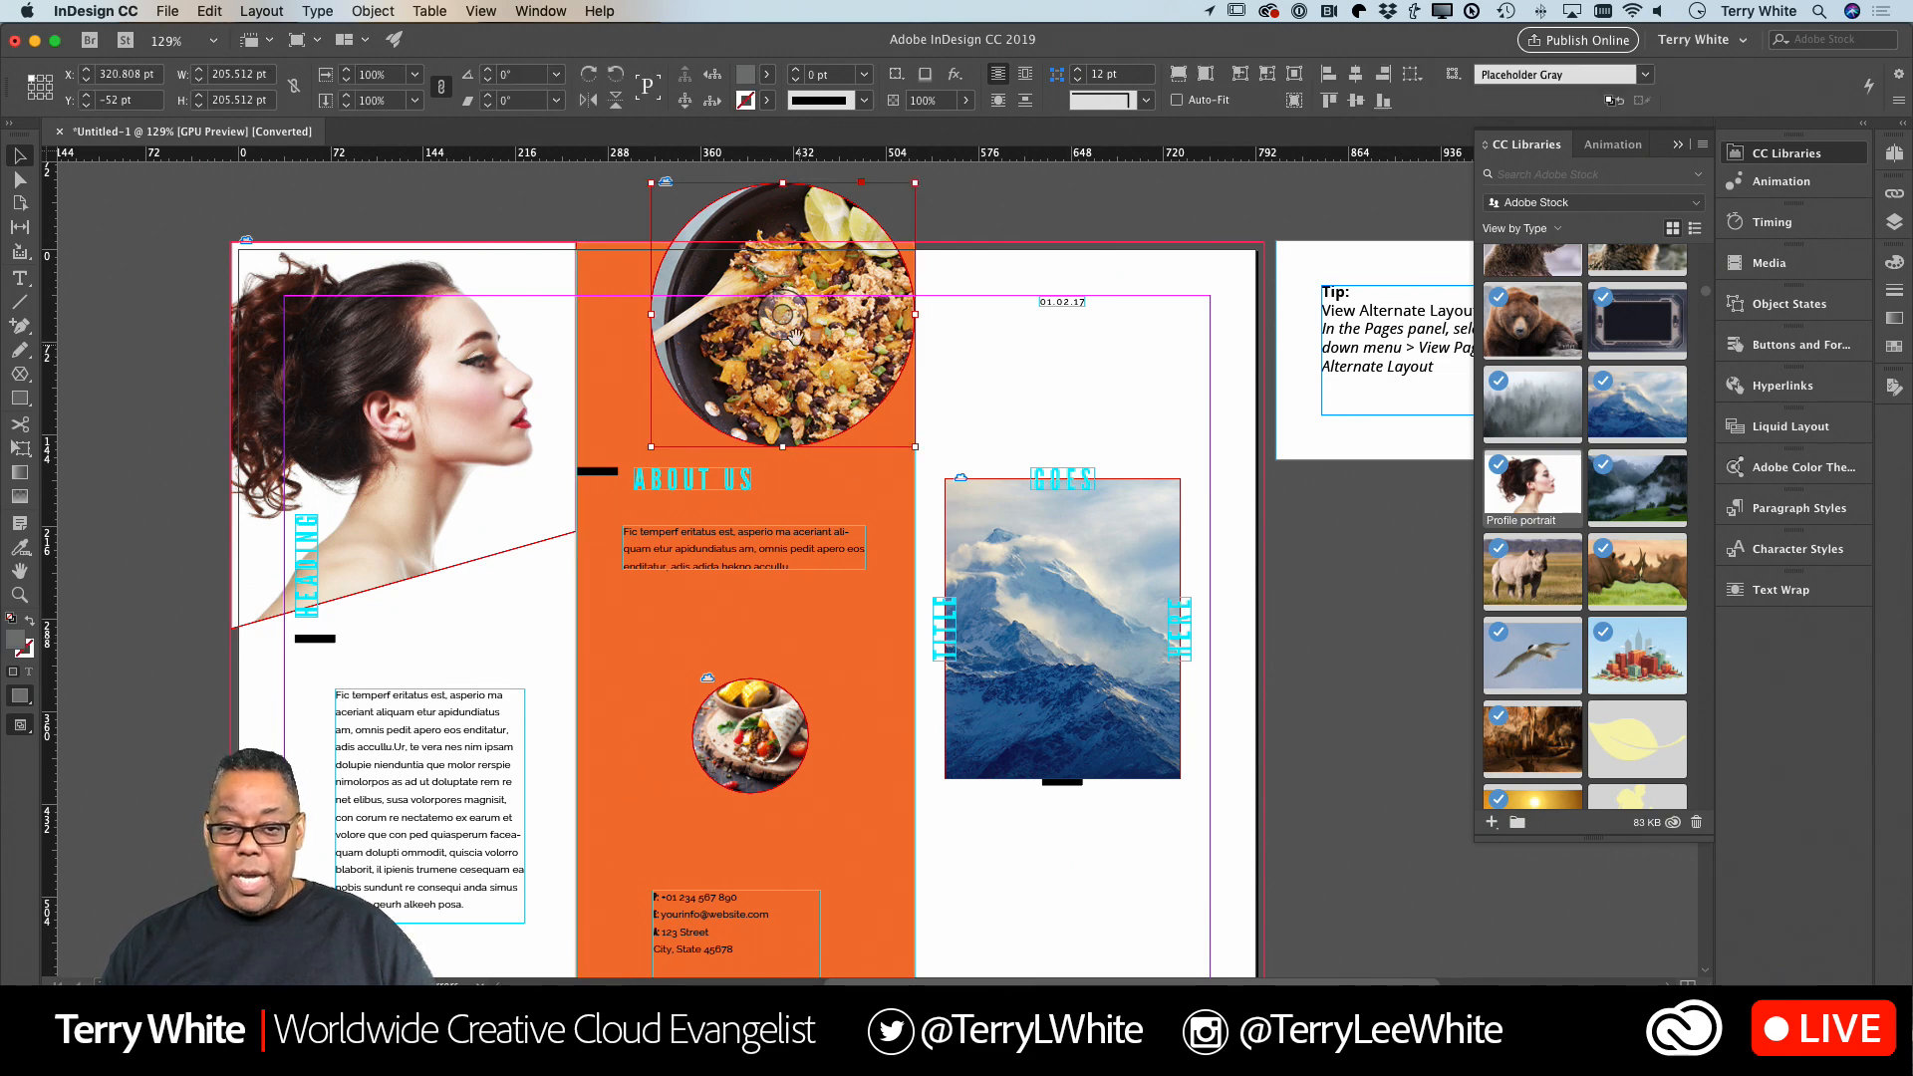
pyautogui.moveTo(781, 315); pyautogui.dragTo(853, 329)
pyautogui.click(1296, 625)
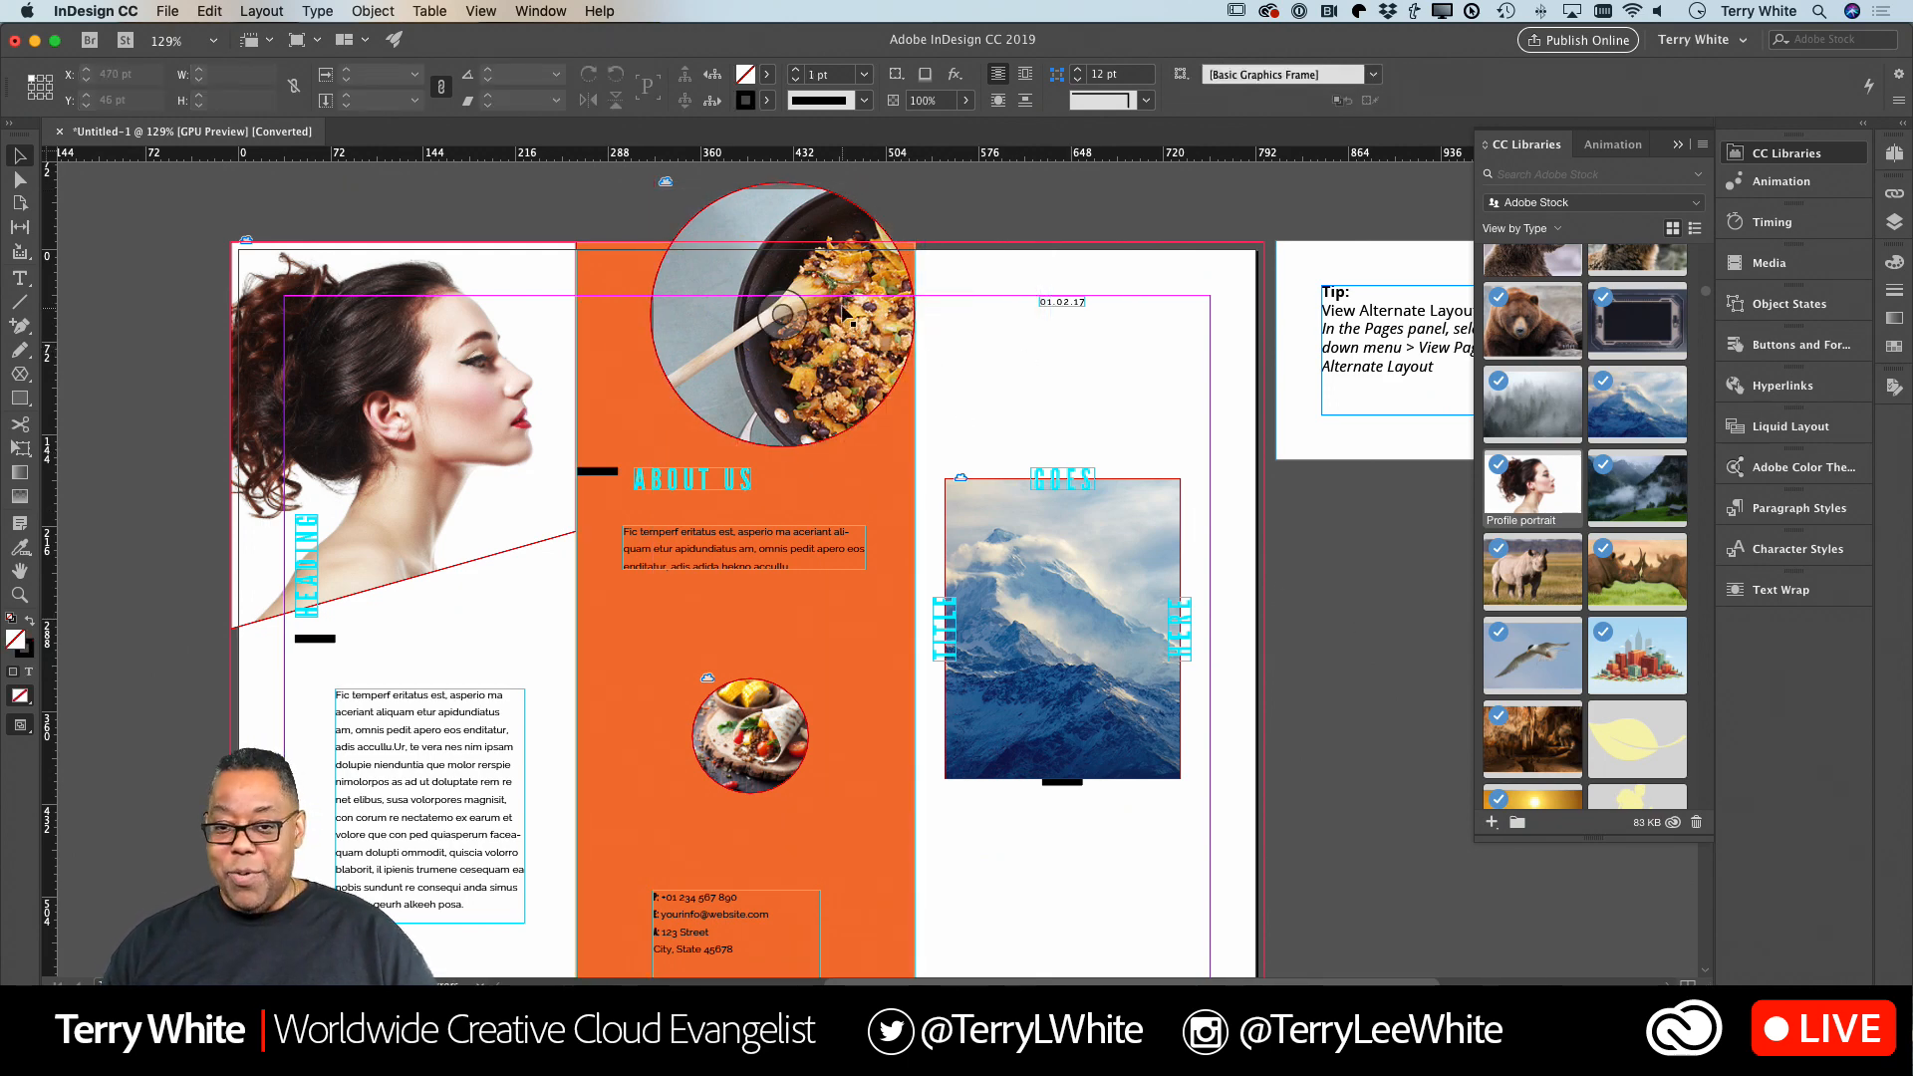
pyautogui.moveTo(783, 308); pyautogui.dragTo(812, 311)
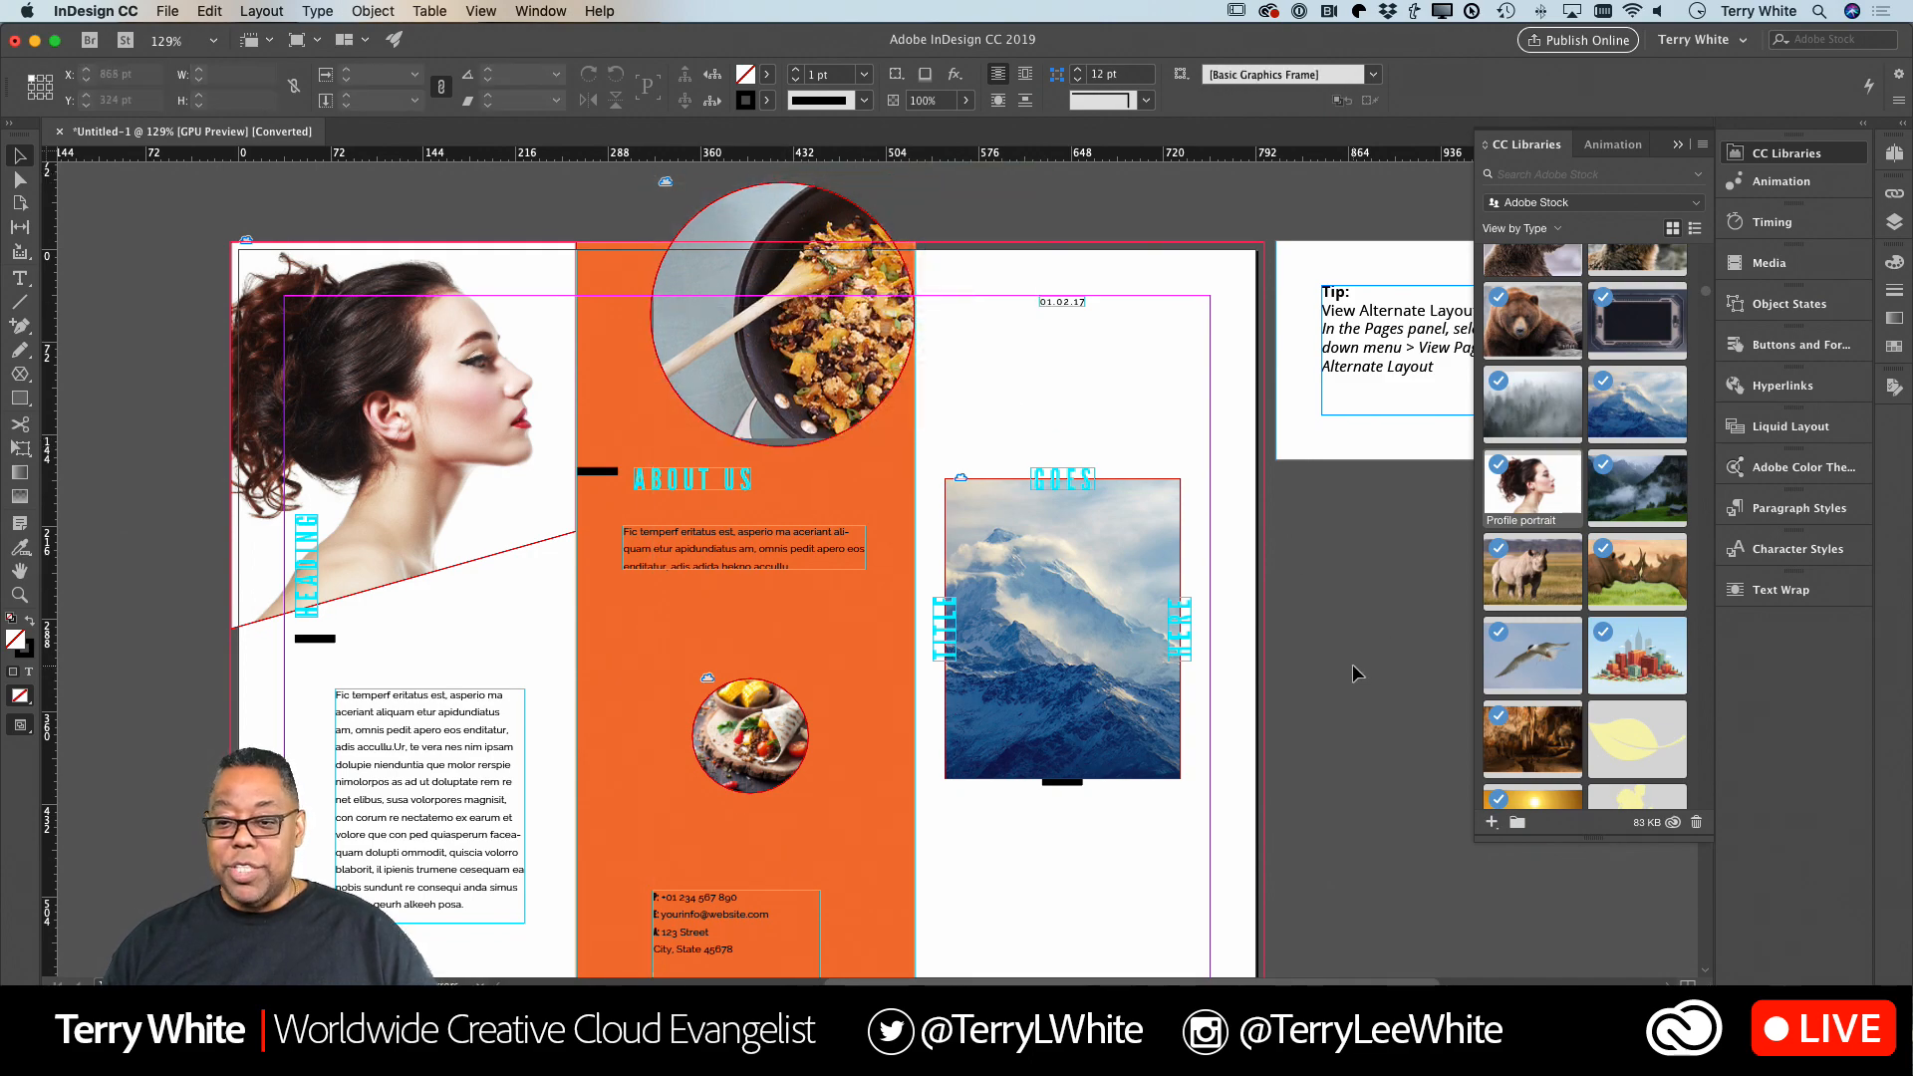
# Replace the first panel's placeholder body text with "And you would put in your own type to go into the respective frames.".
pyautogui.scroll(-10, 1353, 667)
pyautogui.scroll(10, 1353, 664)
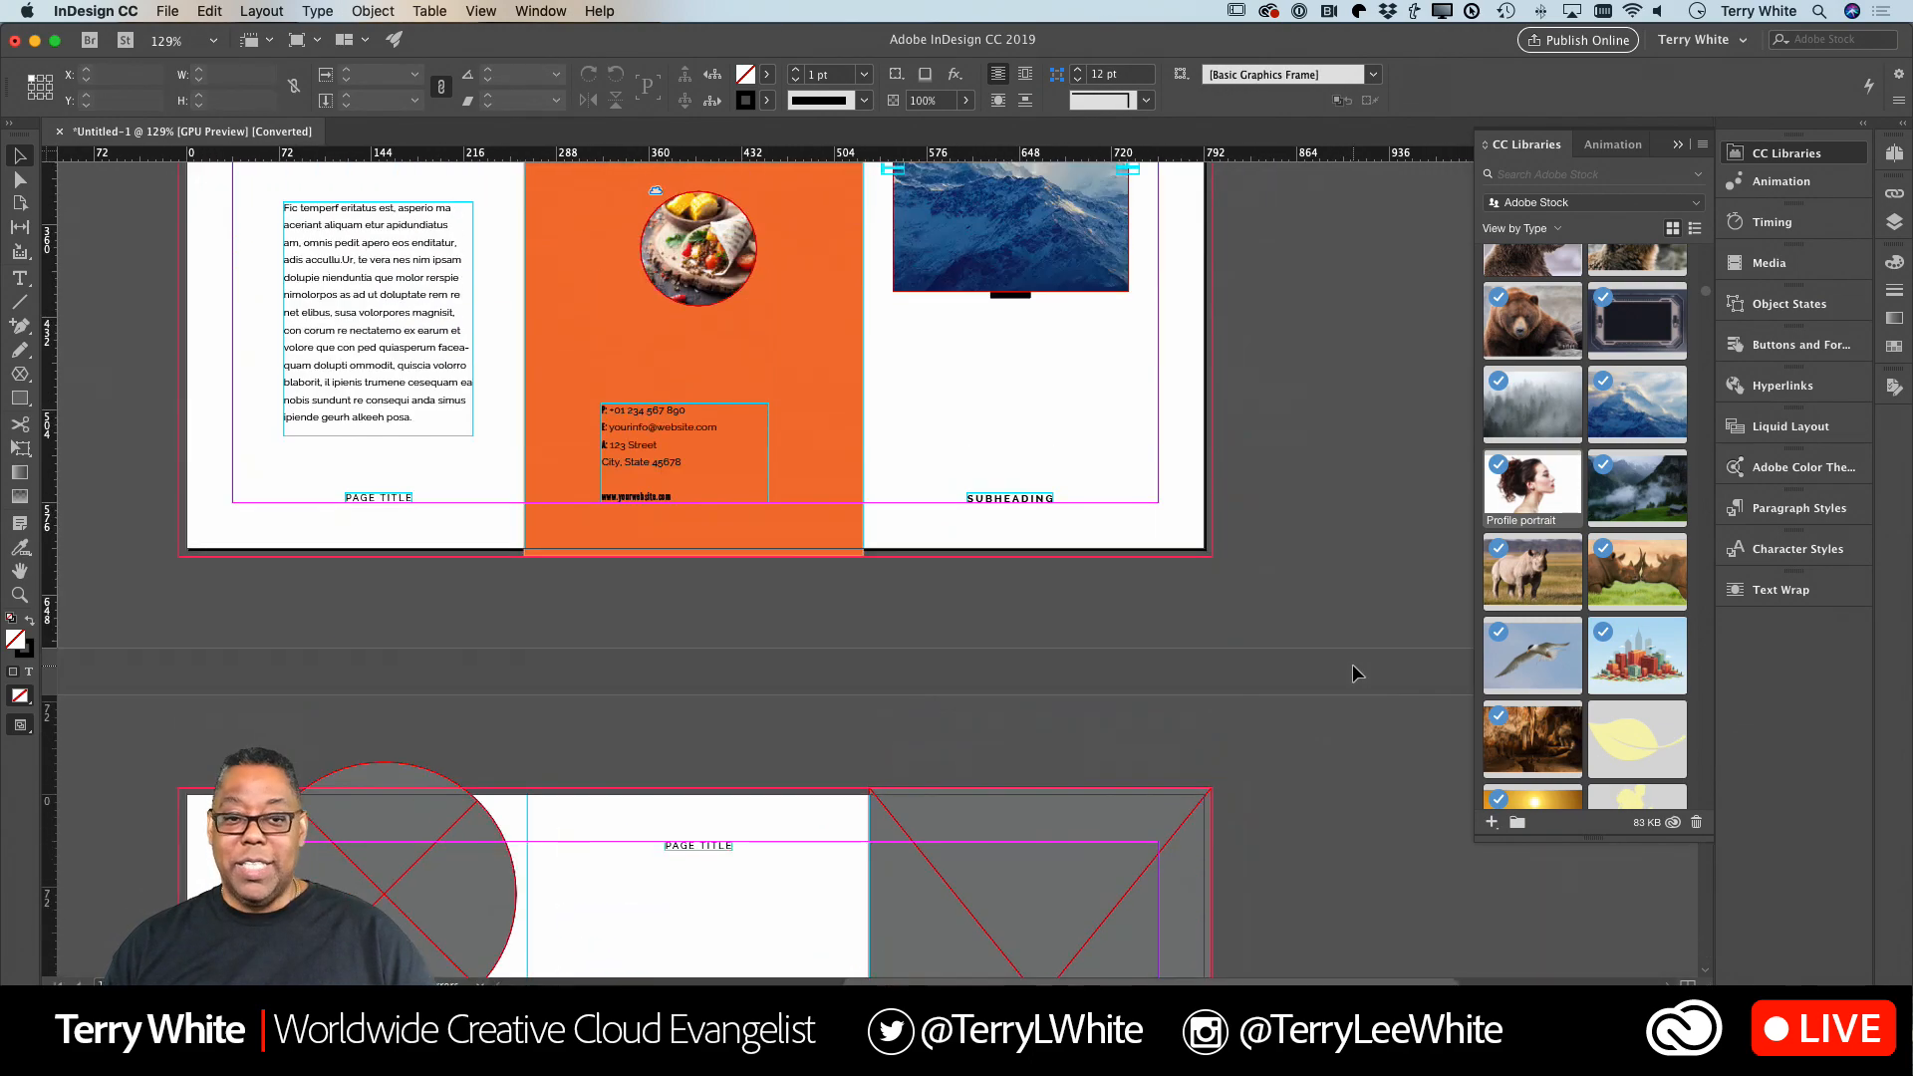
pyautogui.scroll(-1, 1296, 676)
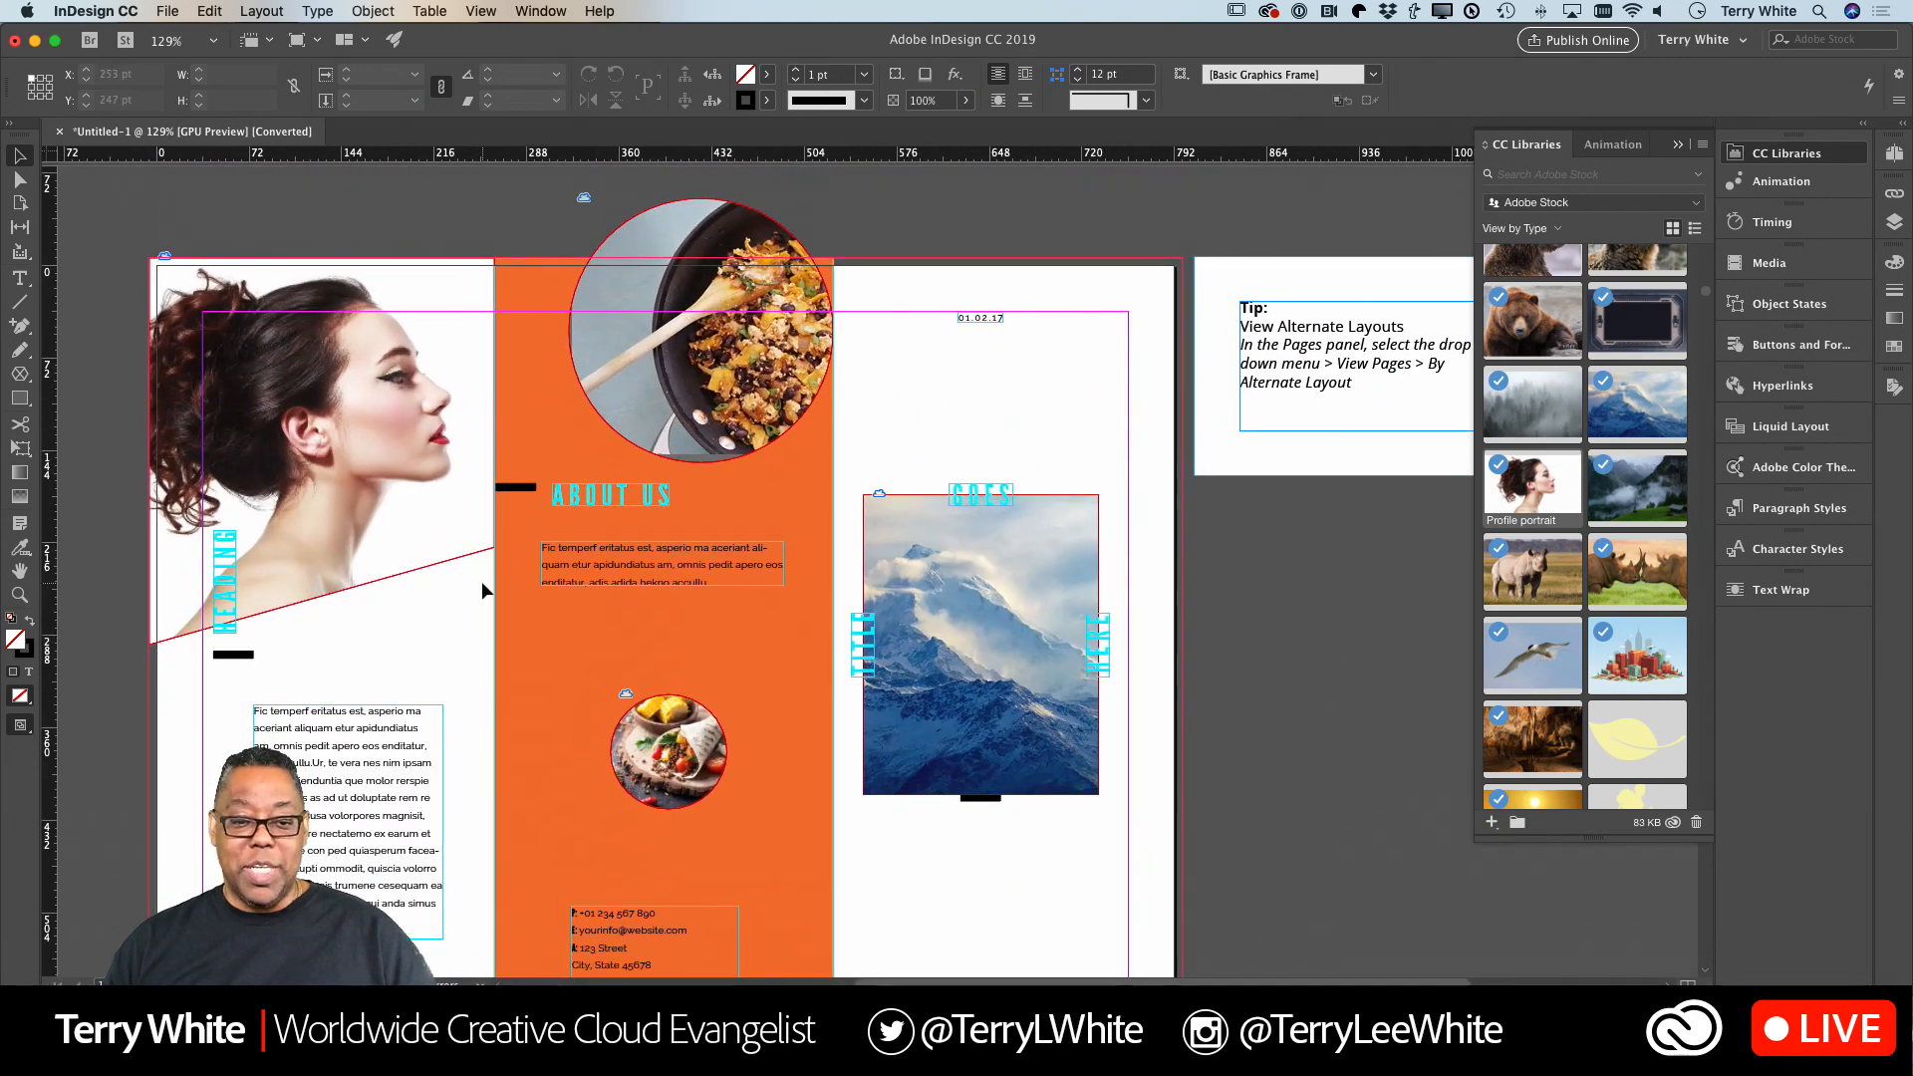
pyautogui.doubleClick(331, 735)
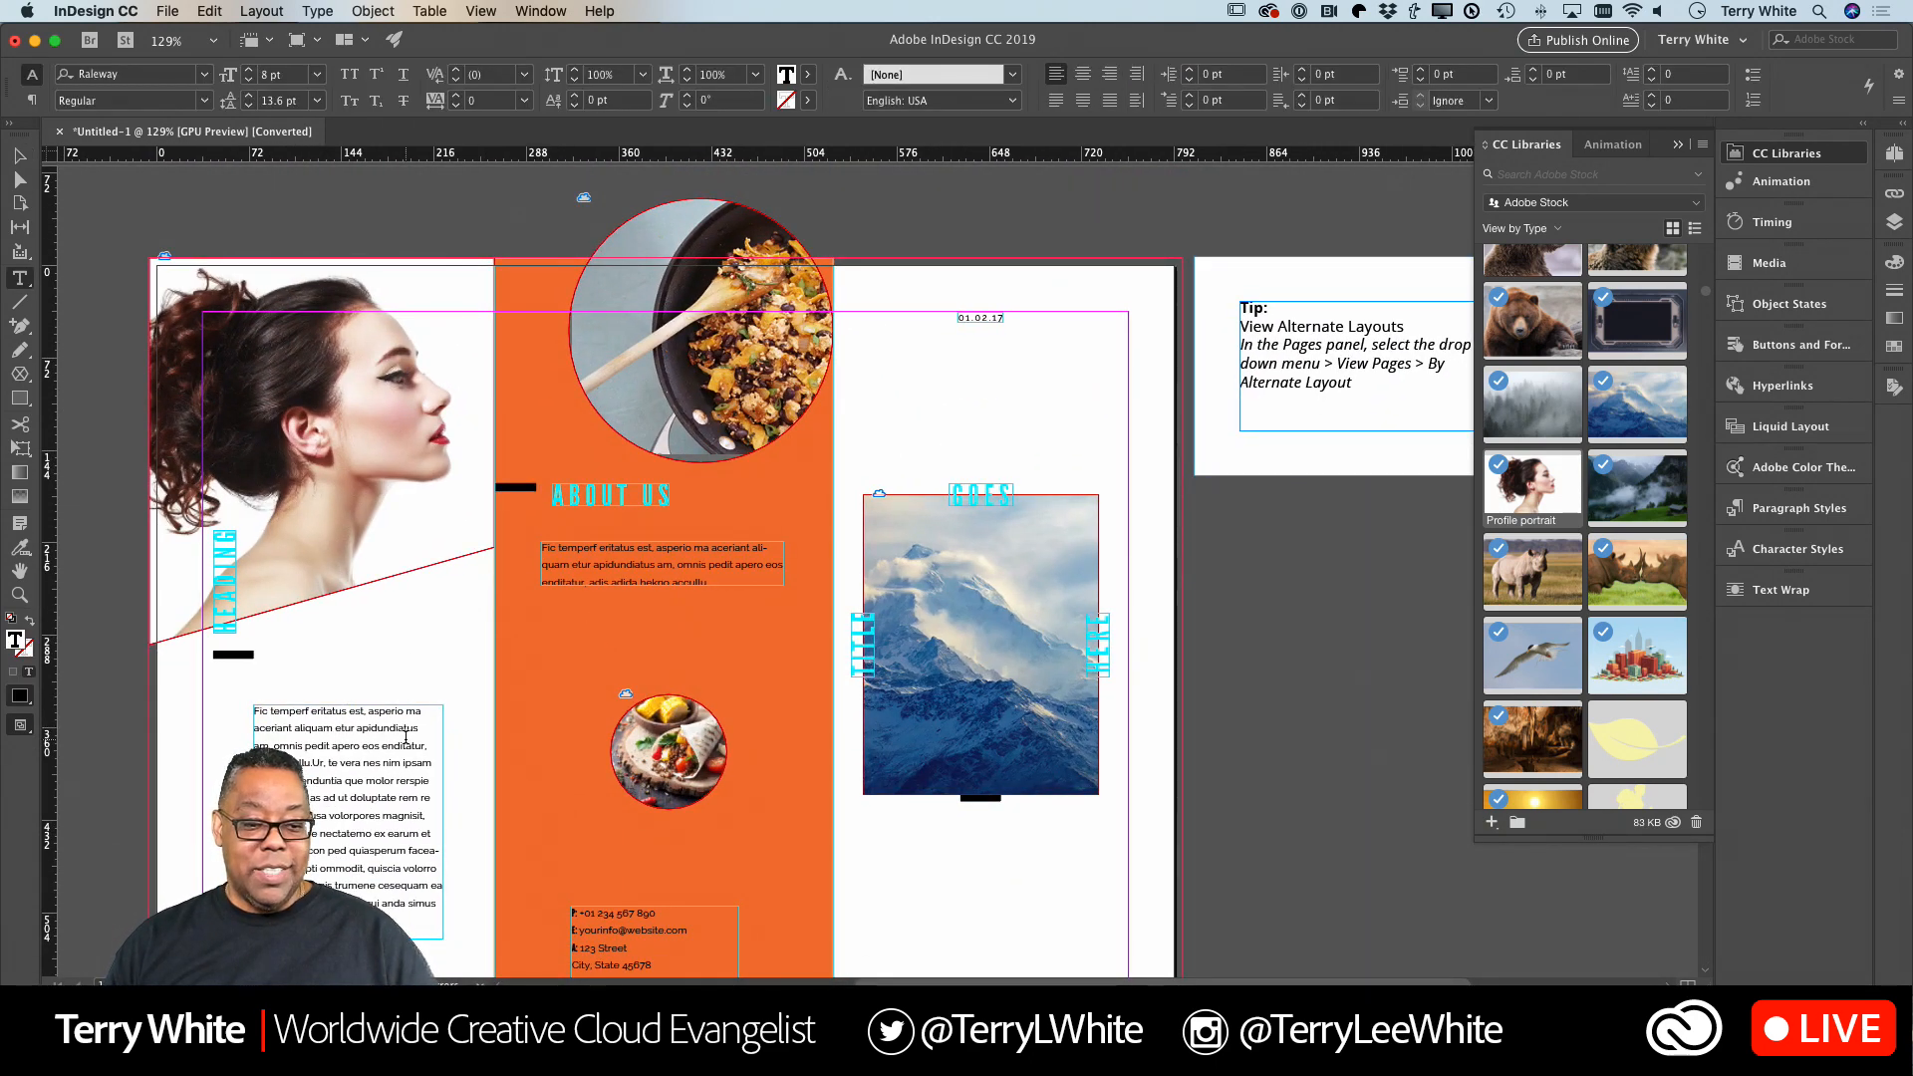
pyautogui.press('super+a')
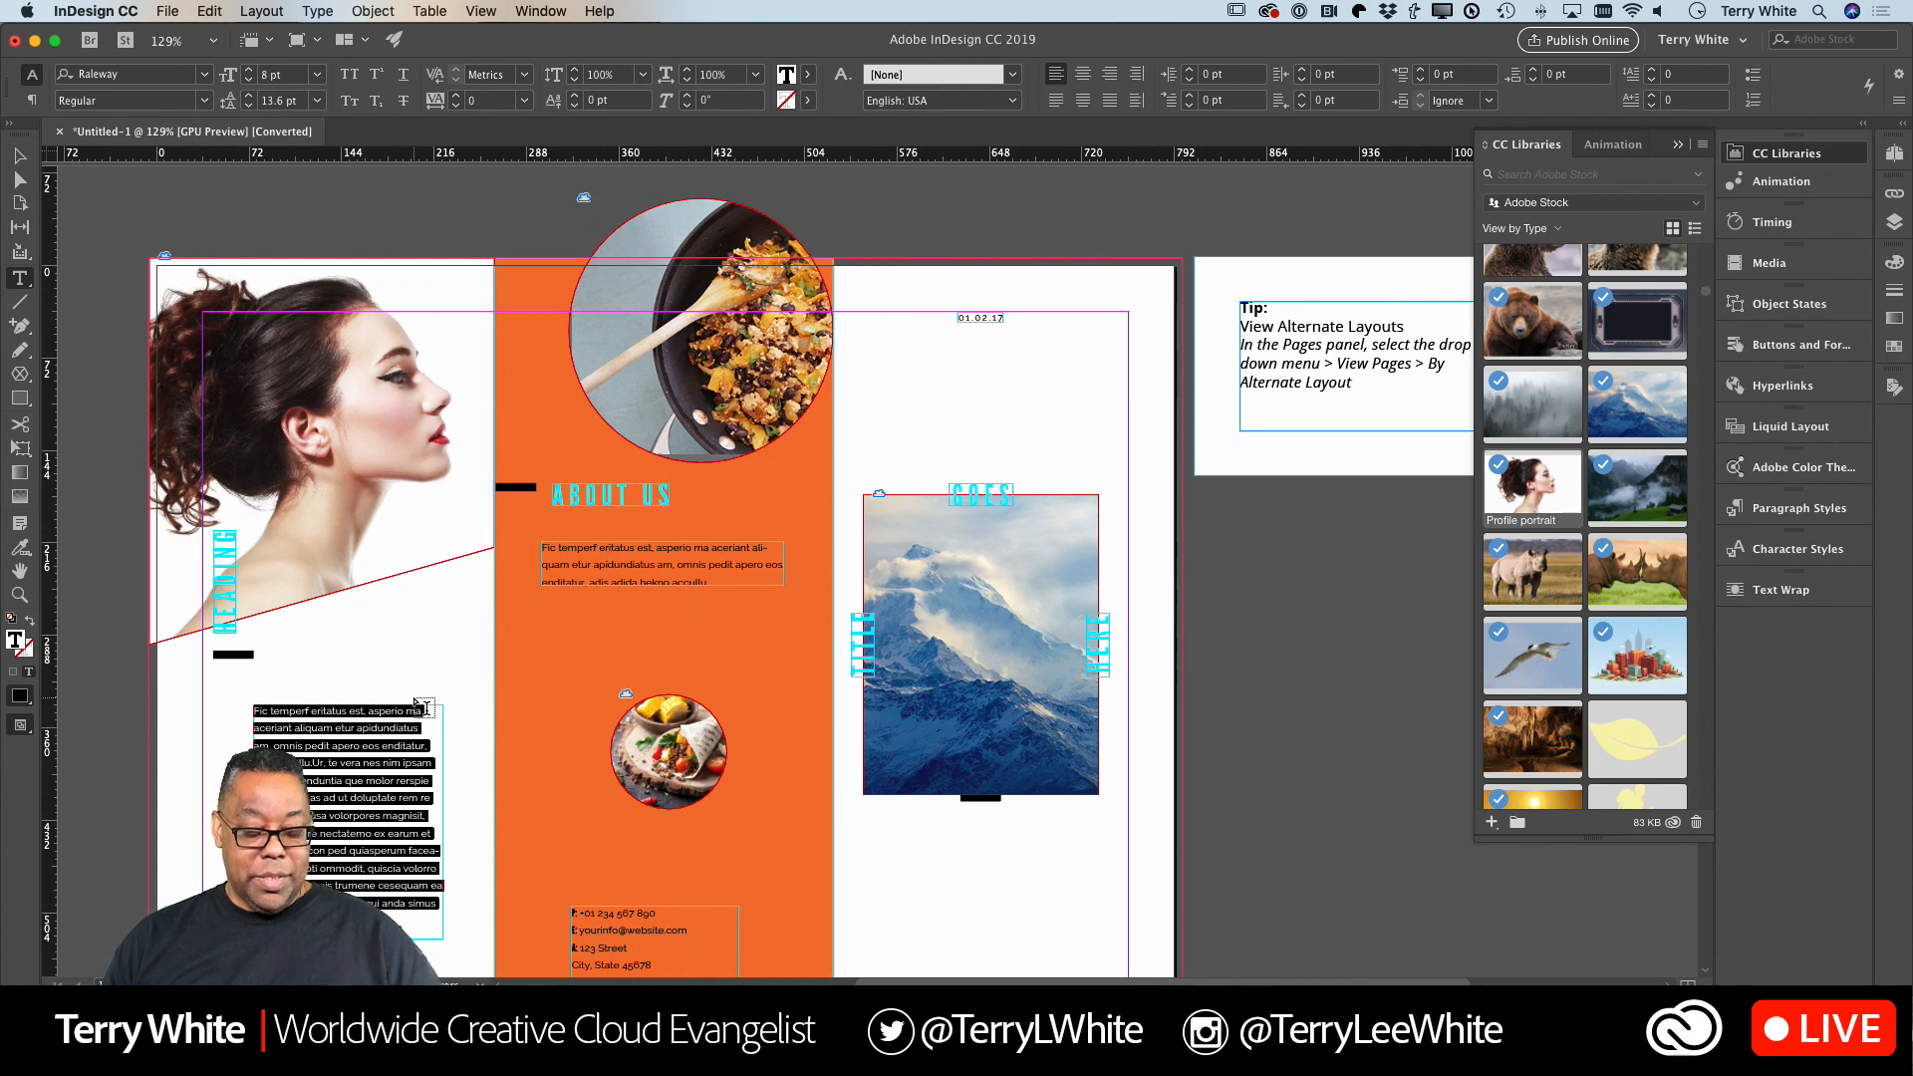
pyautogui.write('And you would put in')
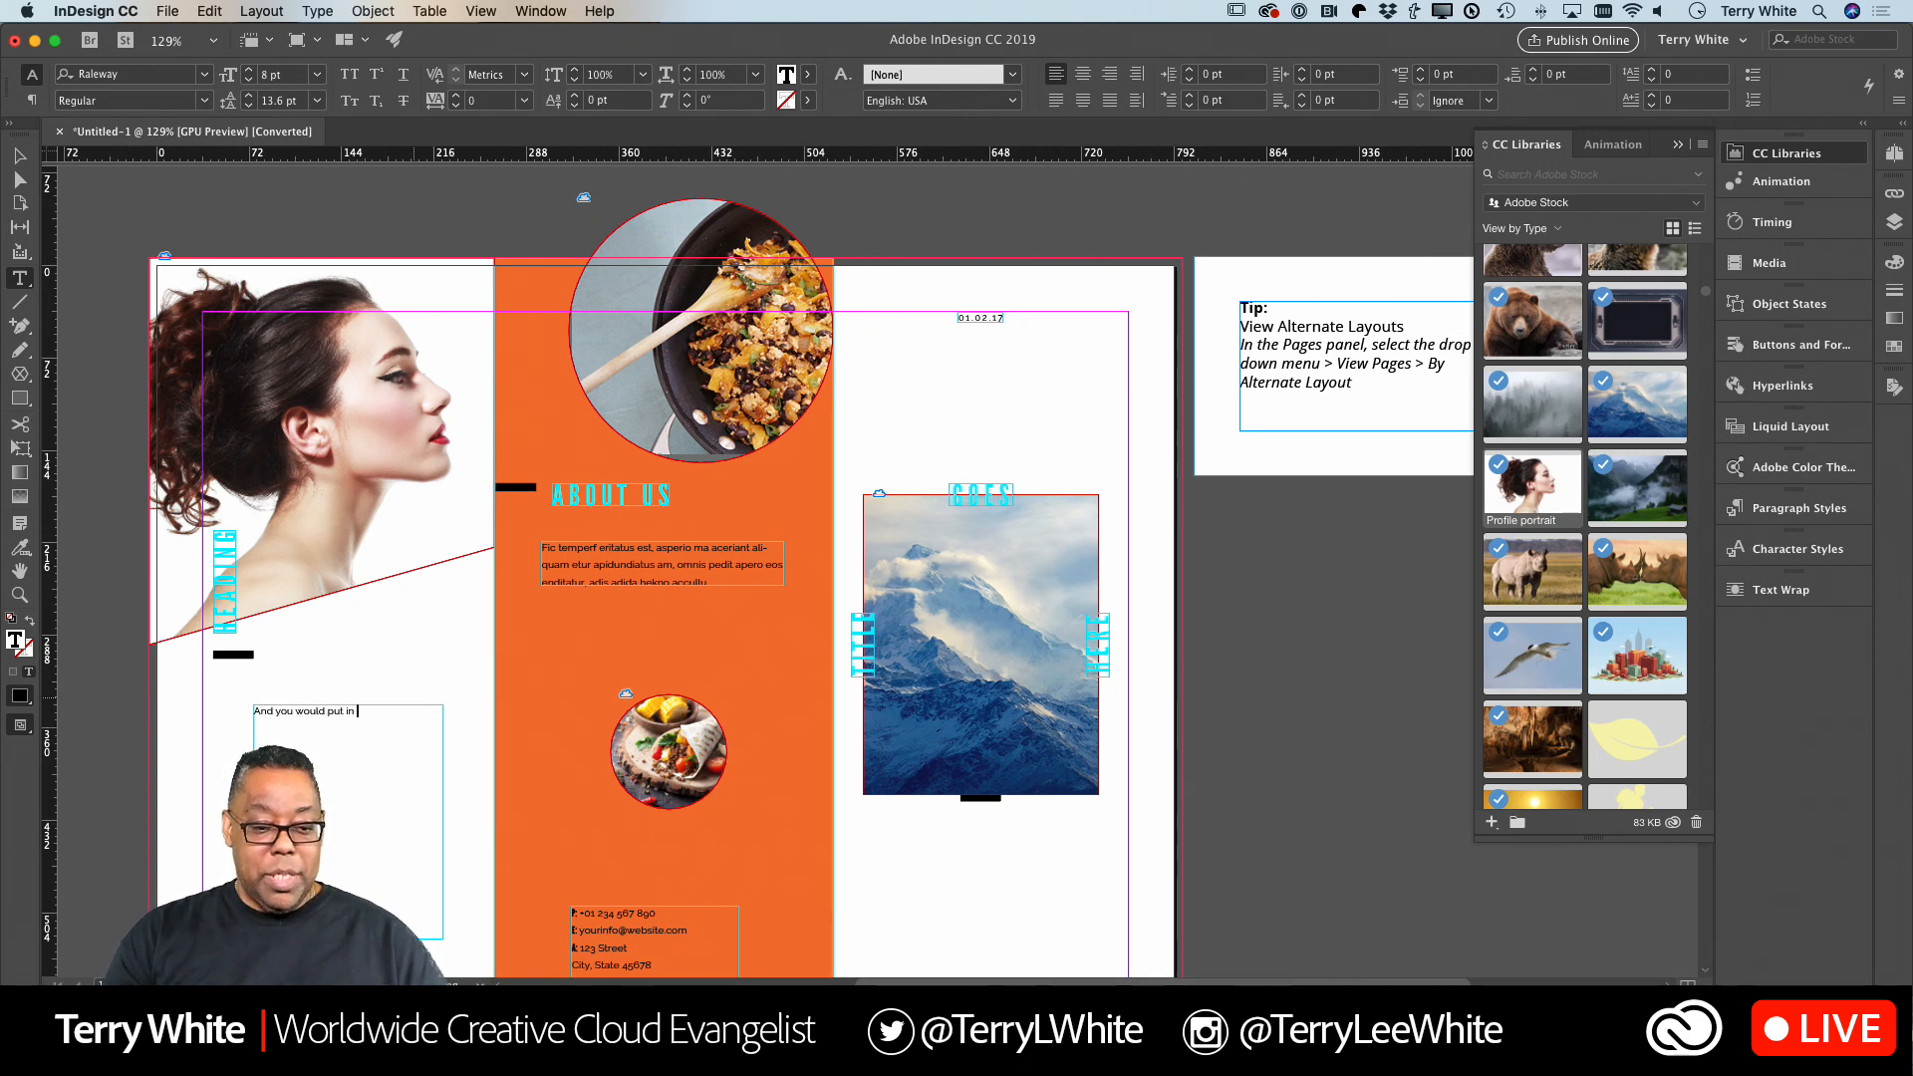
pyautogui.write(' your own type to')
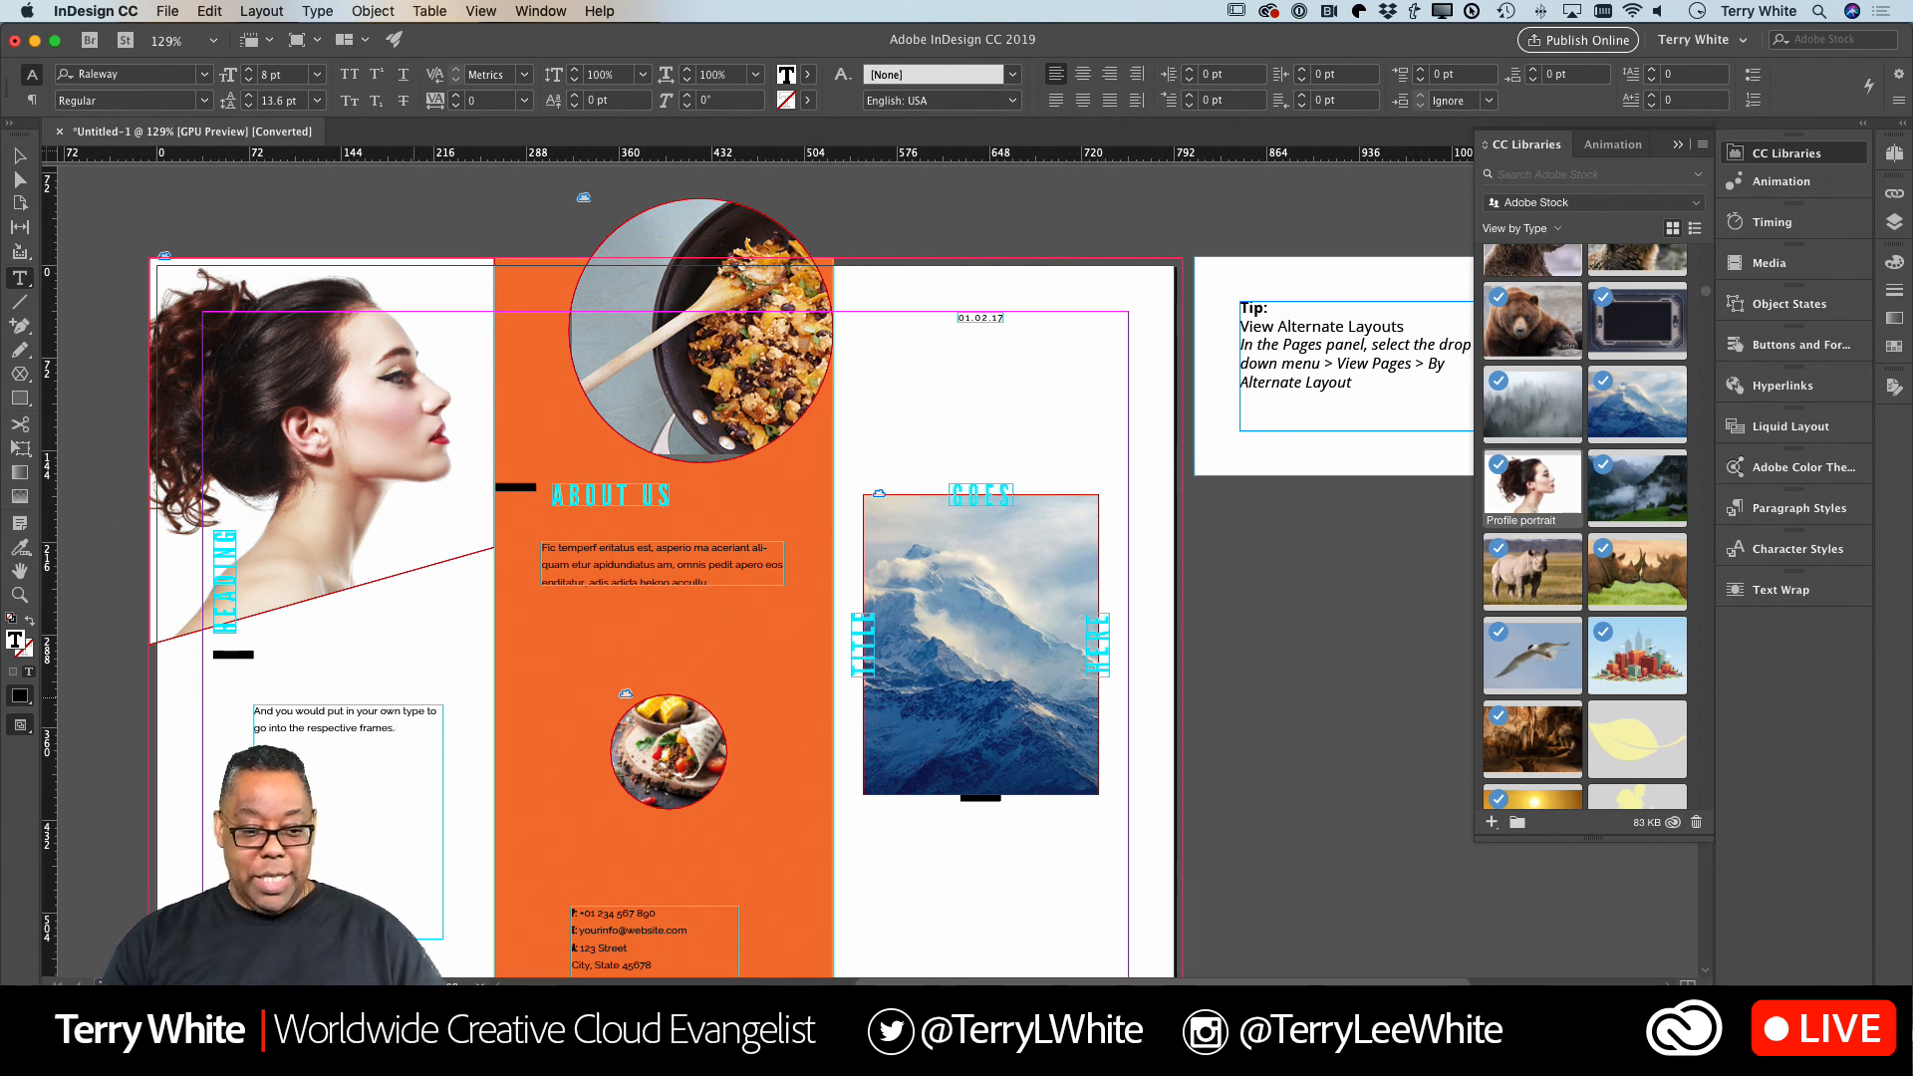
pyautogui.click(19, 156)
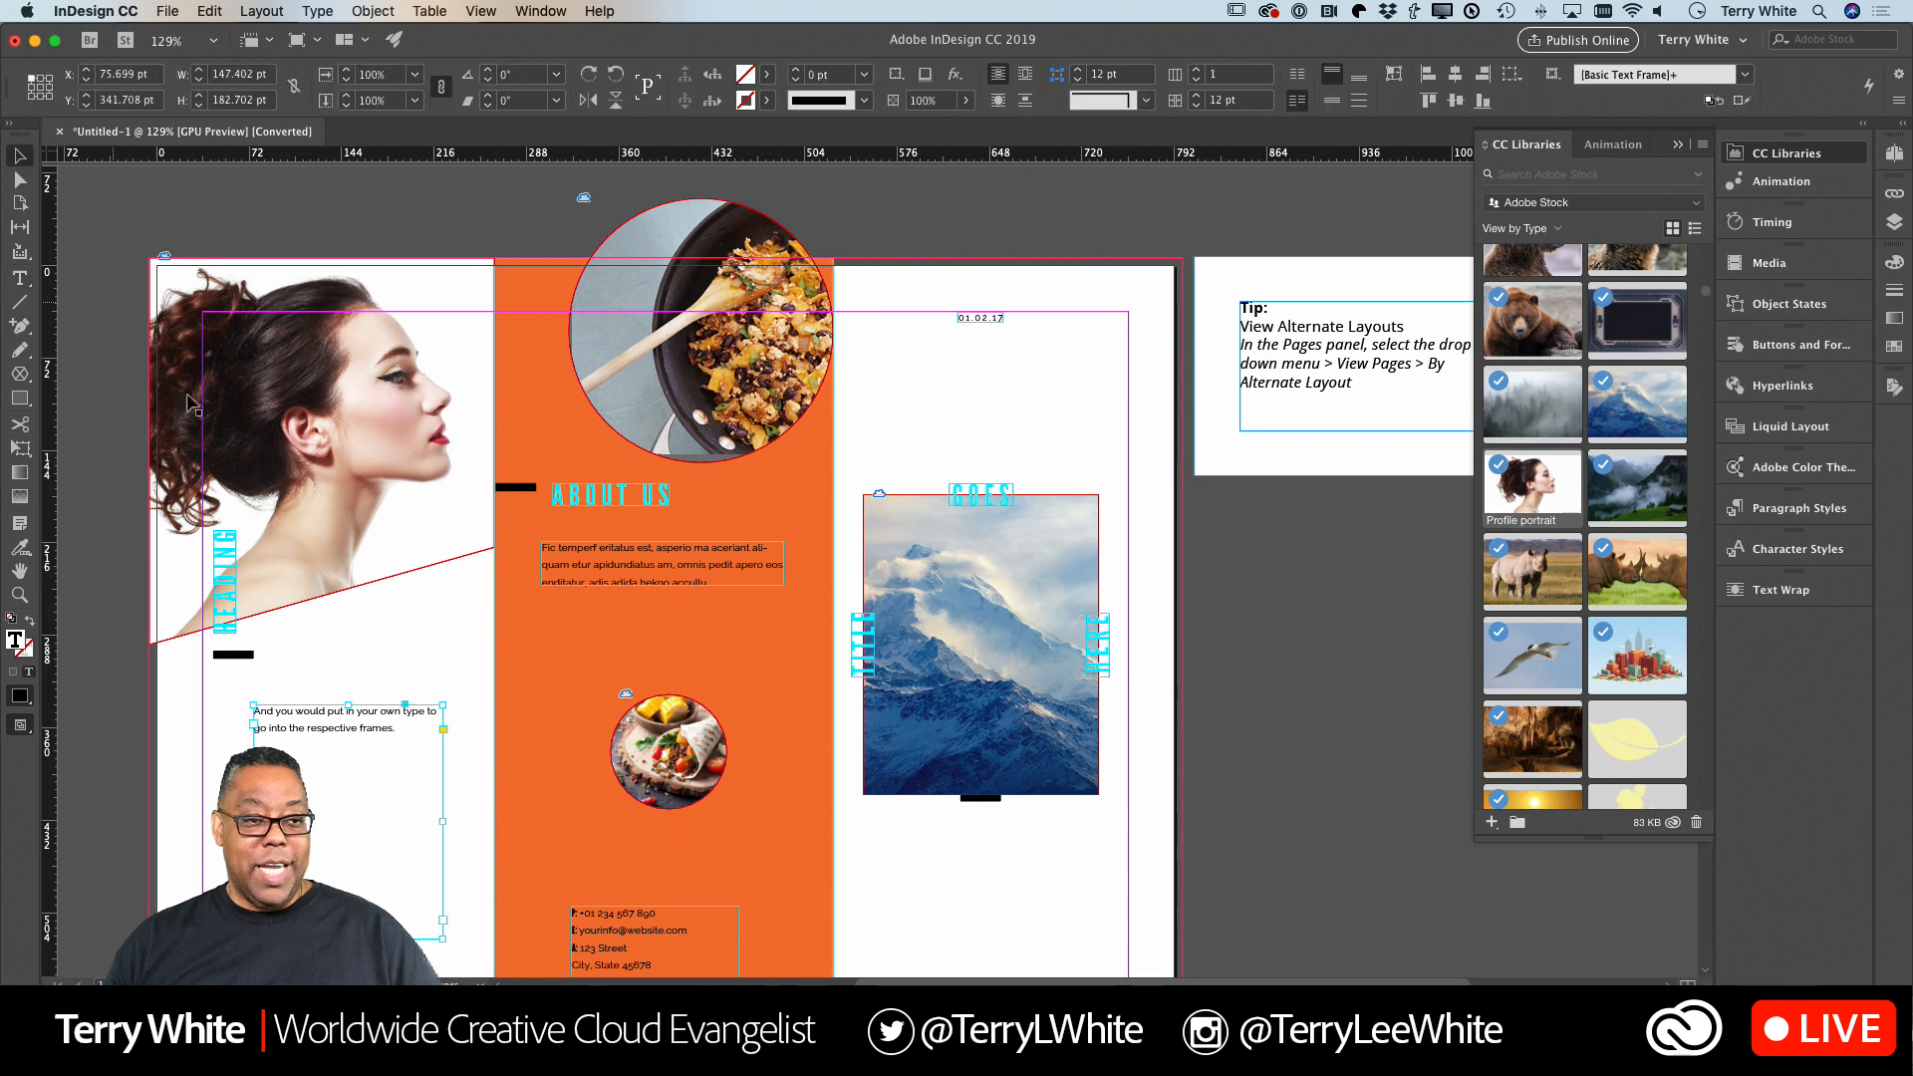
# Enlarge all of the first panel's body text to 20 pt and increase its leading to 19.6 pt.
pyautogui.doubleClick(408, 734)
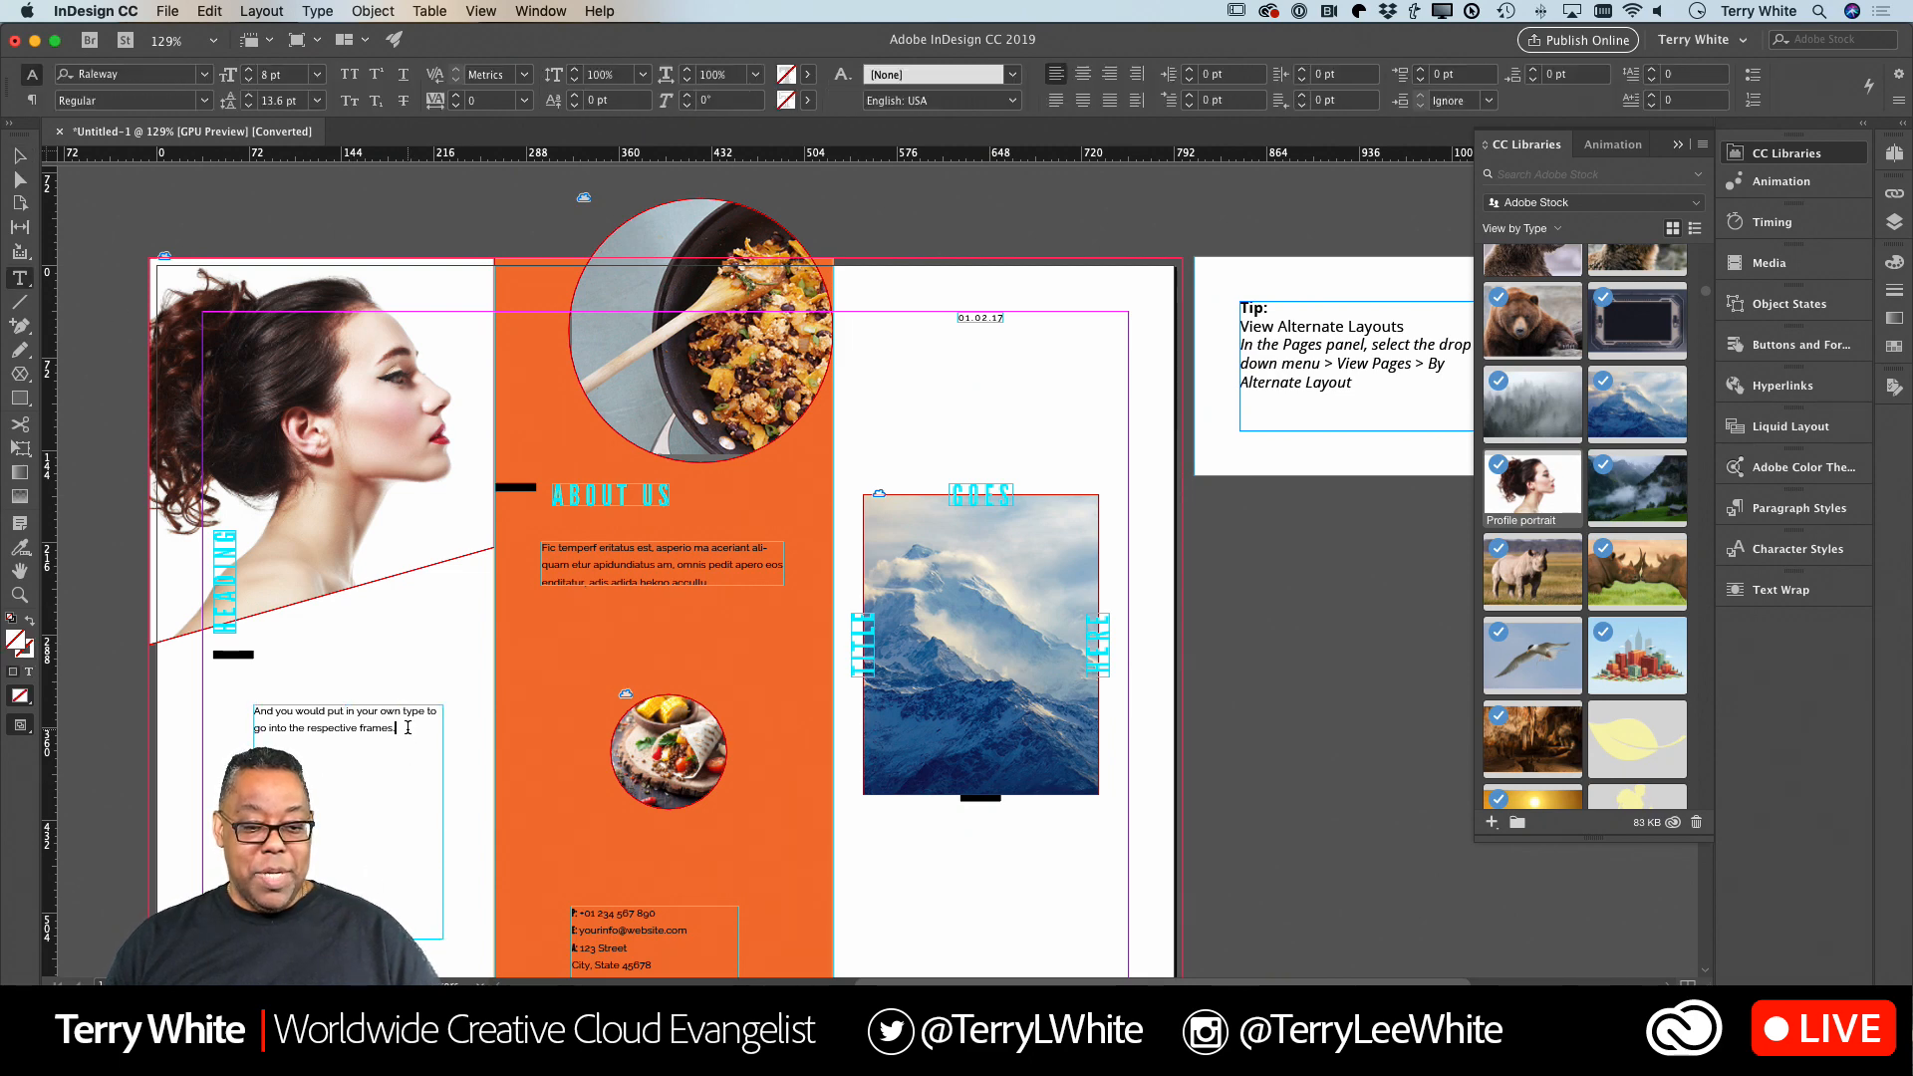
pyautogui.press('super+a')
pyautogui.press('super+shift+period')
pyautogui.press('super+shift+period')
pyautogui.press('super+shift+period')
pyautogui.press('super+shift+period')
pyautogui.press('super+shift+period')
pyautogui.press('super+shift+period')
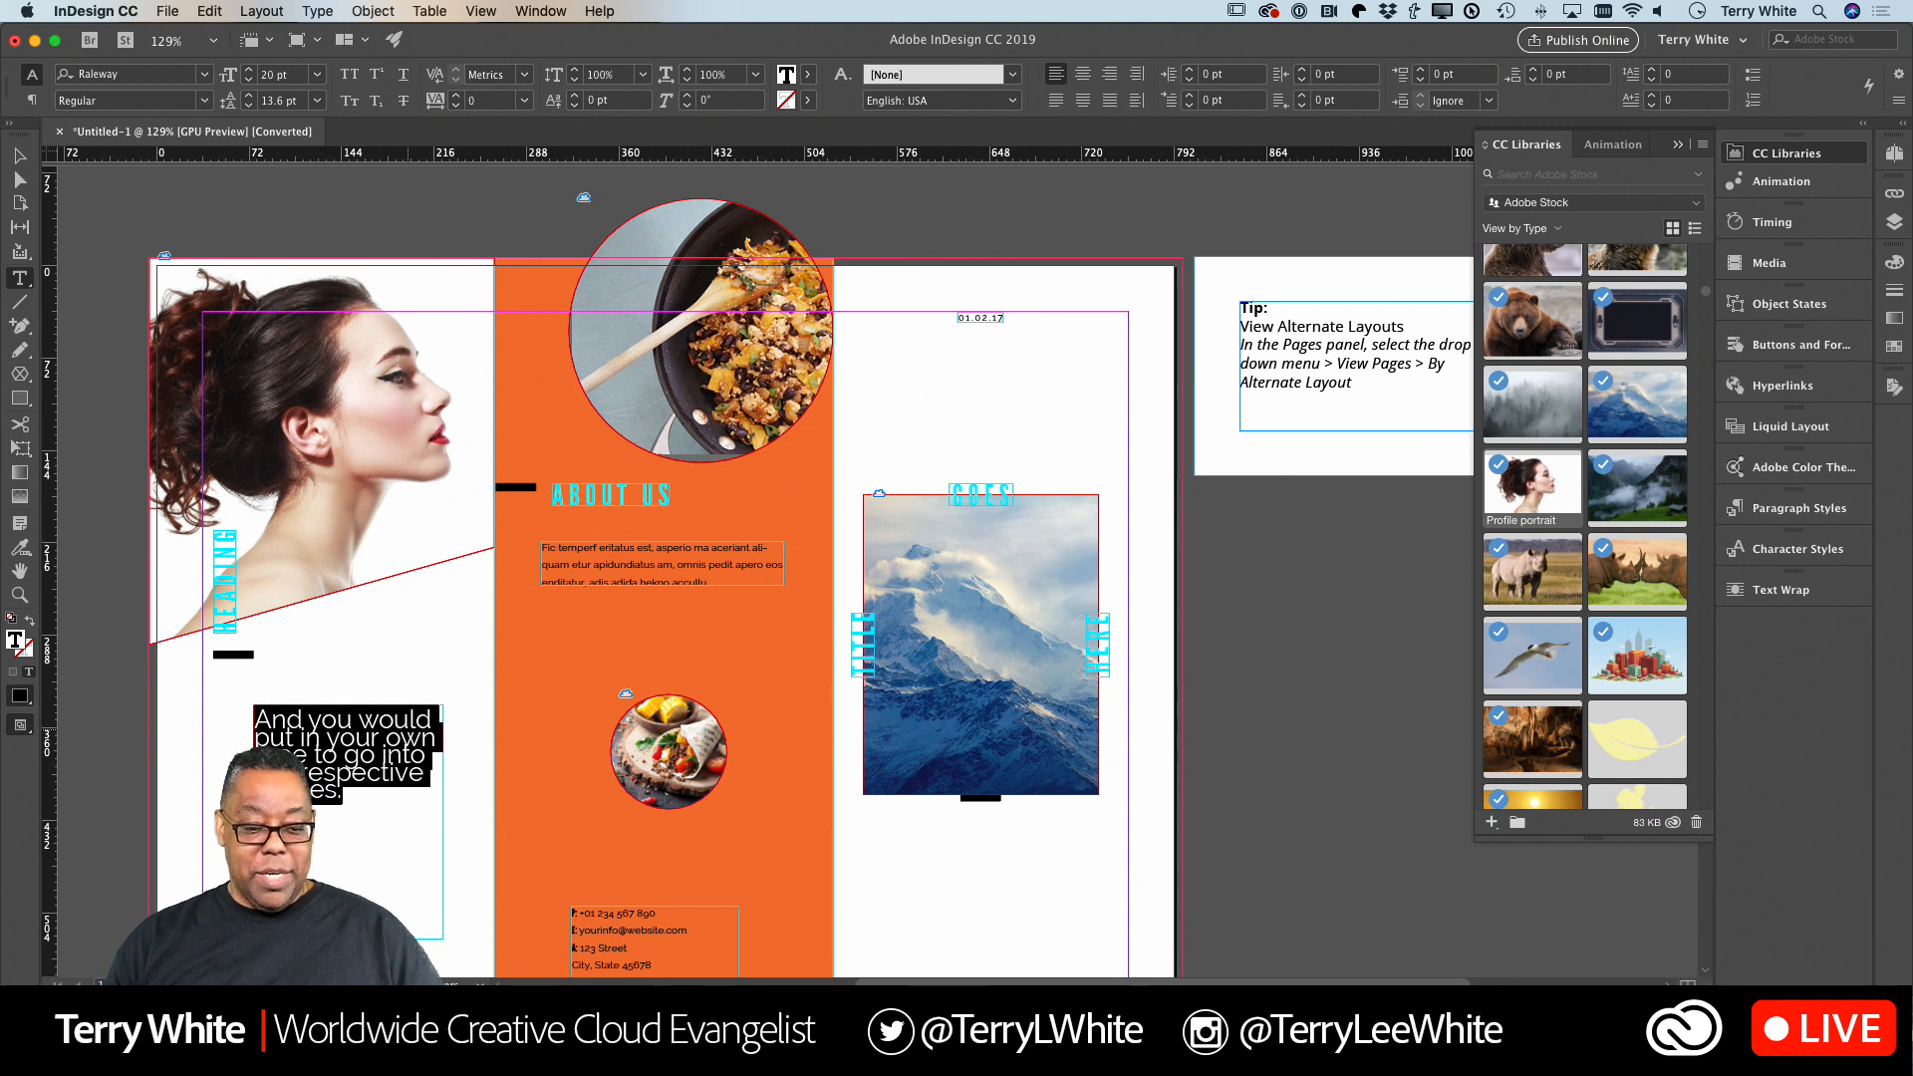
pyautogui.hotkey('alt', 'Down')
pyautogui.hotkey('alt', 'Down')
pyautogui.hotkey('alt', 'Down')
pyautogui.hotkey('alt', 'Down')
pyautogui.hotkey('alt', 'Up')
pyautogui.hotkey('alt', 'Up')
pyautogui.hotkey('alt', 'Down')
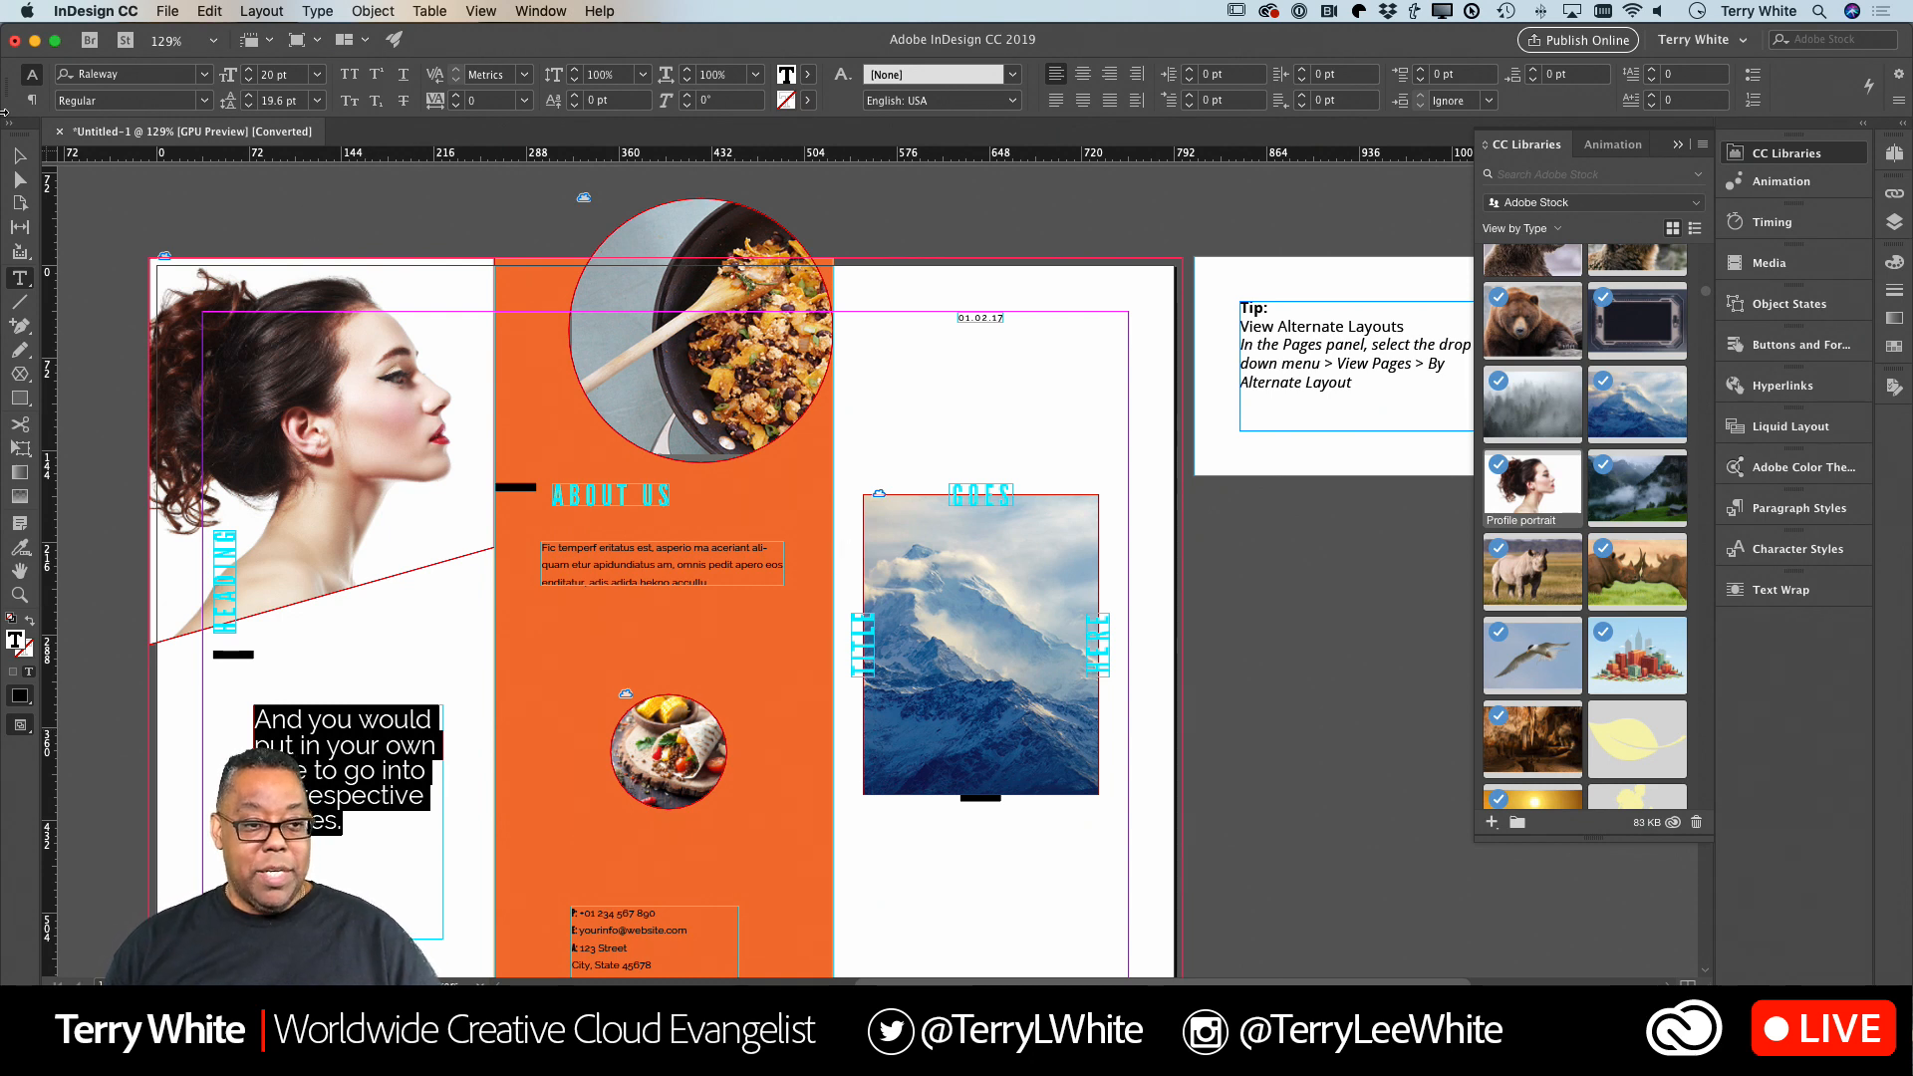
pyautogui.press('Escape')
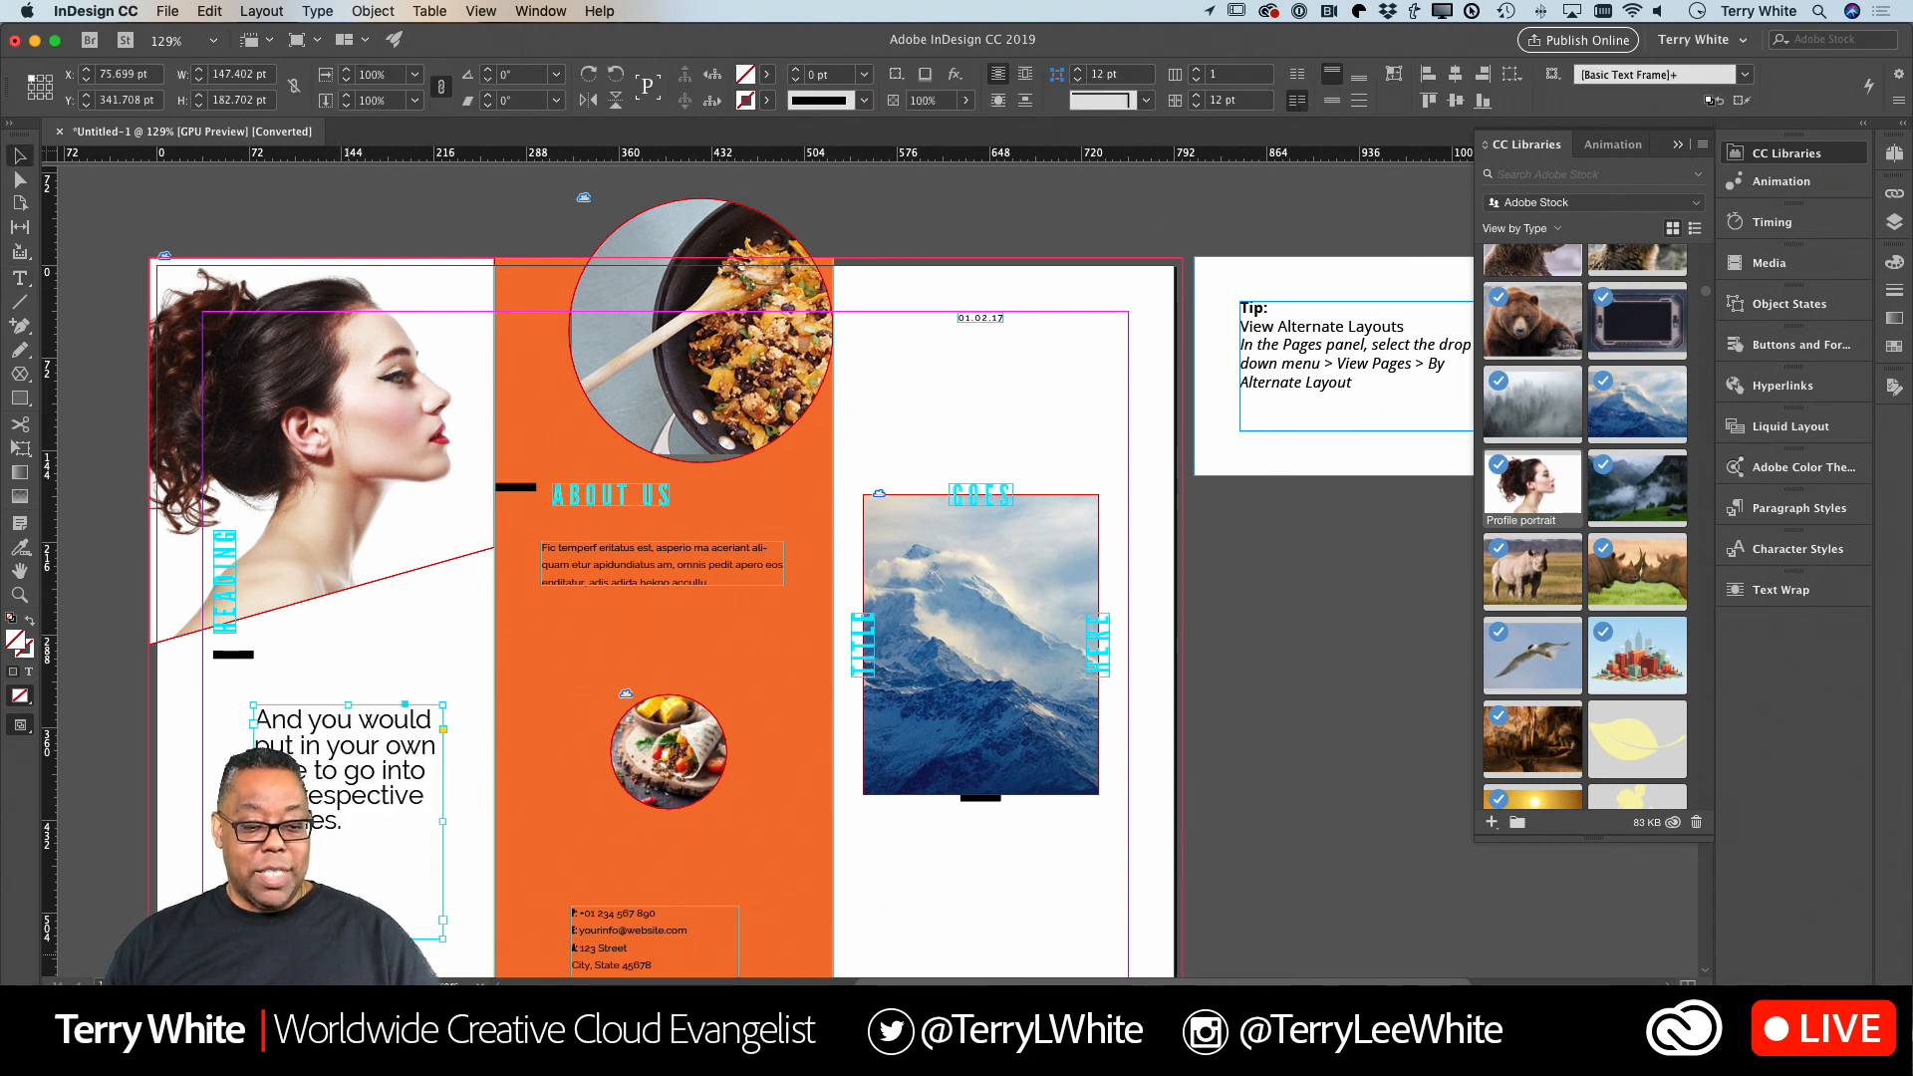
# Shorten the first panel's body text frame and move it left to line up with the black bar under the heading.
pyautogui.moveTo(347, 938); pyautogui.dragTo(315, 803)
pyautogui.doubleClick(357, 792)
pyautogui.click(443, 758)
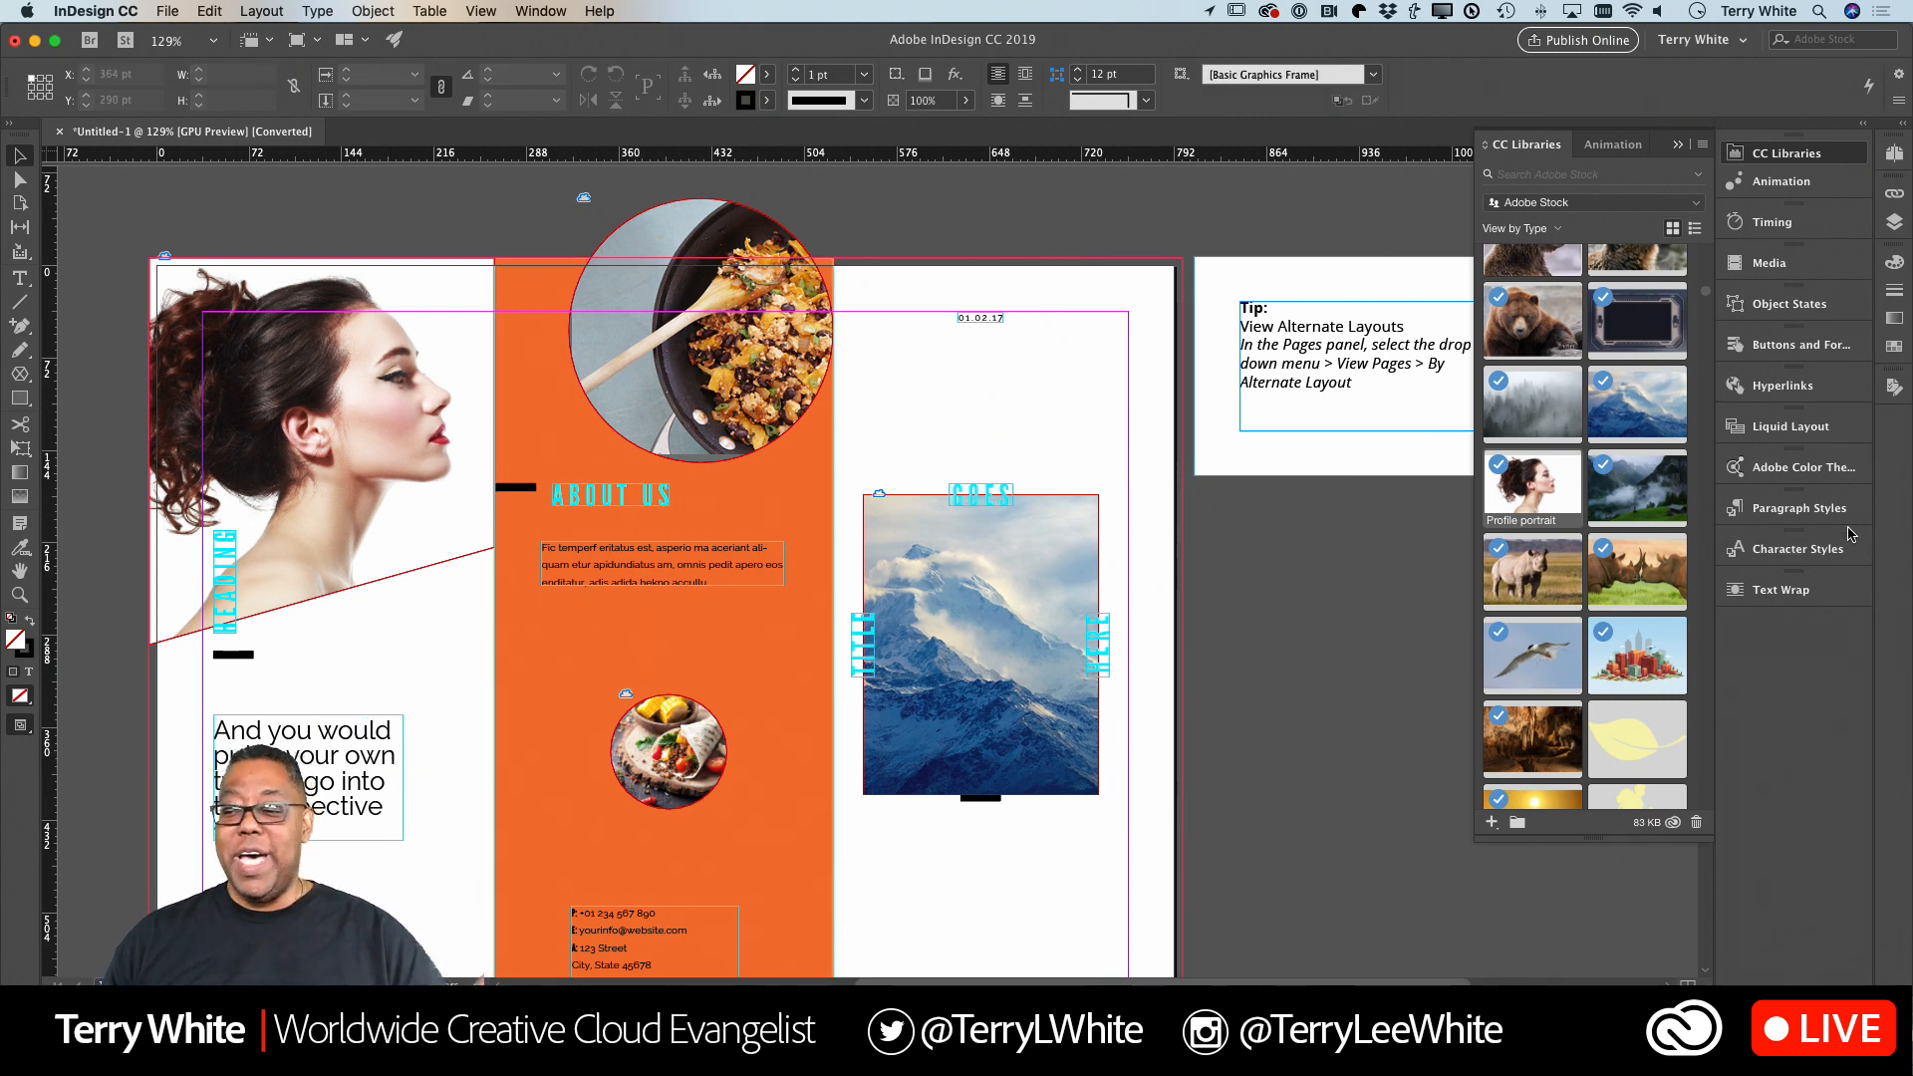
# Set the Title/Heading paragraph style's character color to [Black].
pyautogui.click(1777, 509)
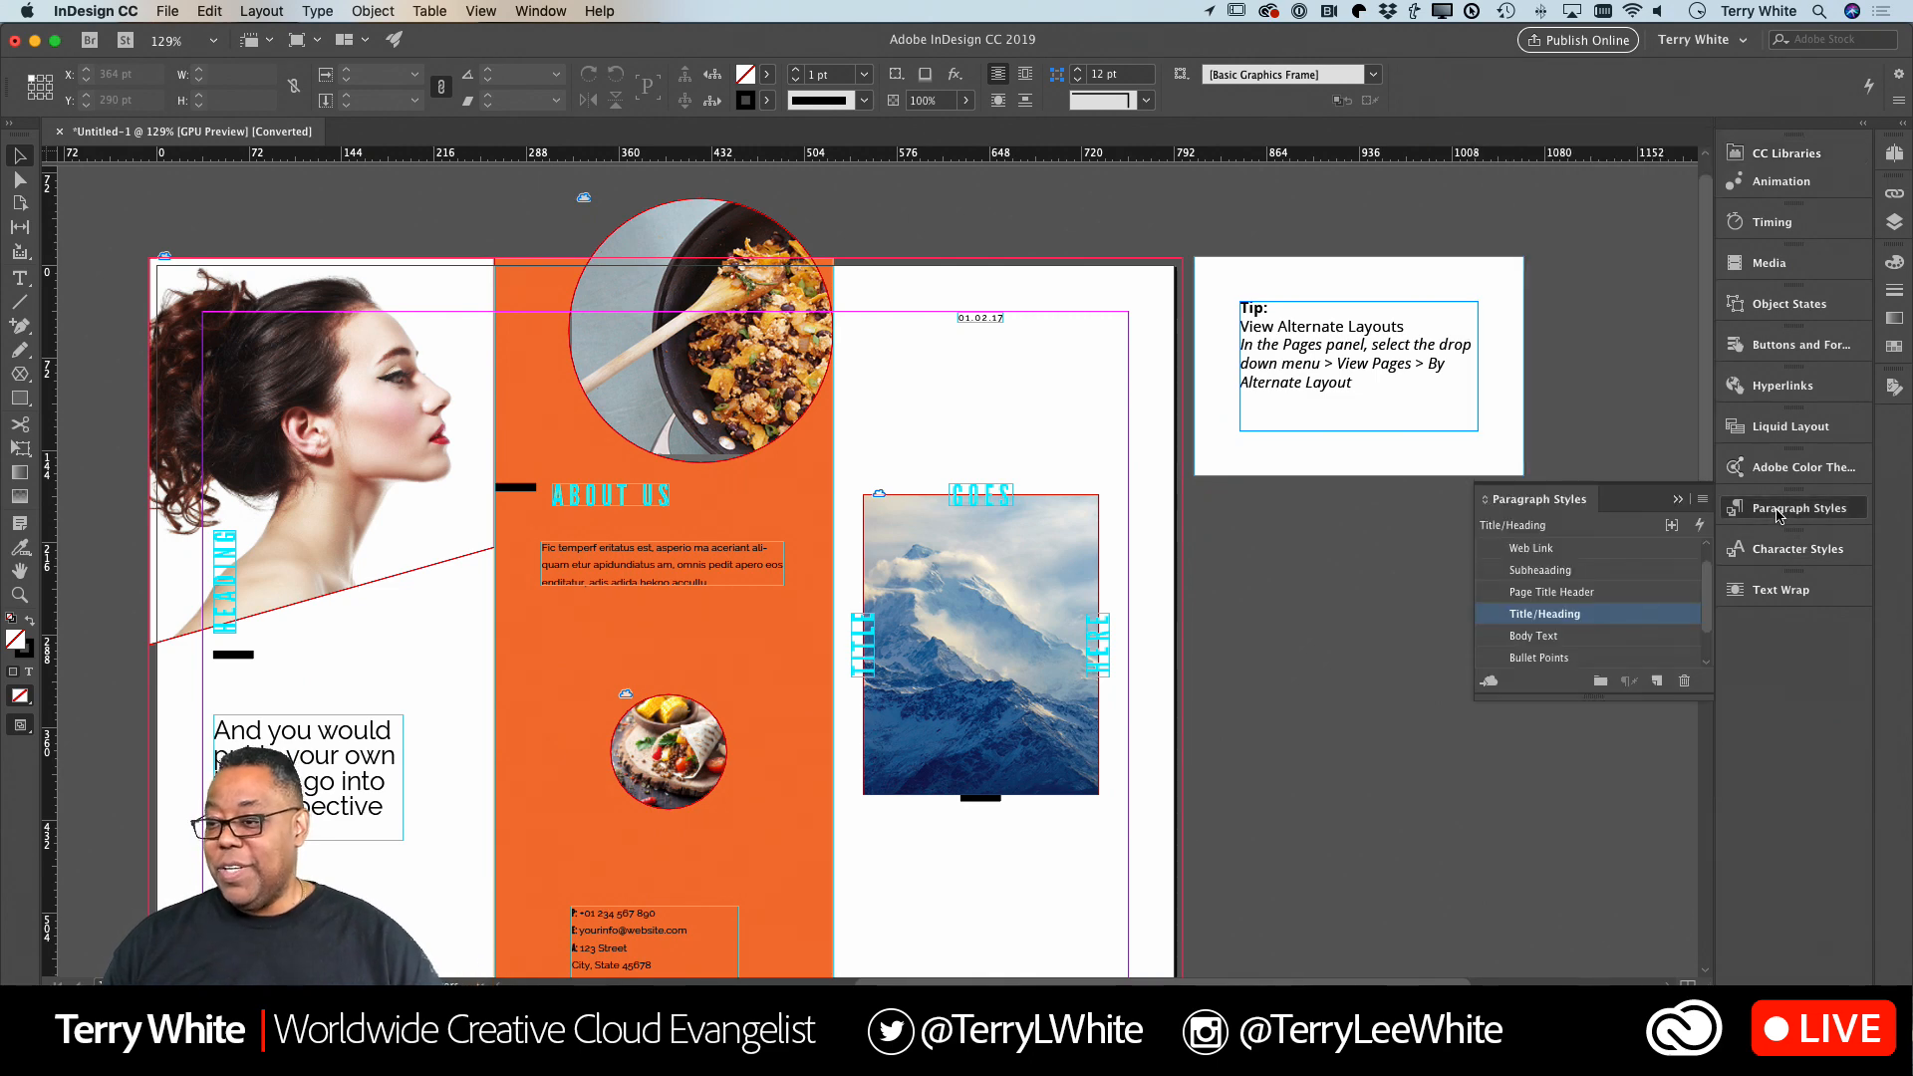
pyautogui.doubleClick(1575, 617)
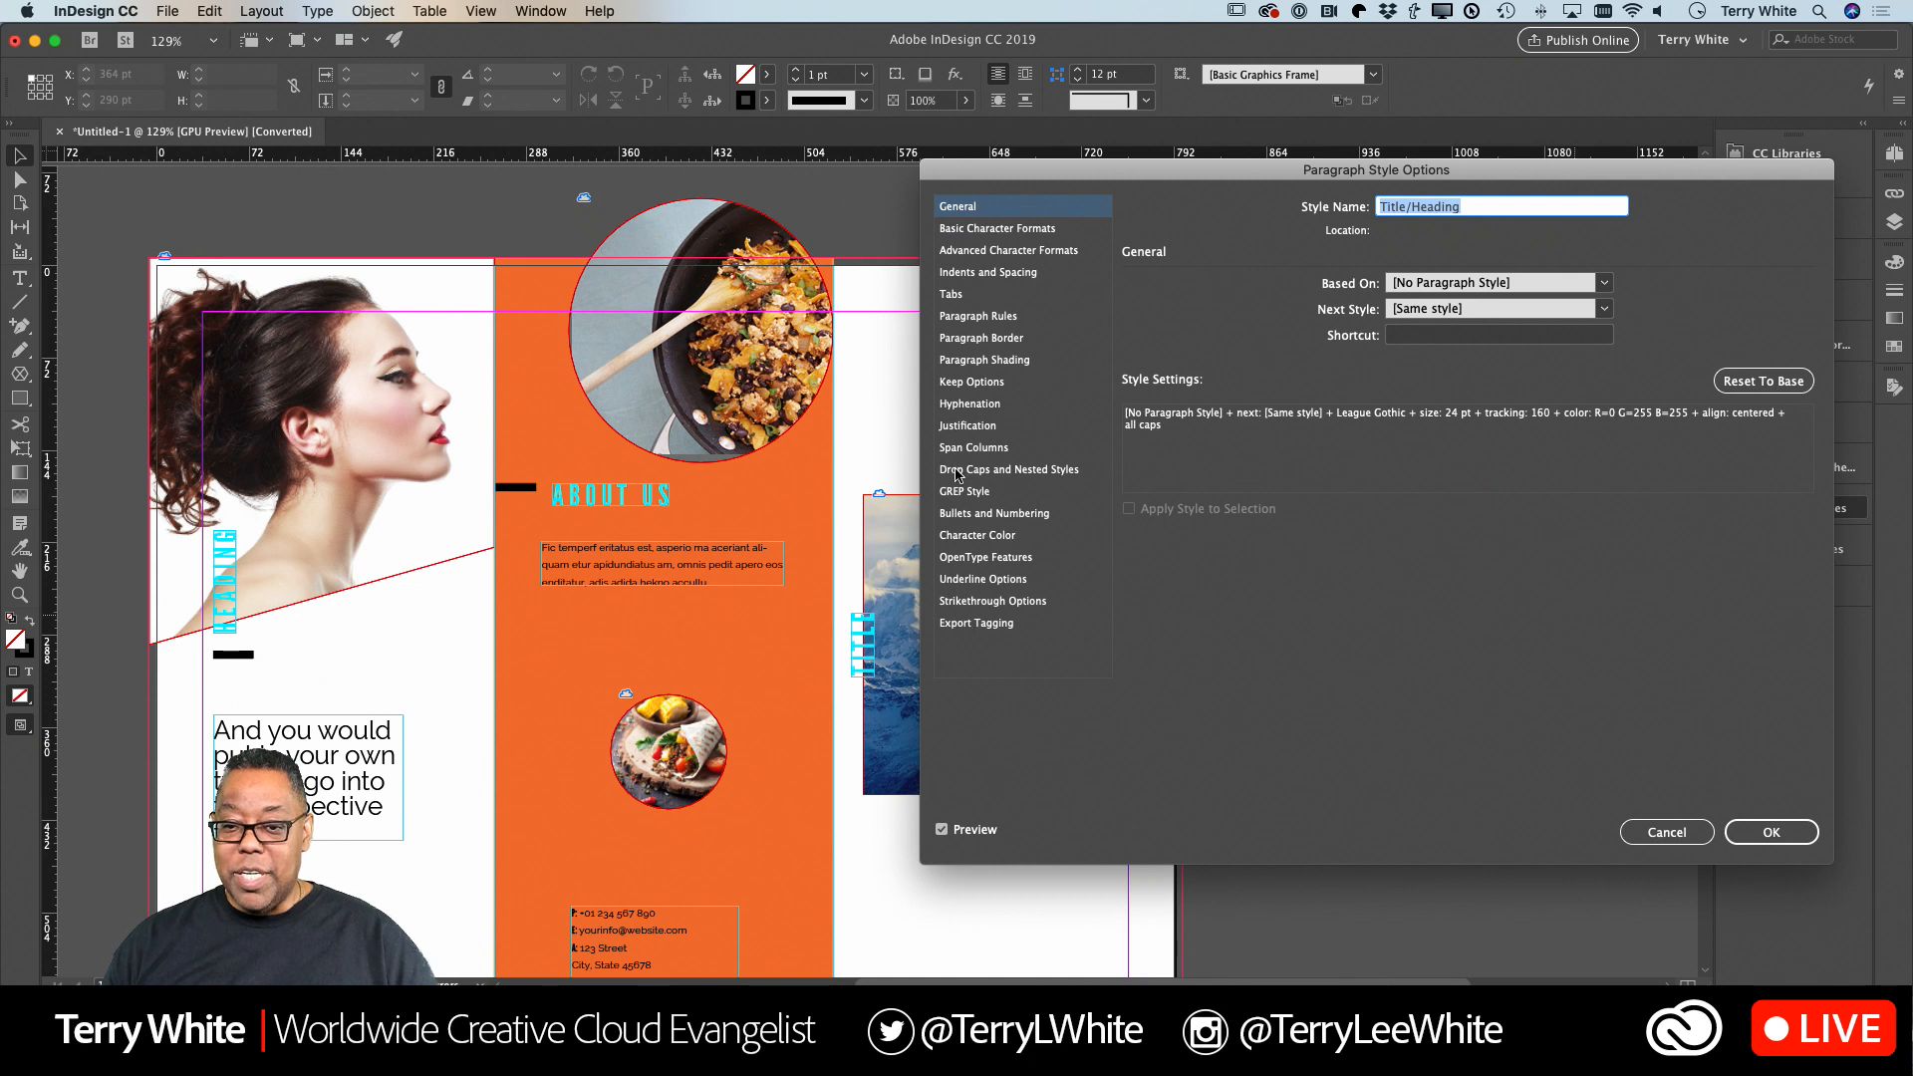
pyautogui.click(968, 536)
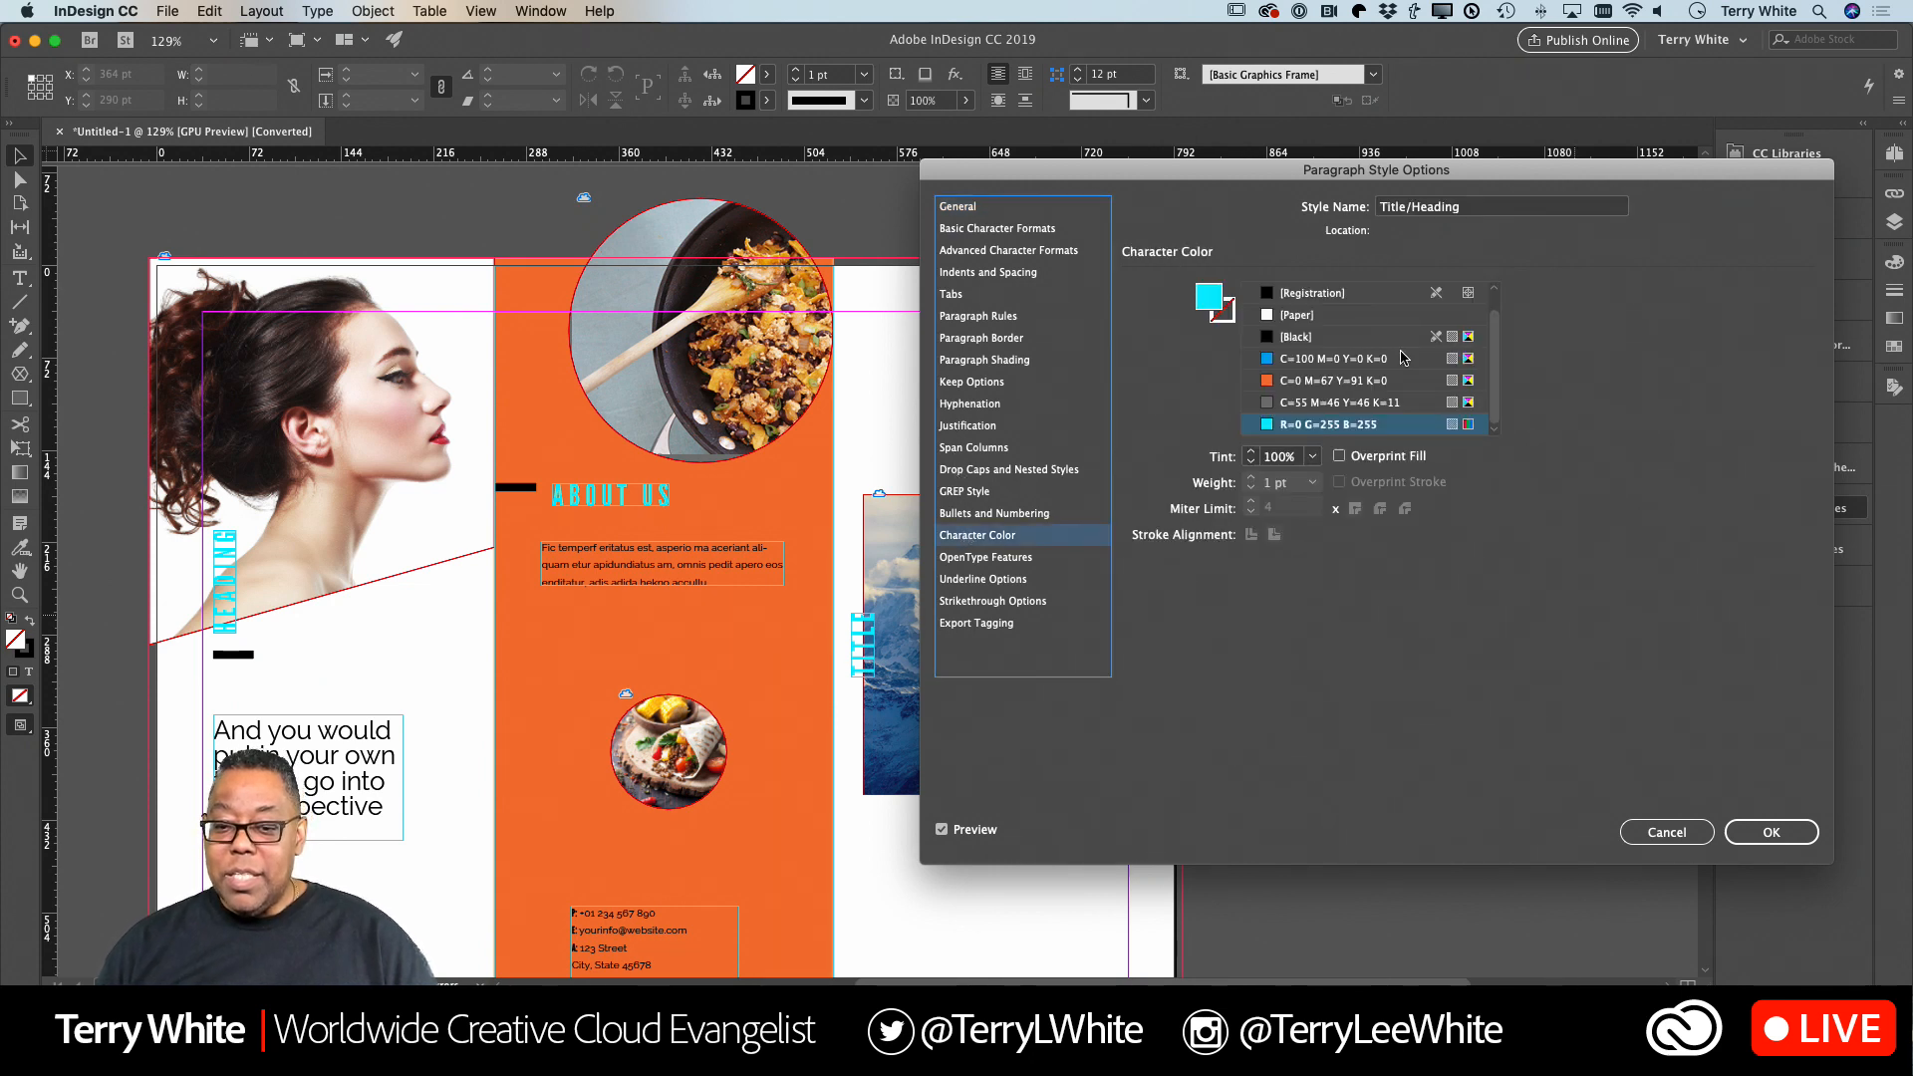
pyautogui.click(1307, 361)
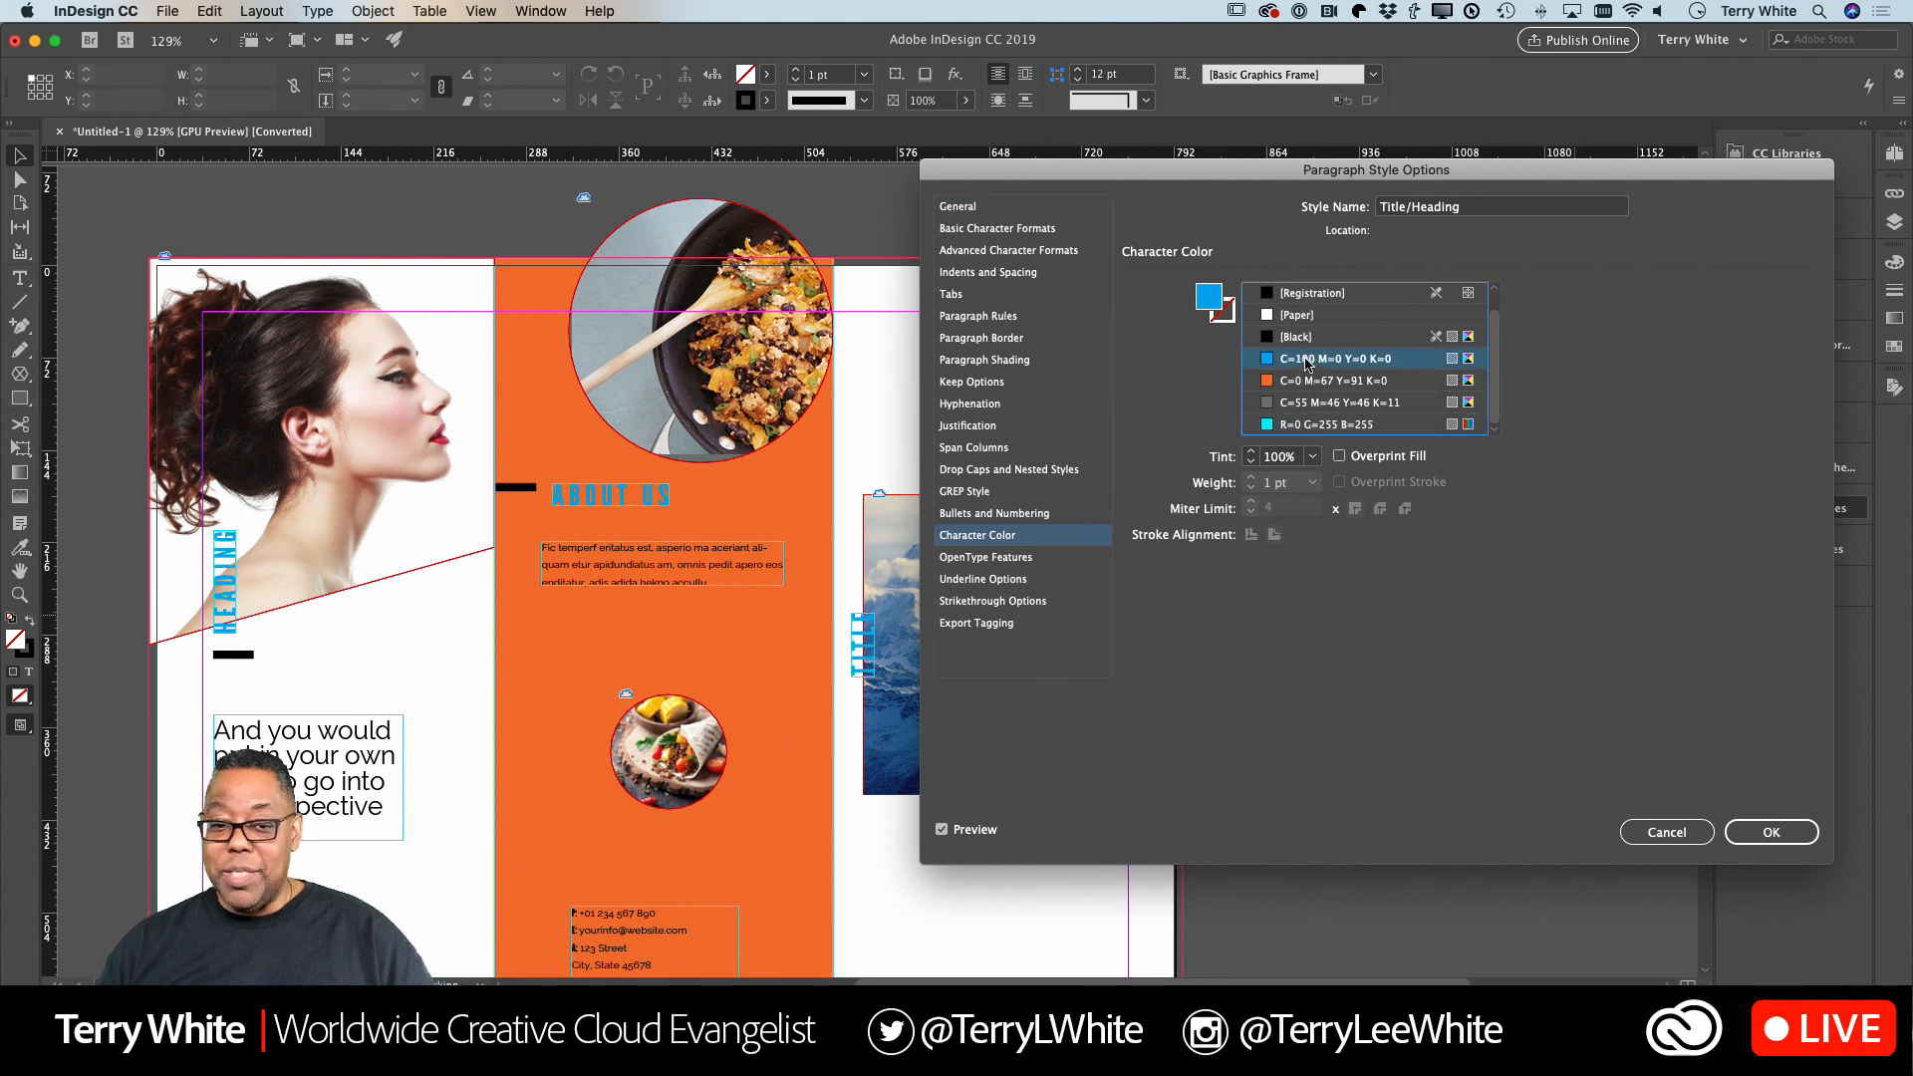
pyautogui.click(1299, 389)
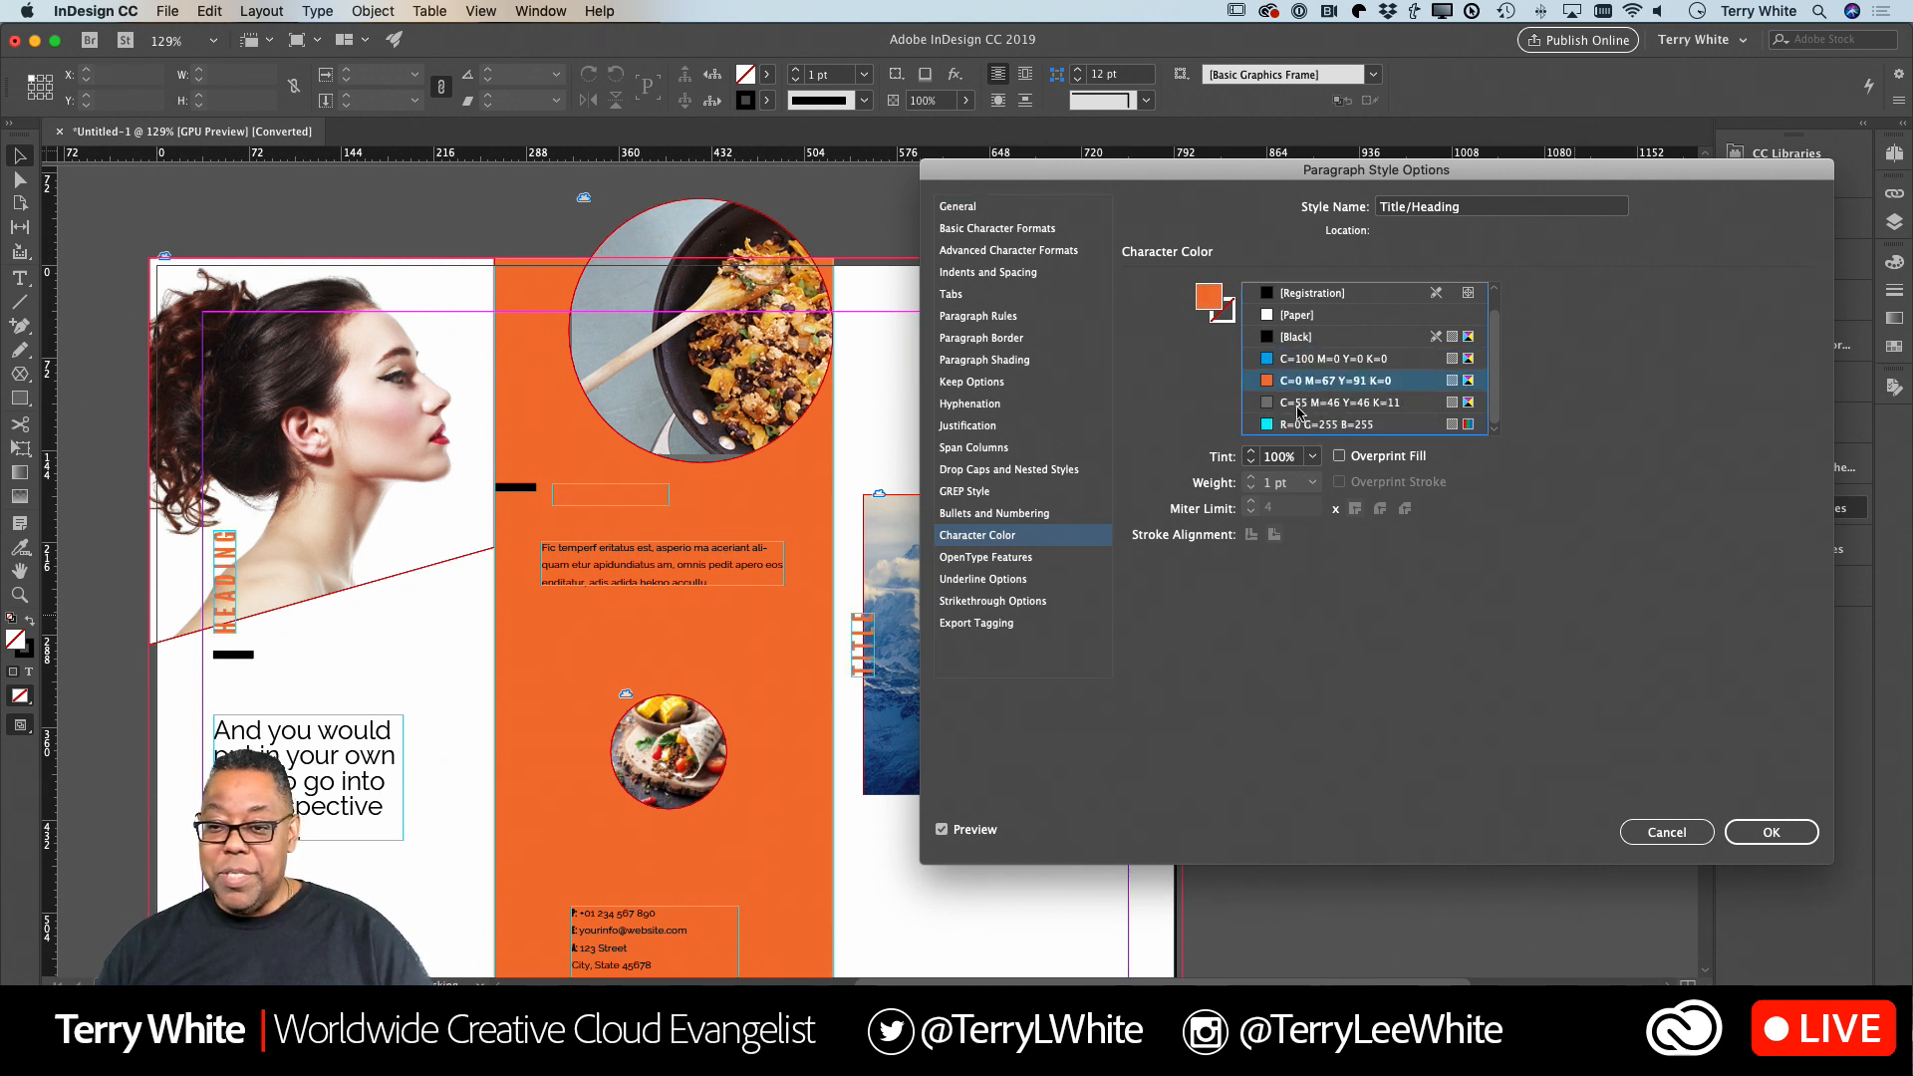
pyautogui.click(1291, 339)
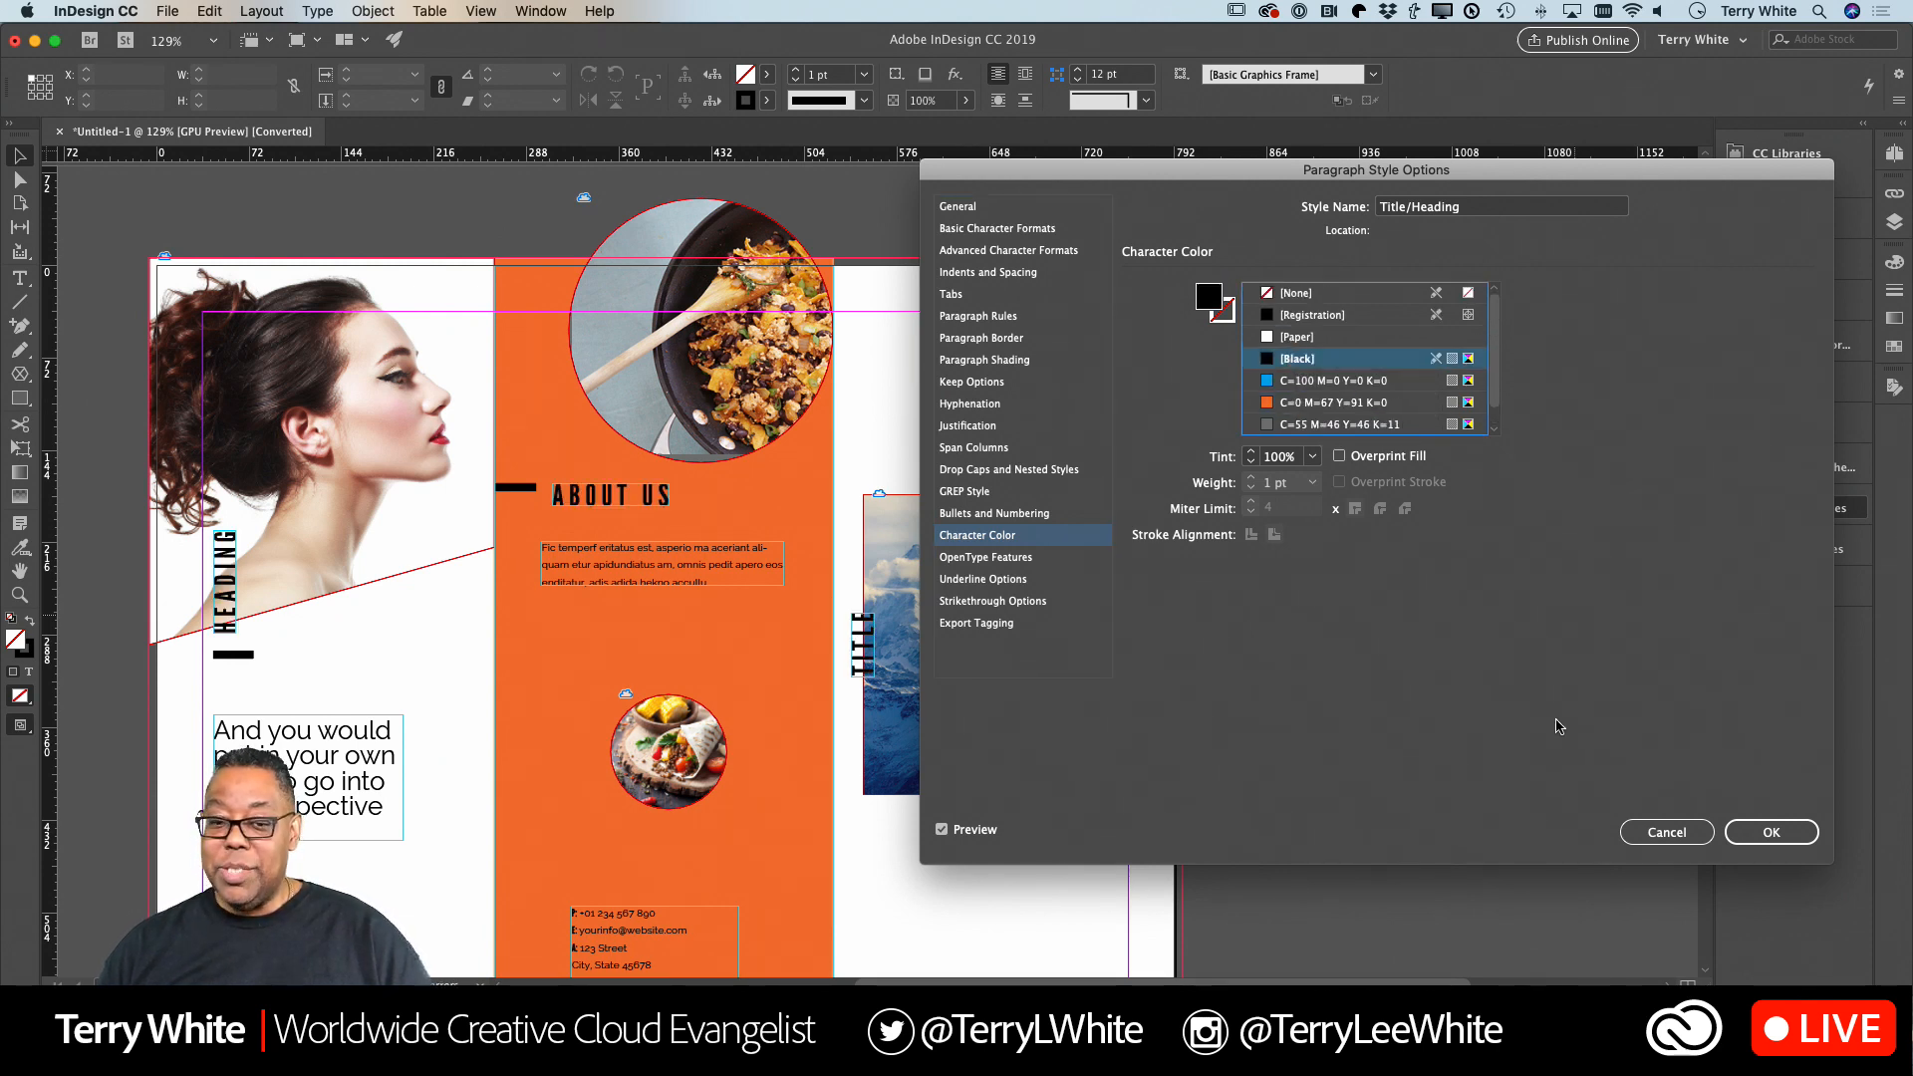
pyautogui.click(1771, 833)
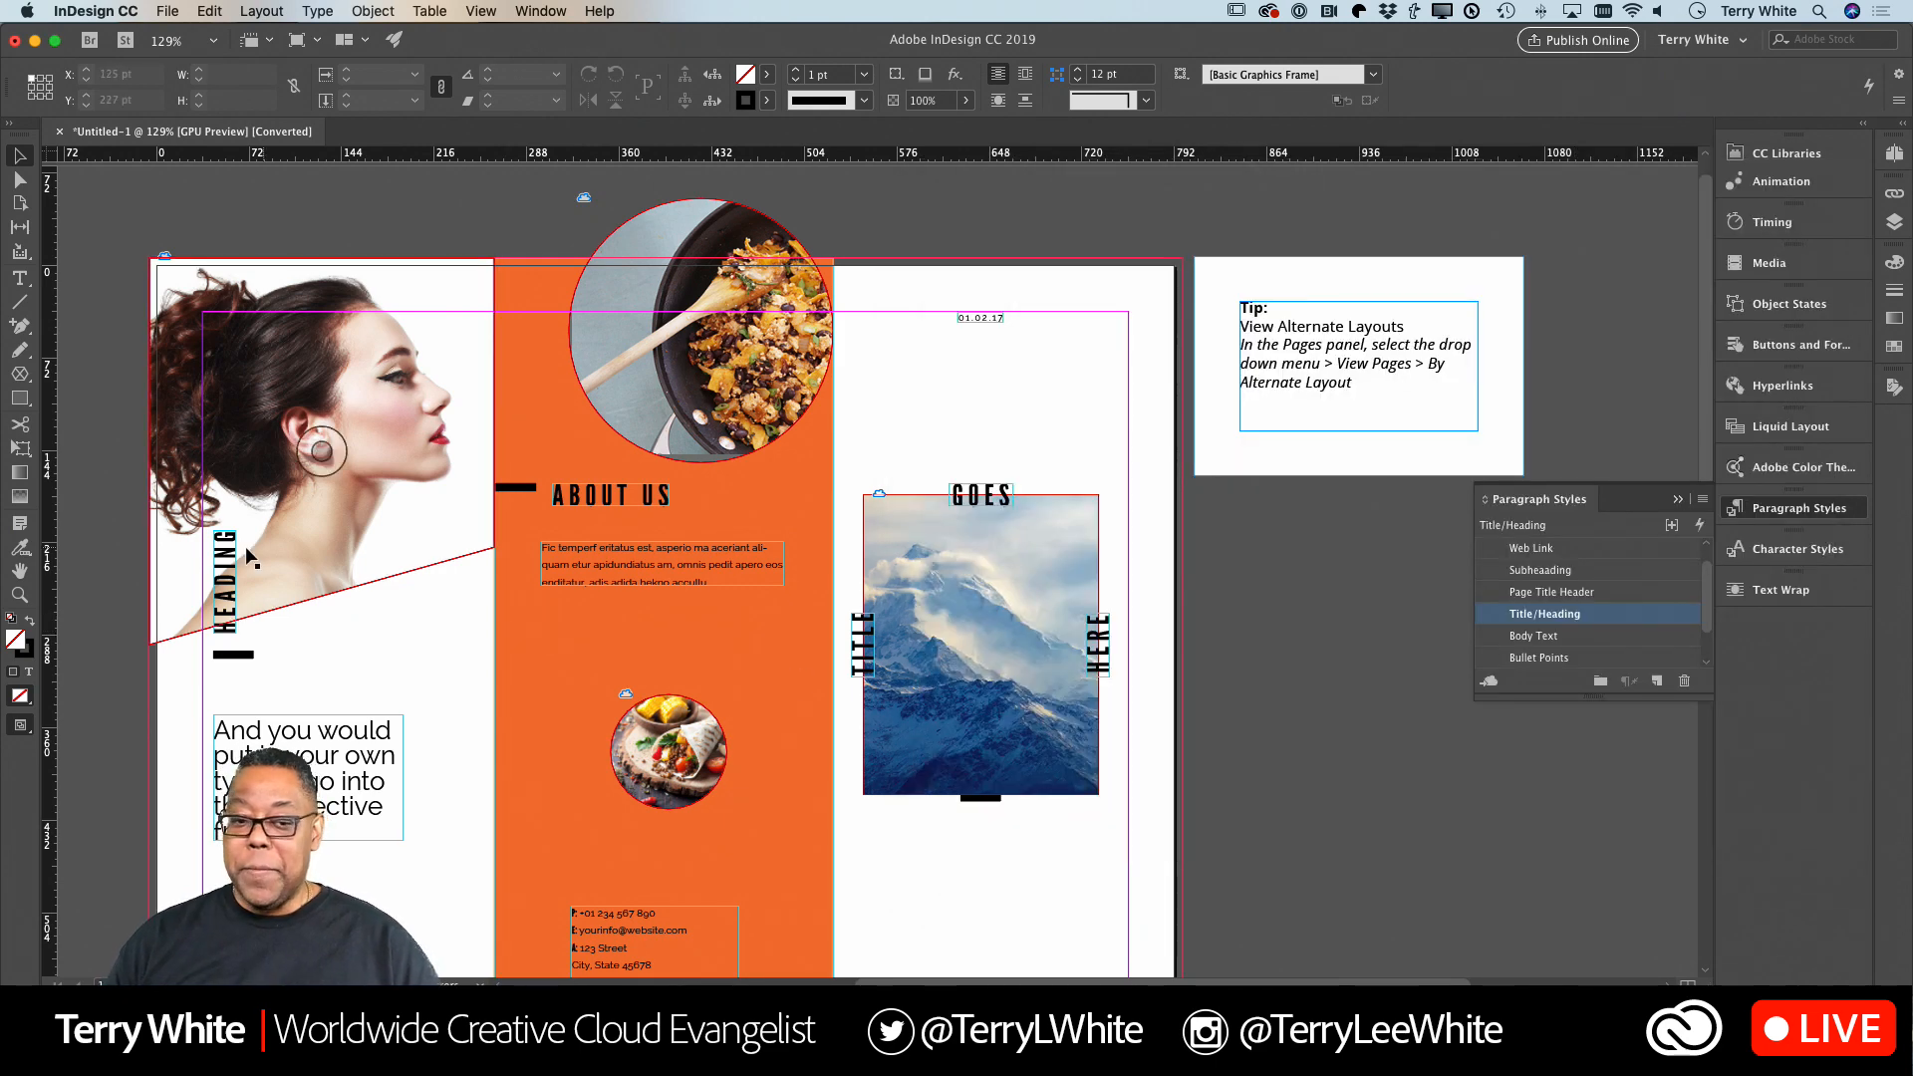
# Replace the vertical HEADING text over the portrait with "WE'RE COOL" and deselect the frame.
pyautogui.doubleClick(228, 590)
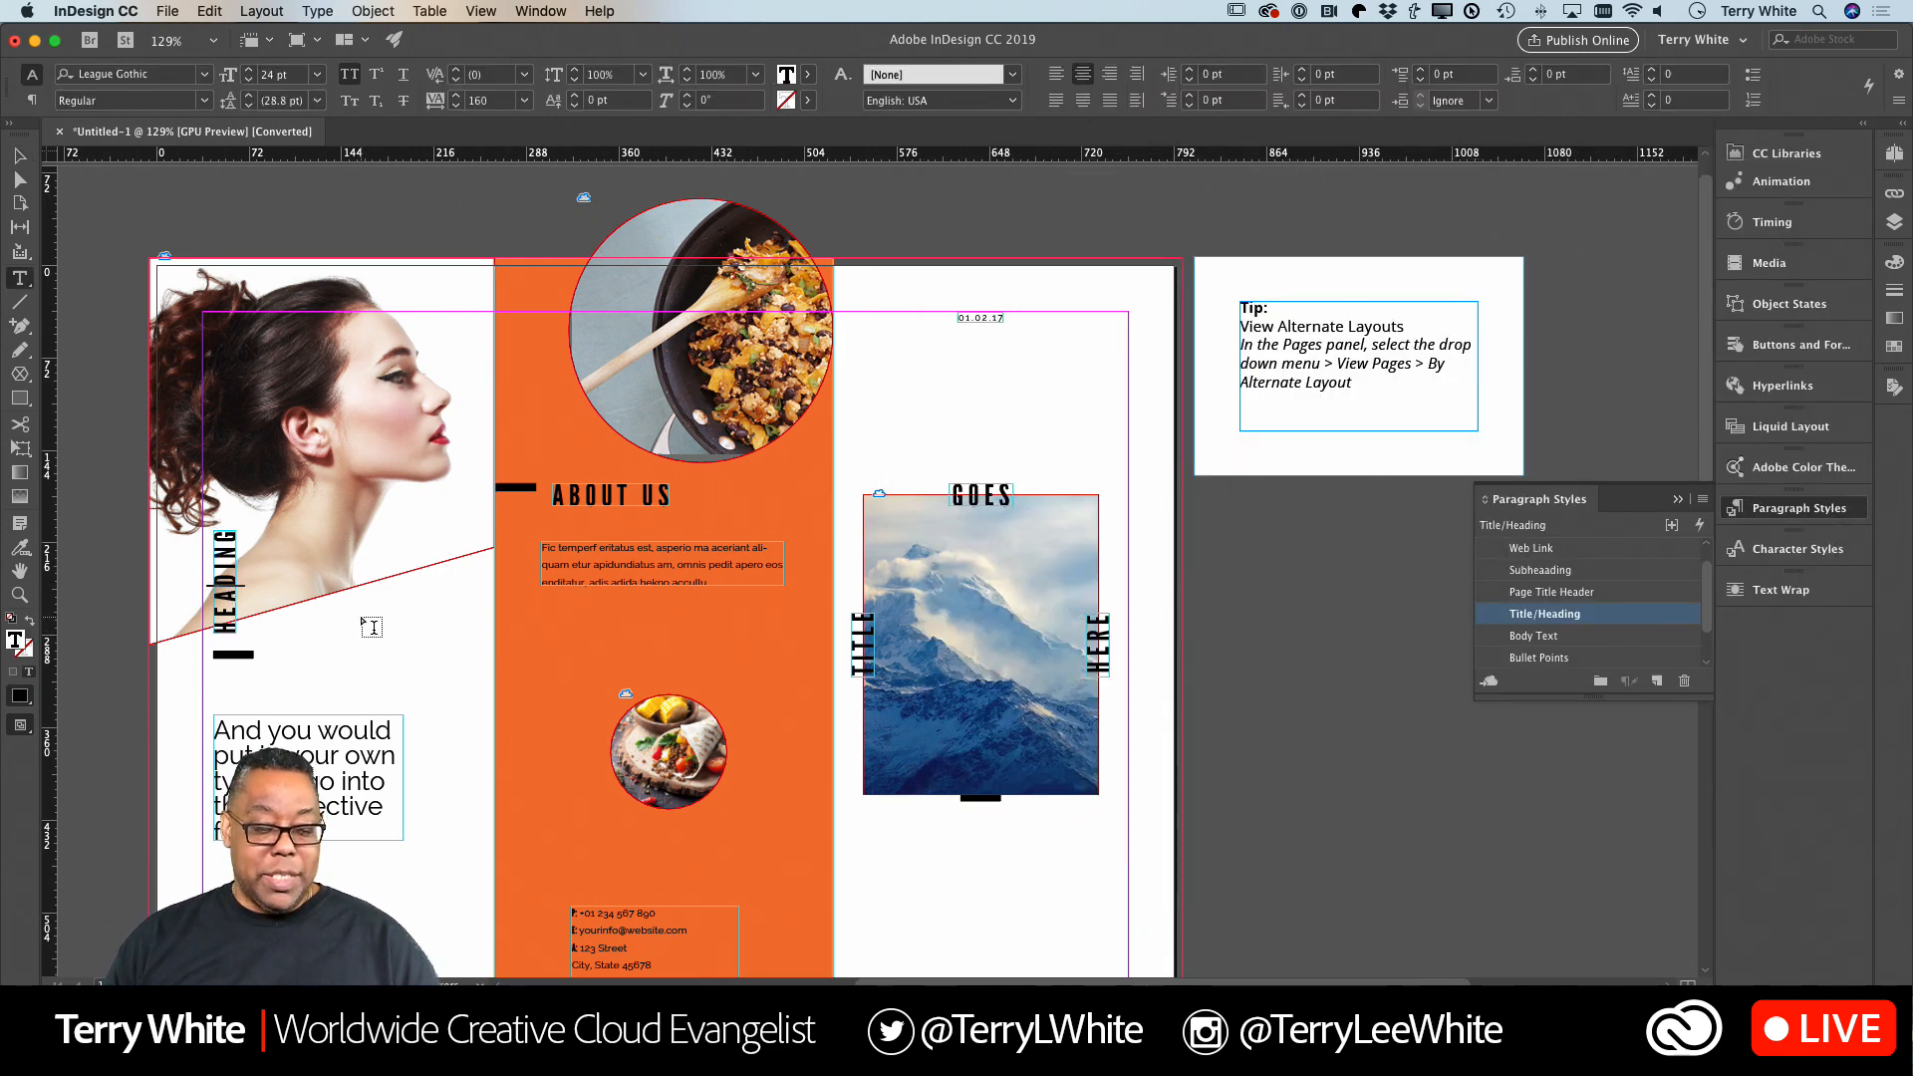
pyautogui.doubleClick(227, 588)
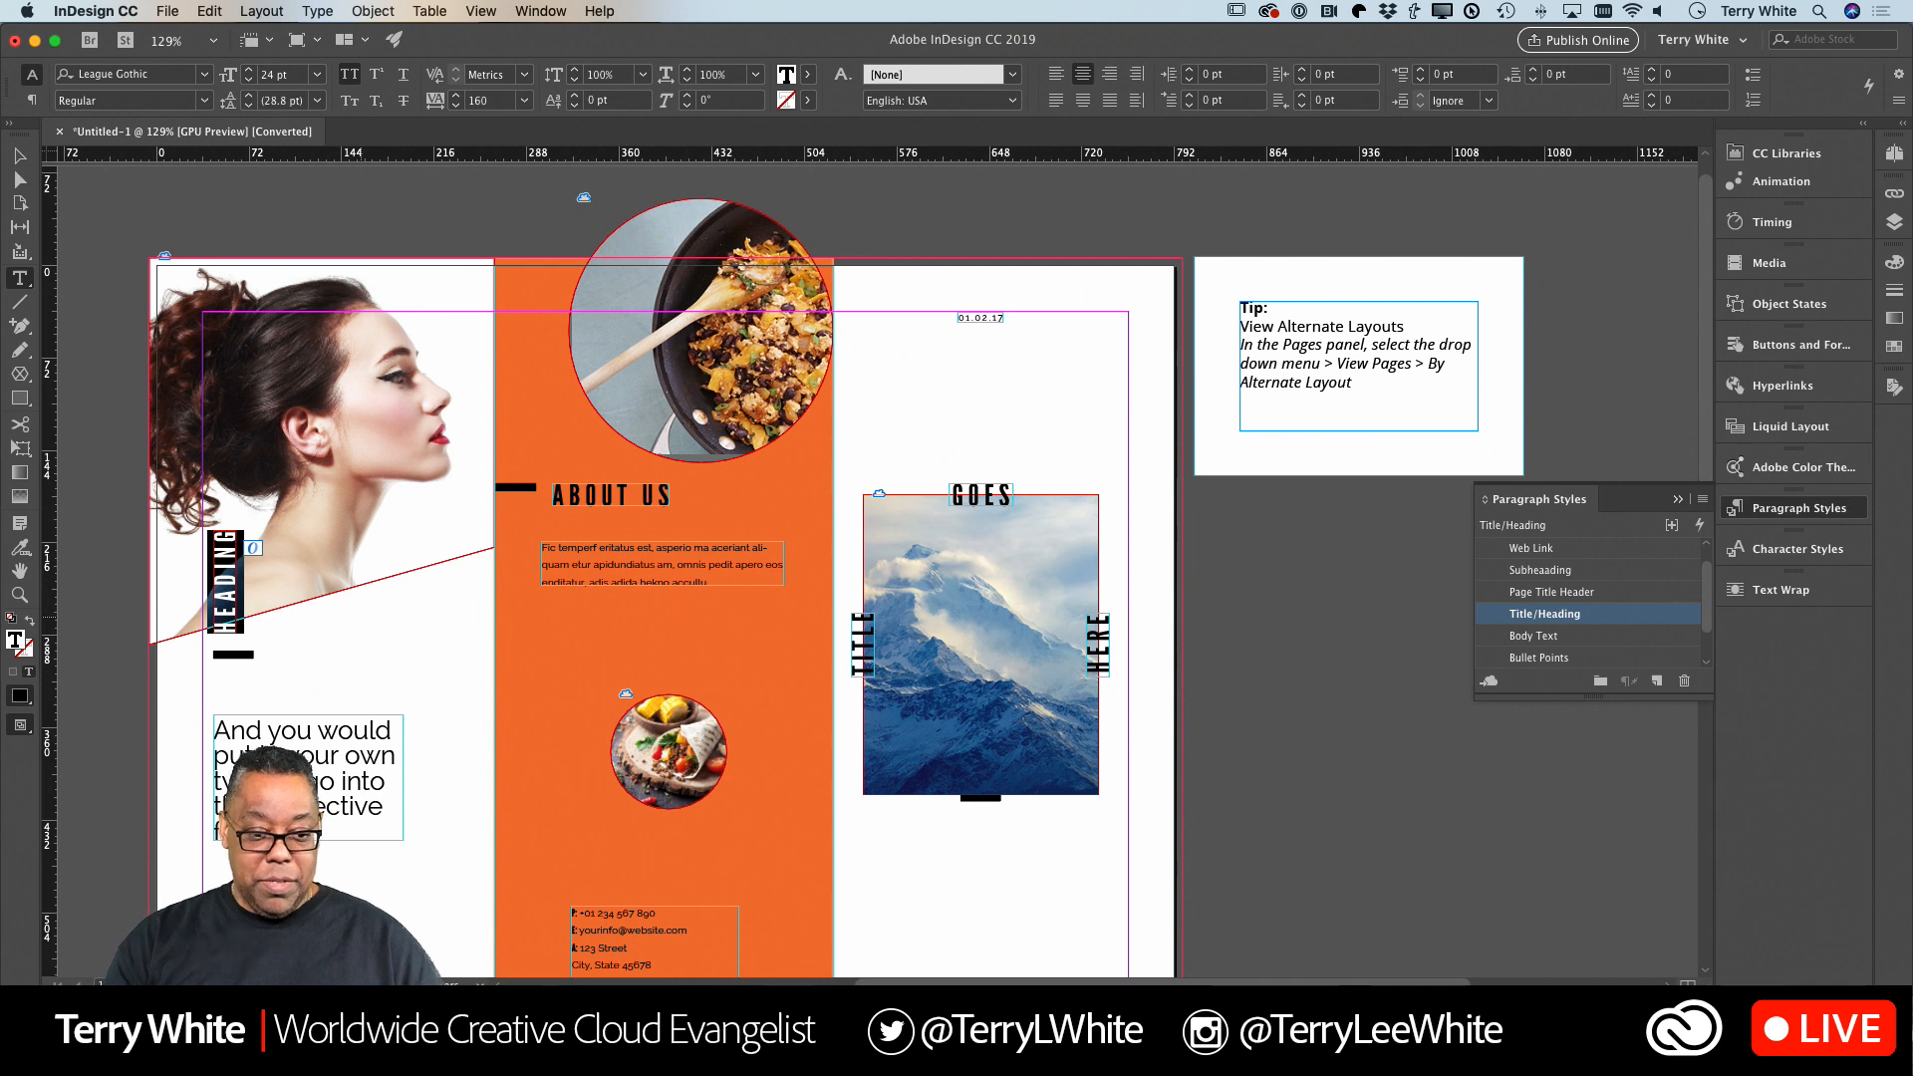
pyautogui.write('WE')
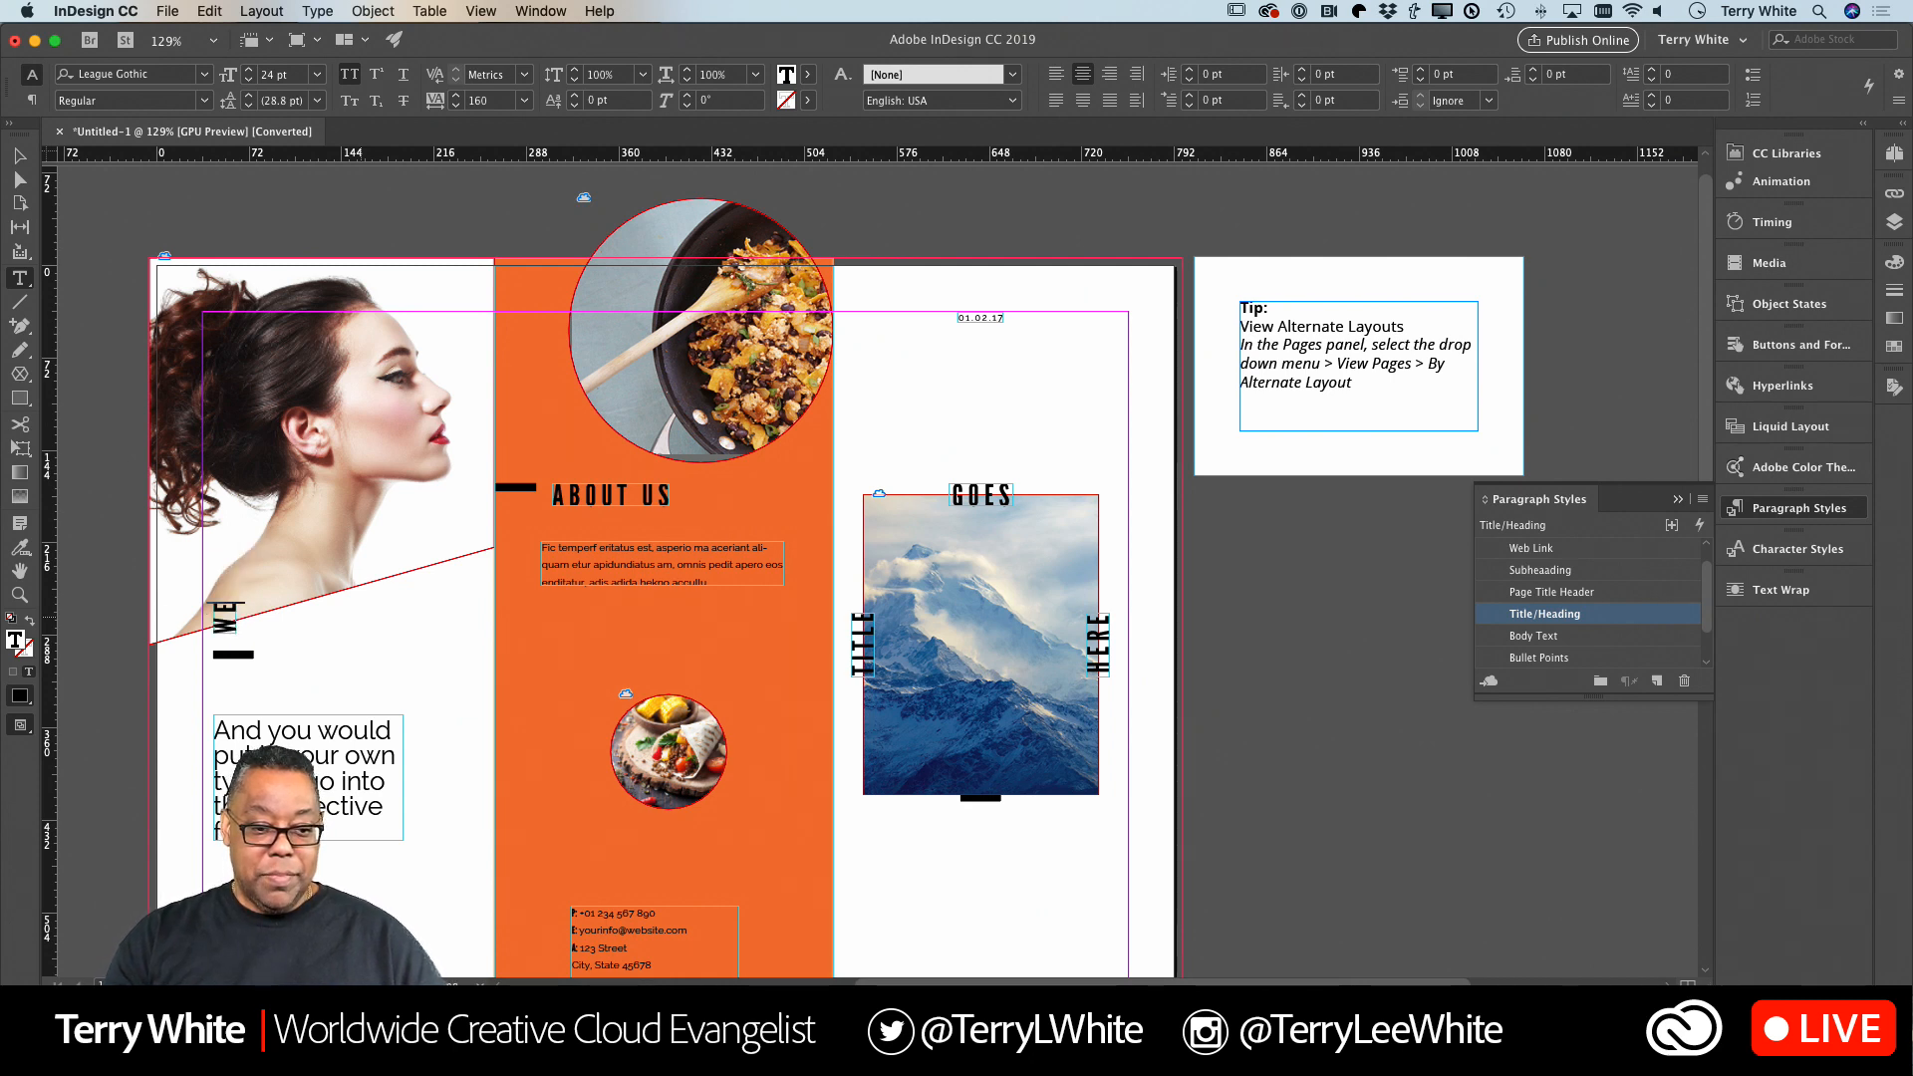
pyautogui.write("'RE")
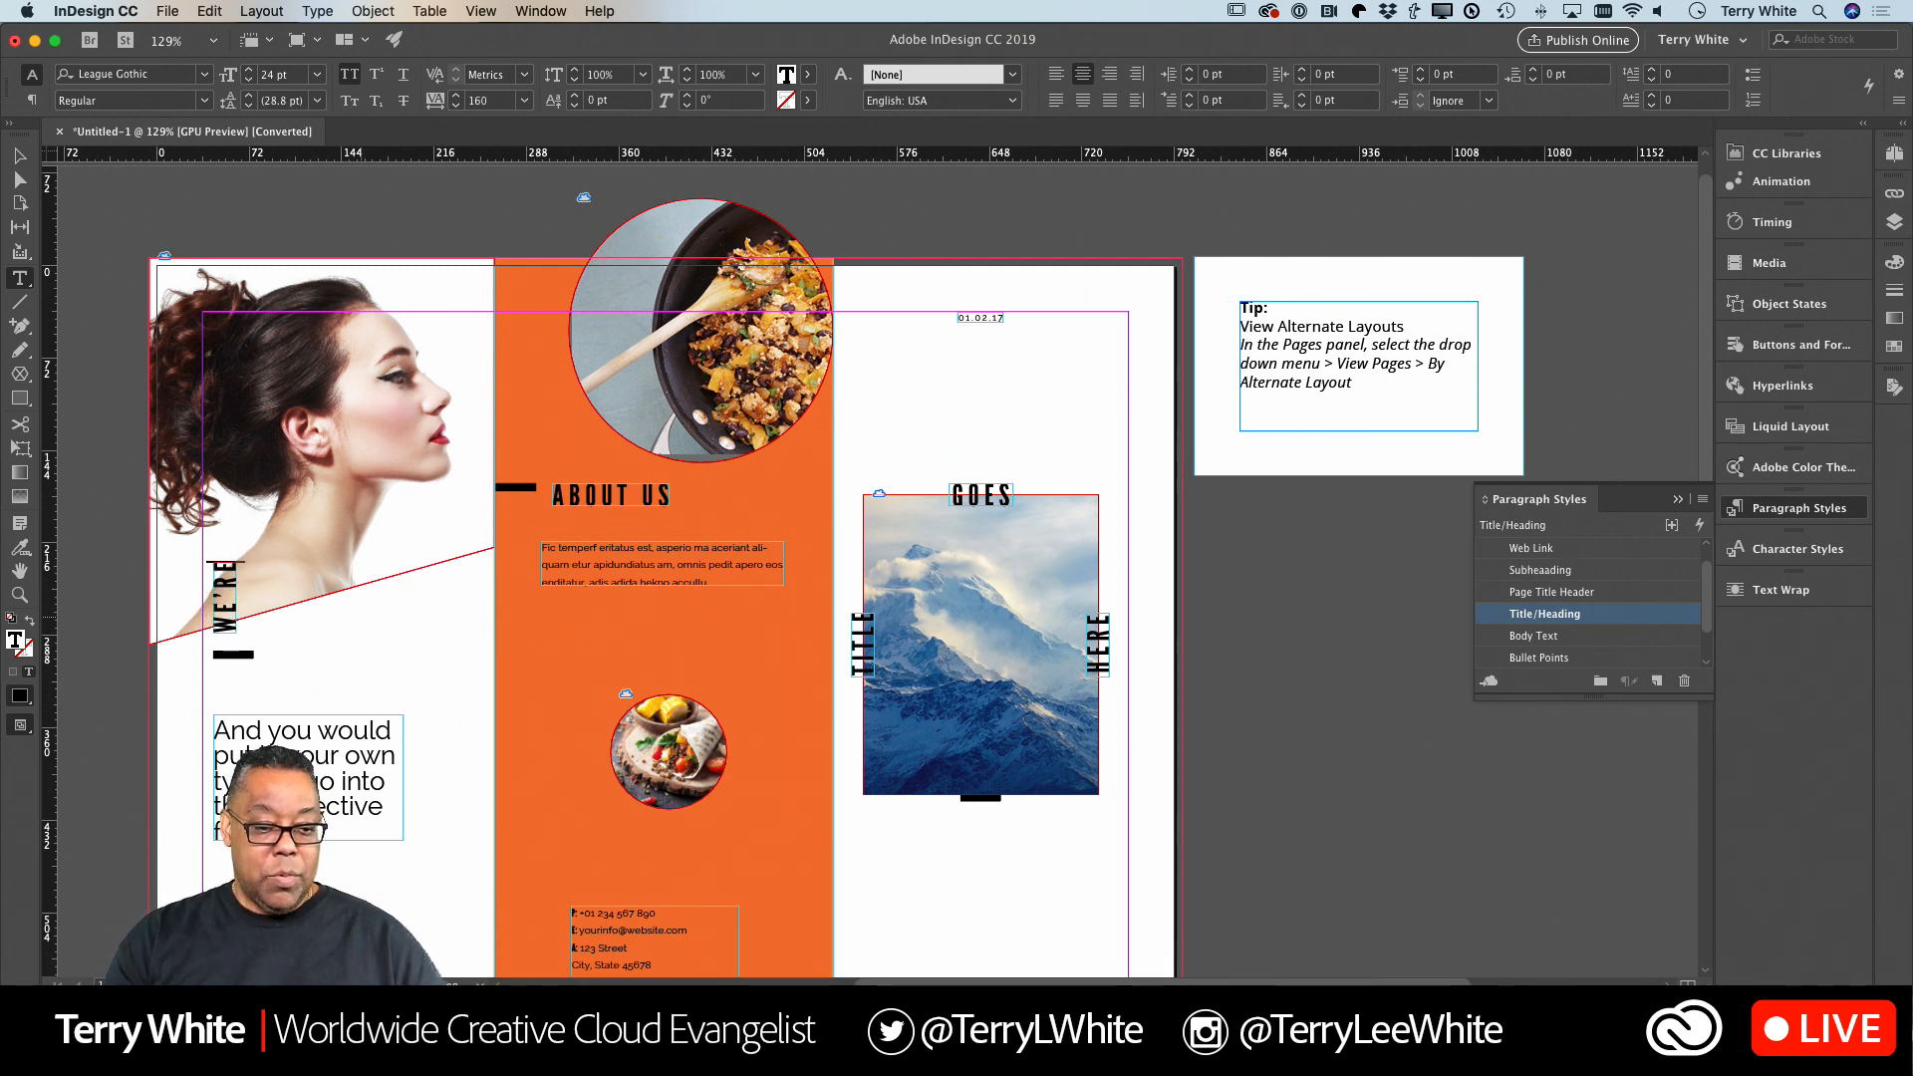
pyautogui.write(' COOL')
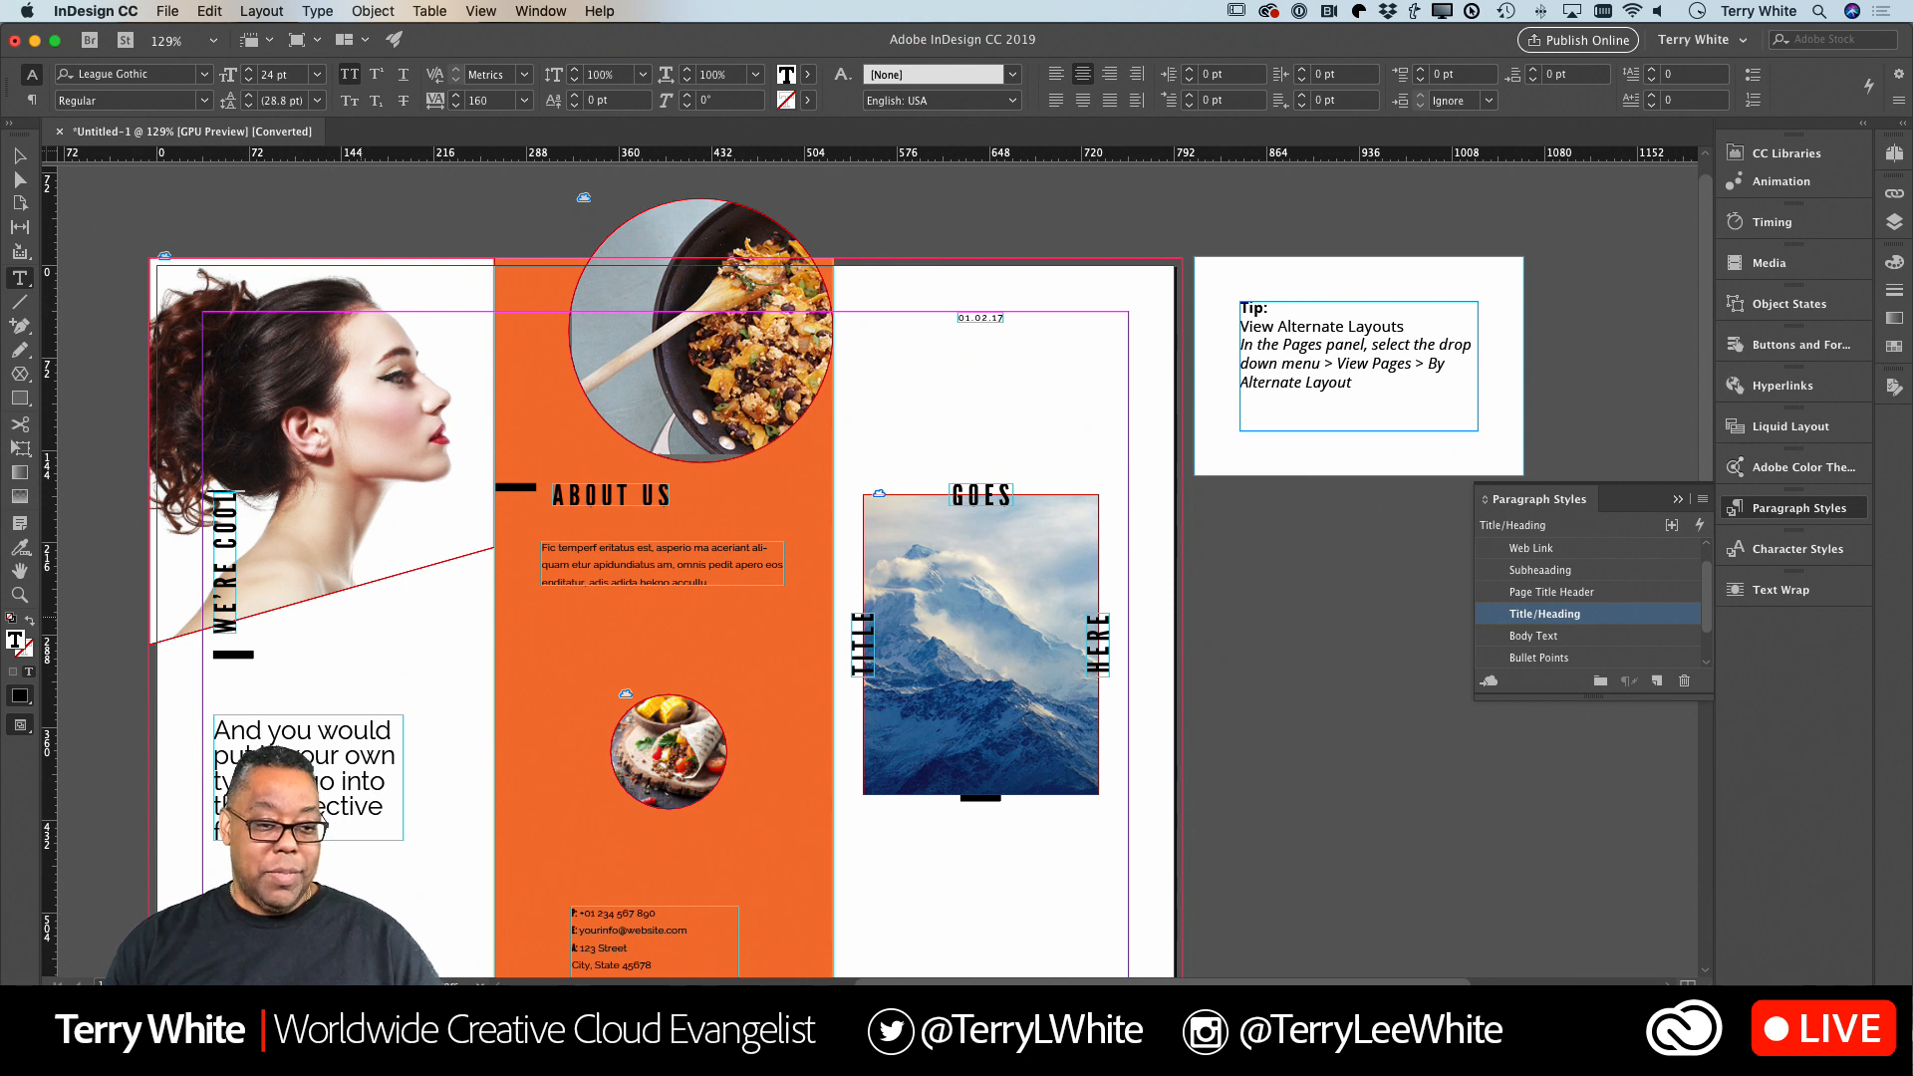
pyautogui.press('Escape')
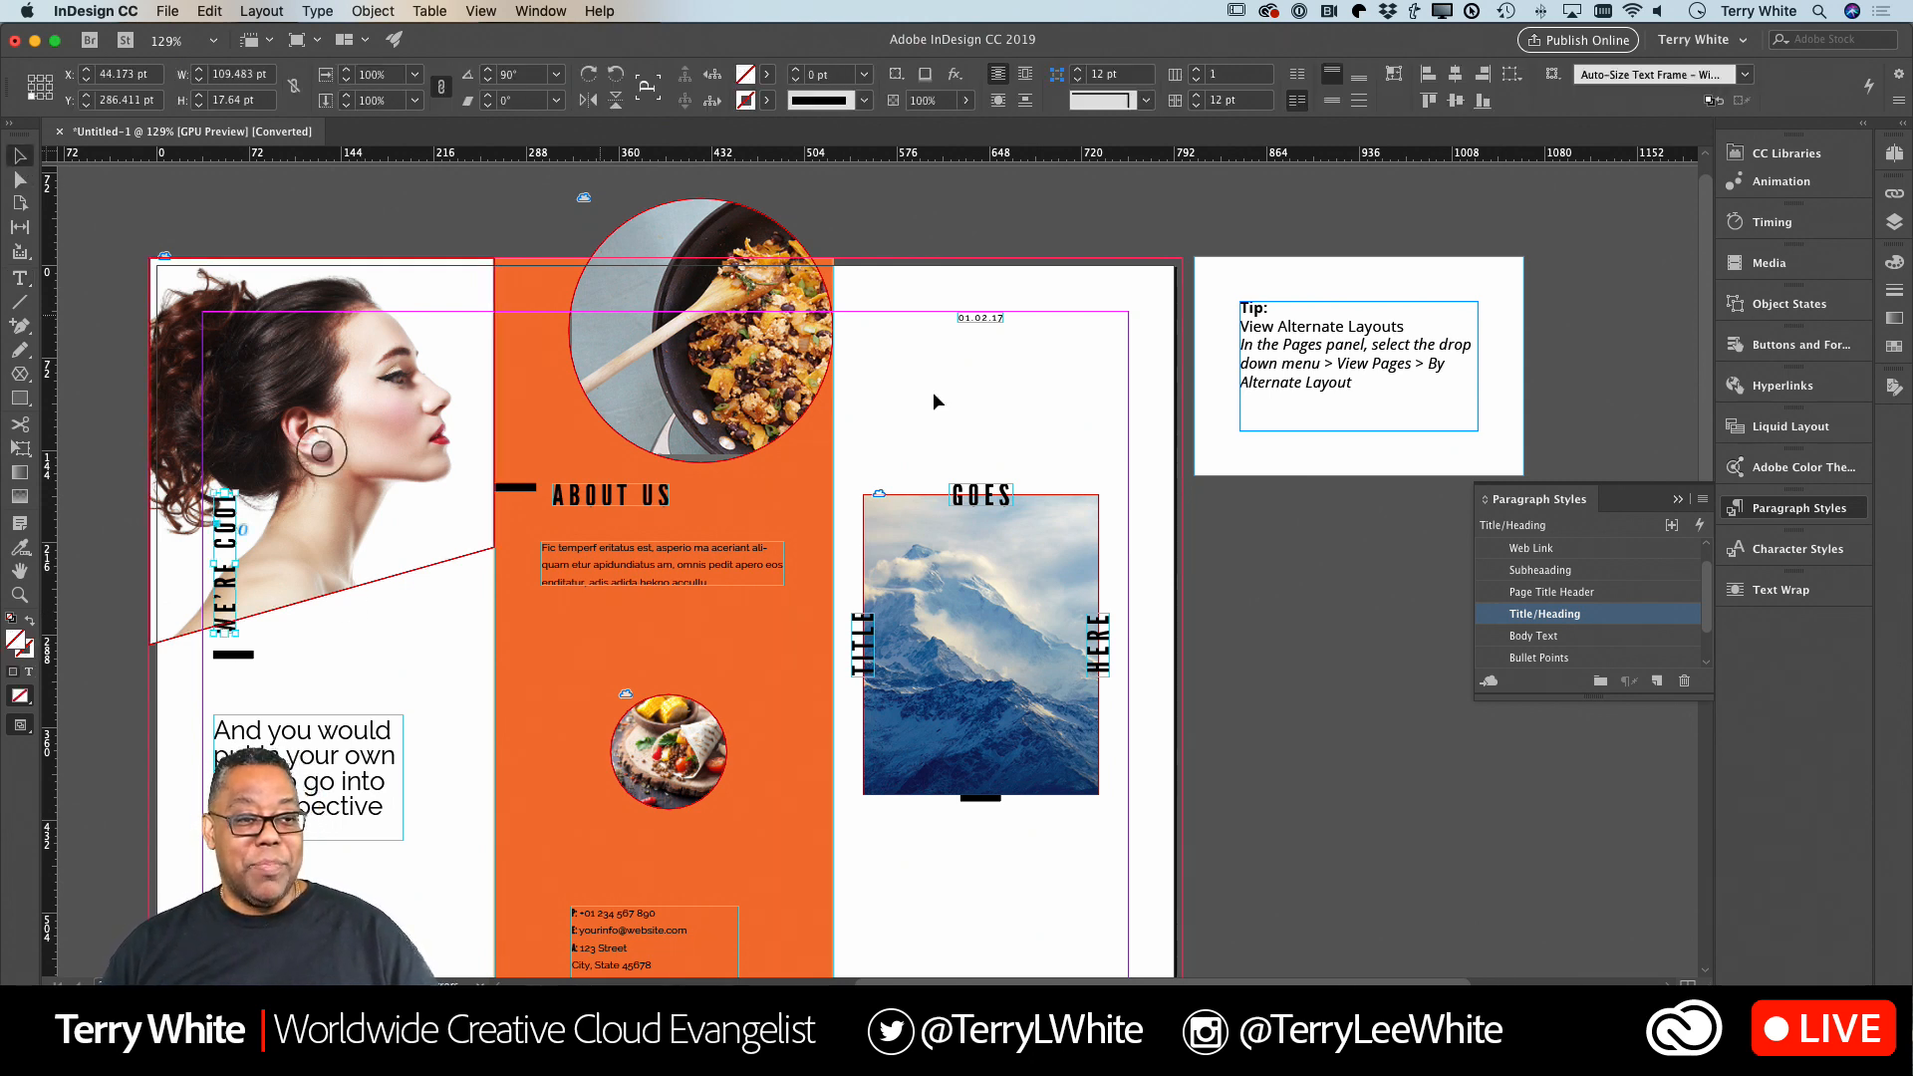
pyautogui.click(1108, 454)
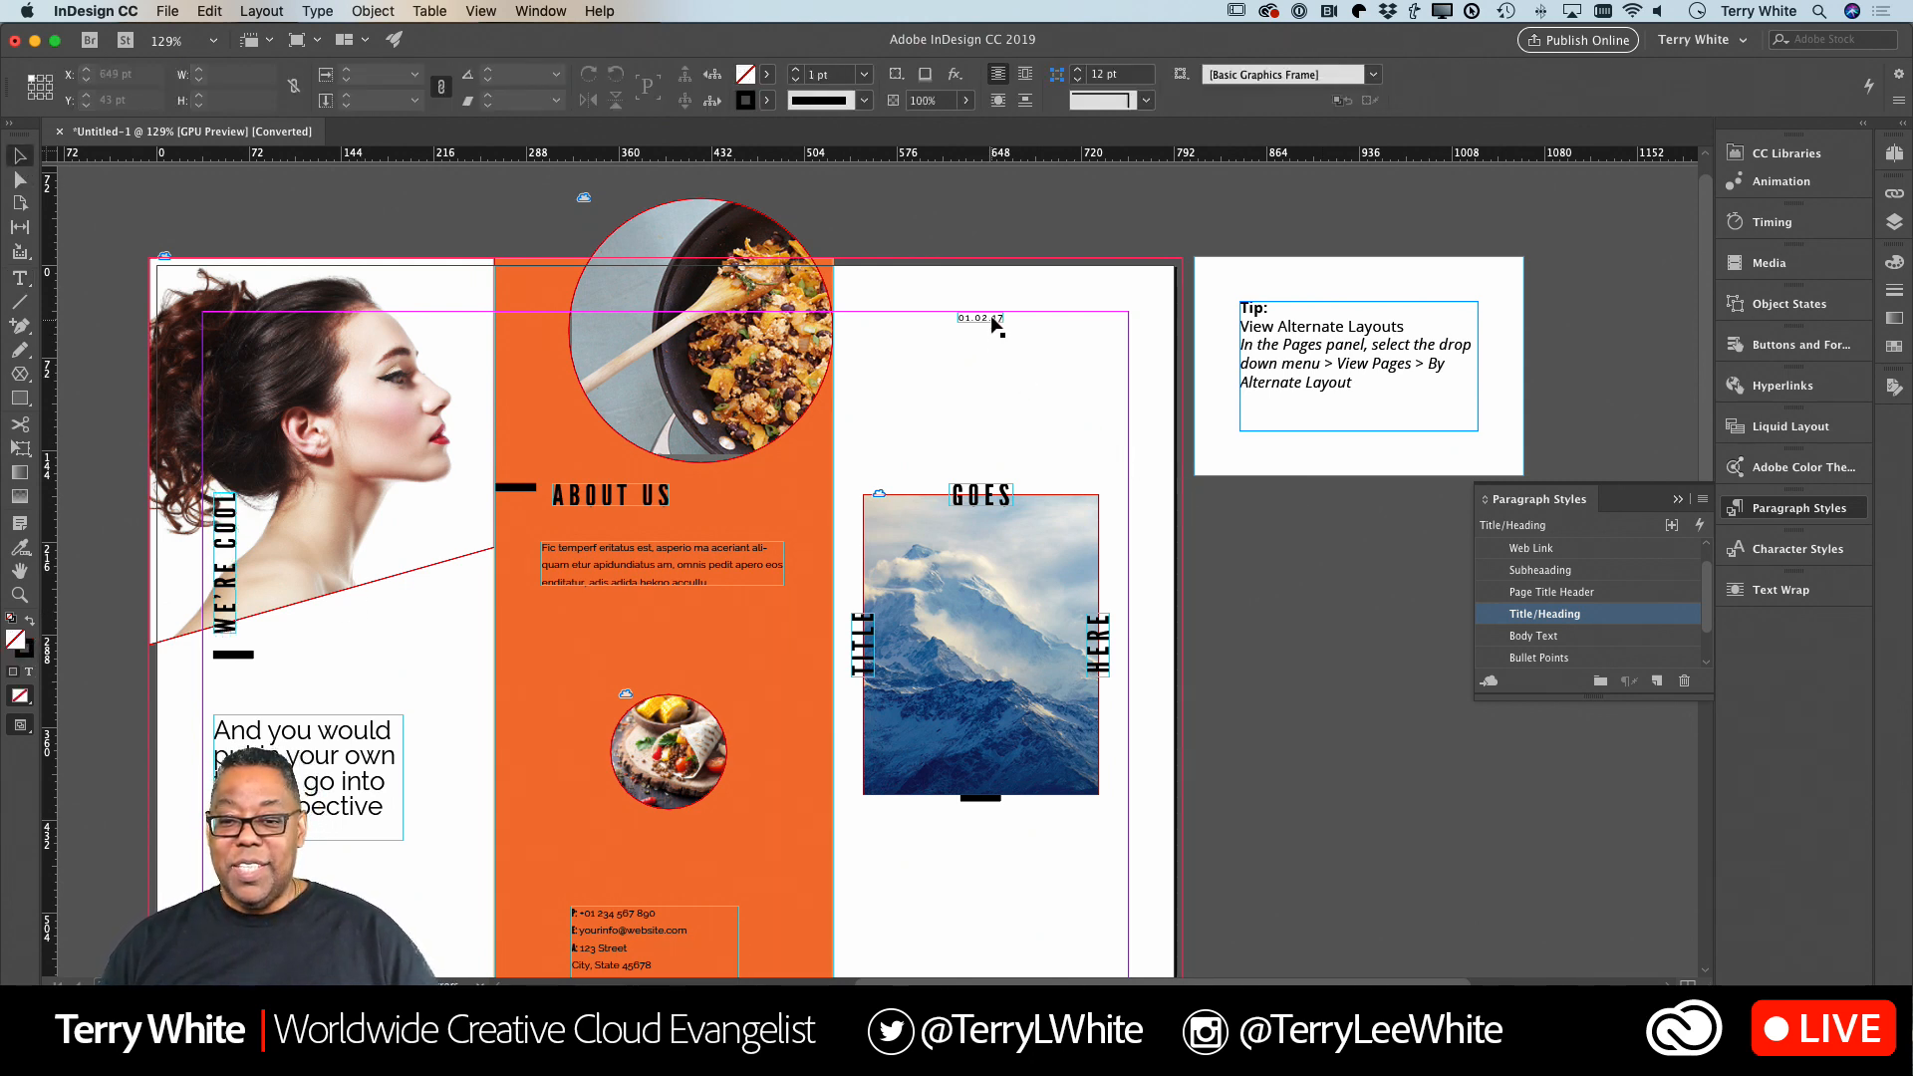
# Change the year in the date above the cover image so it reads 01.02.19.
pyautogui.doubleClick(991, 317)
pyautogui.moveTo(1034, 313); pyautogui.dragTo(1042, 318)
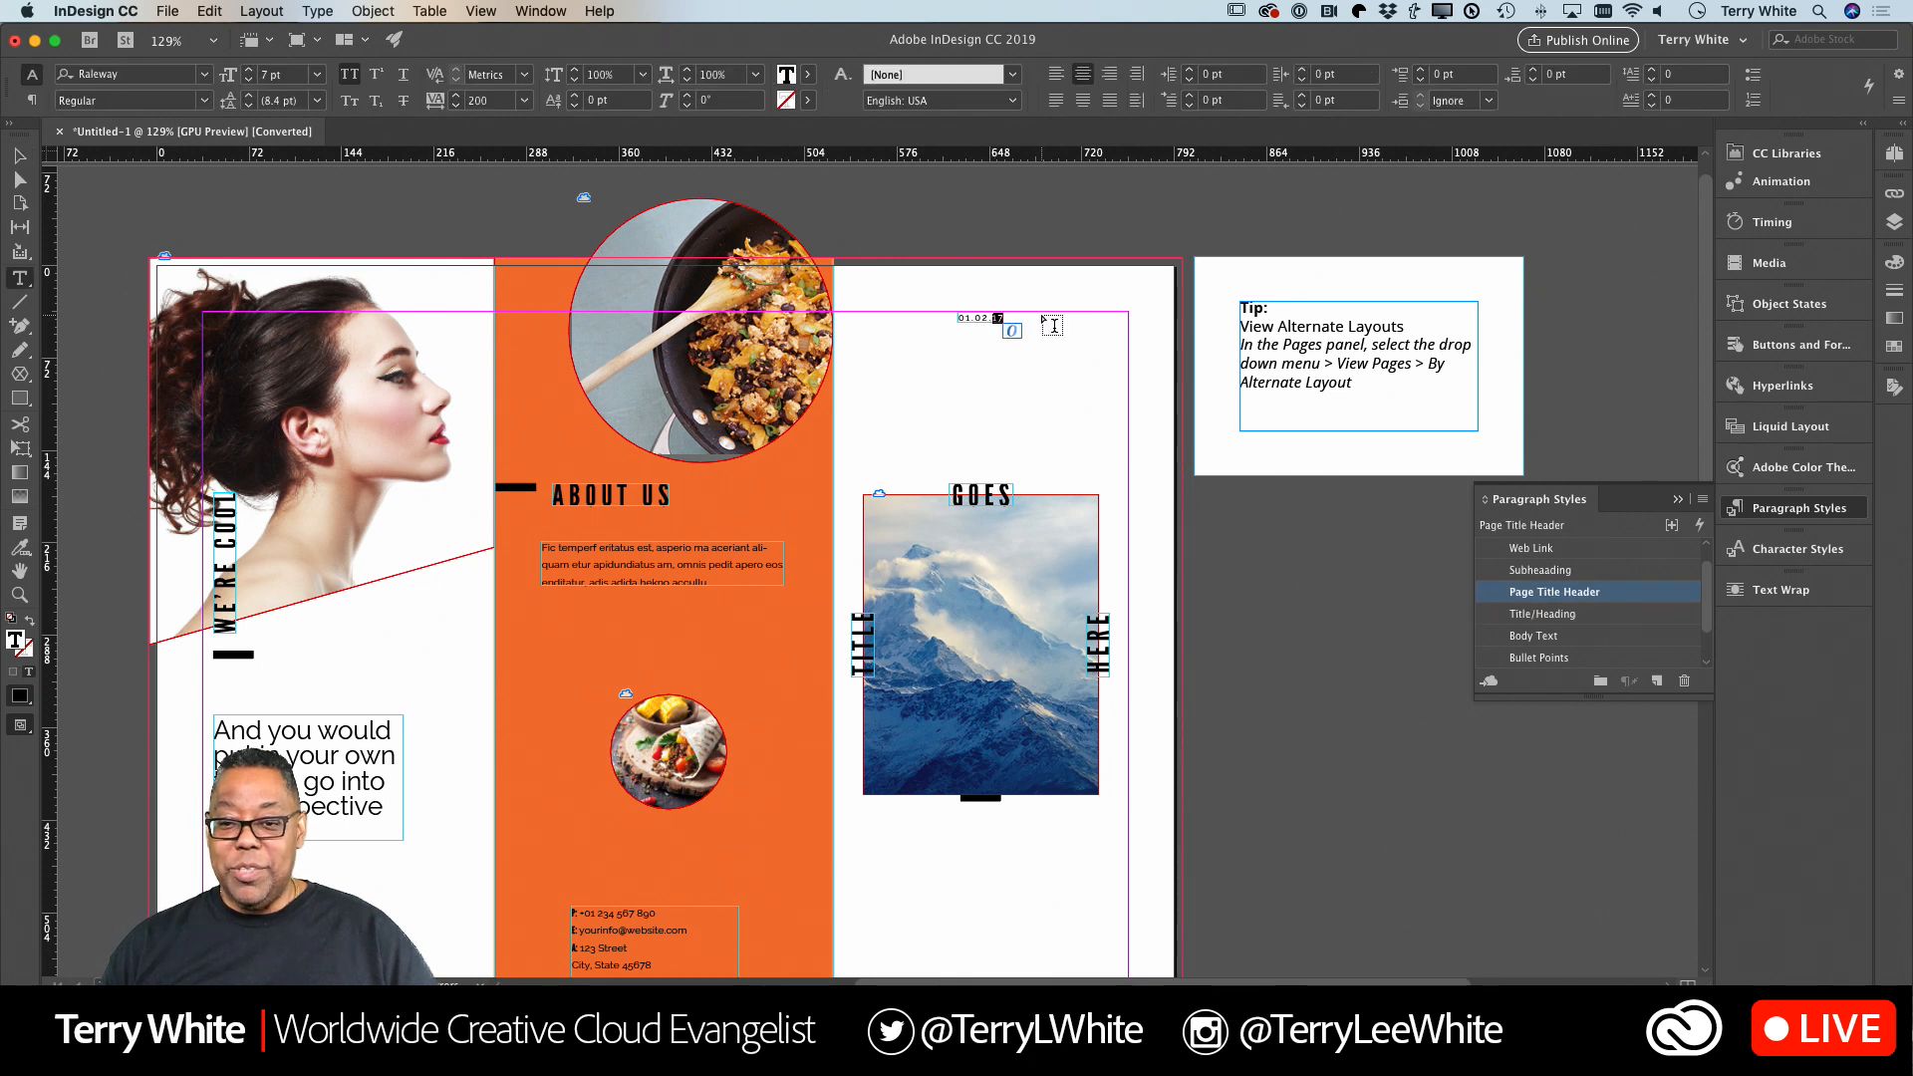
pyautogui.write('9')
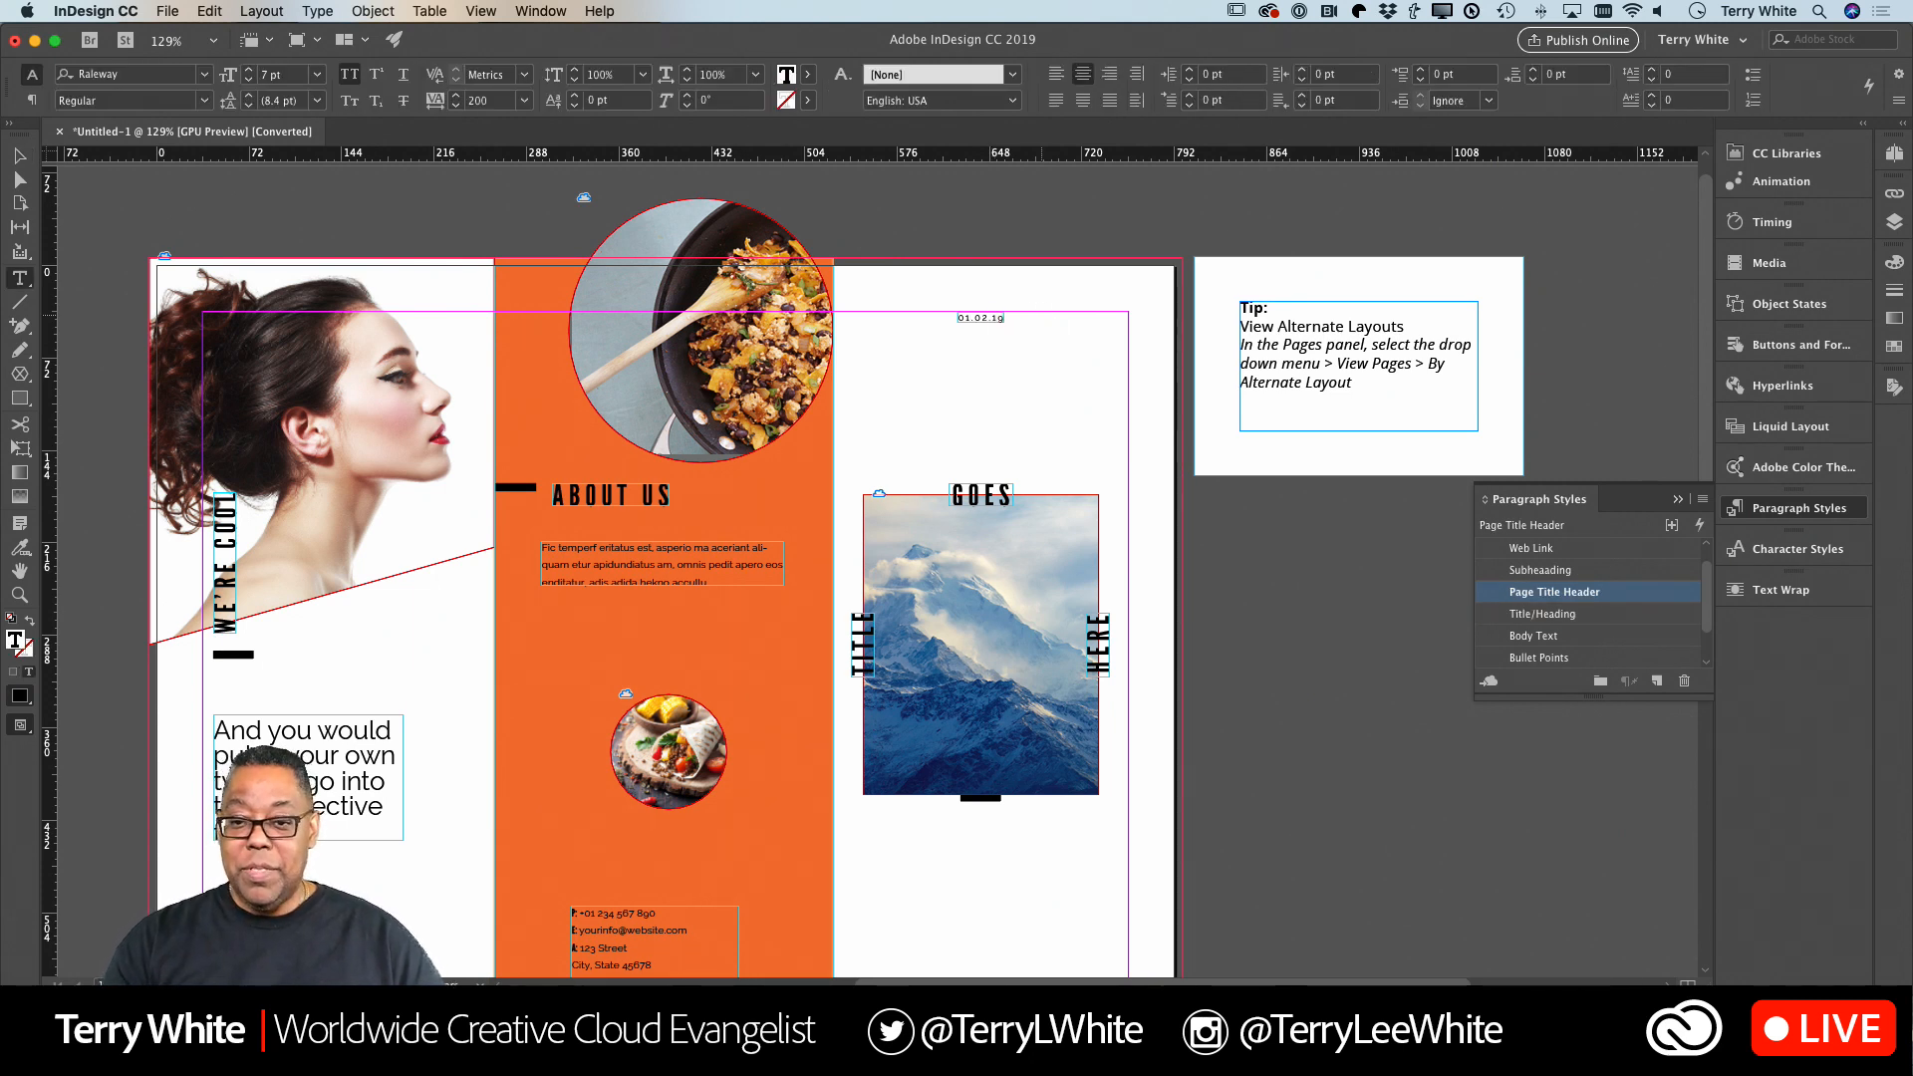
# Delete the two vertical title frames beside the cover image and move the remaining TITLE frame up so it sits just above the image.
pyautogui.click(20, 155)
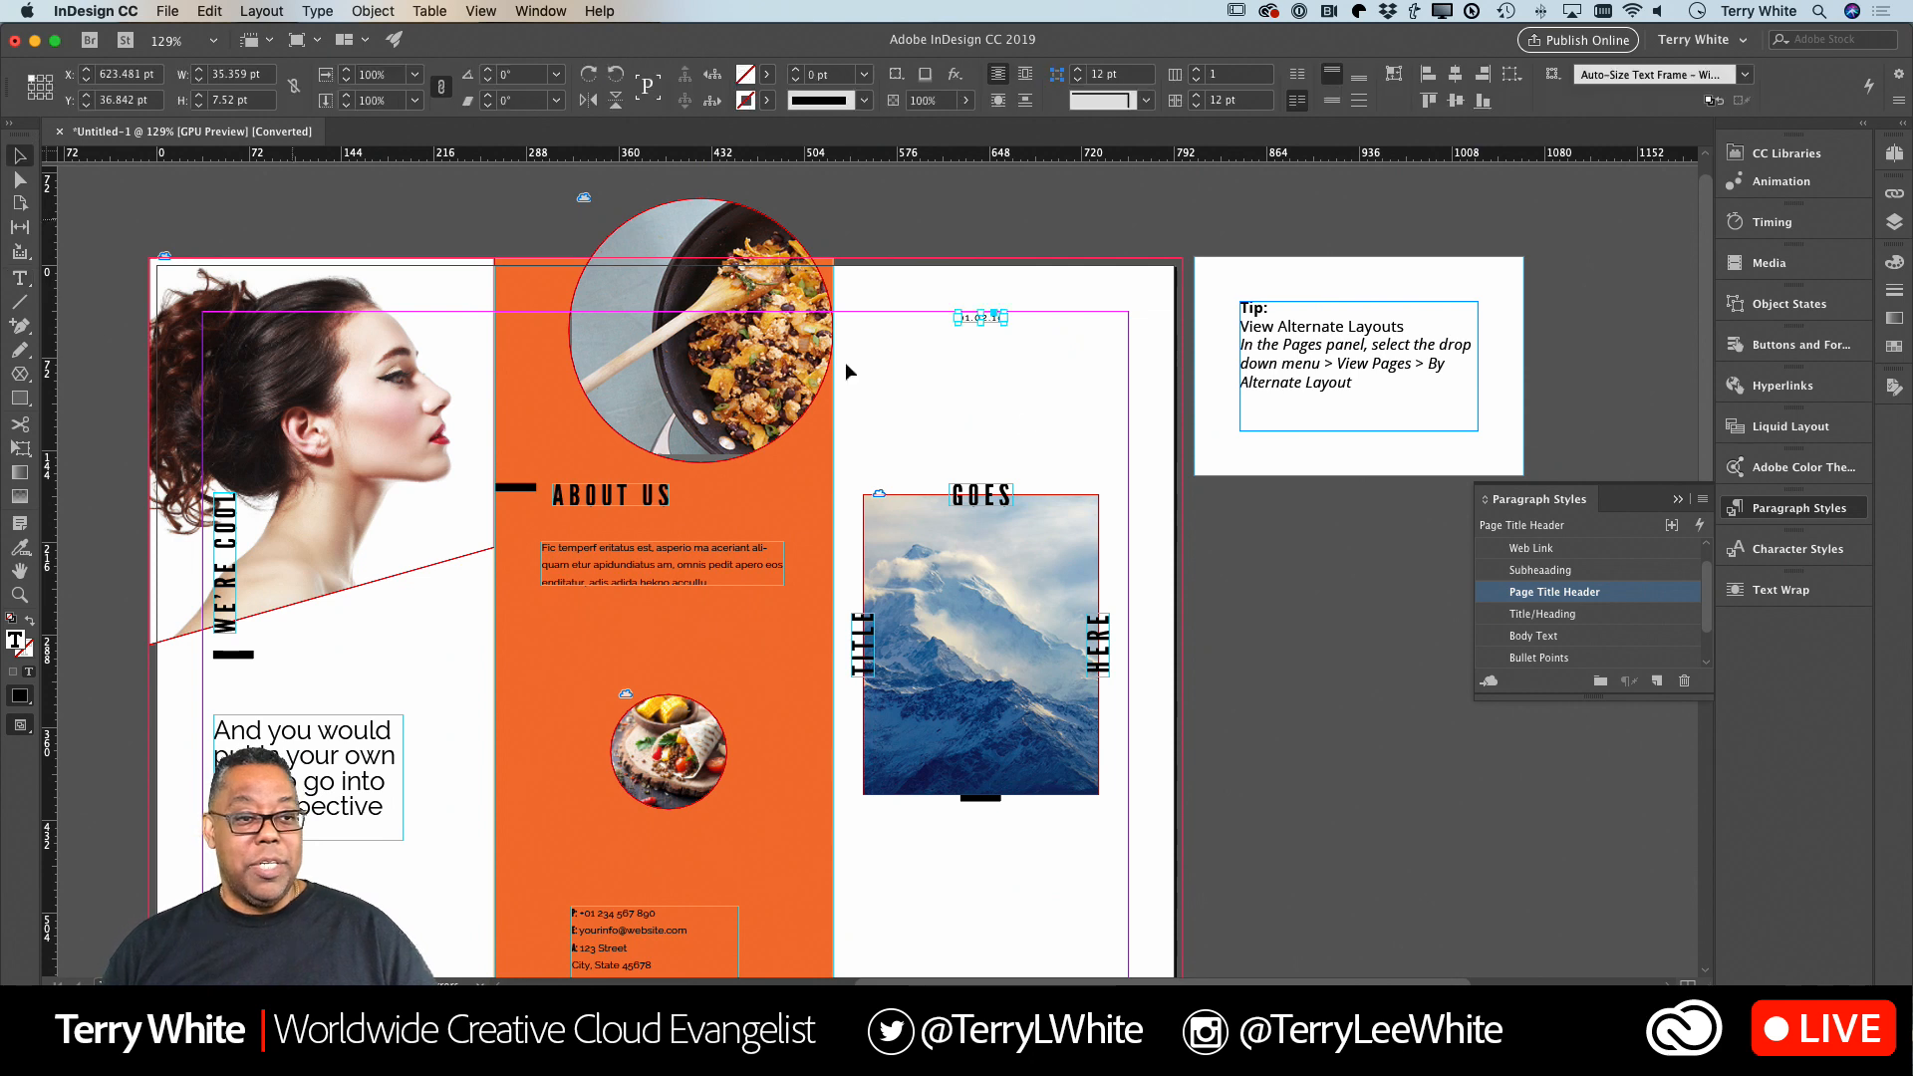
pyautogui.click(1003, 421)
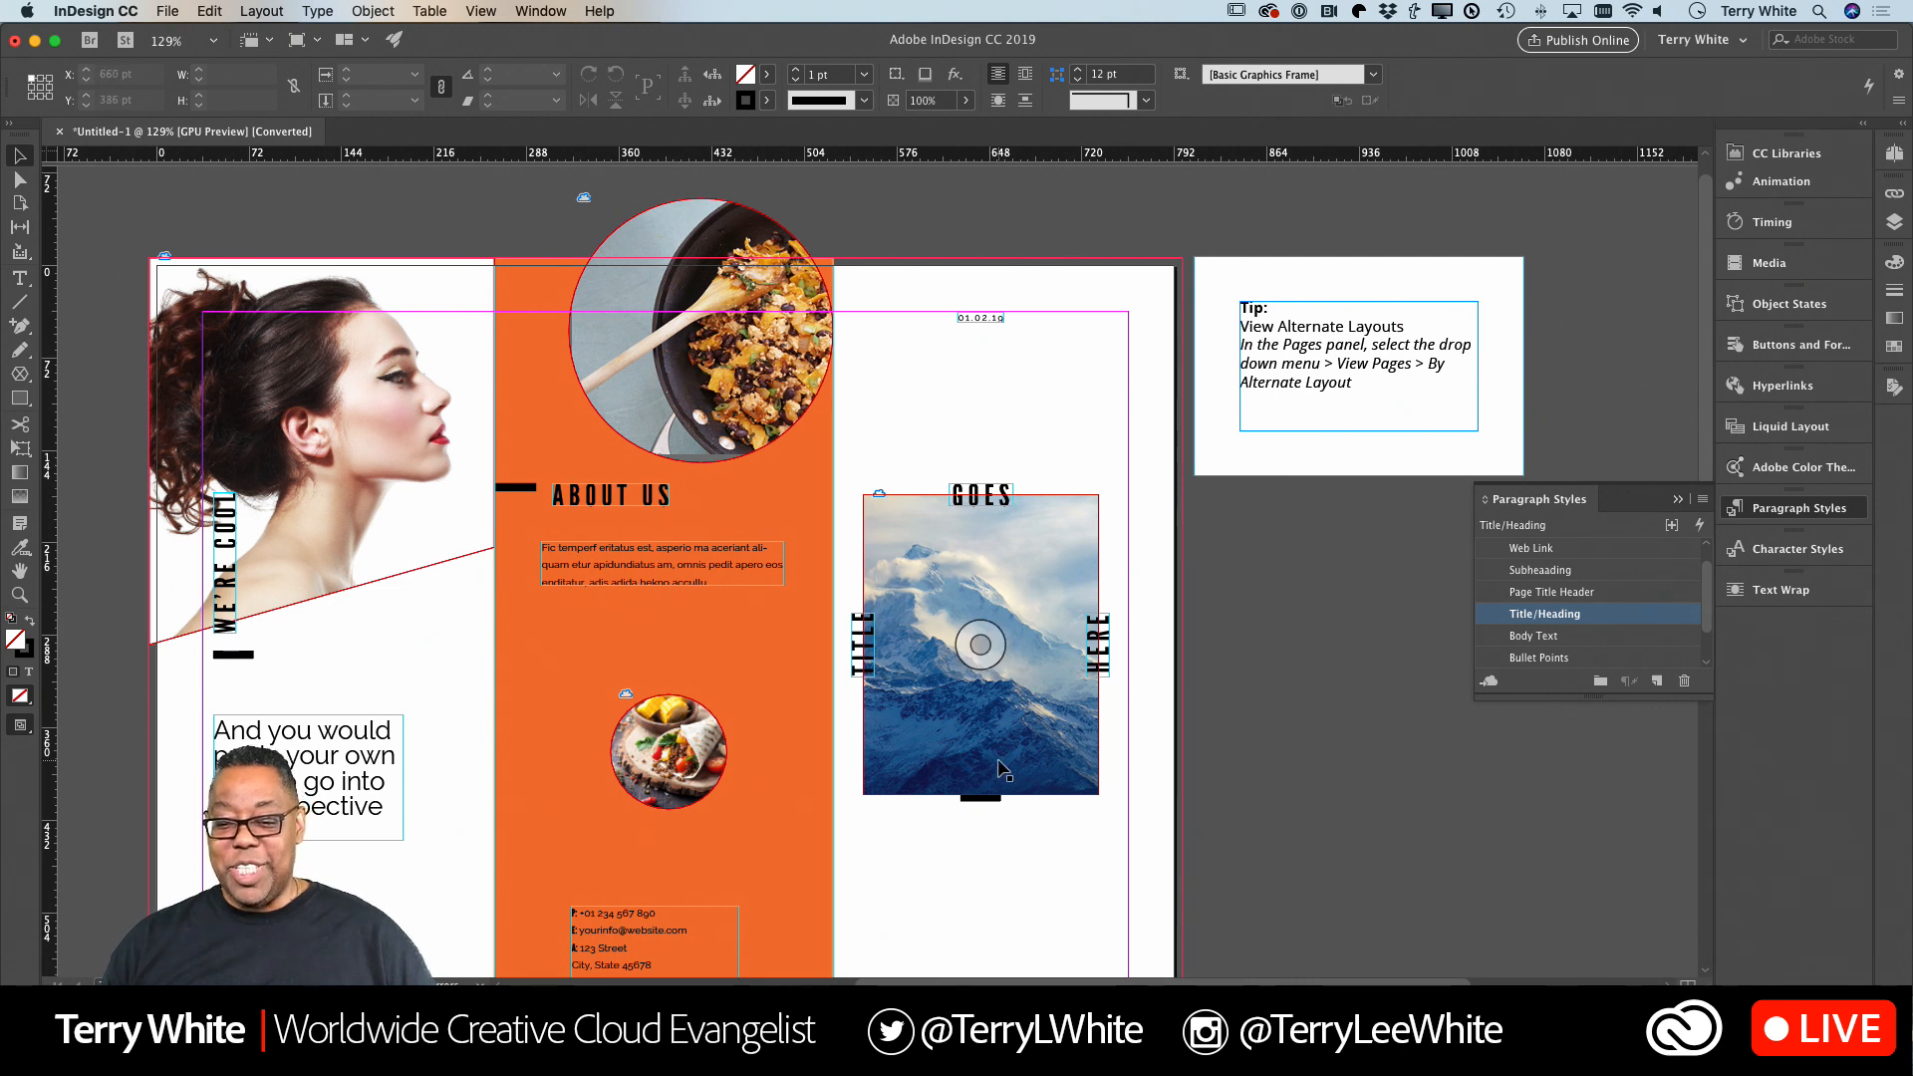
pyautogui.click(867, 664)
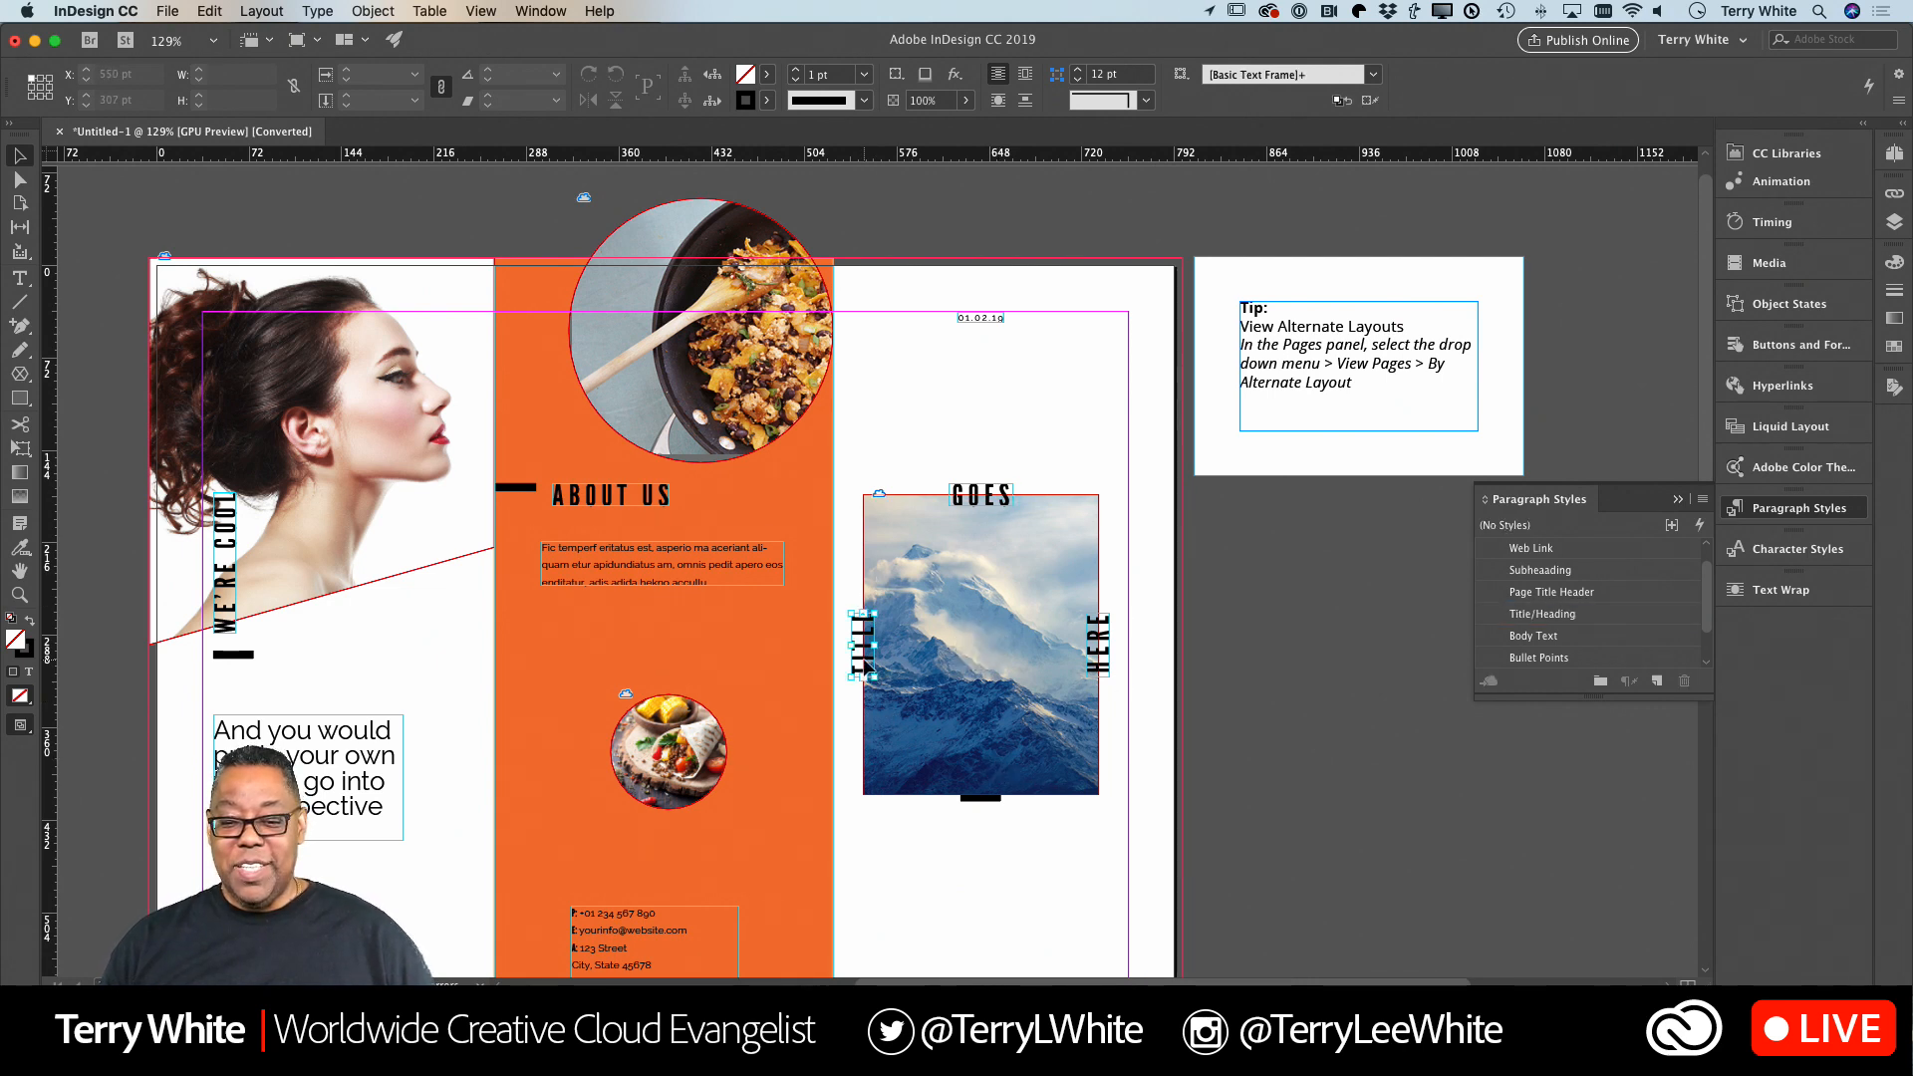
pyautogui.press('Delete')
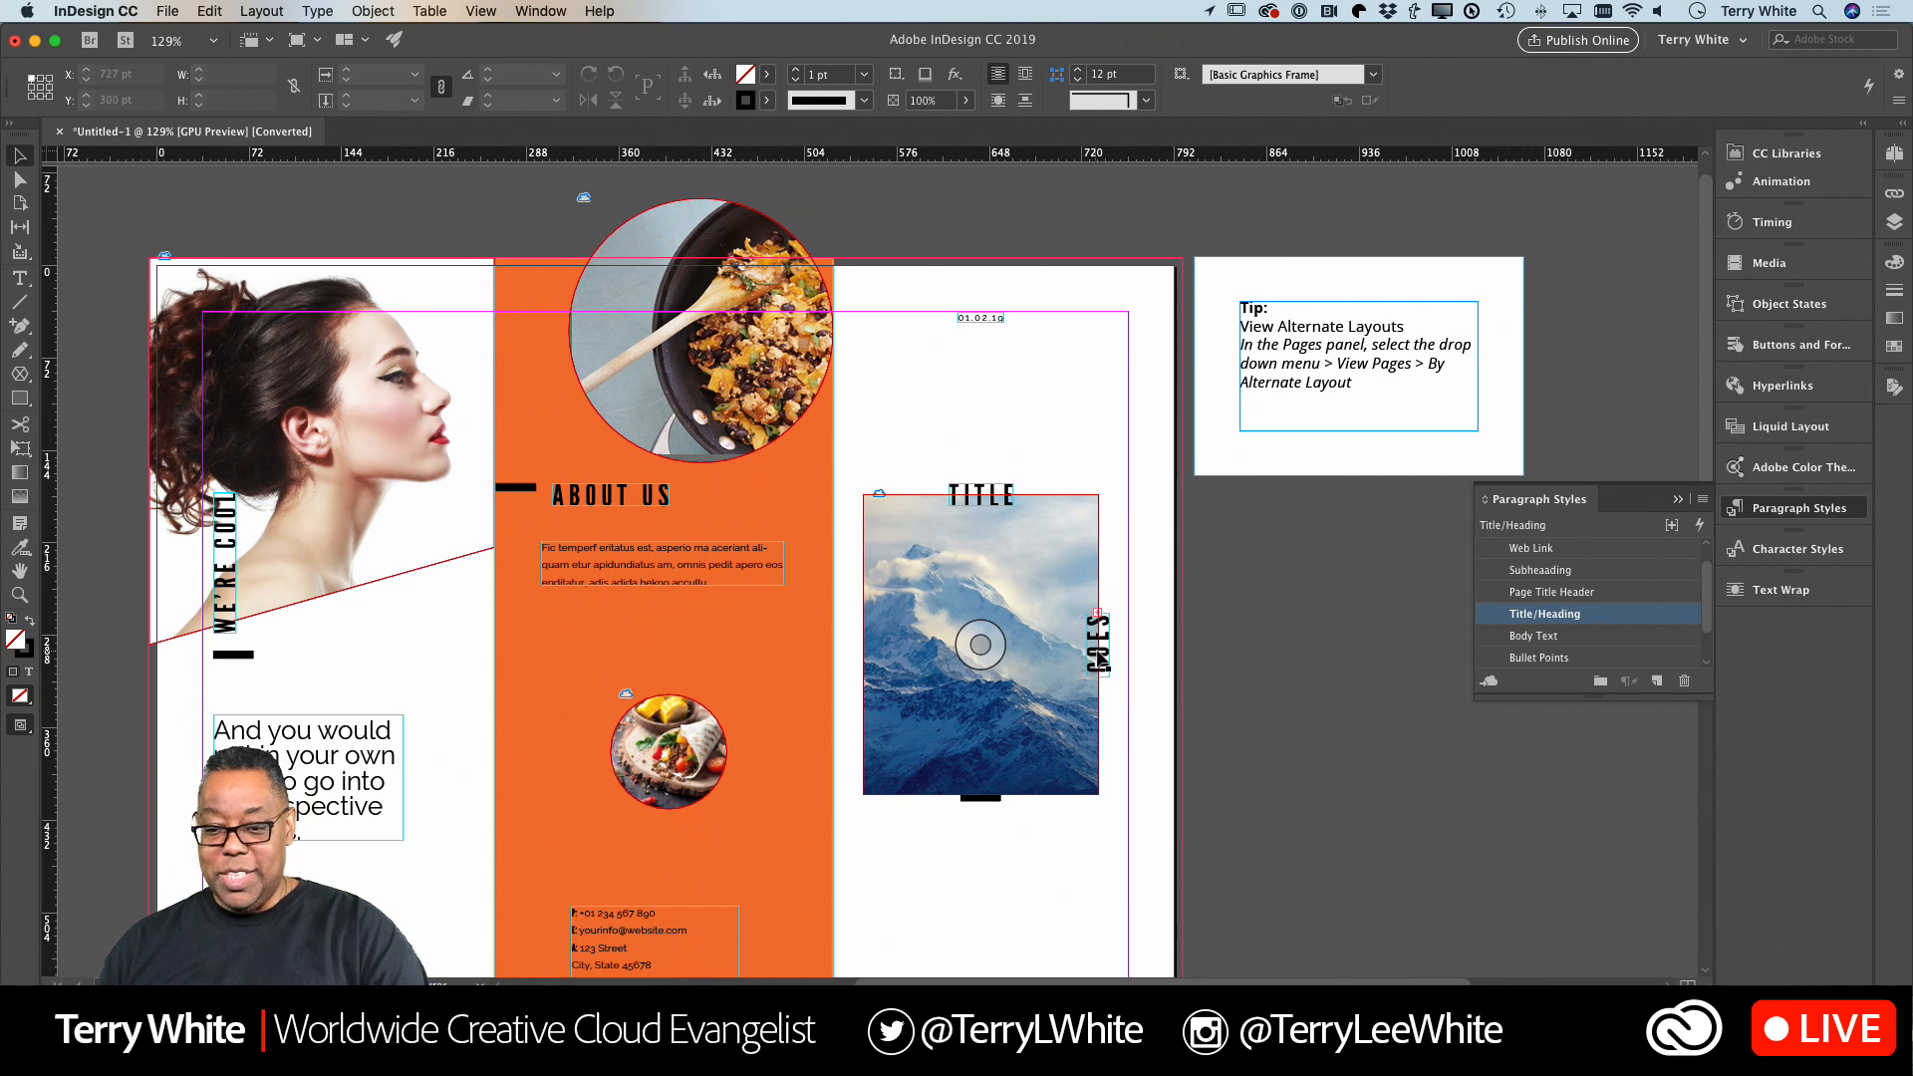
pyautogui.press('Delete')
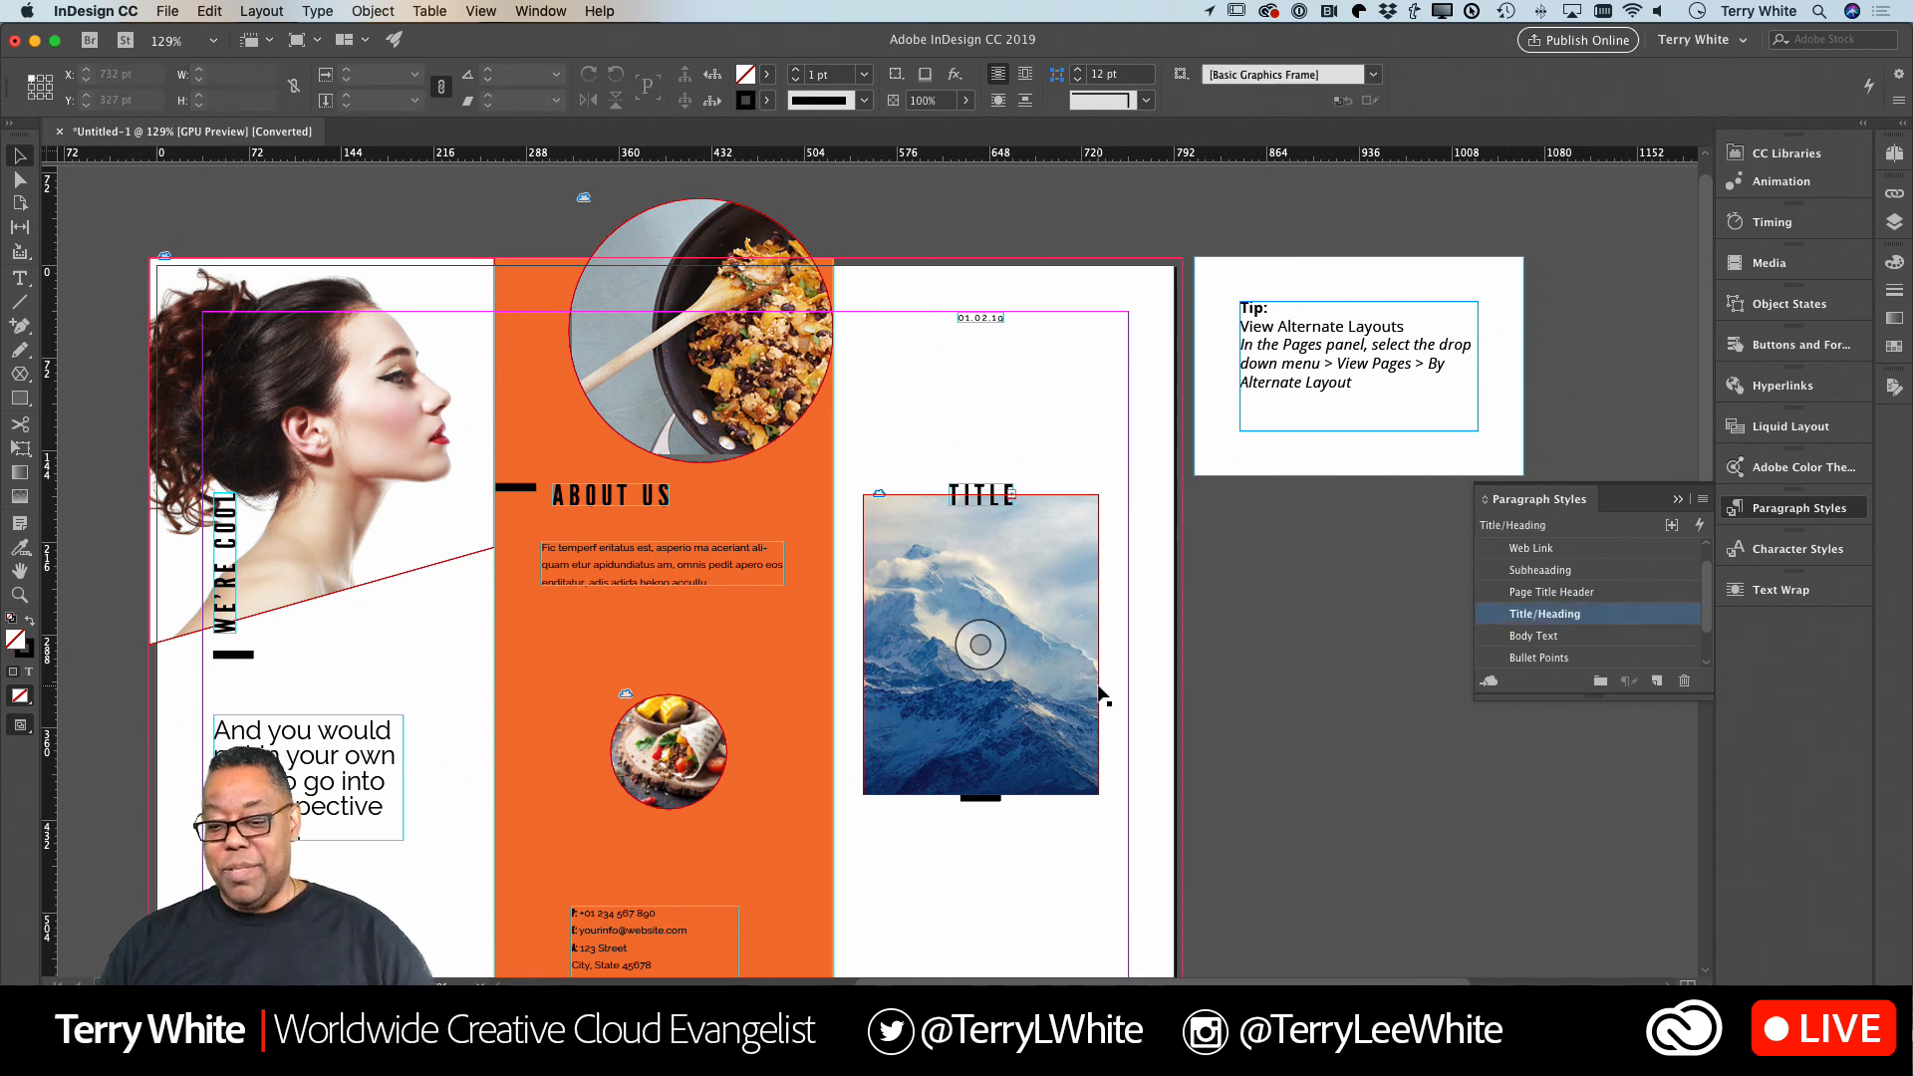
pyautogui.moveTo(984, 495); pyautogui.dragTo(984, 475)
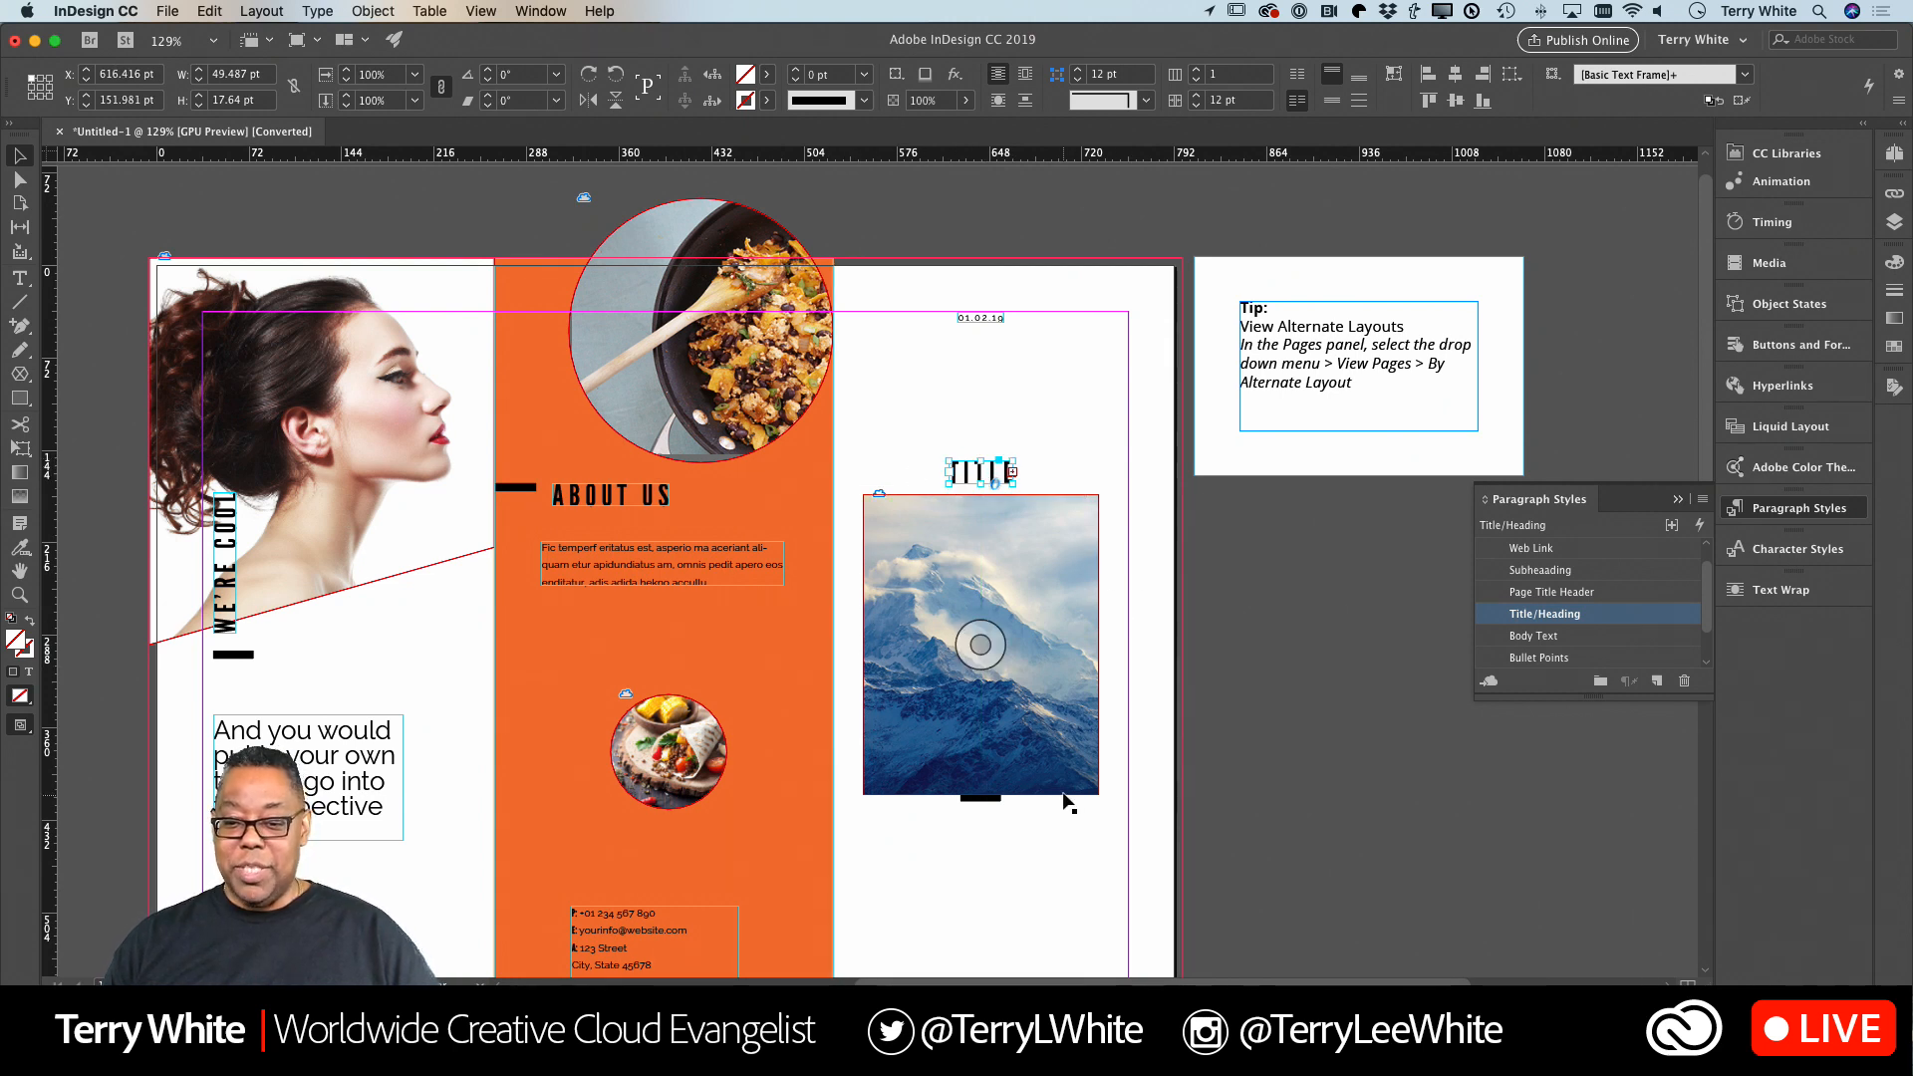
# Delete the PAGE TITLE text frame at the foot of the first panel.
pyautogui.scroll(-5, 1051, 802)
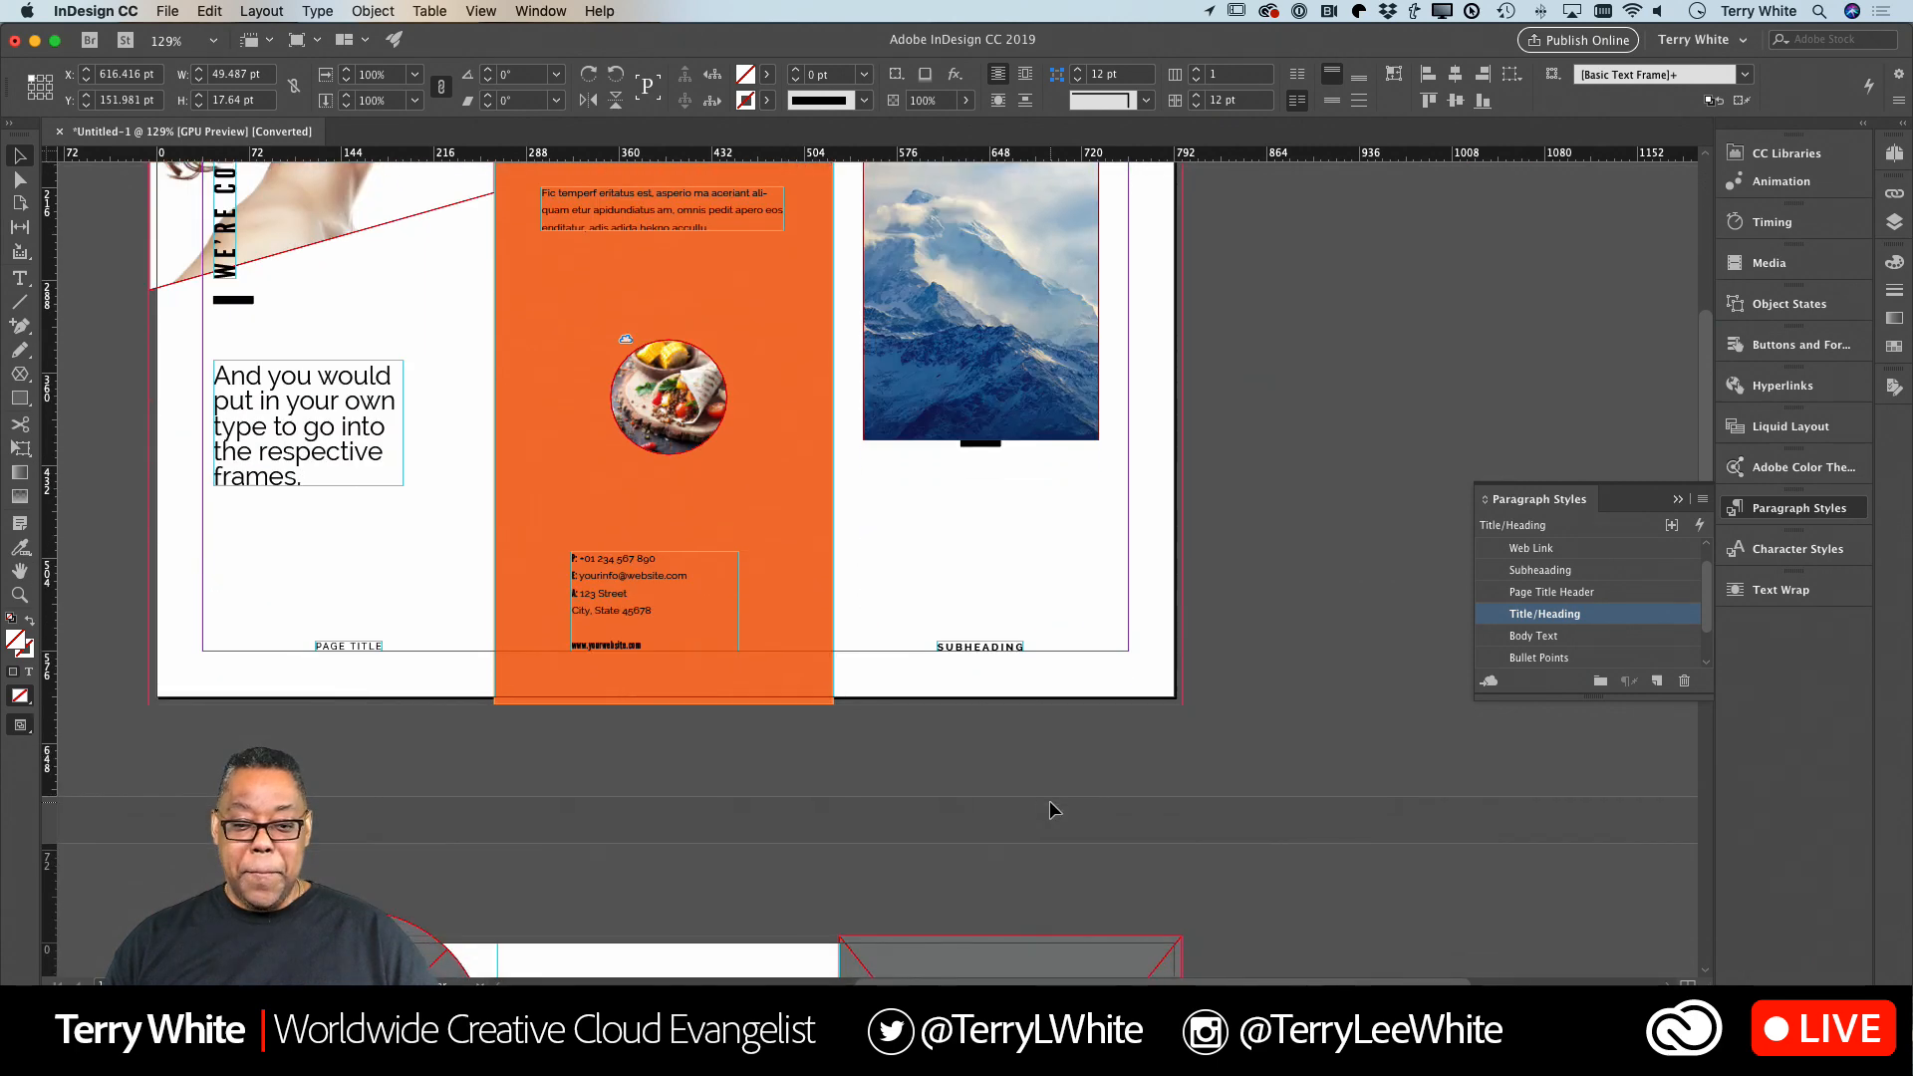
pyautogui.click(363, 645)
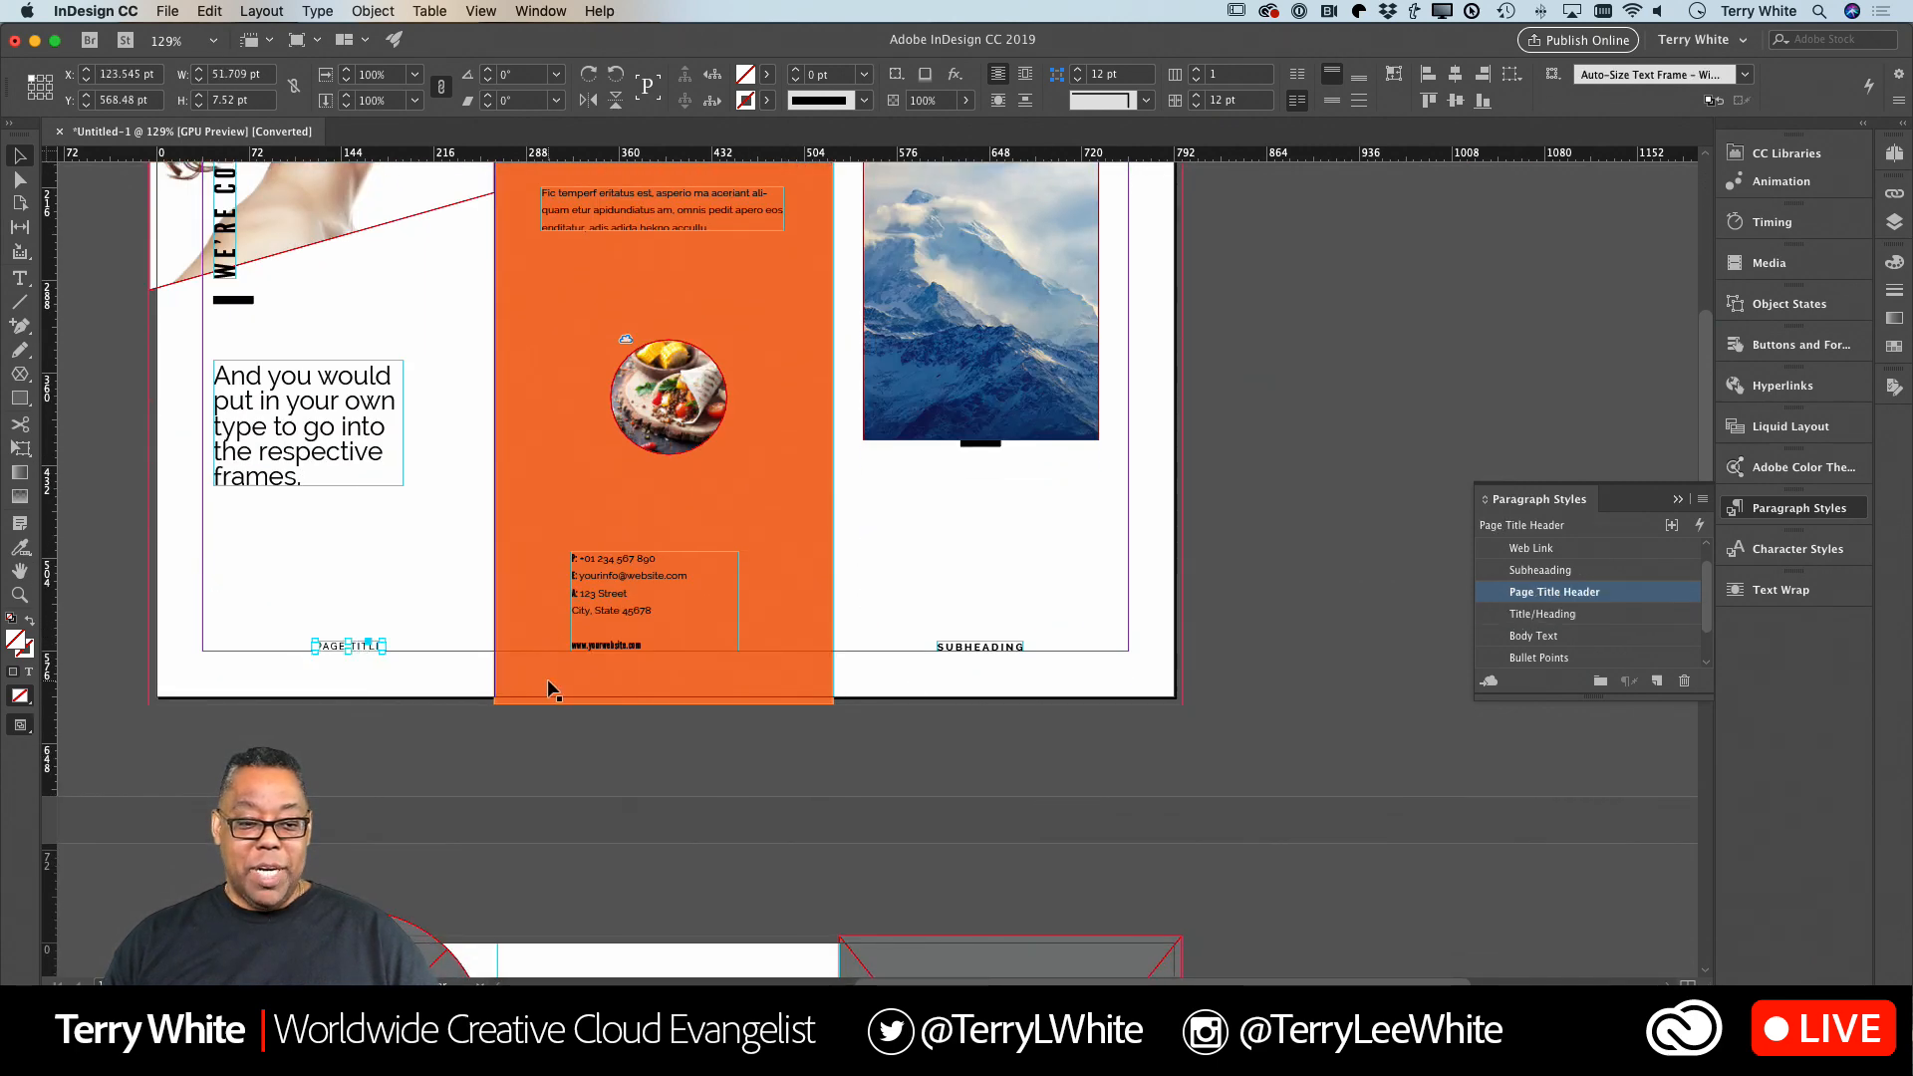
pyautogui.press('Delete')
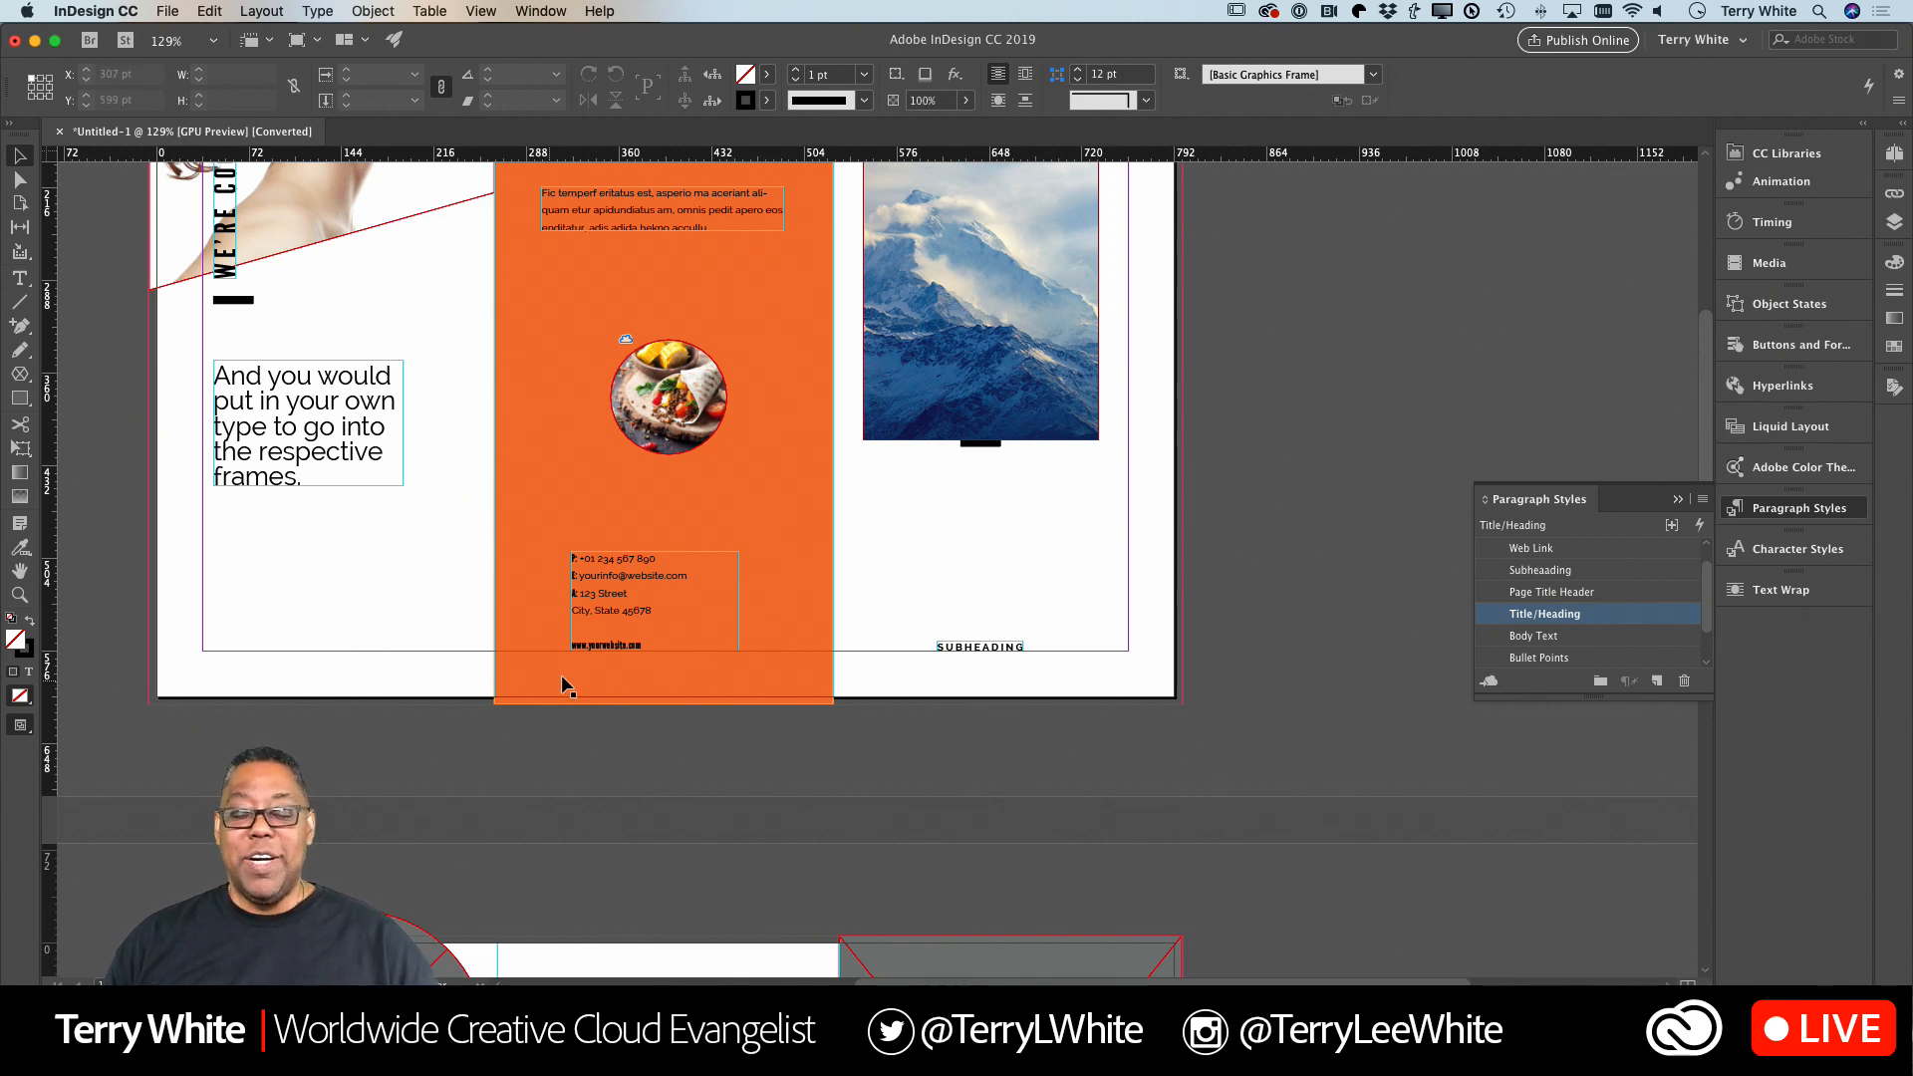
# Look over the image placeholders, headings and body text on the second page, and return to the first page.
pyautogui.scroll(-10, 638, 662)
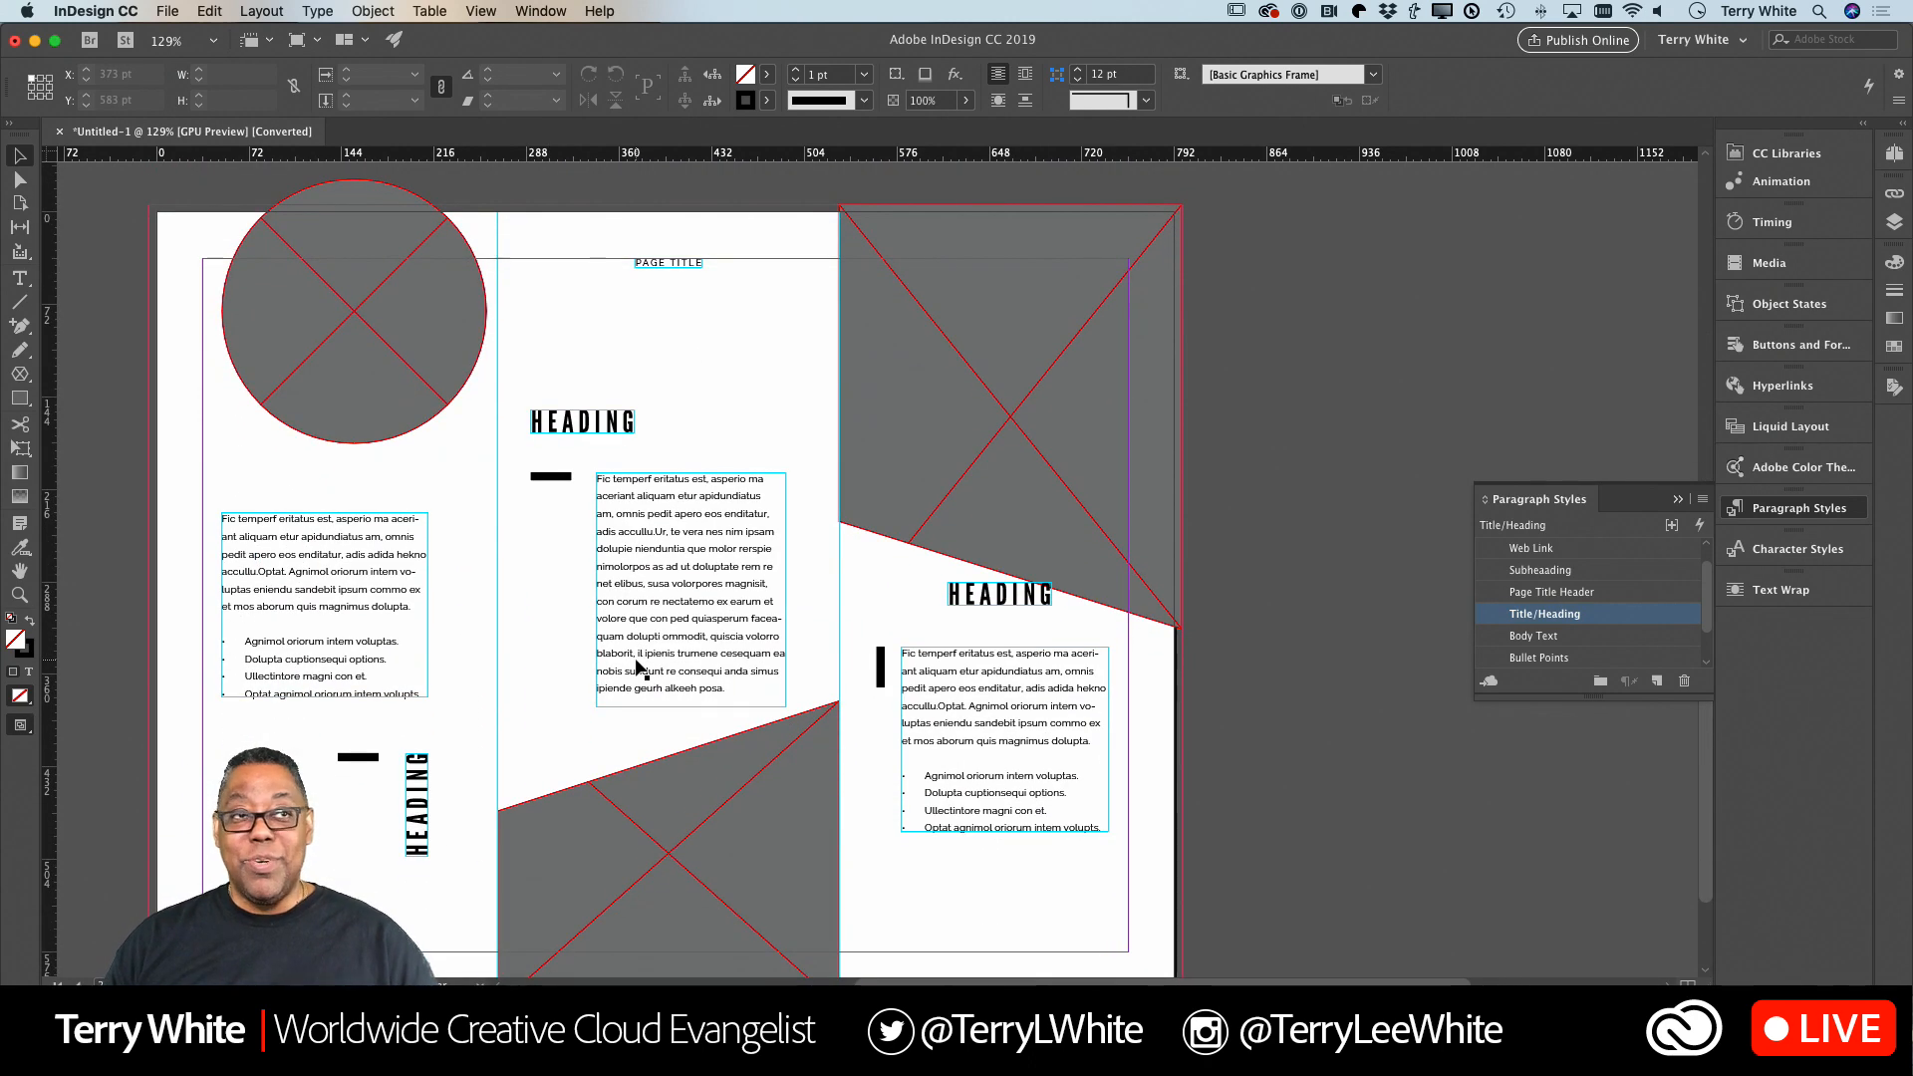
pyautogui.scroll(5, 638, 668)
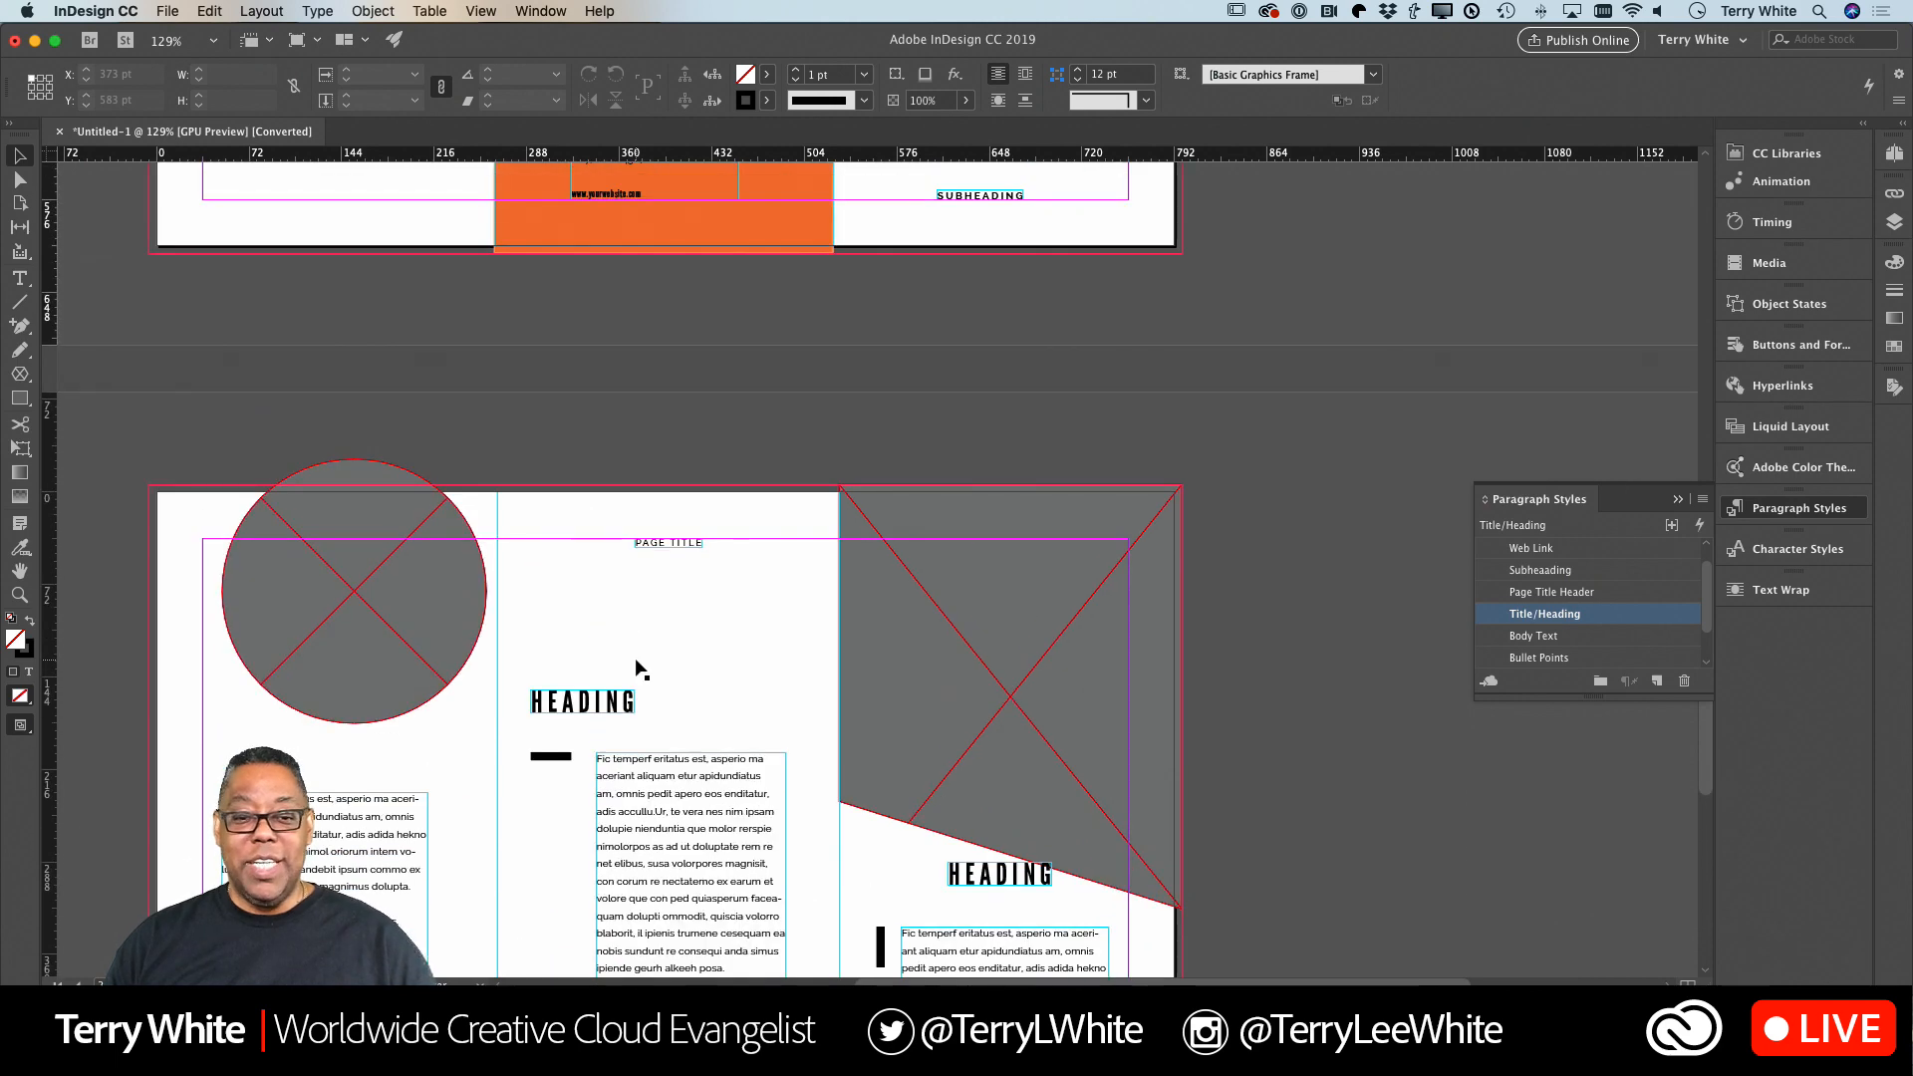
pyautogui.scroll(-6, 638, 670)
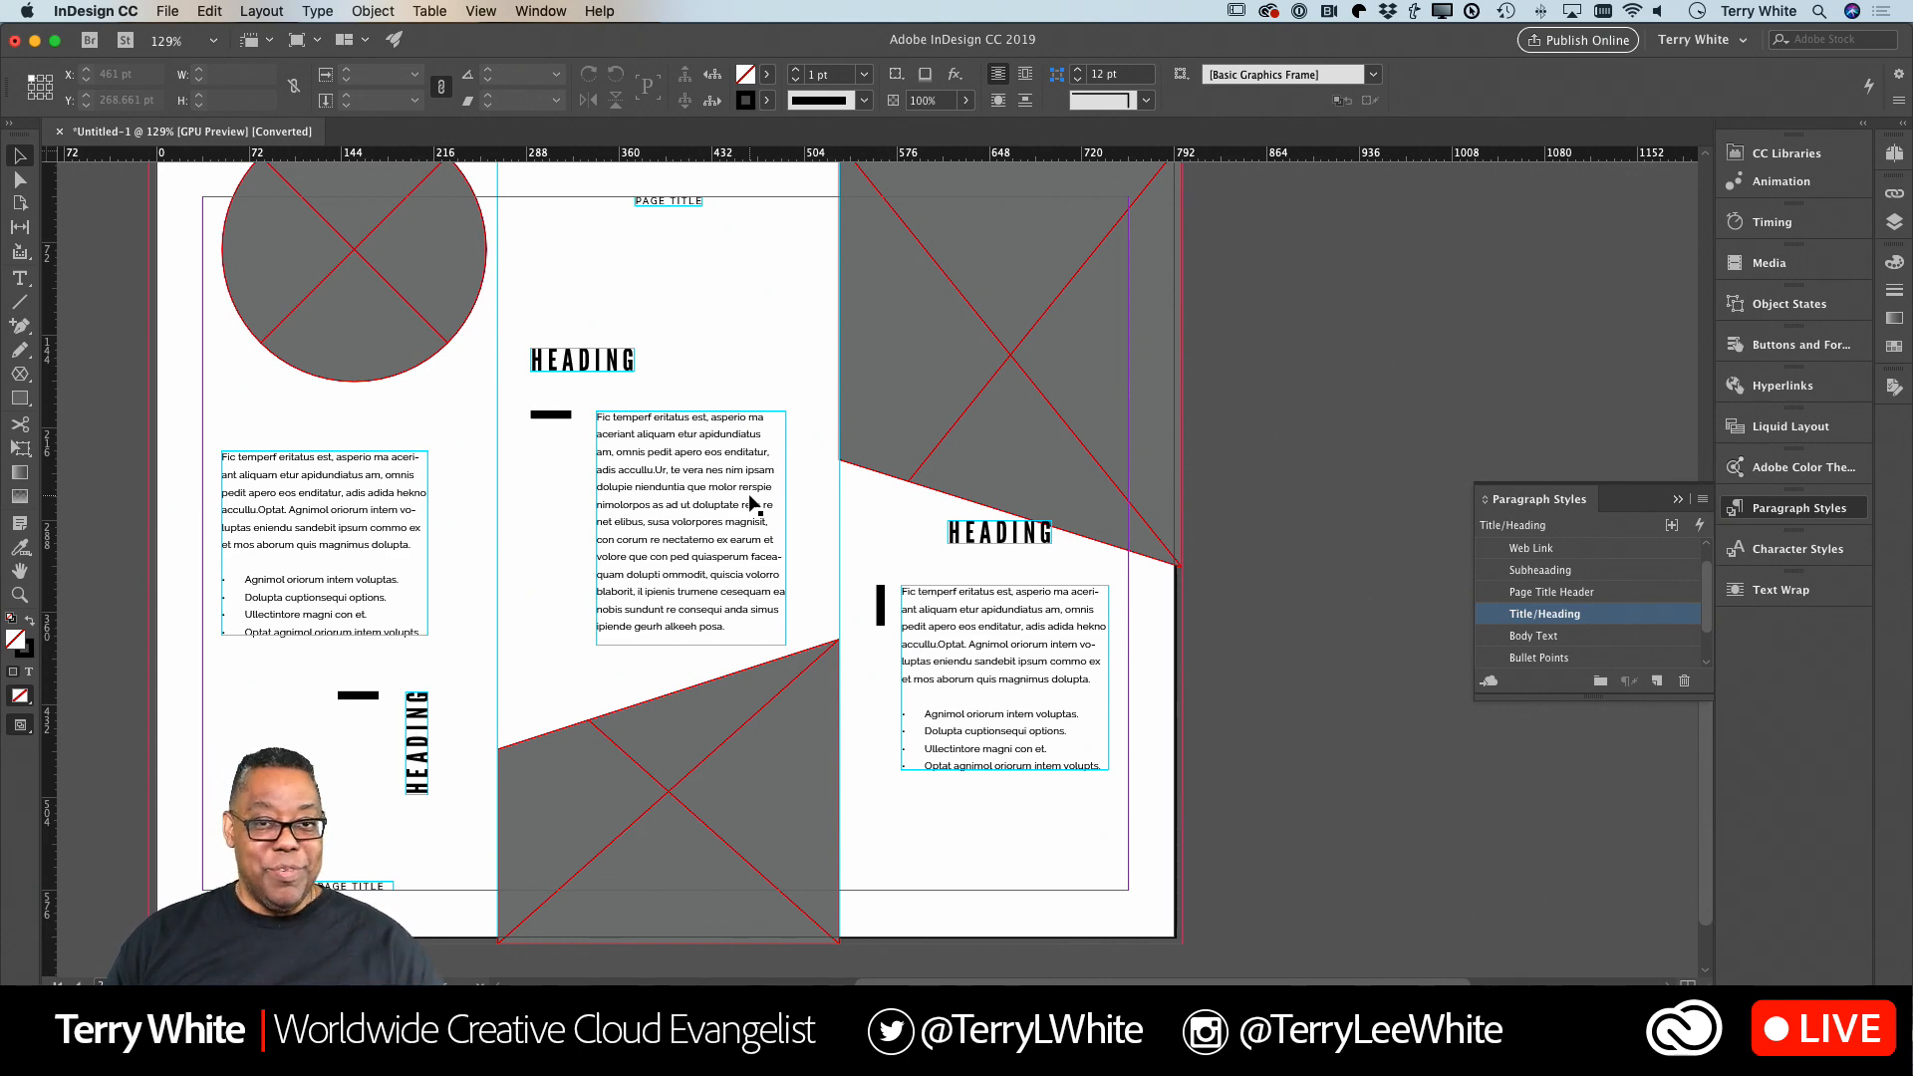
pyautogui.scroll(-2, 749, 499)
pyautogui.scroll(10, 750, 499)
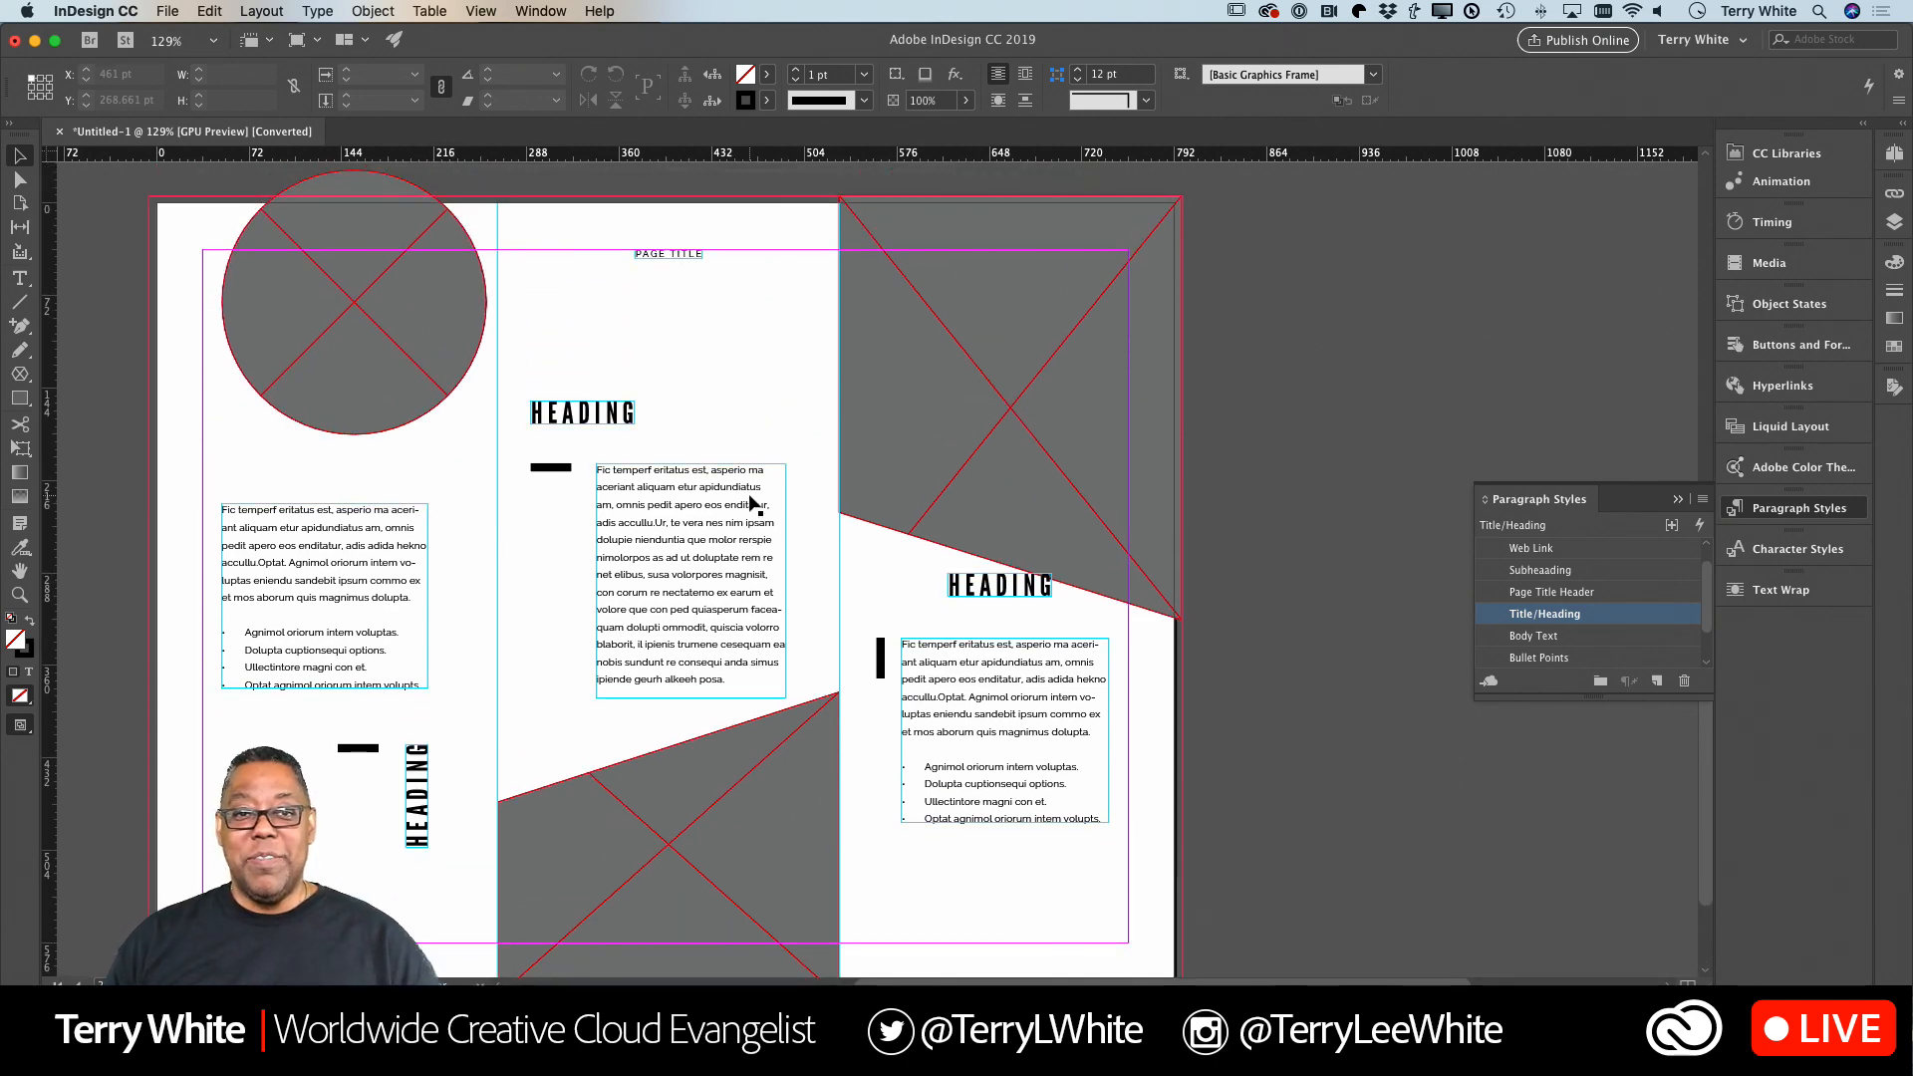
pyautogui.scroll(5, 749, 498)
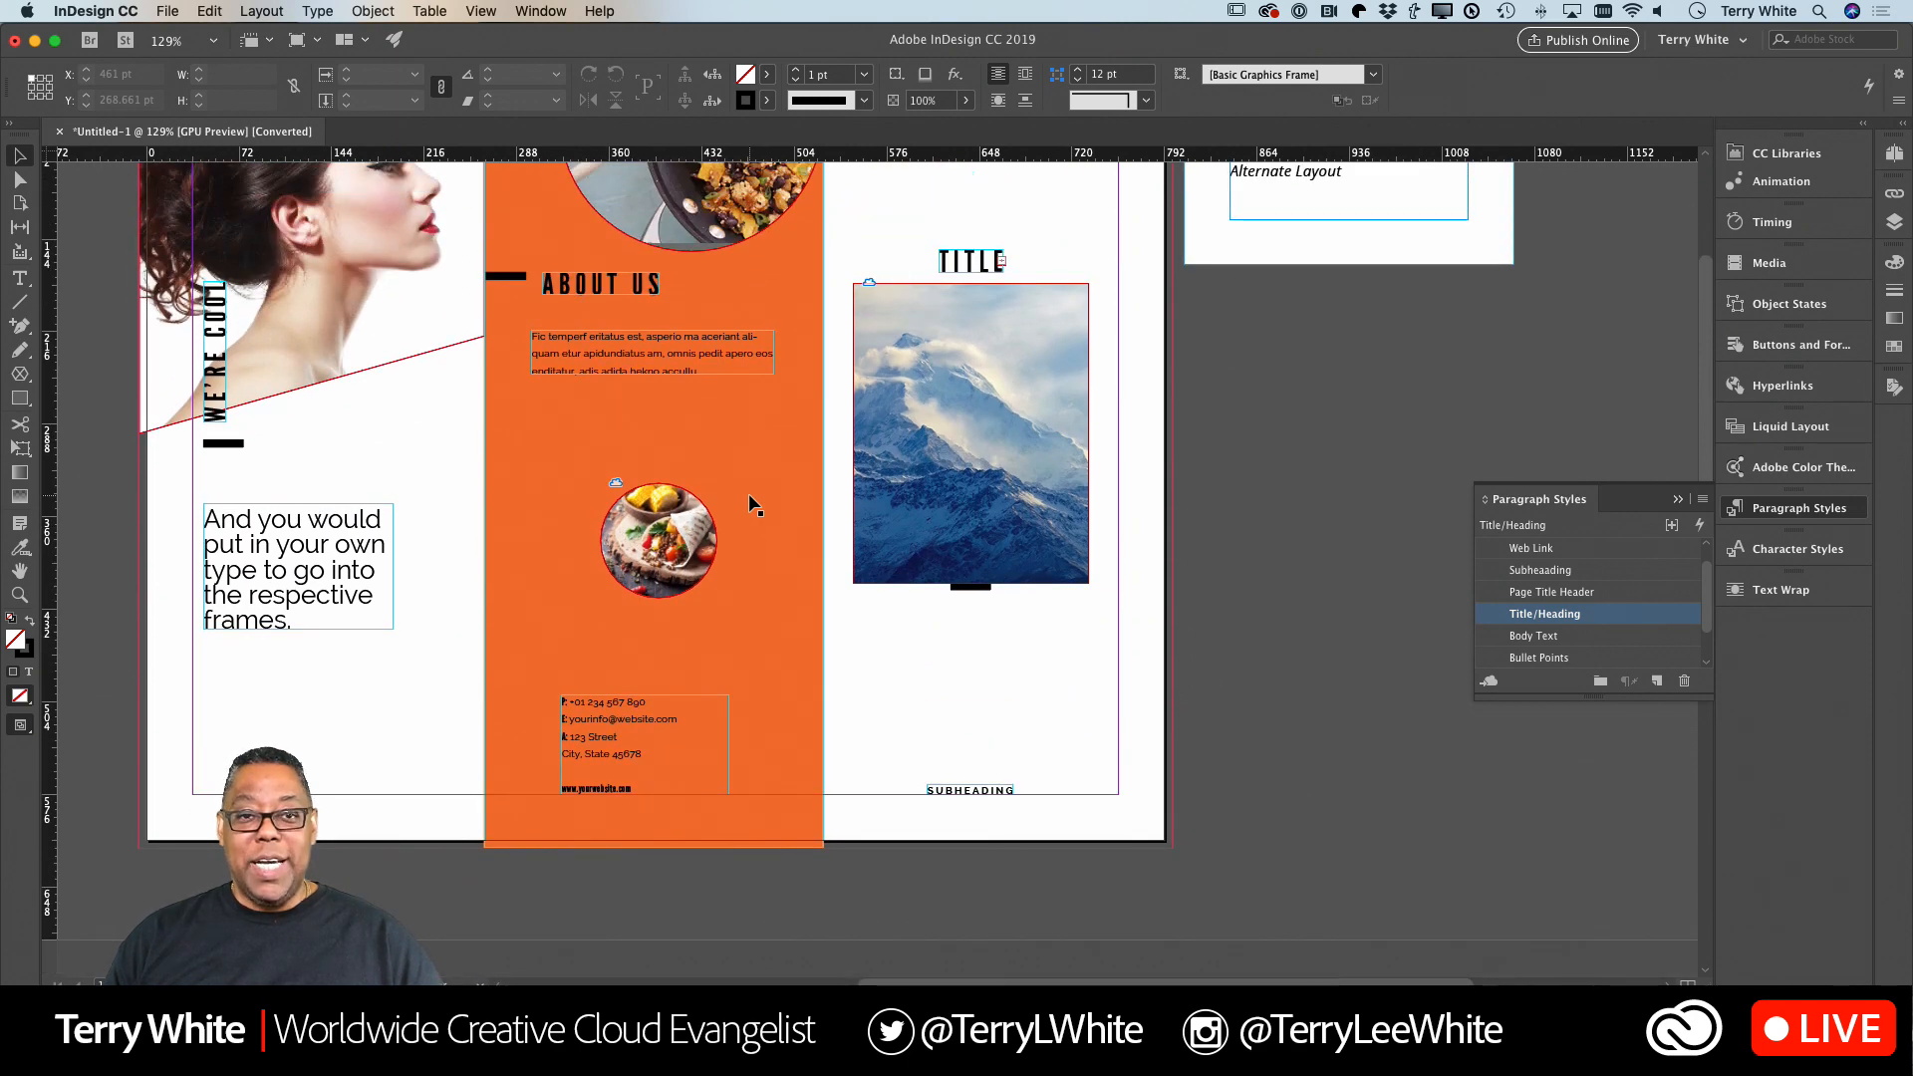
pyautogui.scroll(3, 749, 496)
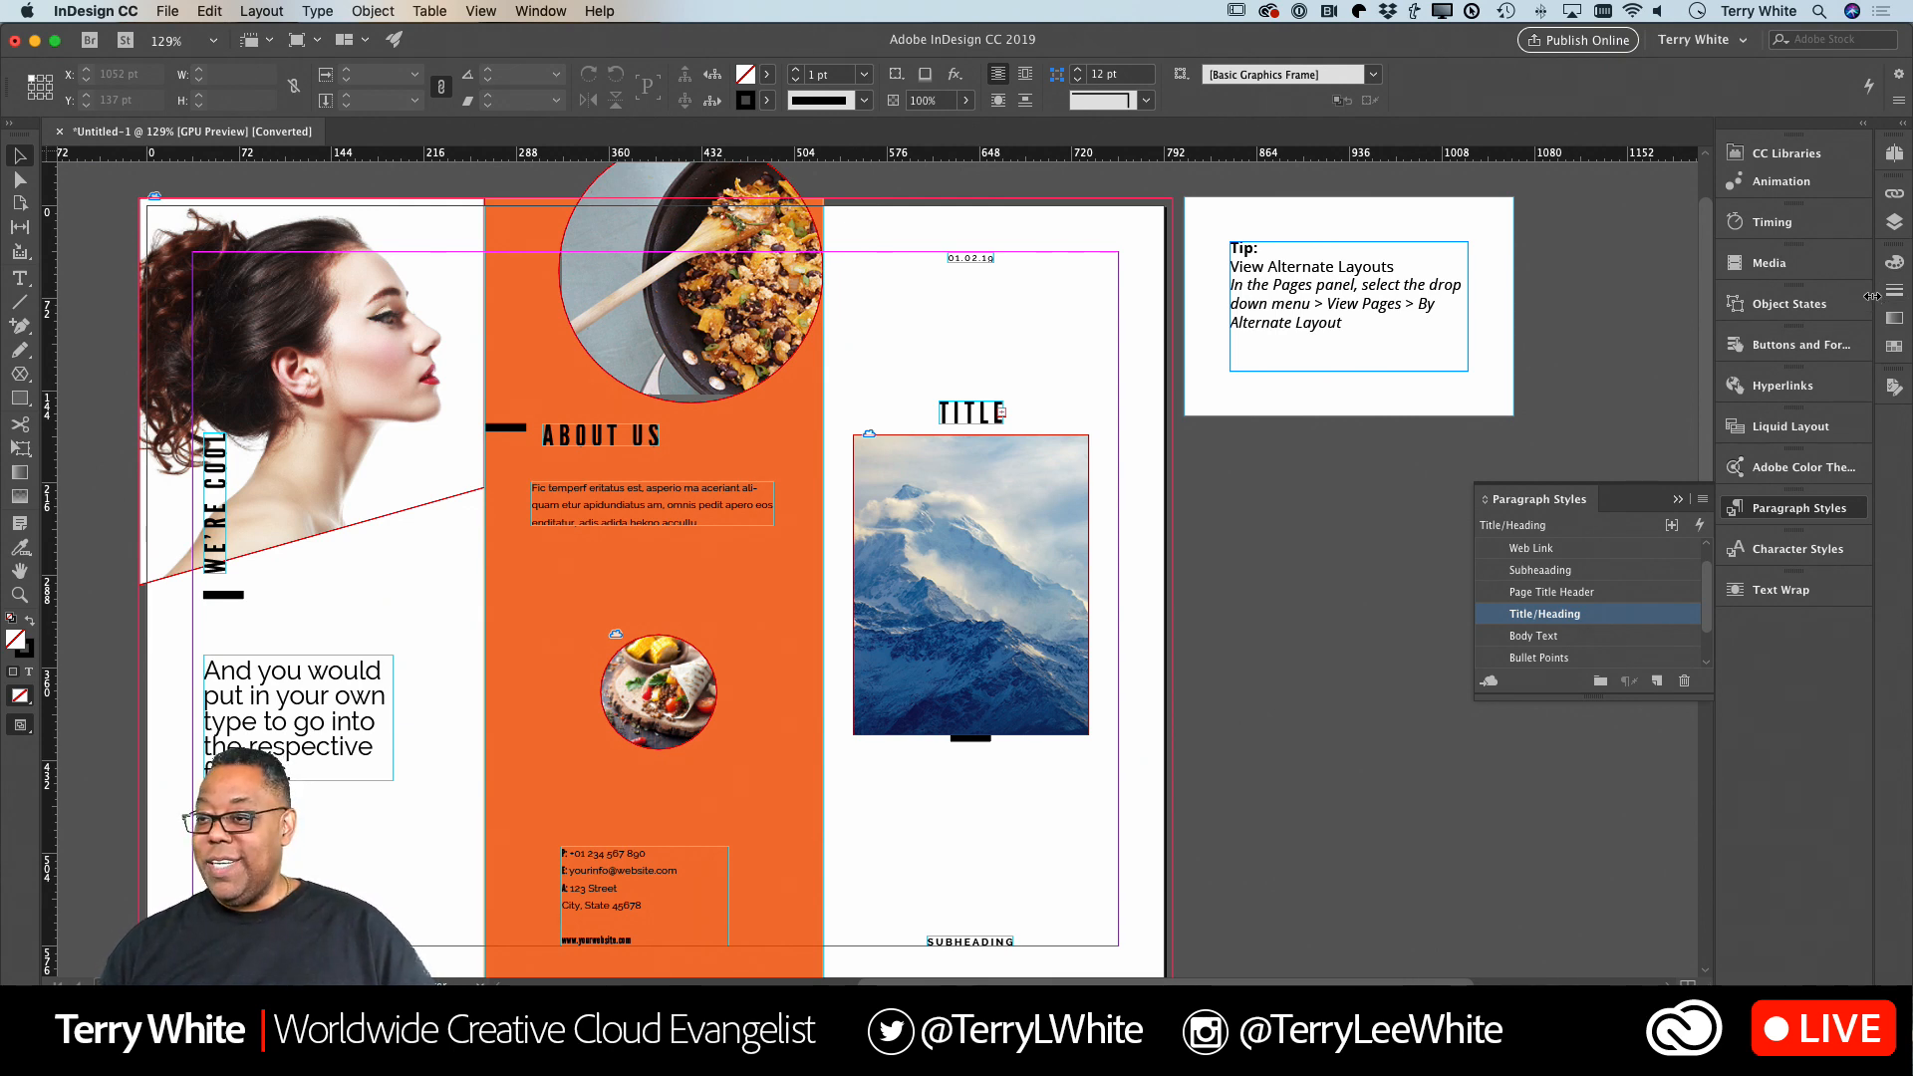
# Unlock the TIPS layer and delete the Tip box on the pasteboard beside the first page.
pyautogui.click(1894, 221)
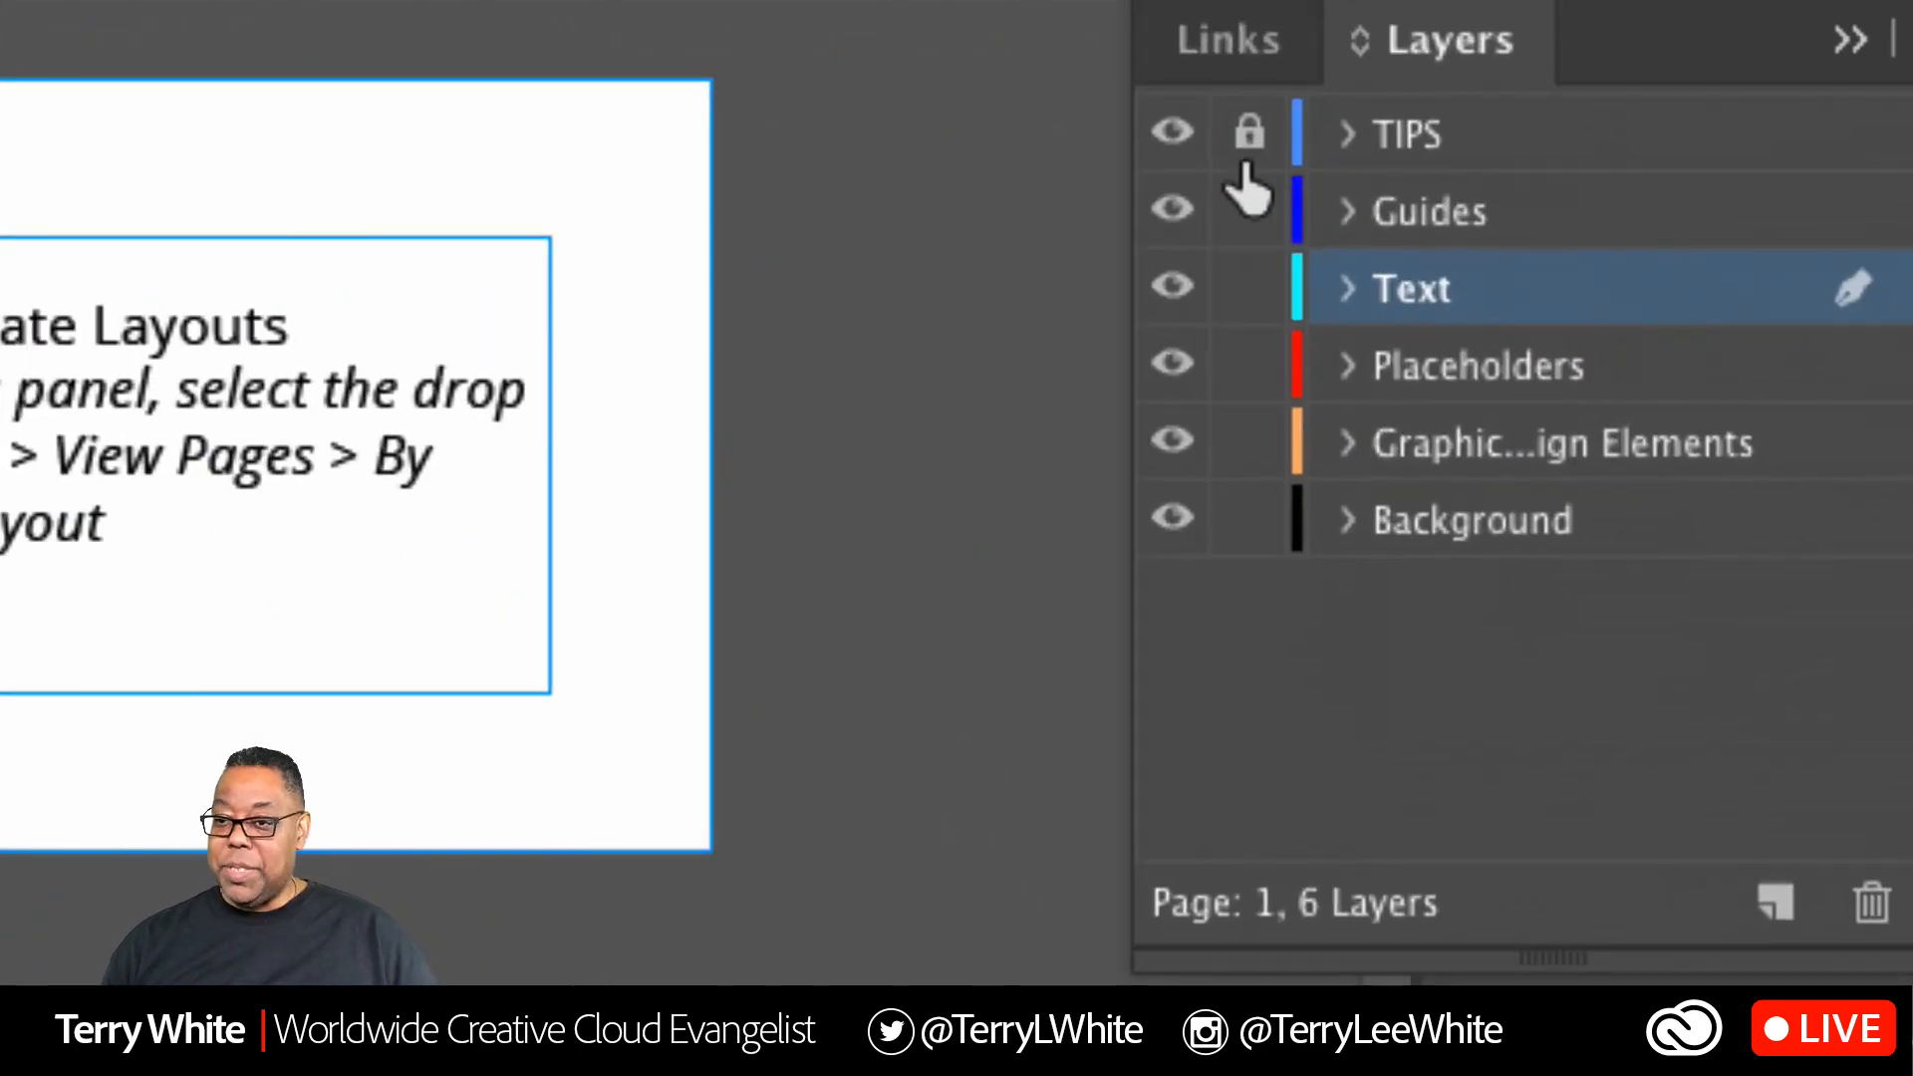
pyautogui.click(1251, 132)
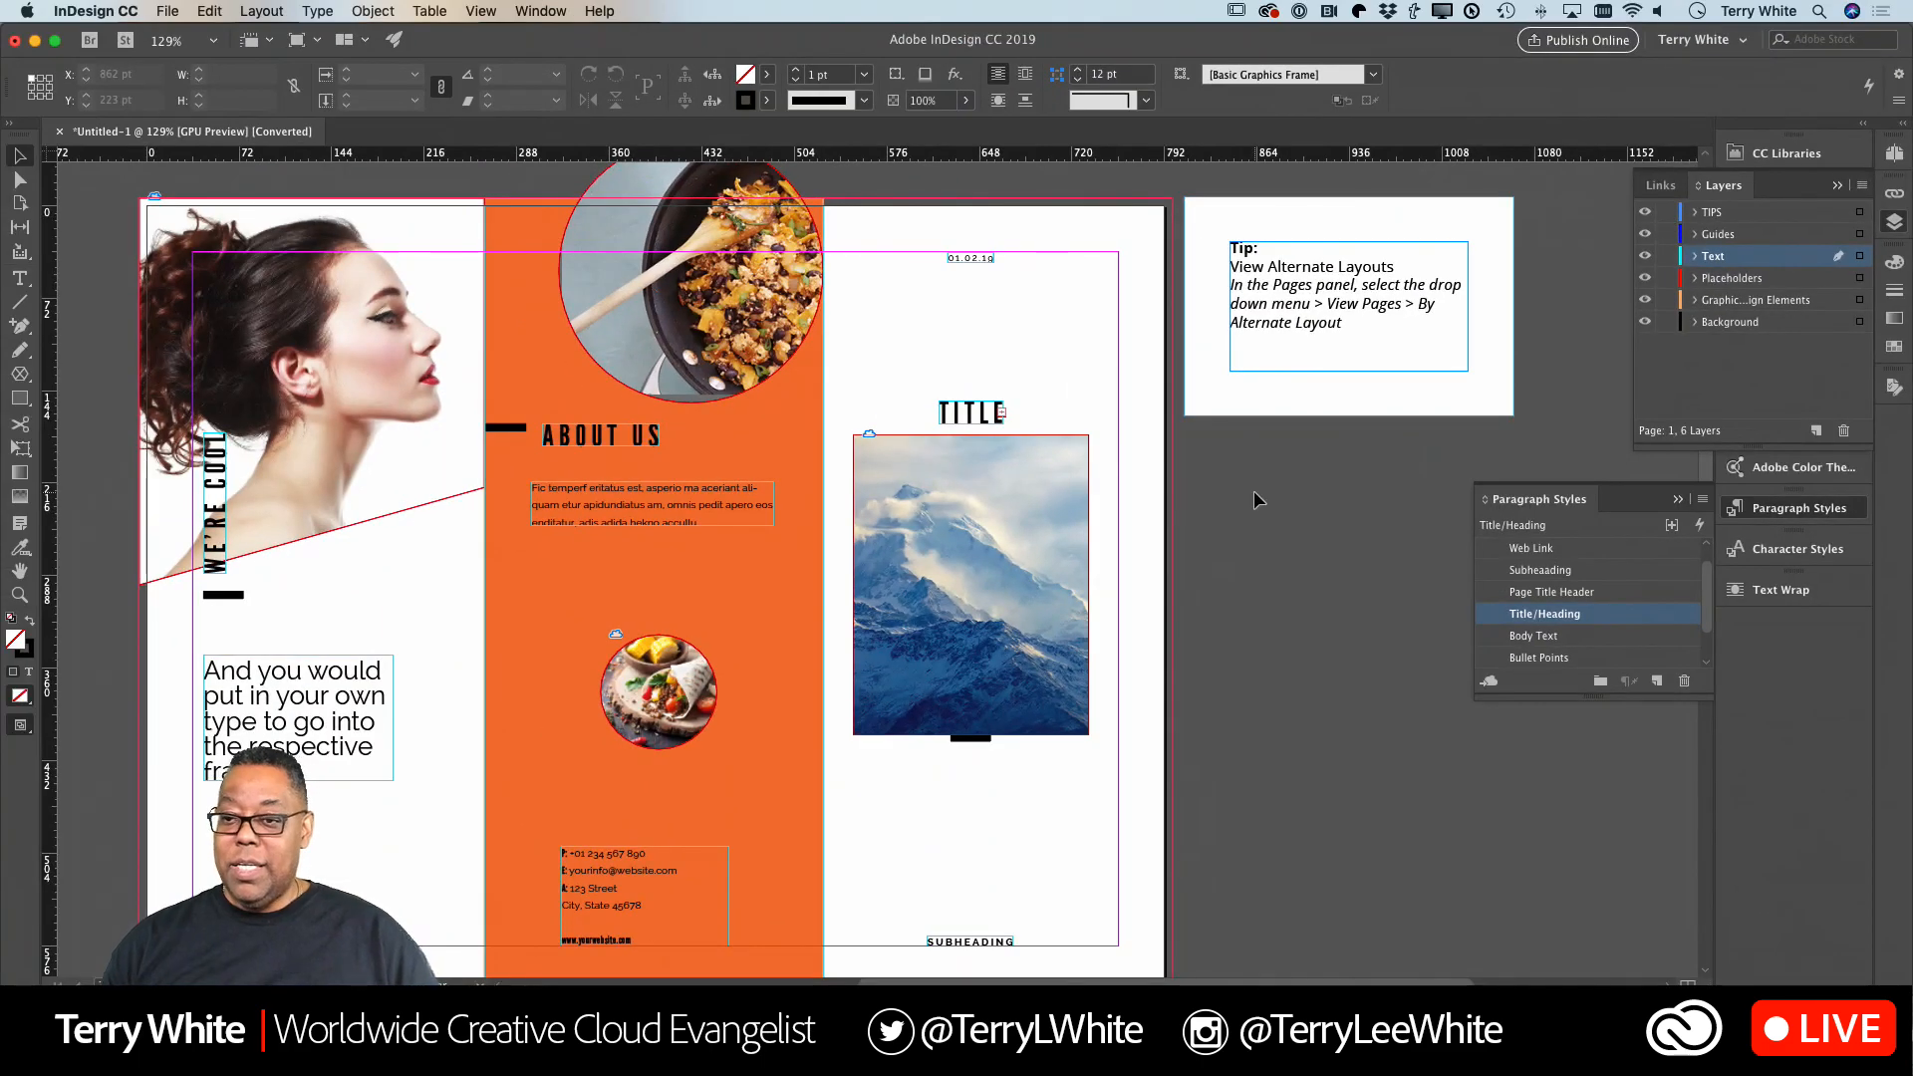
pyautogui.click(1391, 324)
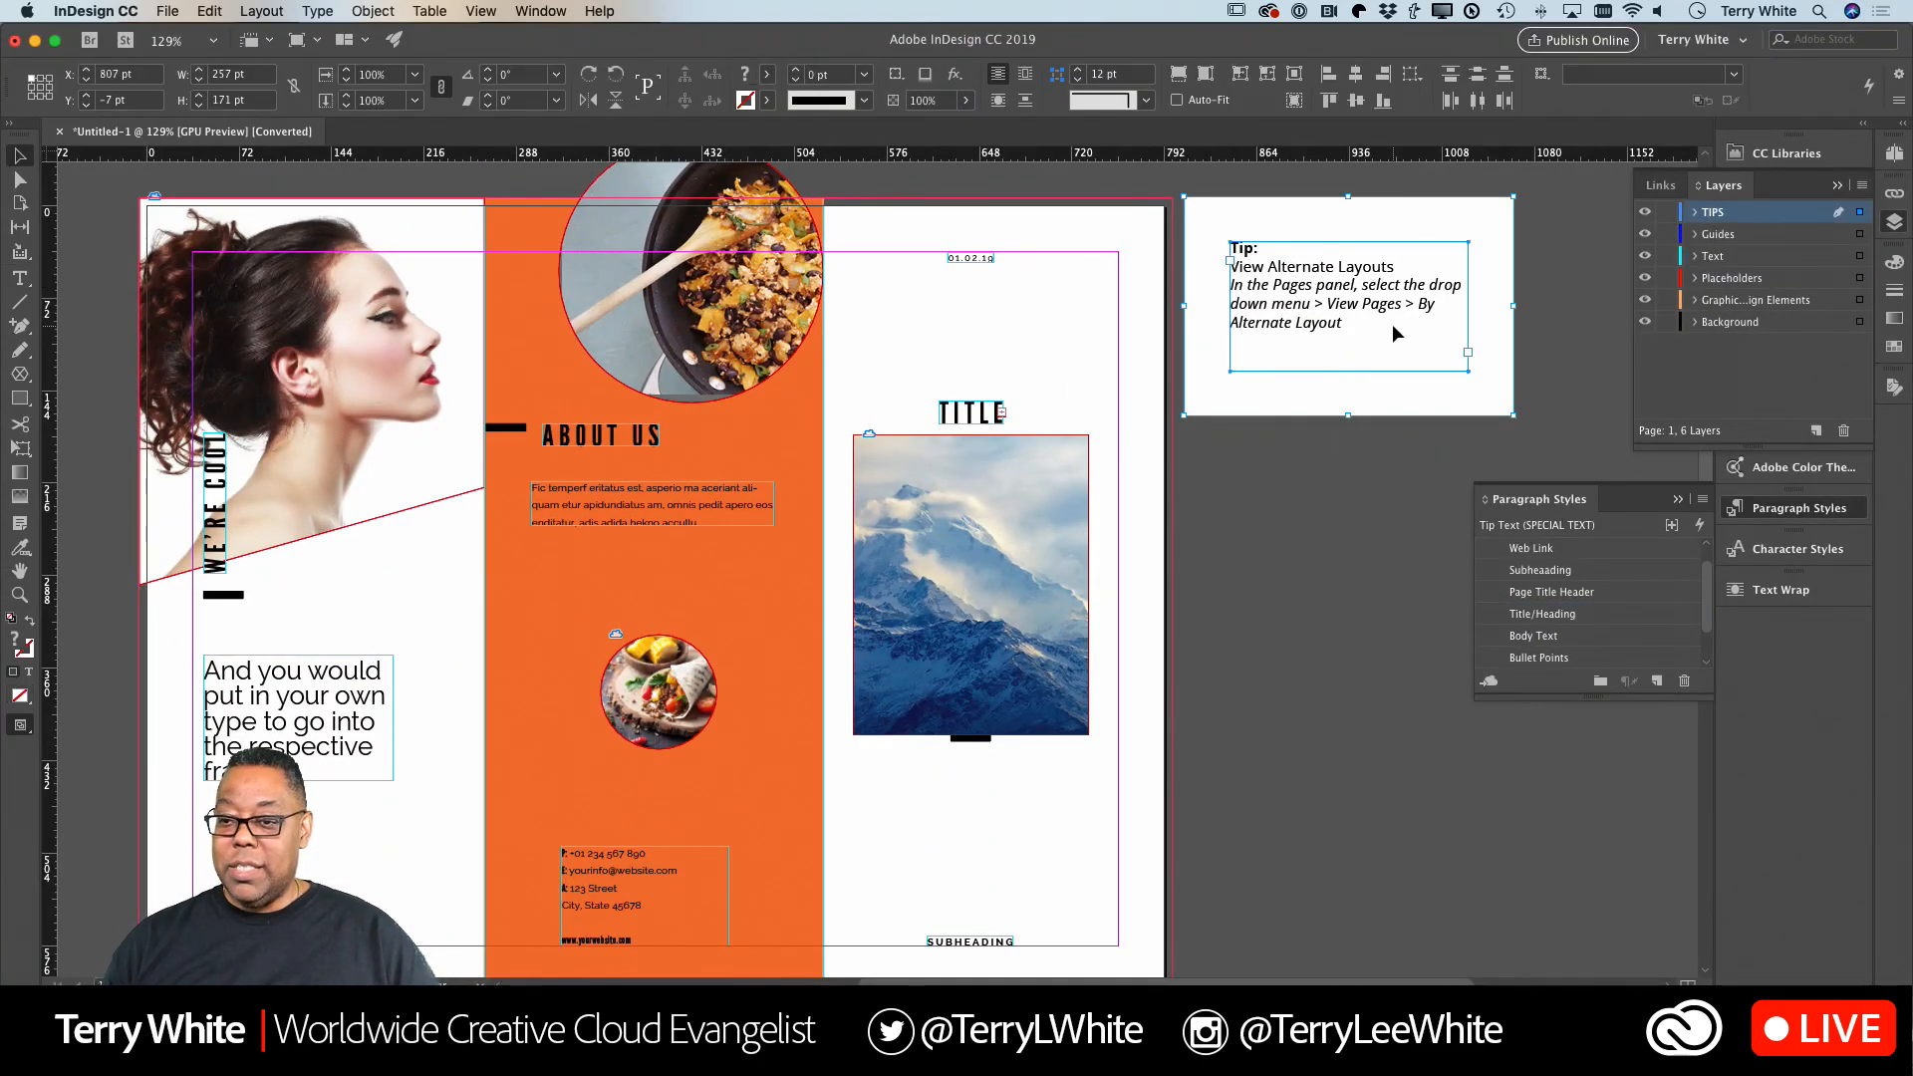
pyautogui.press('BackSpace')
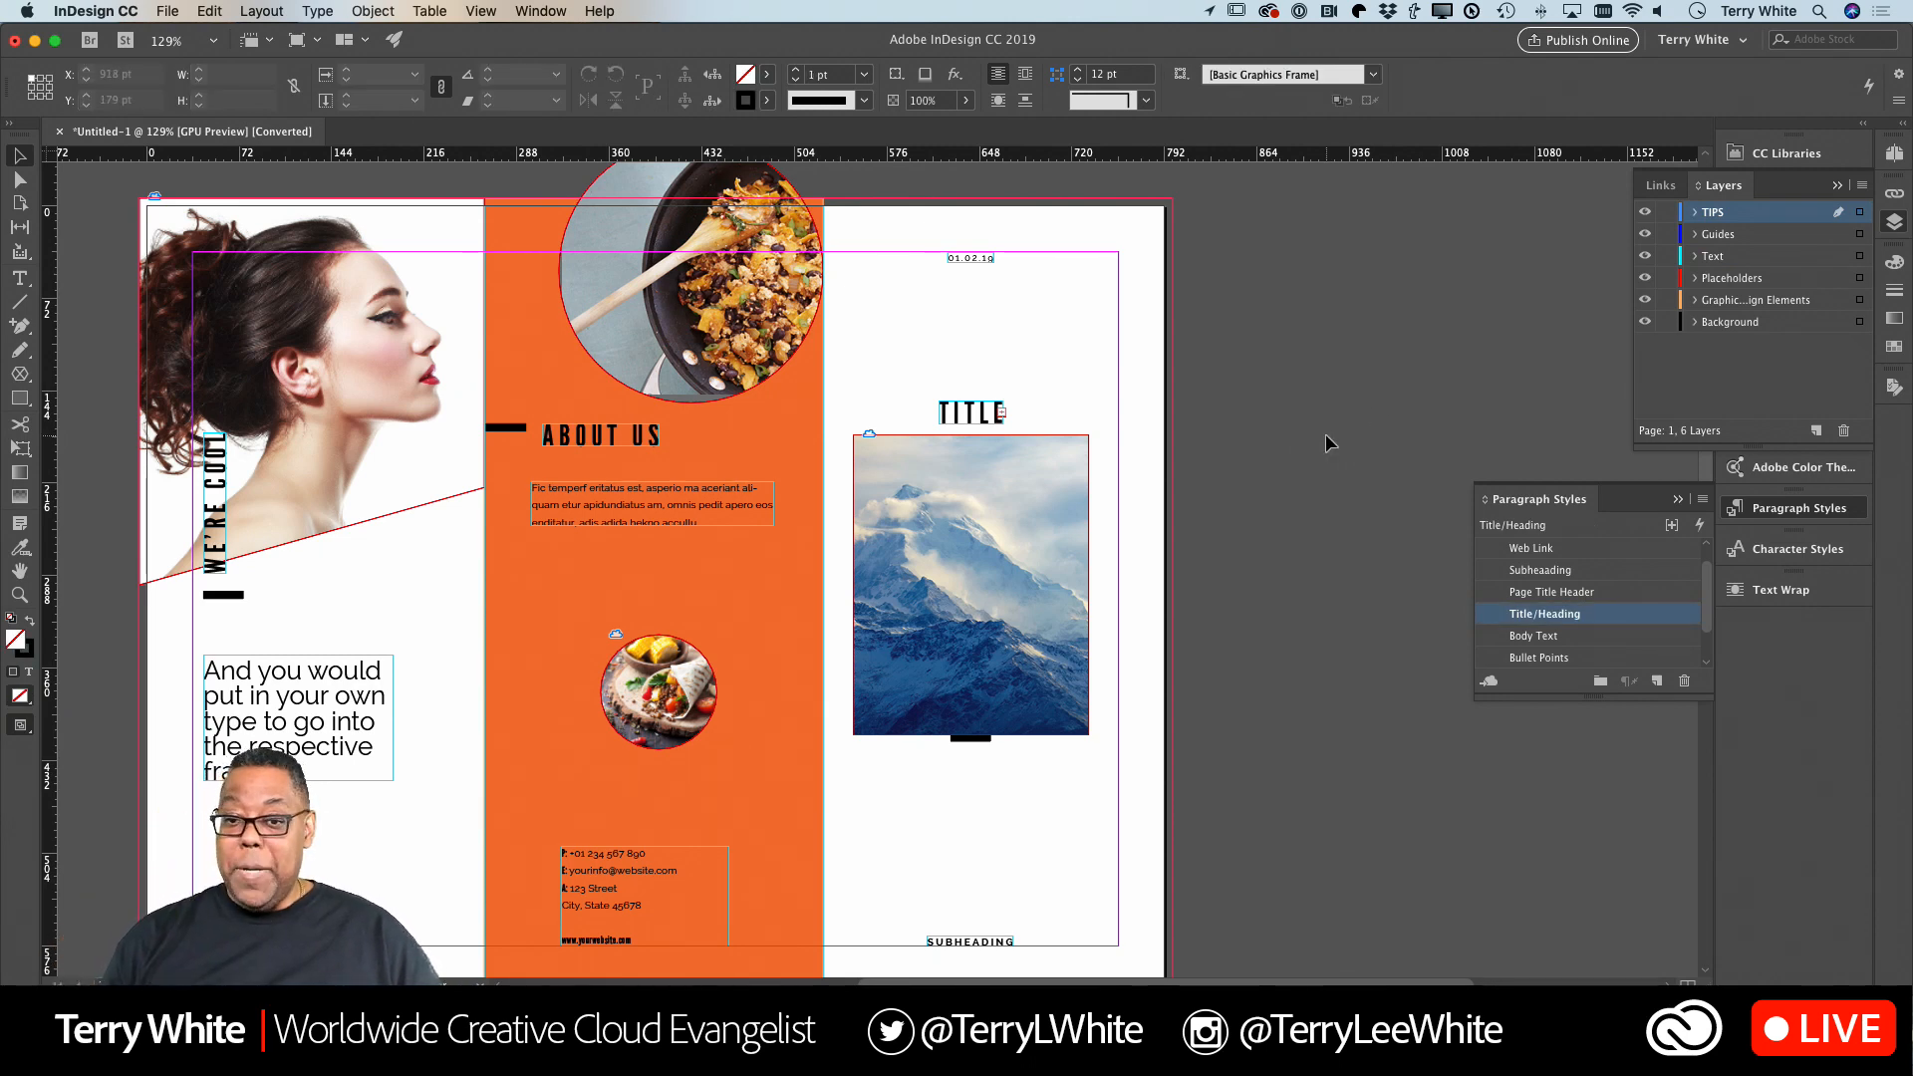
# Save the document to the Desktop as MyBrochure in InDesign CC 2019 document format.
pyautogui.hscroll(-1, 1325, 441)
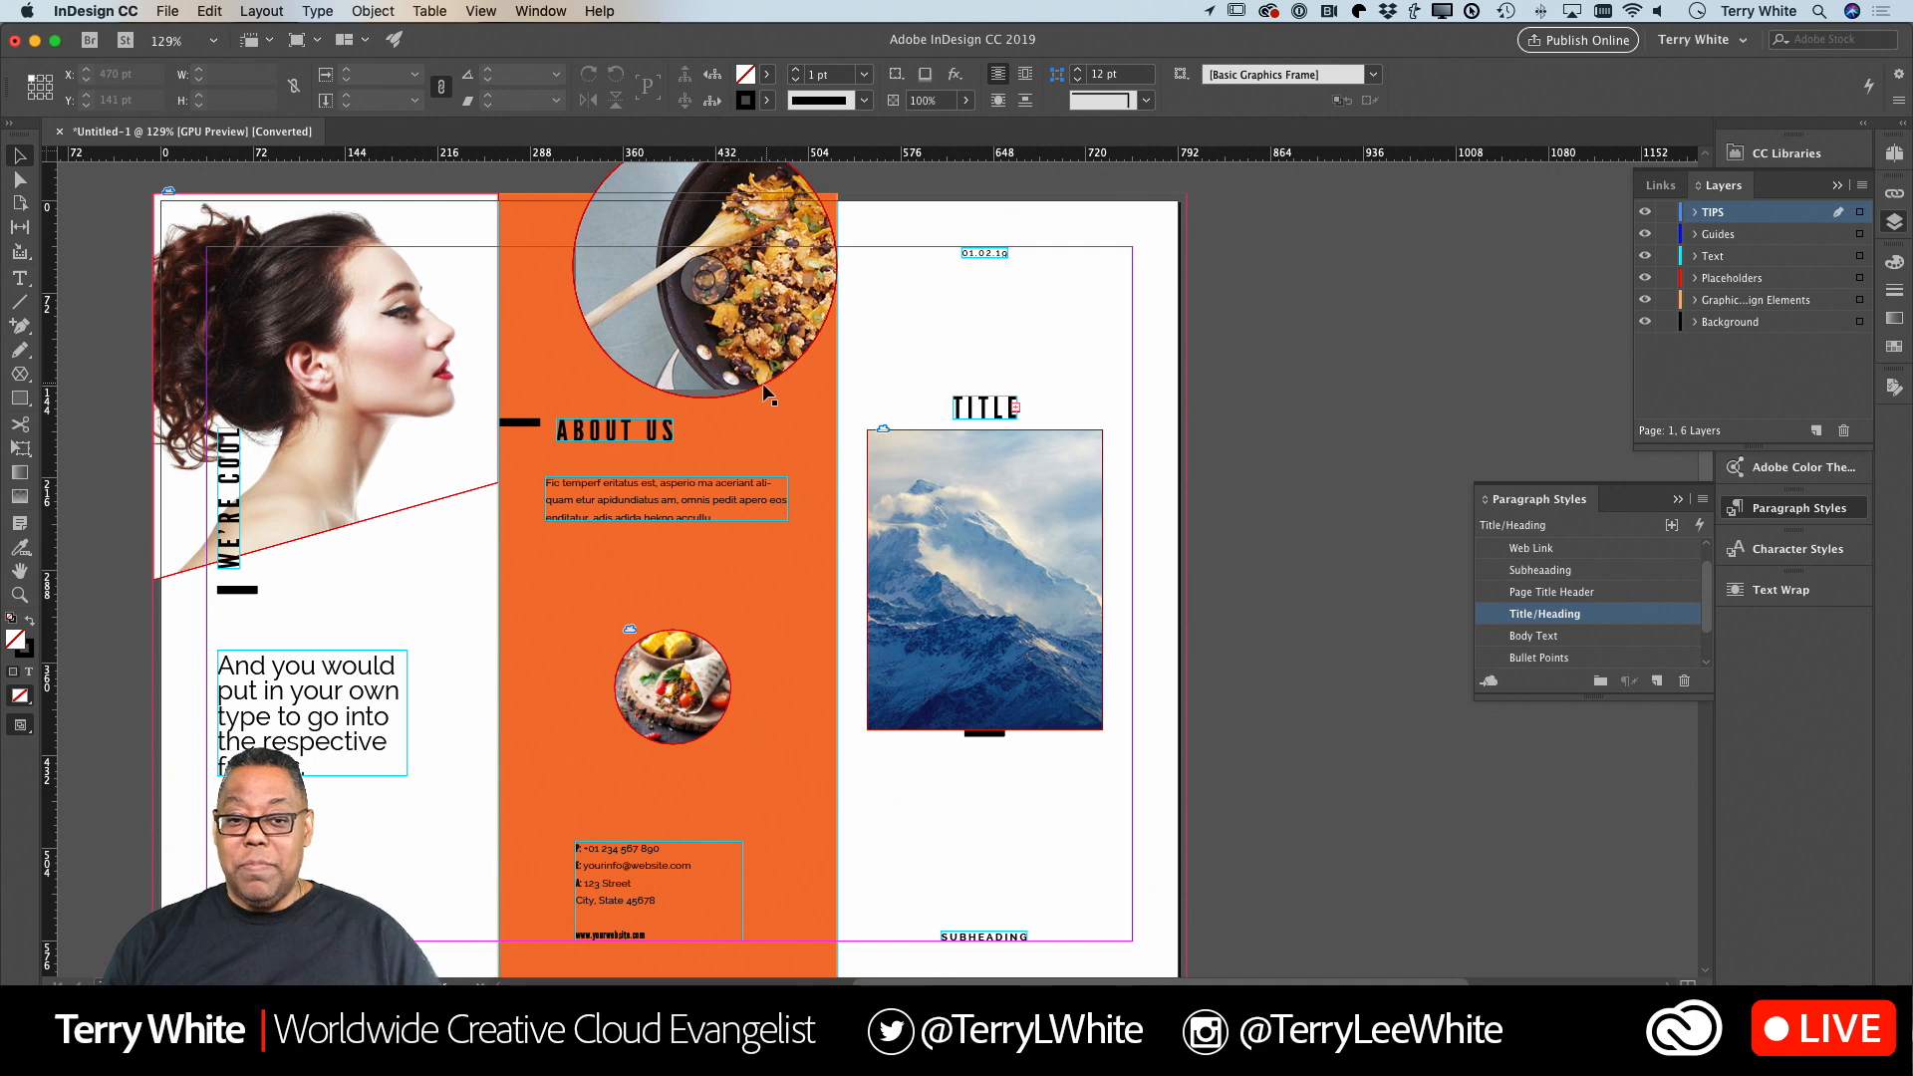
pyautogui.click(170, 12)
pyautogui.click(200, 160)
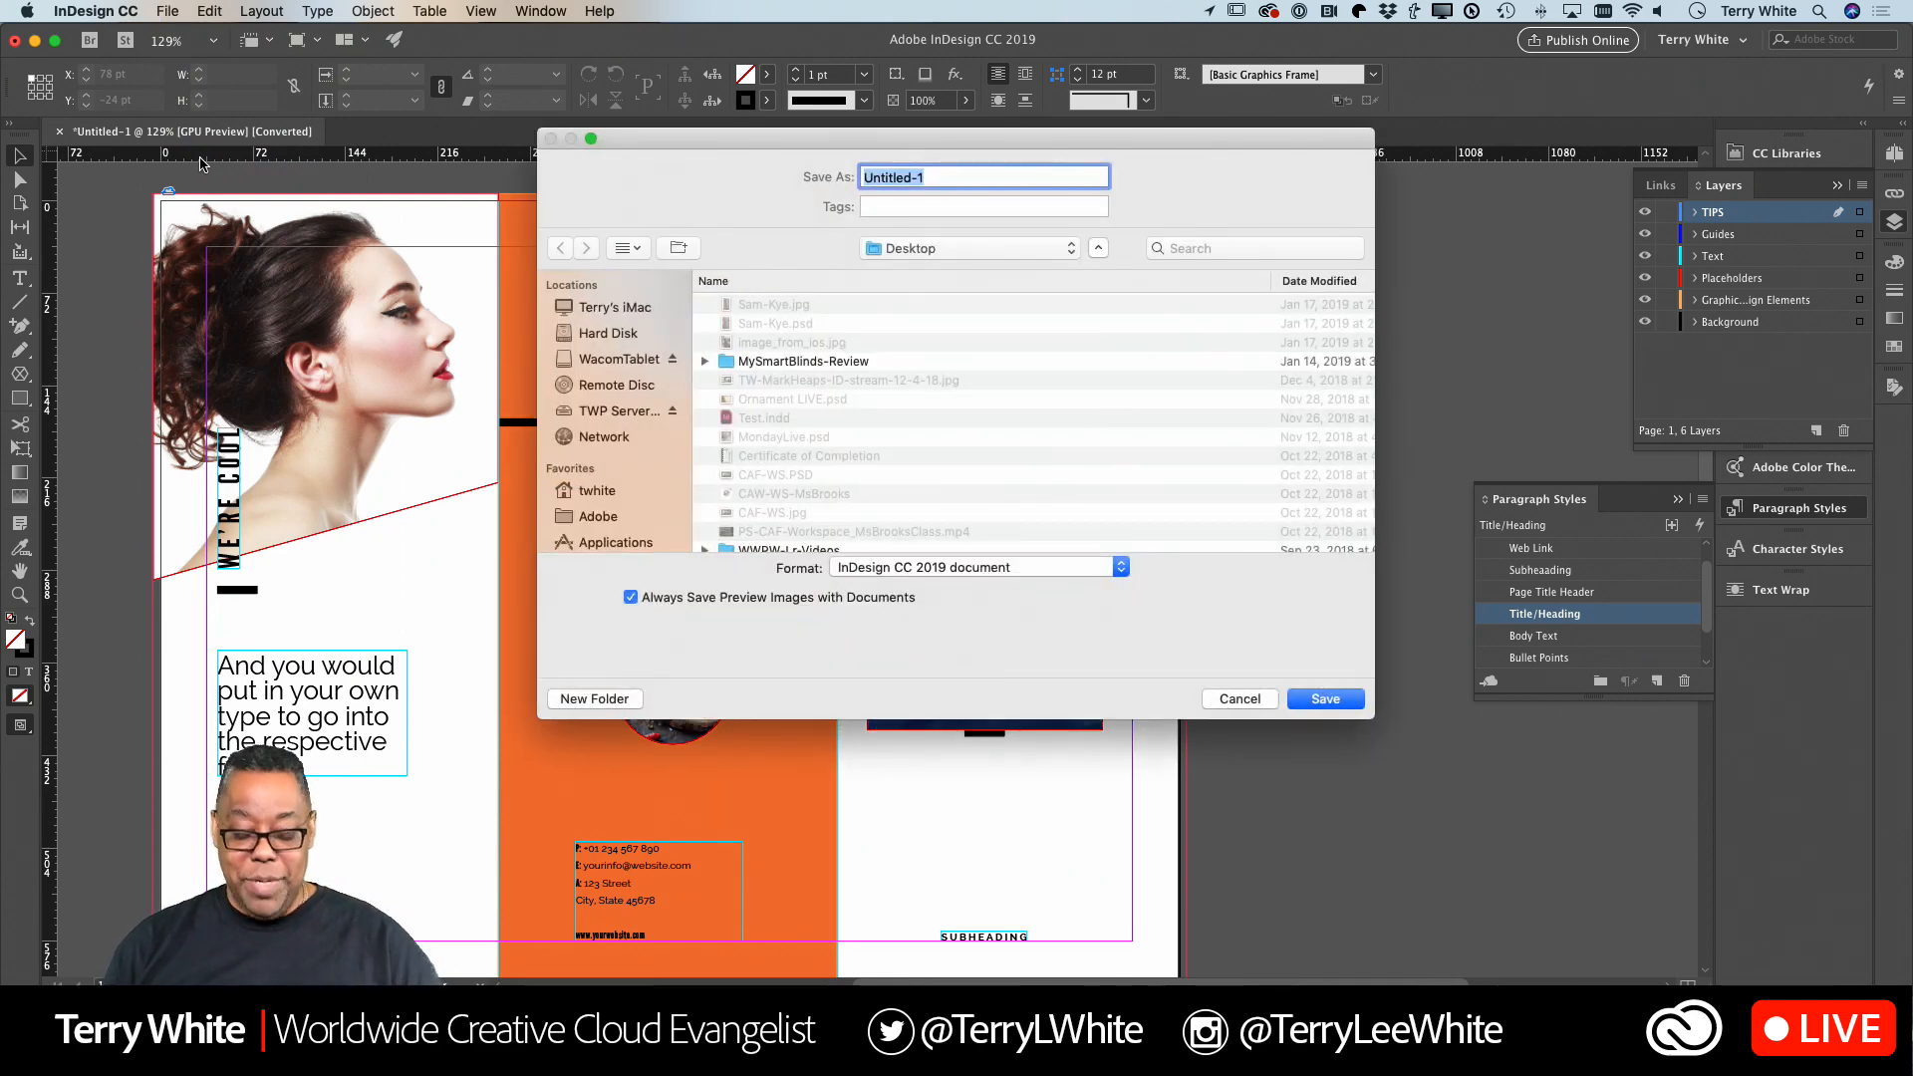
pyautogui.write('MyD')
pyautogui.press('BackSpace')
pyautogui.write('Brochure')
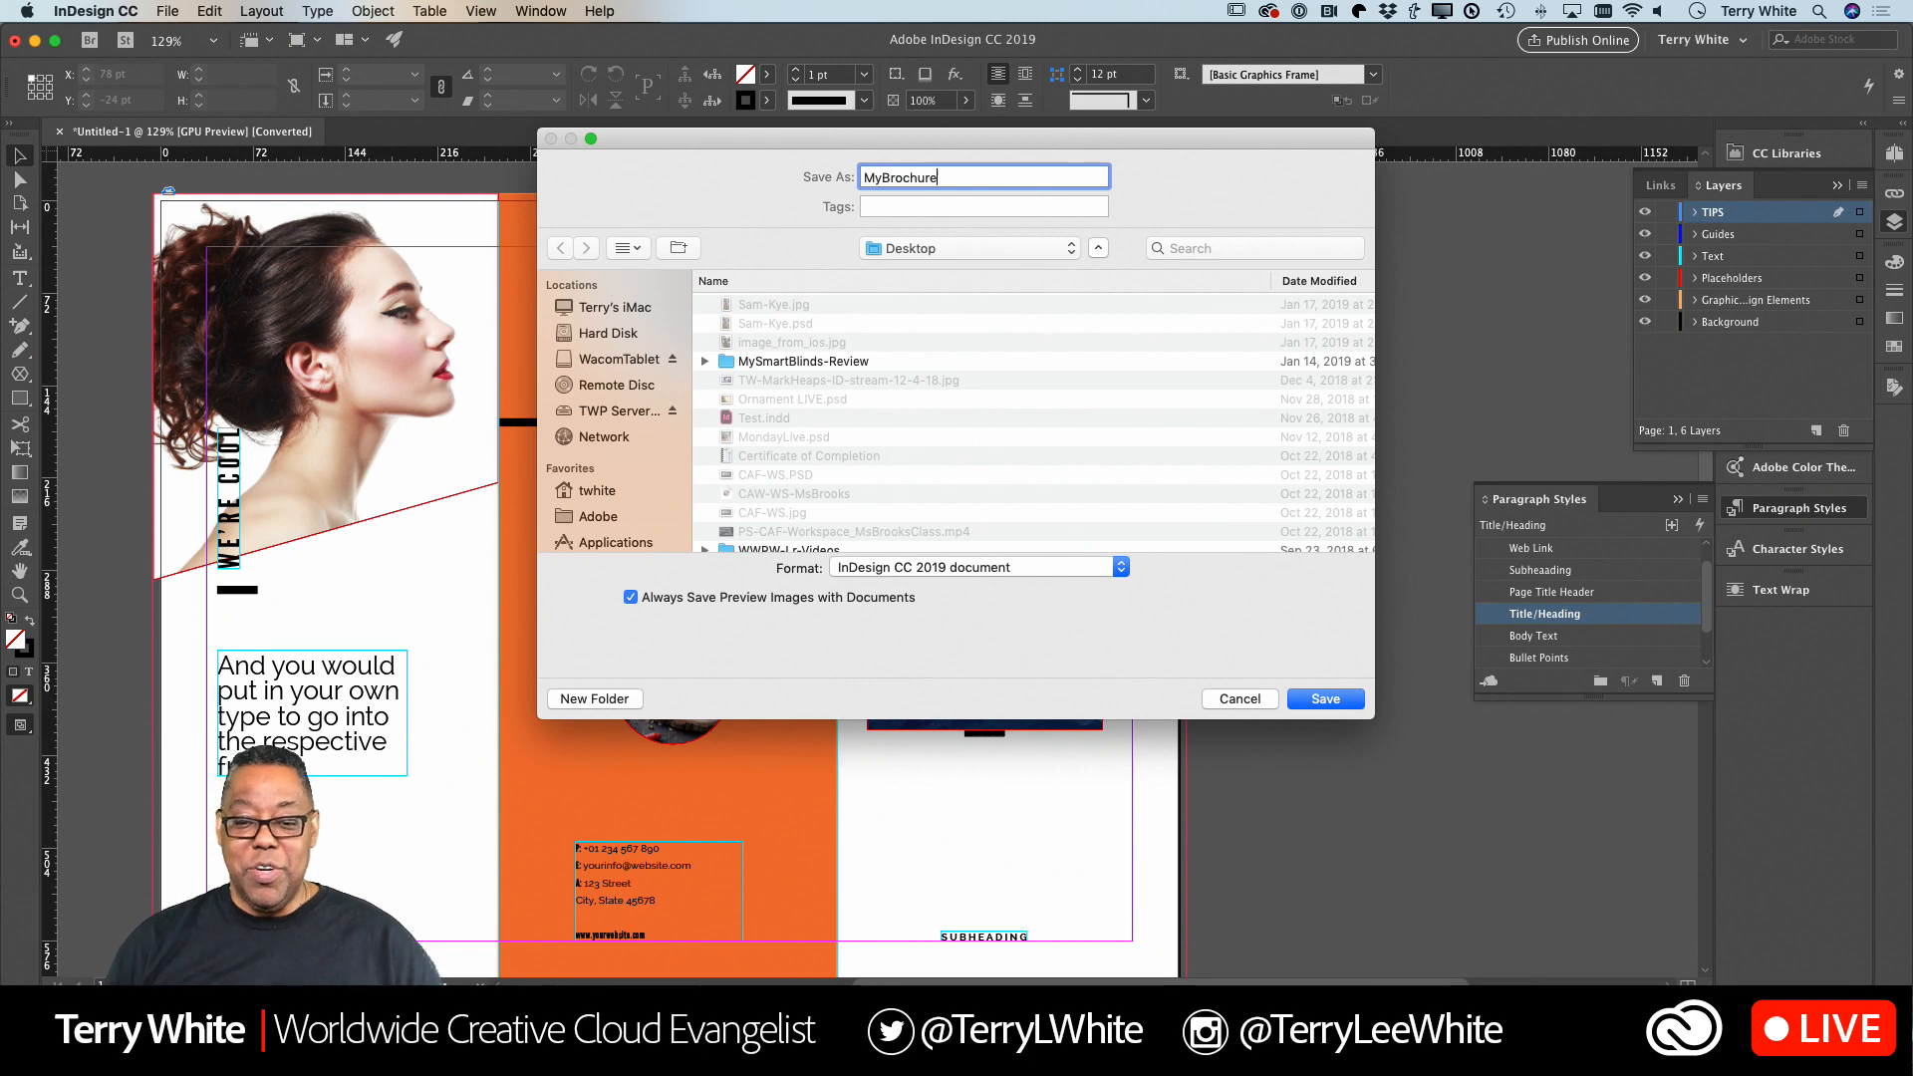
pyautogui.click(1334, 702)
# Create a new blank landscape document from the recent Custom 11 x 8.5 in preset.
pyautogui.scroll(-1, 1106, 613)
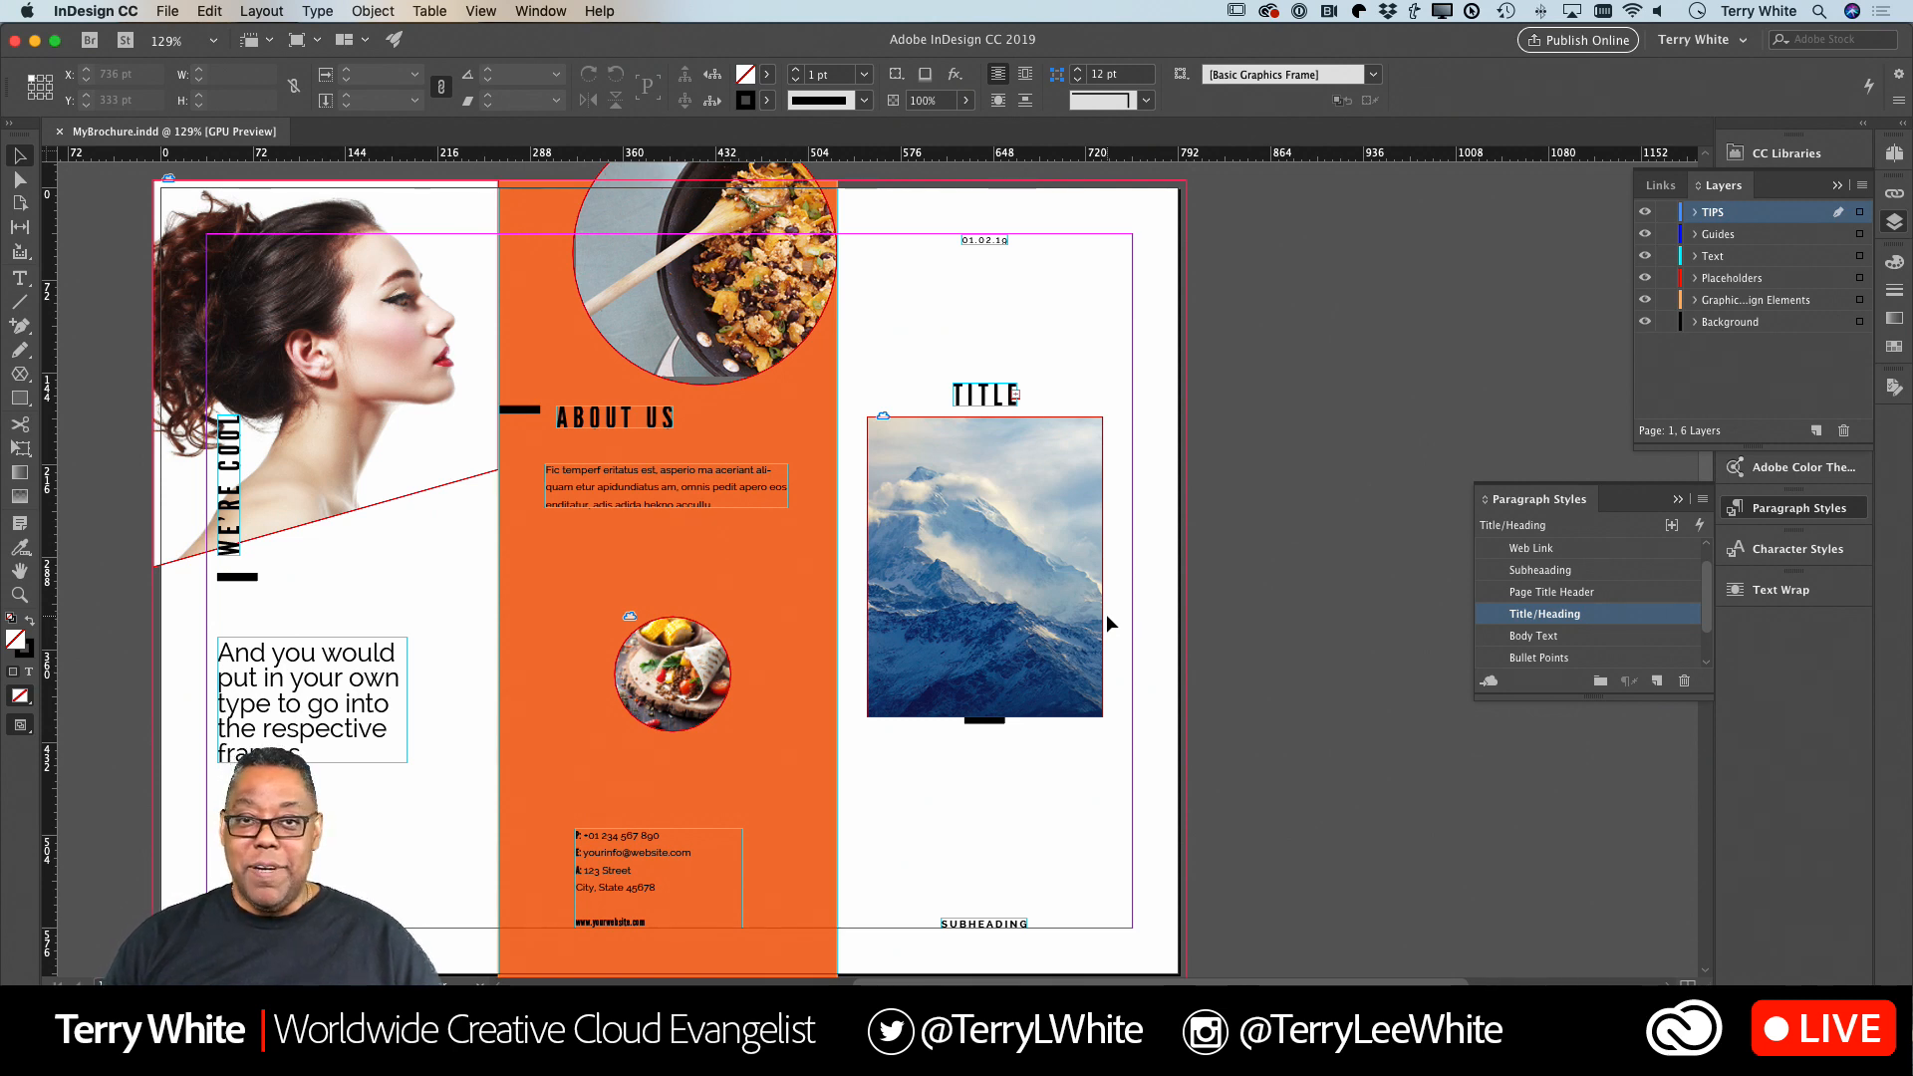
pyautogui.scroll(-1, 1109, 617)
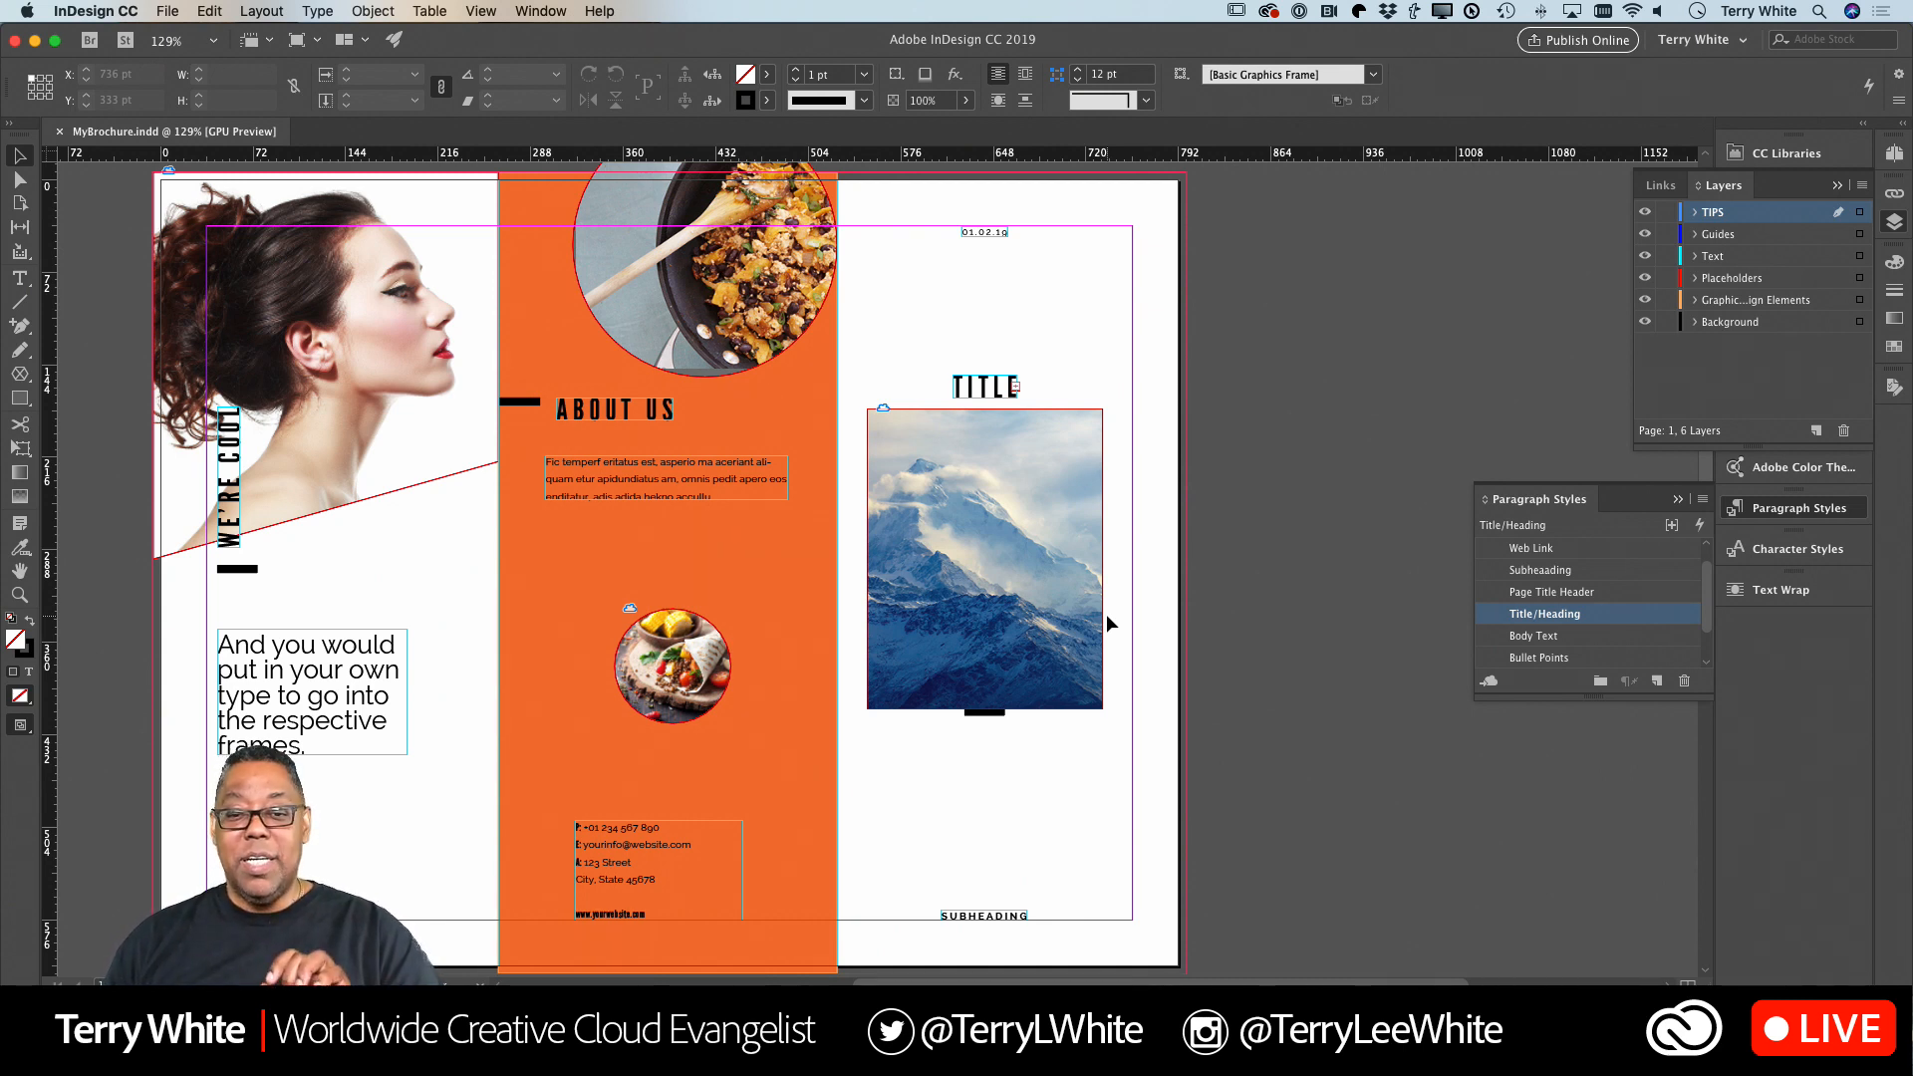
pyautogui.press('super+n')
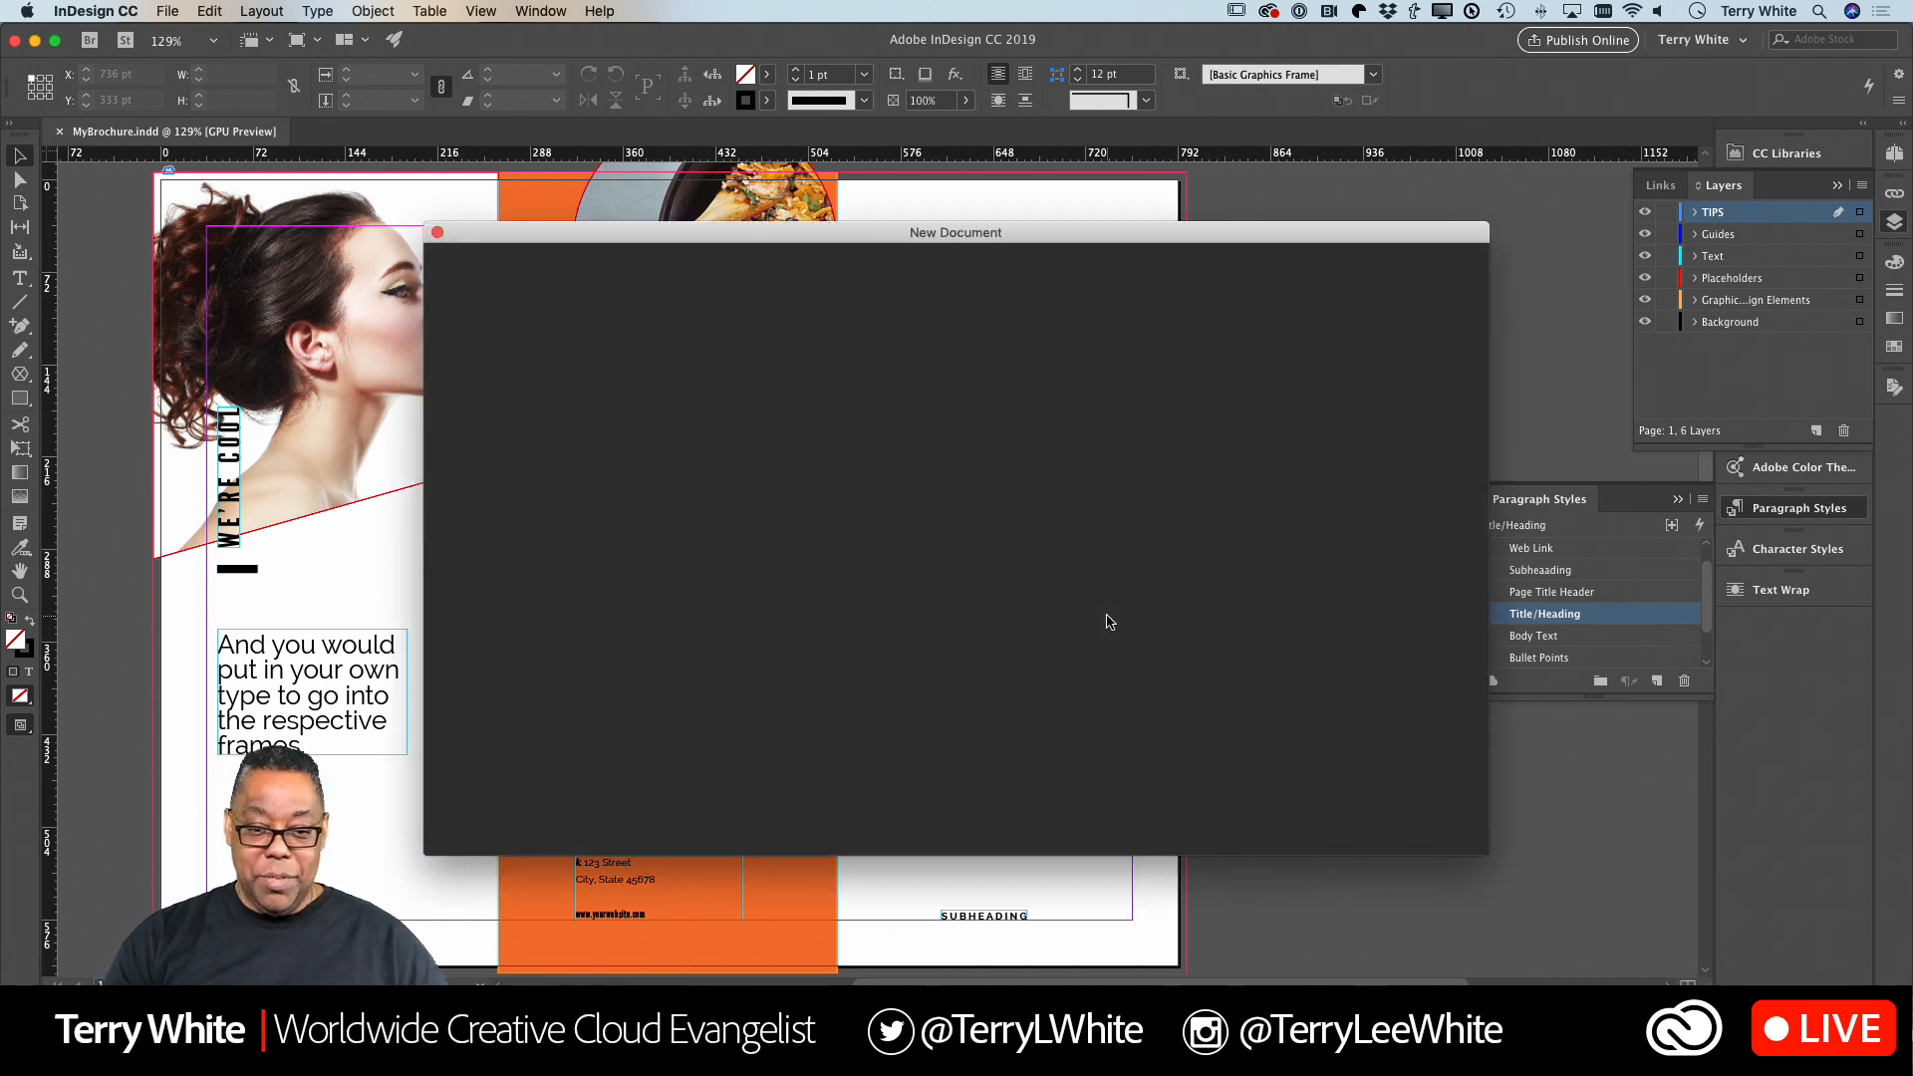
pyautogui.scroll(-15, 1109, 620)
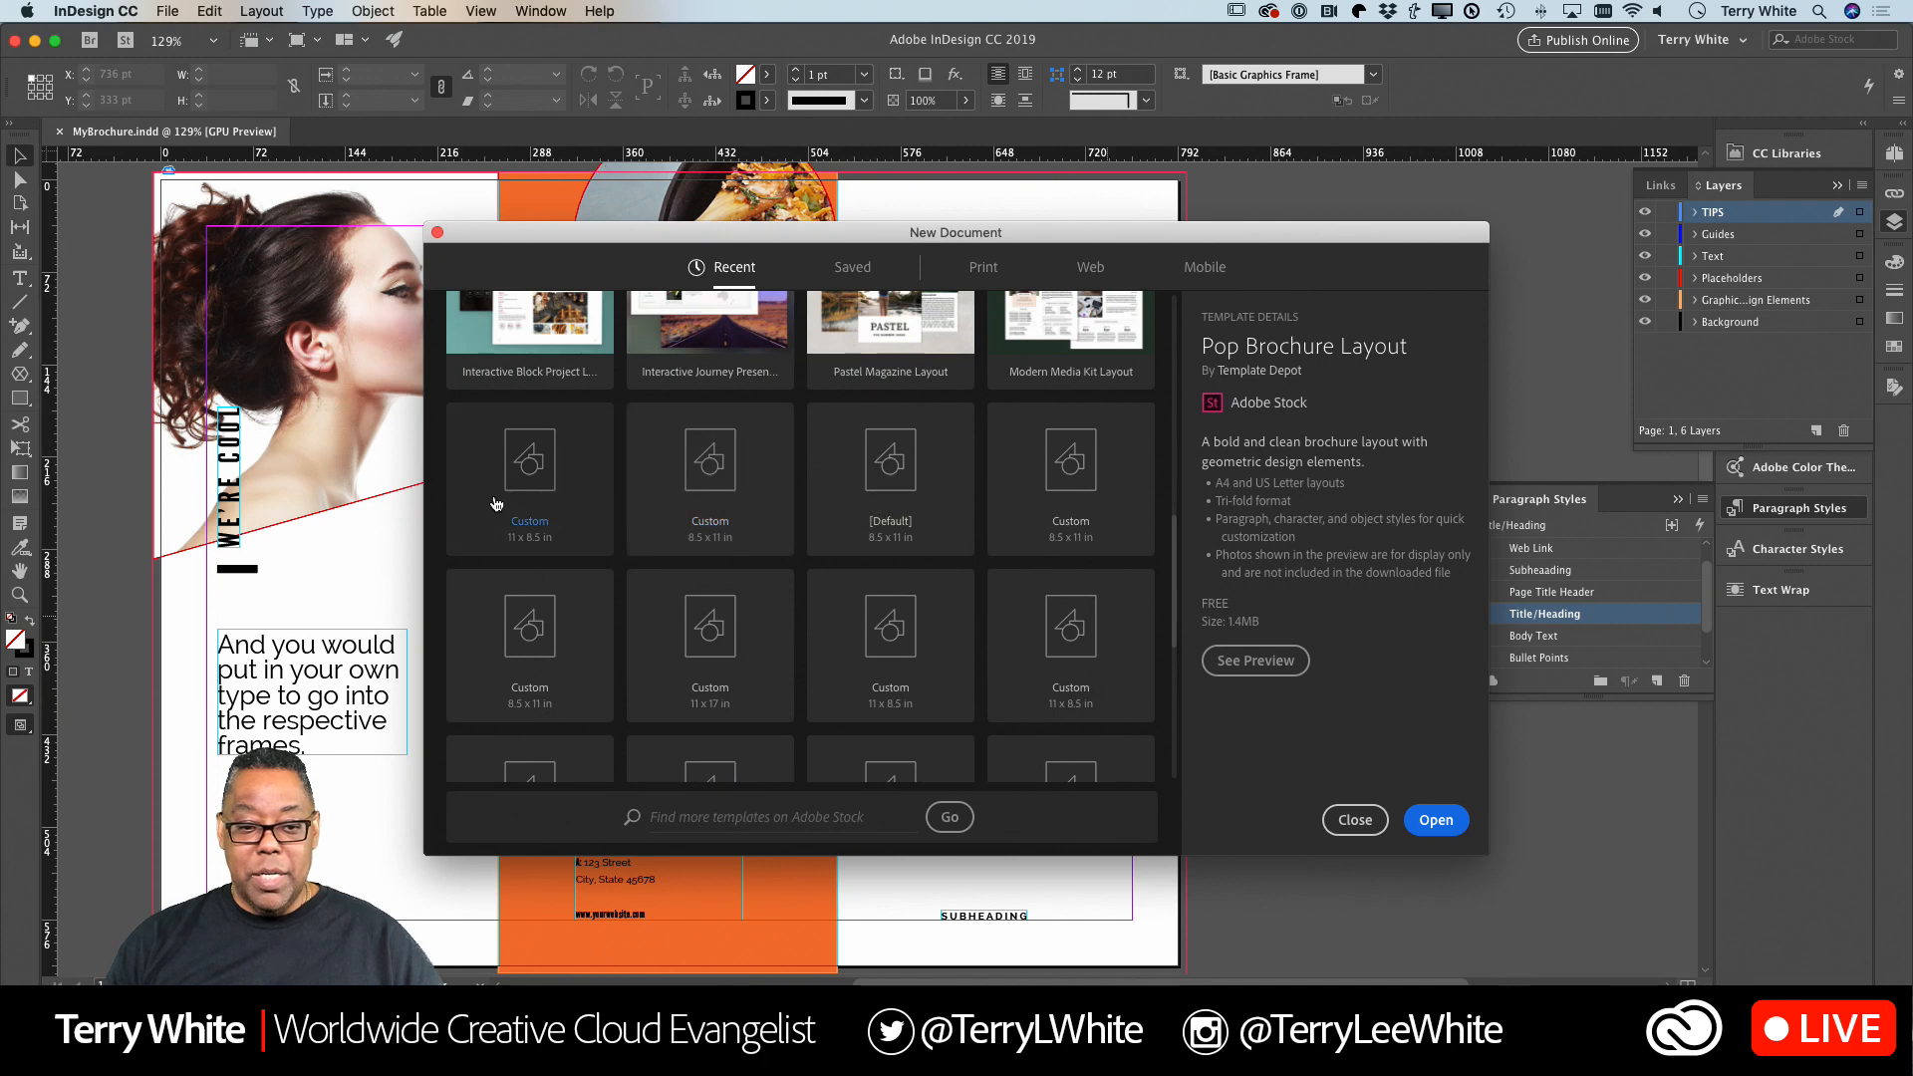
pyautogui.press('Escape')
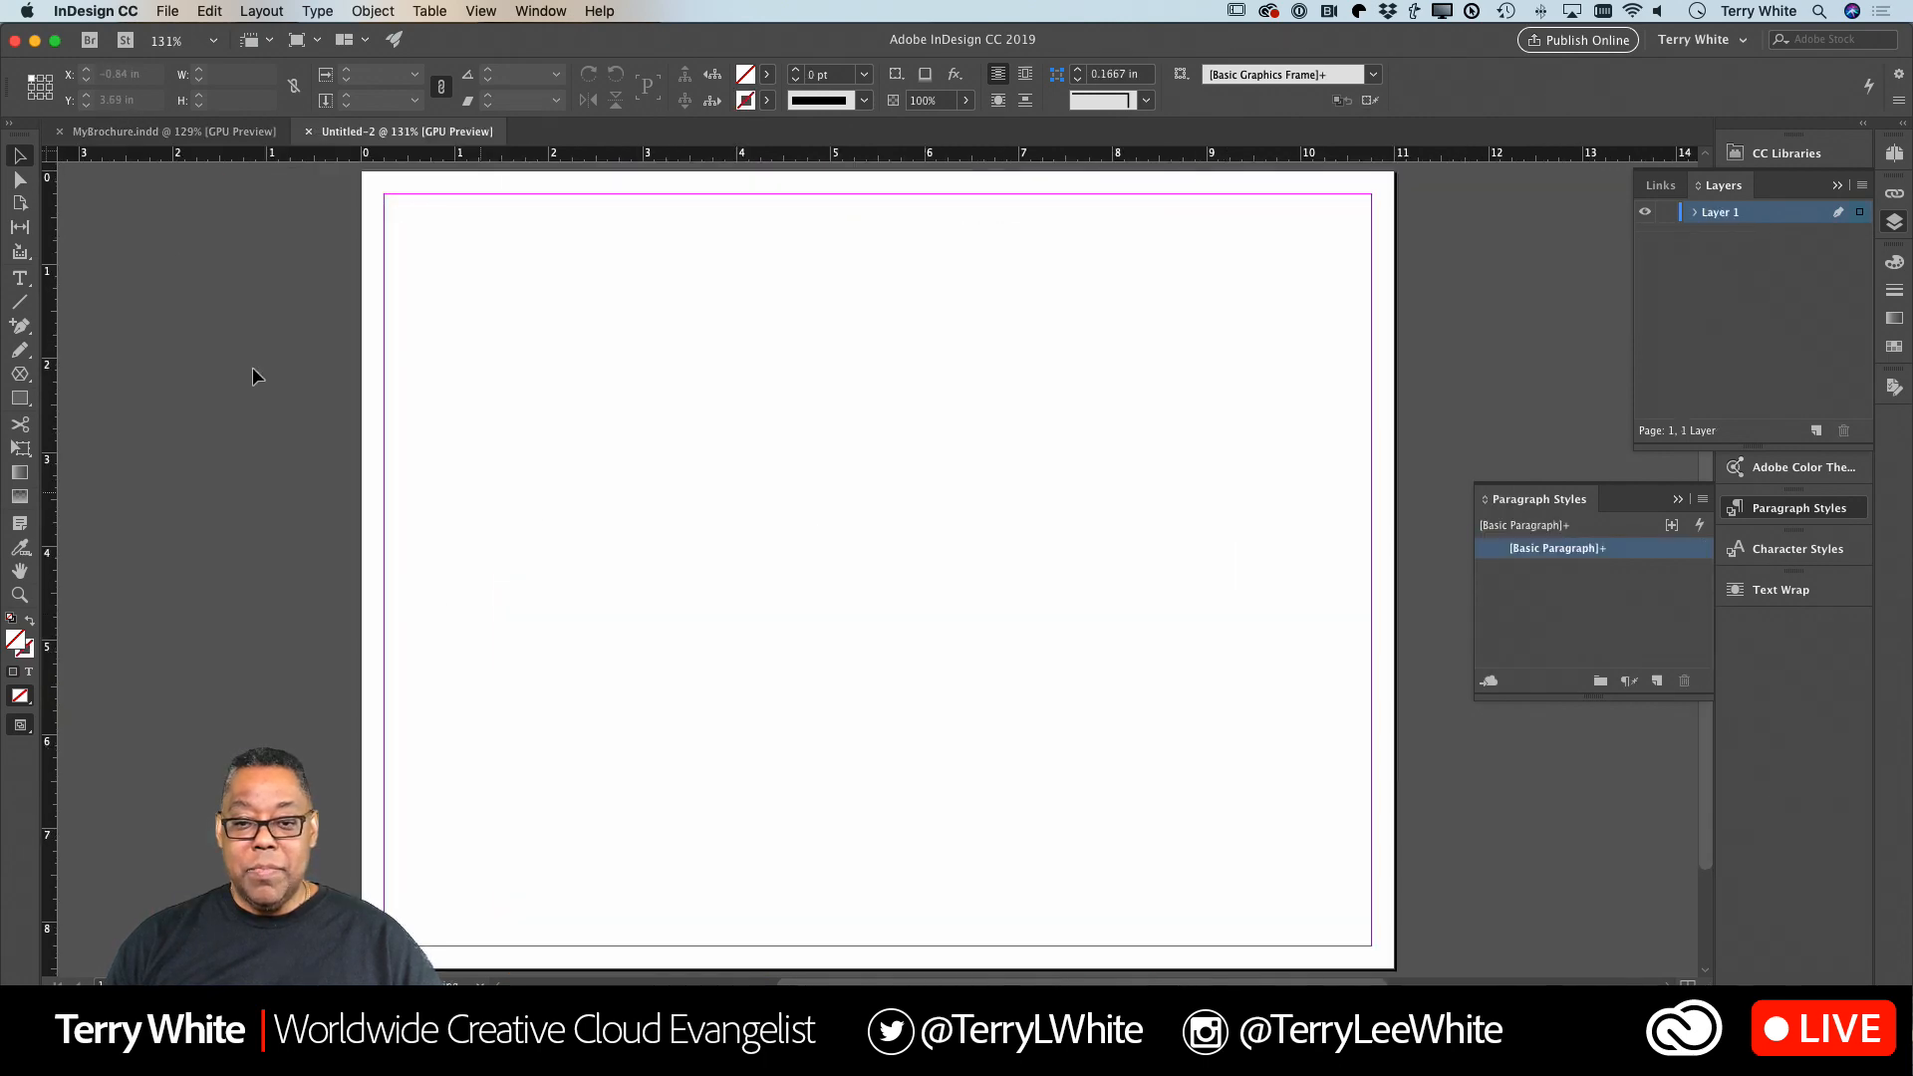
# Draw a text frame about 4.78 x 1.18 in near the page's upper-left margin corner and enter "Heading".
pyautogui.click(19, 278)
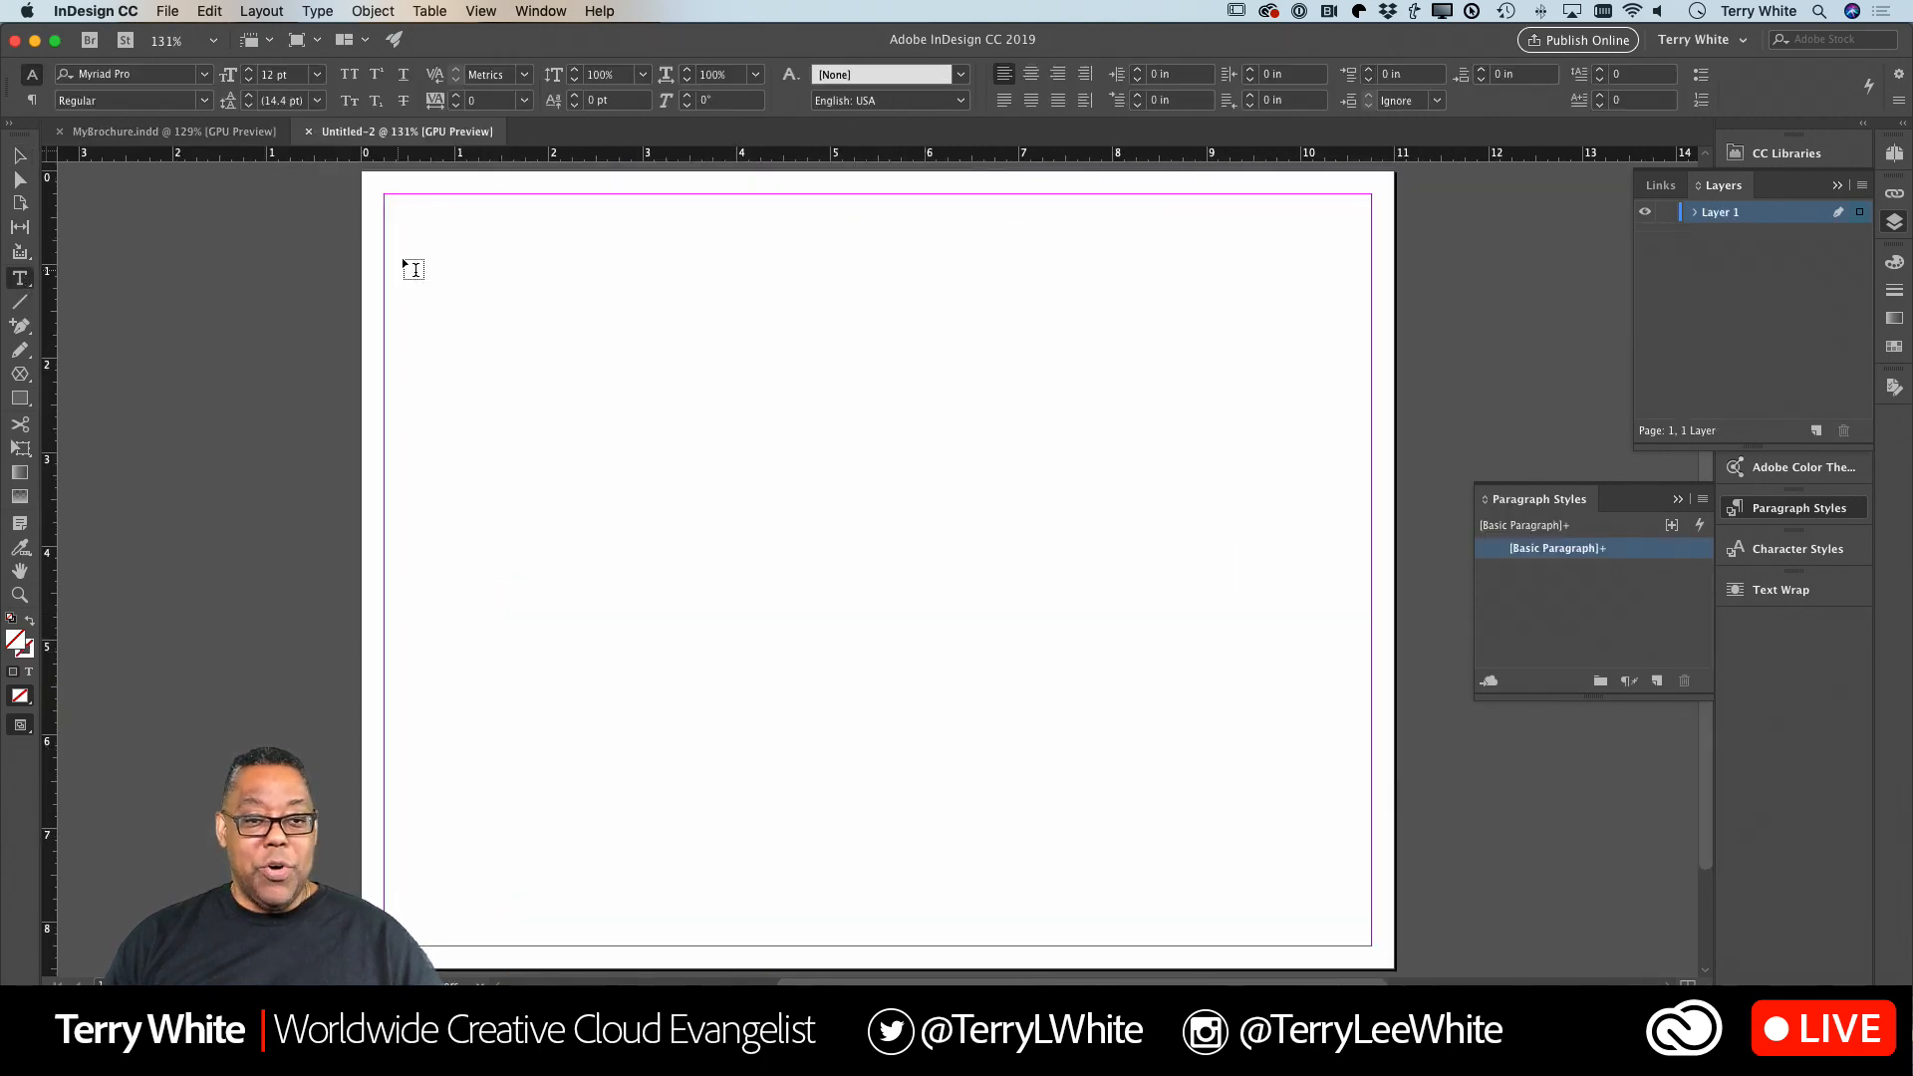
pyautogui.moveTo(409, 232); pyautogui.dragTo(857, 342)
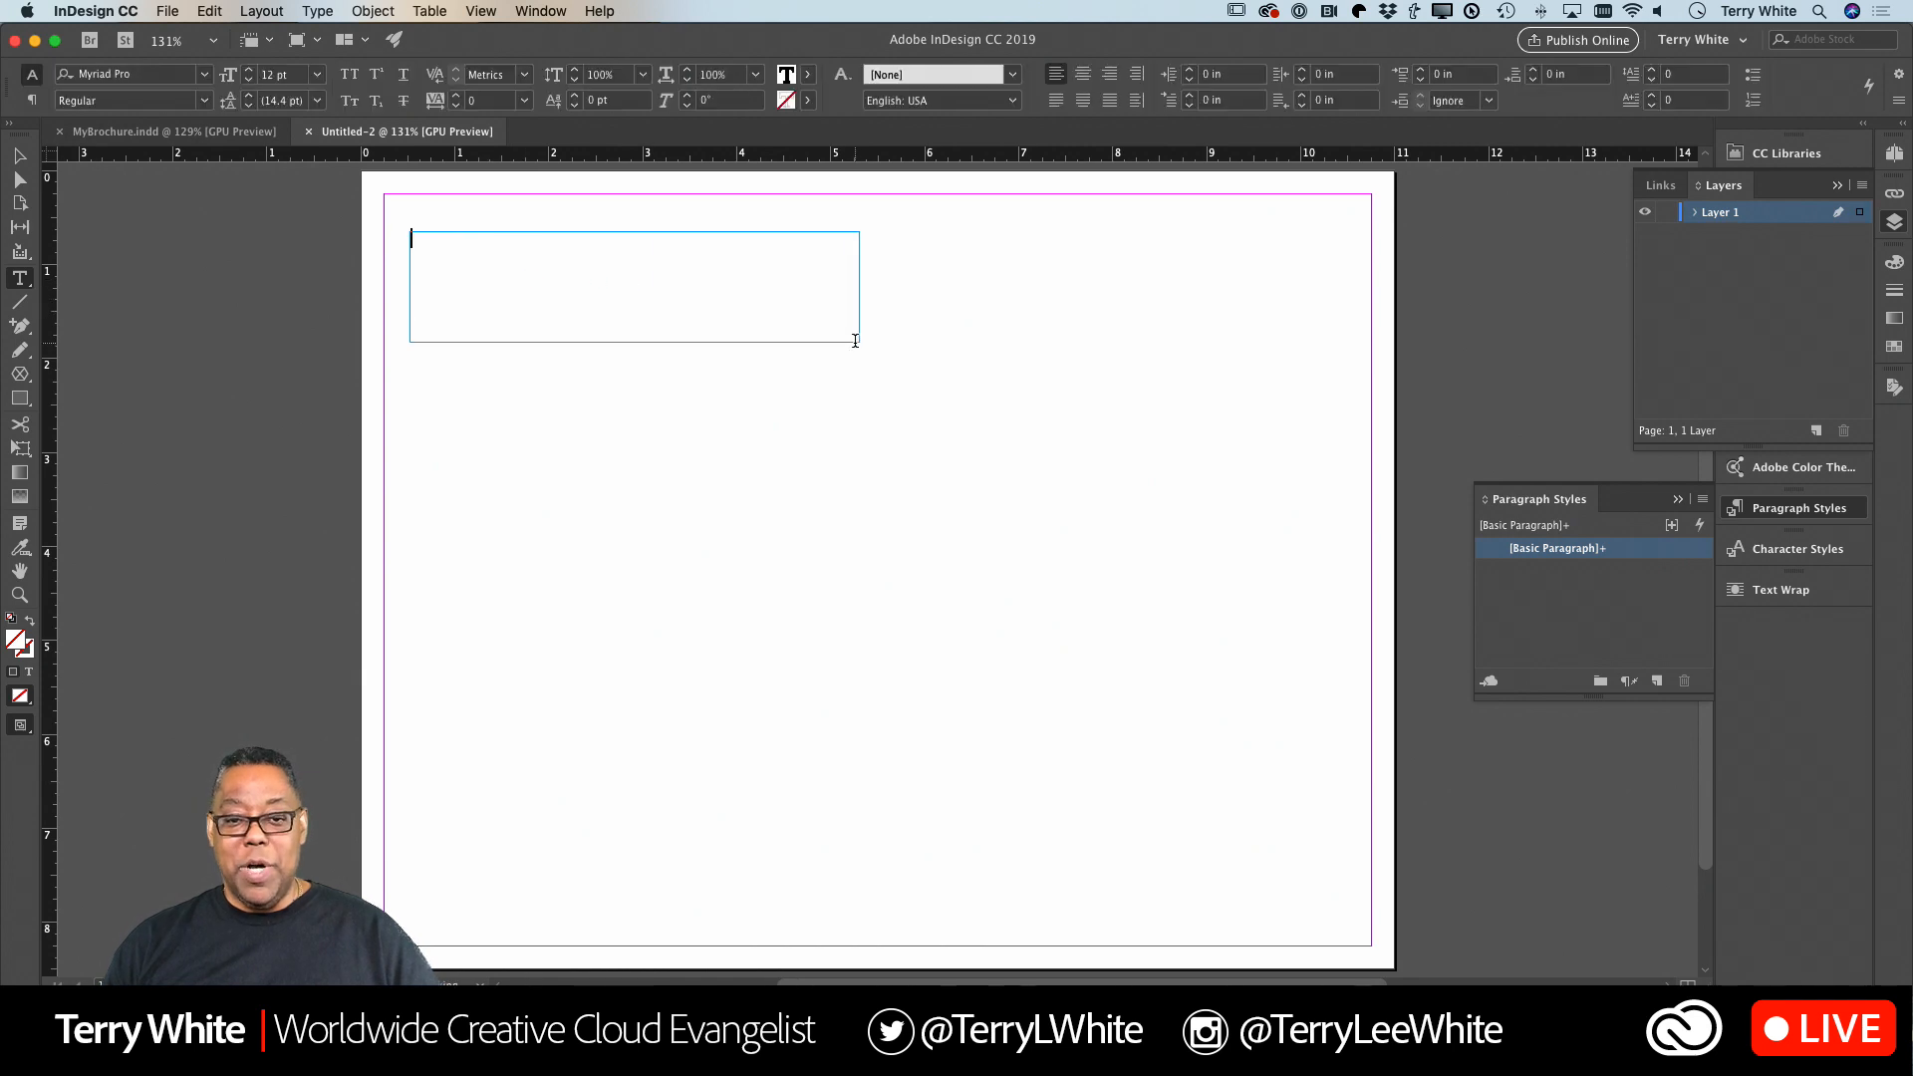
pyautogui.write('Heading')
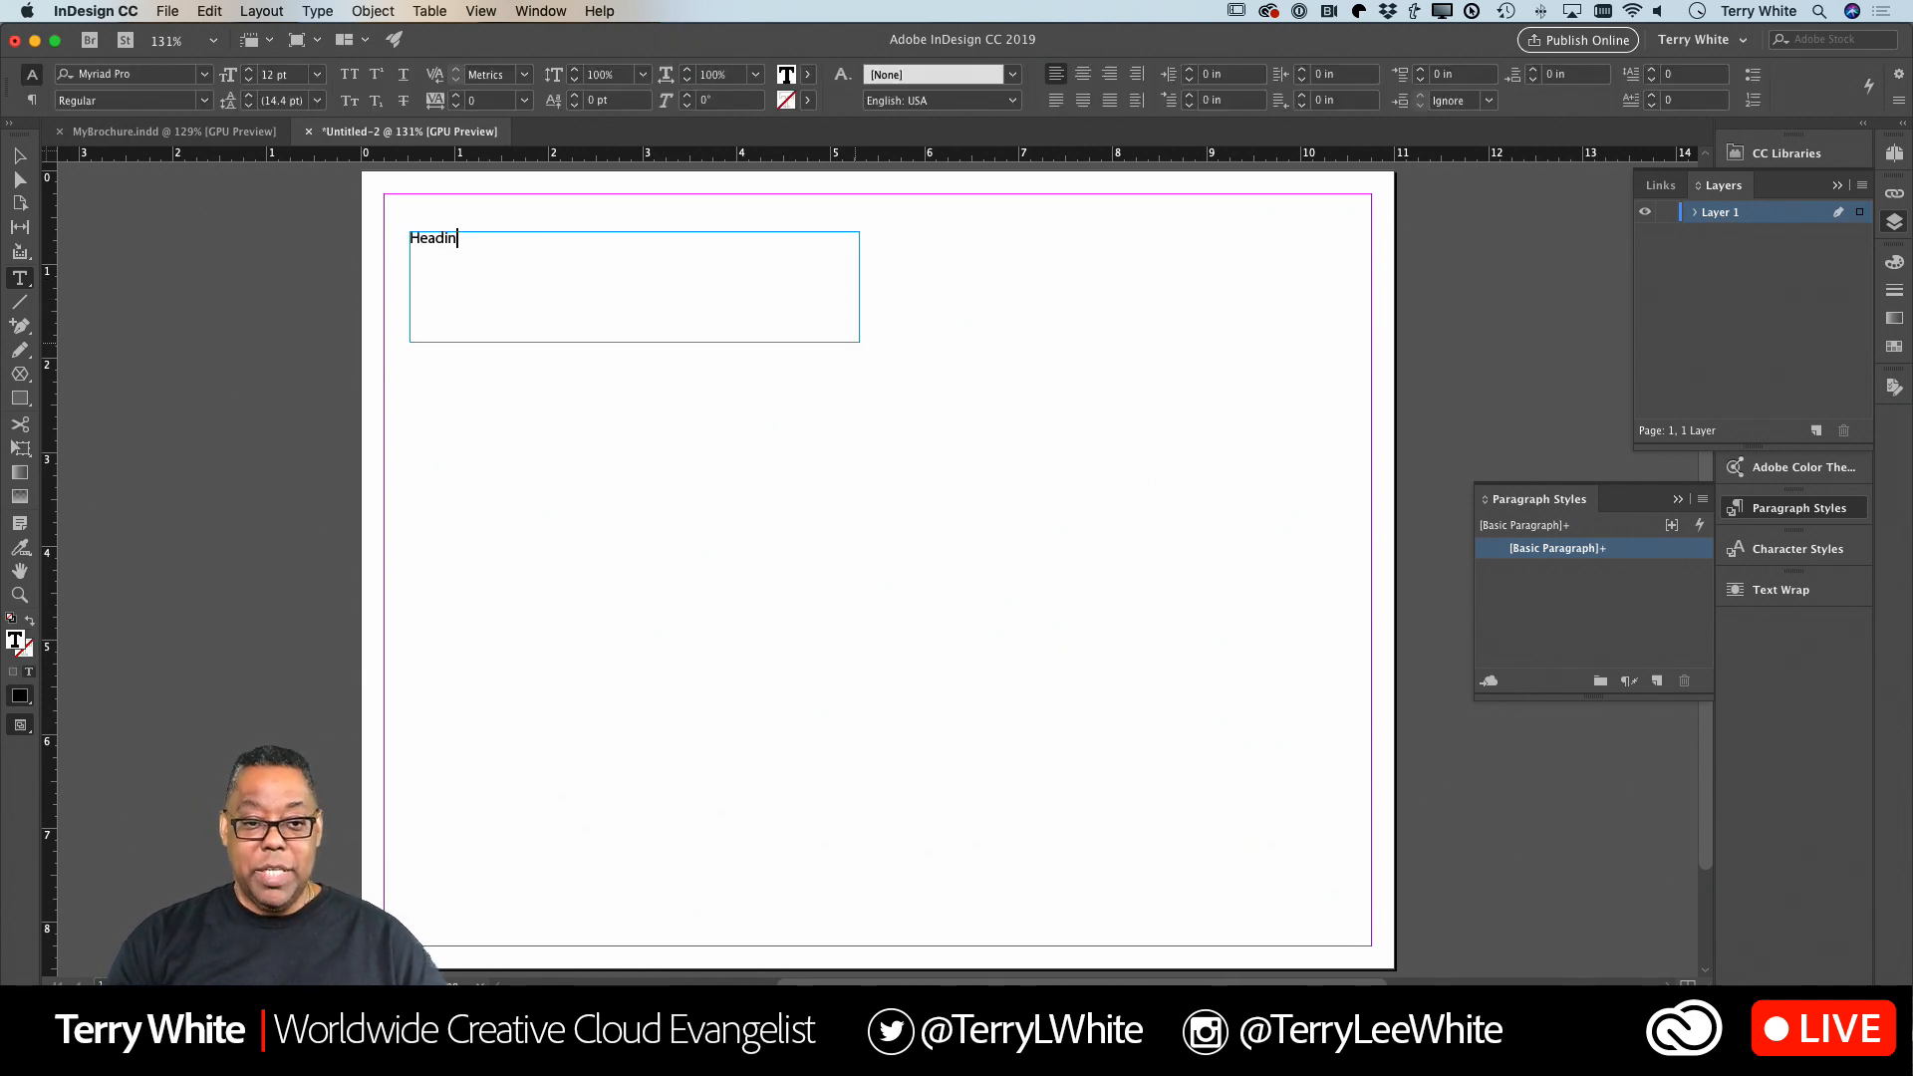
# Enlarge all of the "Heading" text to 54 pt.
pyautogui.press('super+a')
pyautogui.press('shift+super+period')
pyautogui.press('shift+super+period')
pyautogui.press('shift+super+period')
pyautogui.press('shift+super+period')
pyautogui.press('shift+super+period')
pyautogui.press('shift+super+period')
pyautogui.press('shift+super+period')
pyautogui.press('shift+super+period')
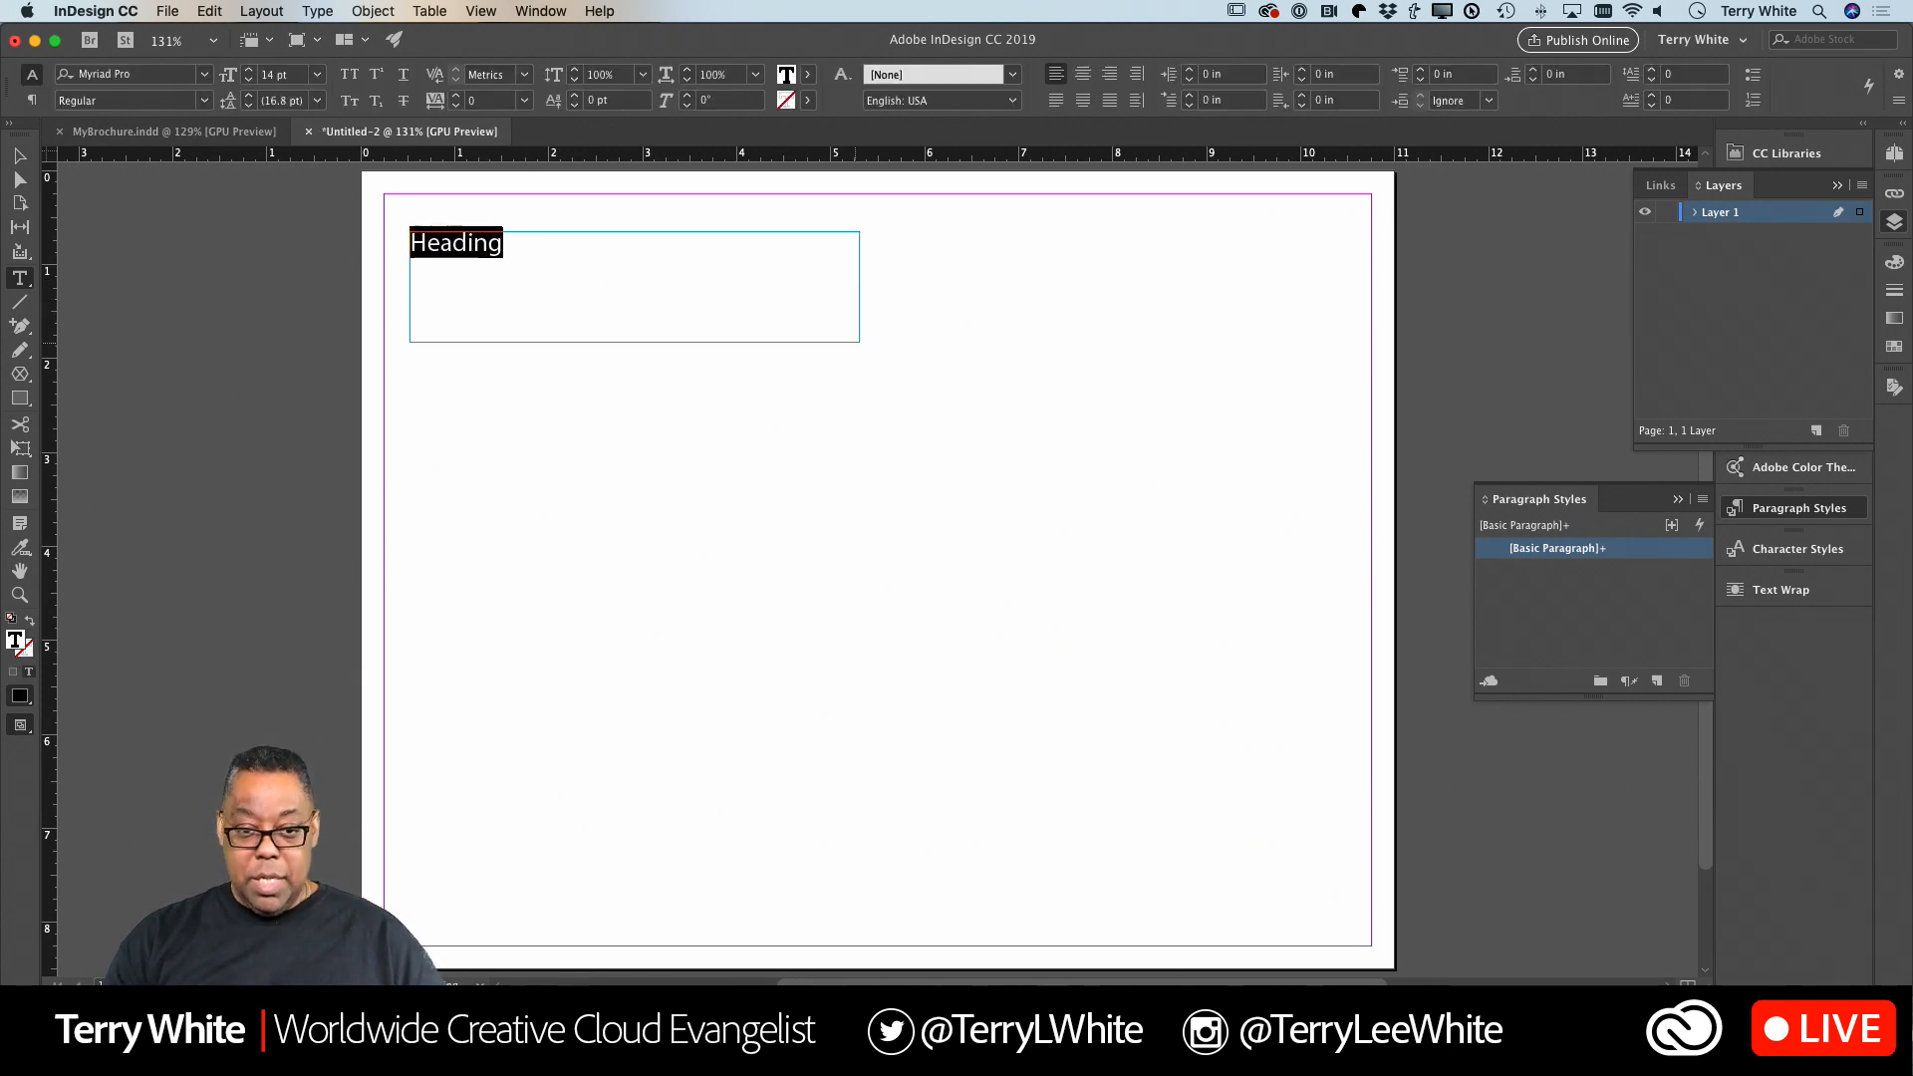
pyautogui.press('shift+super+period')
pyautogui.press('shift+super+period')
pyautogui.press('shift+super+period')
pyautogui.press('shift+super+period')
pyautogui.press('shift+super+period')
pyautogui.press('shift+super+period')
pyautogui.press('shift+super+period')
pyautogui.press('shift+super+period')
pyautogui.press('shift+super+period')
pyautogui.press('shift+super+period')
pyautogui.press('shift+super+period')
pyautogui.press('shift+super+period')
pyautogui.press('shift+super+period')
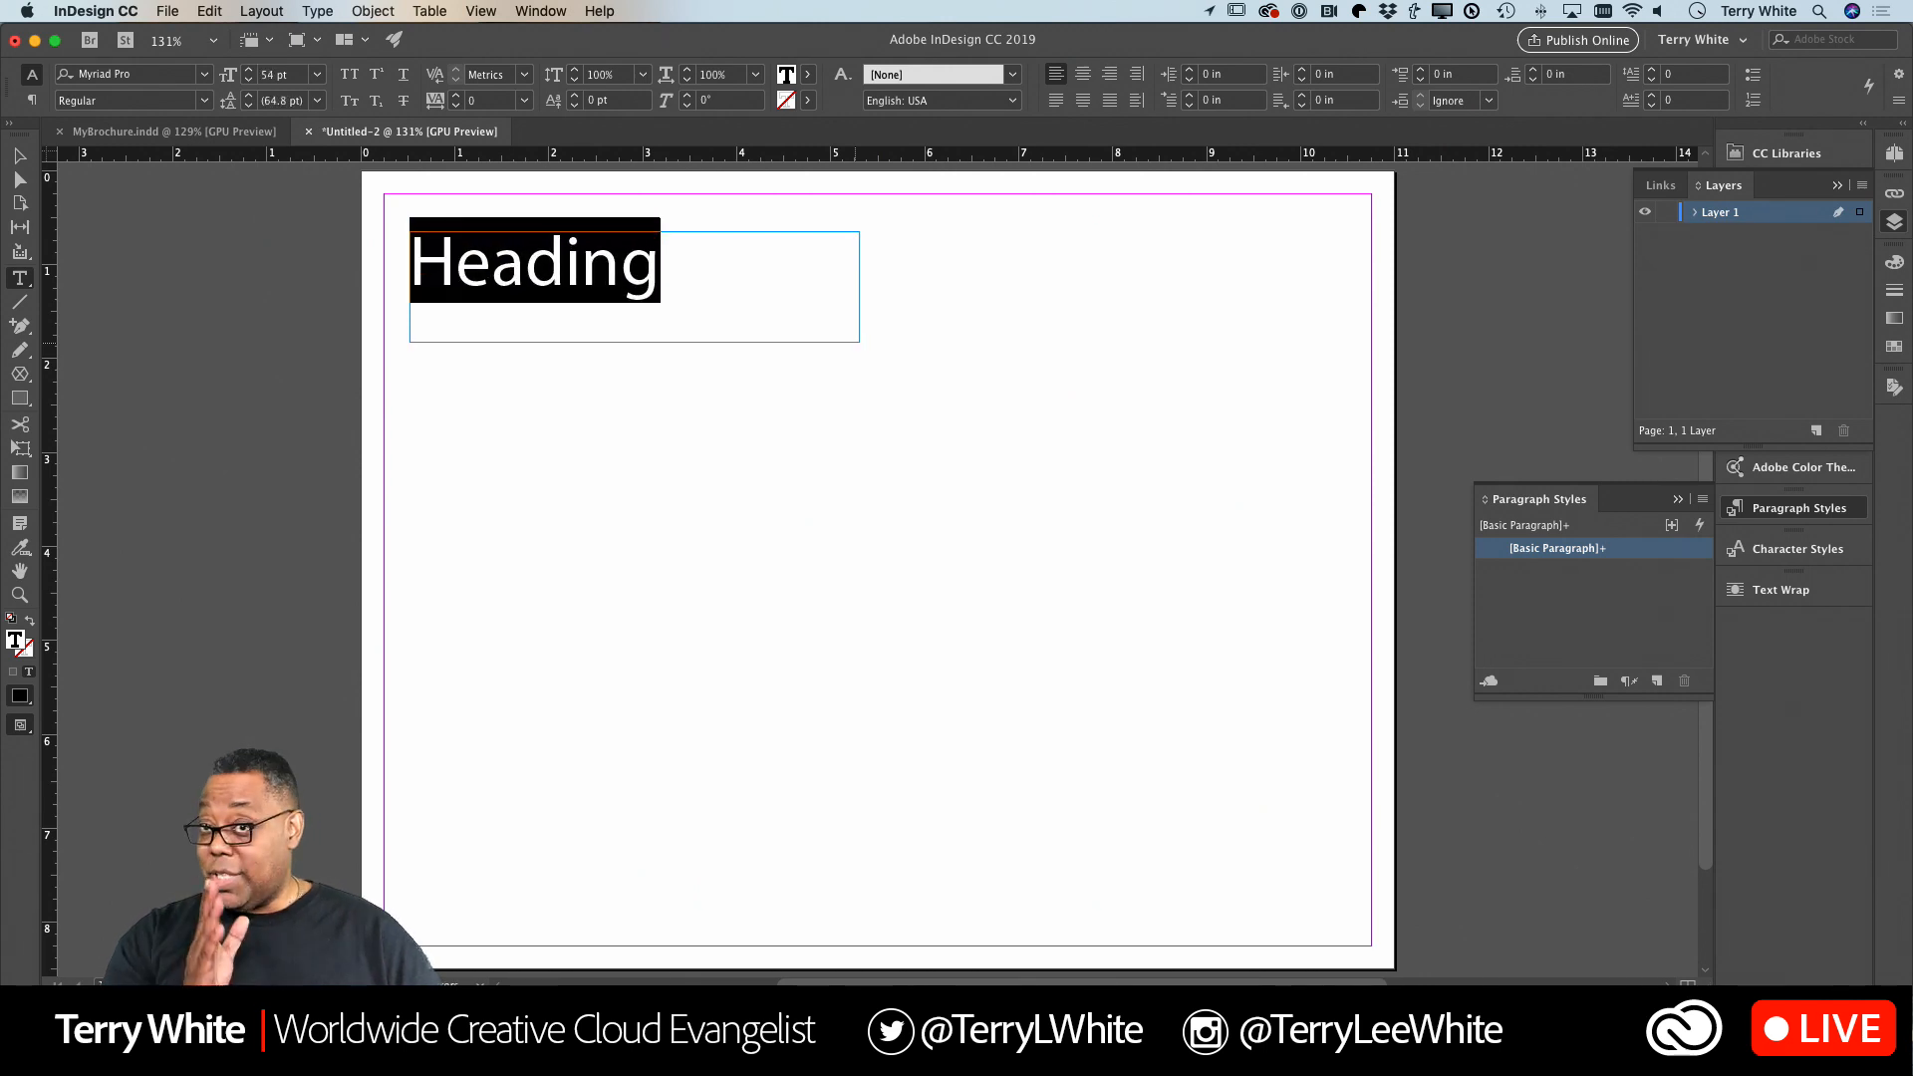
# Draw an empty rectangular image frame about 4.18 x 5 in to the right of the heading, aligned with its top edge.
pyautogui.click(18, 156)
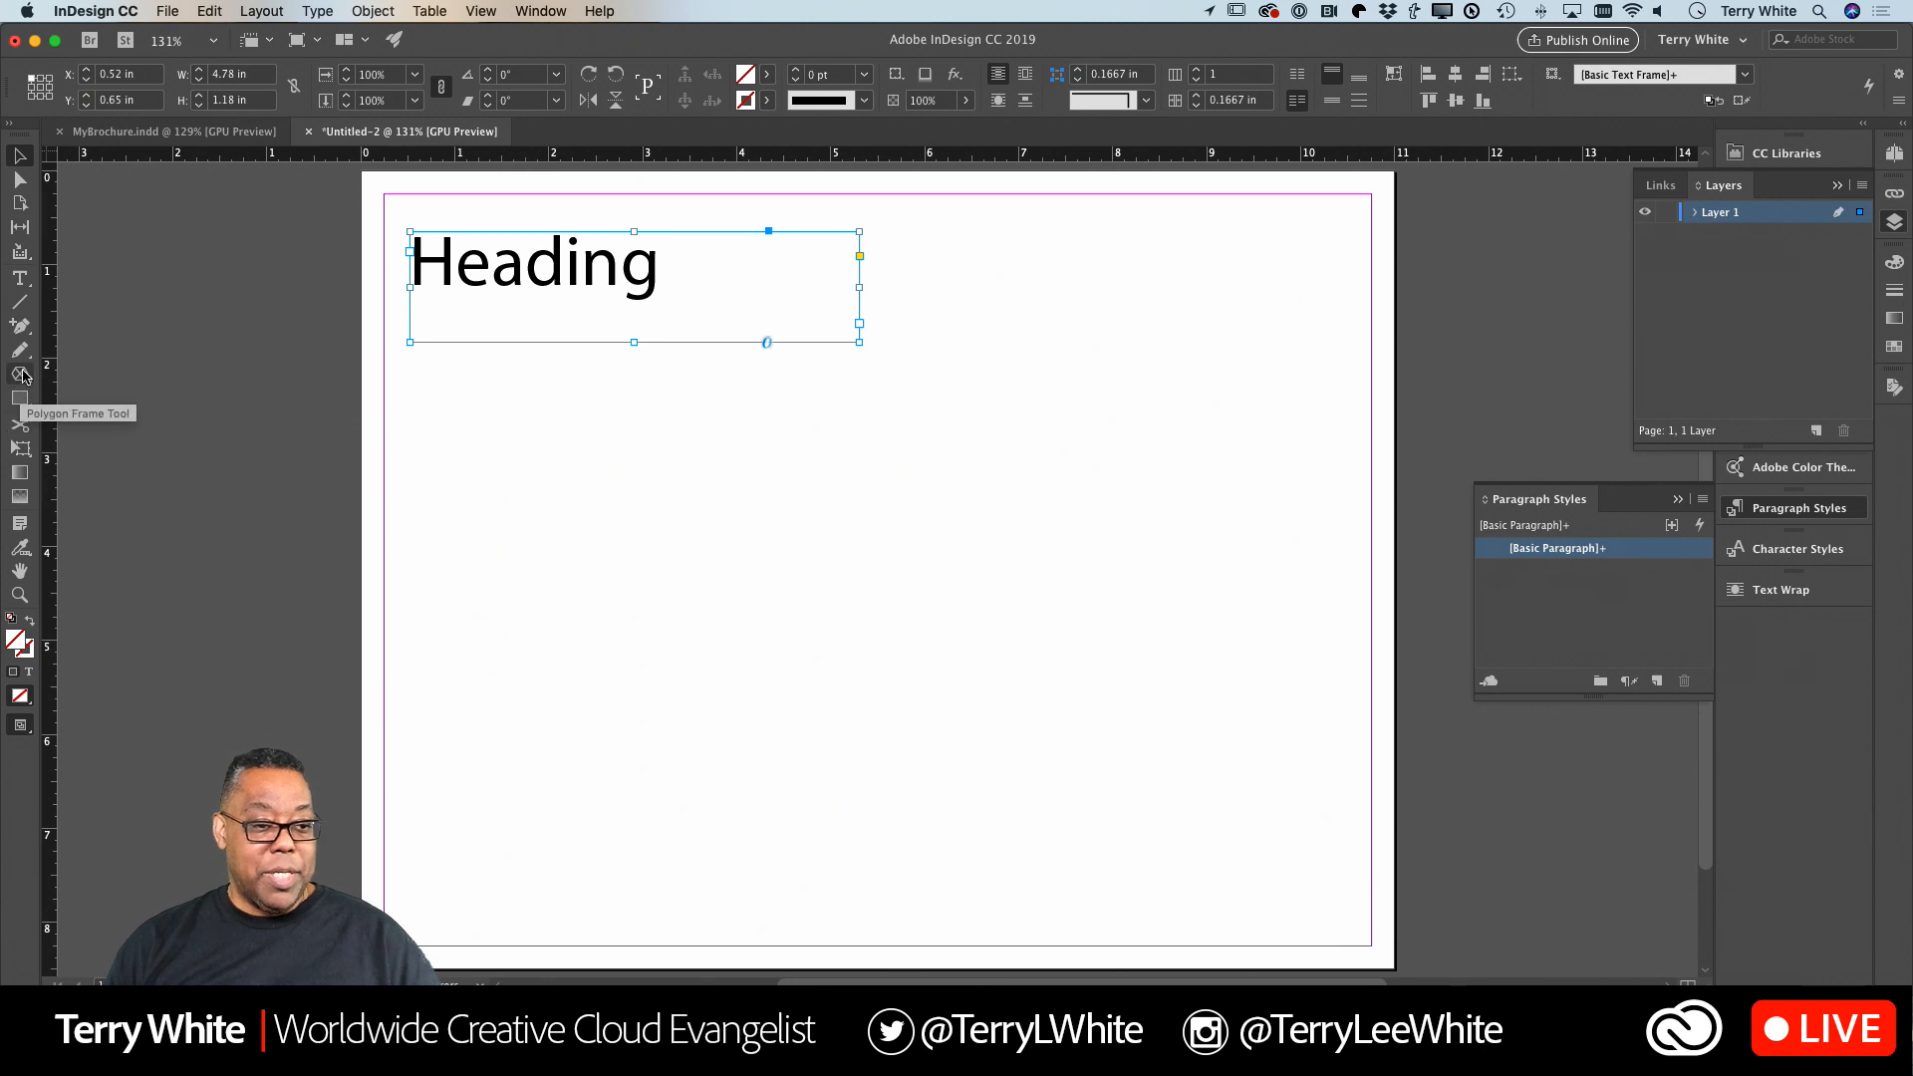
pyautogui.moveTo(21, 375); pyautogui.dragTo(81, 395)
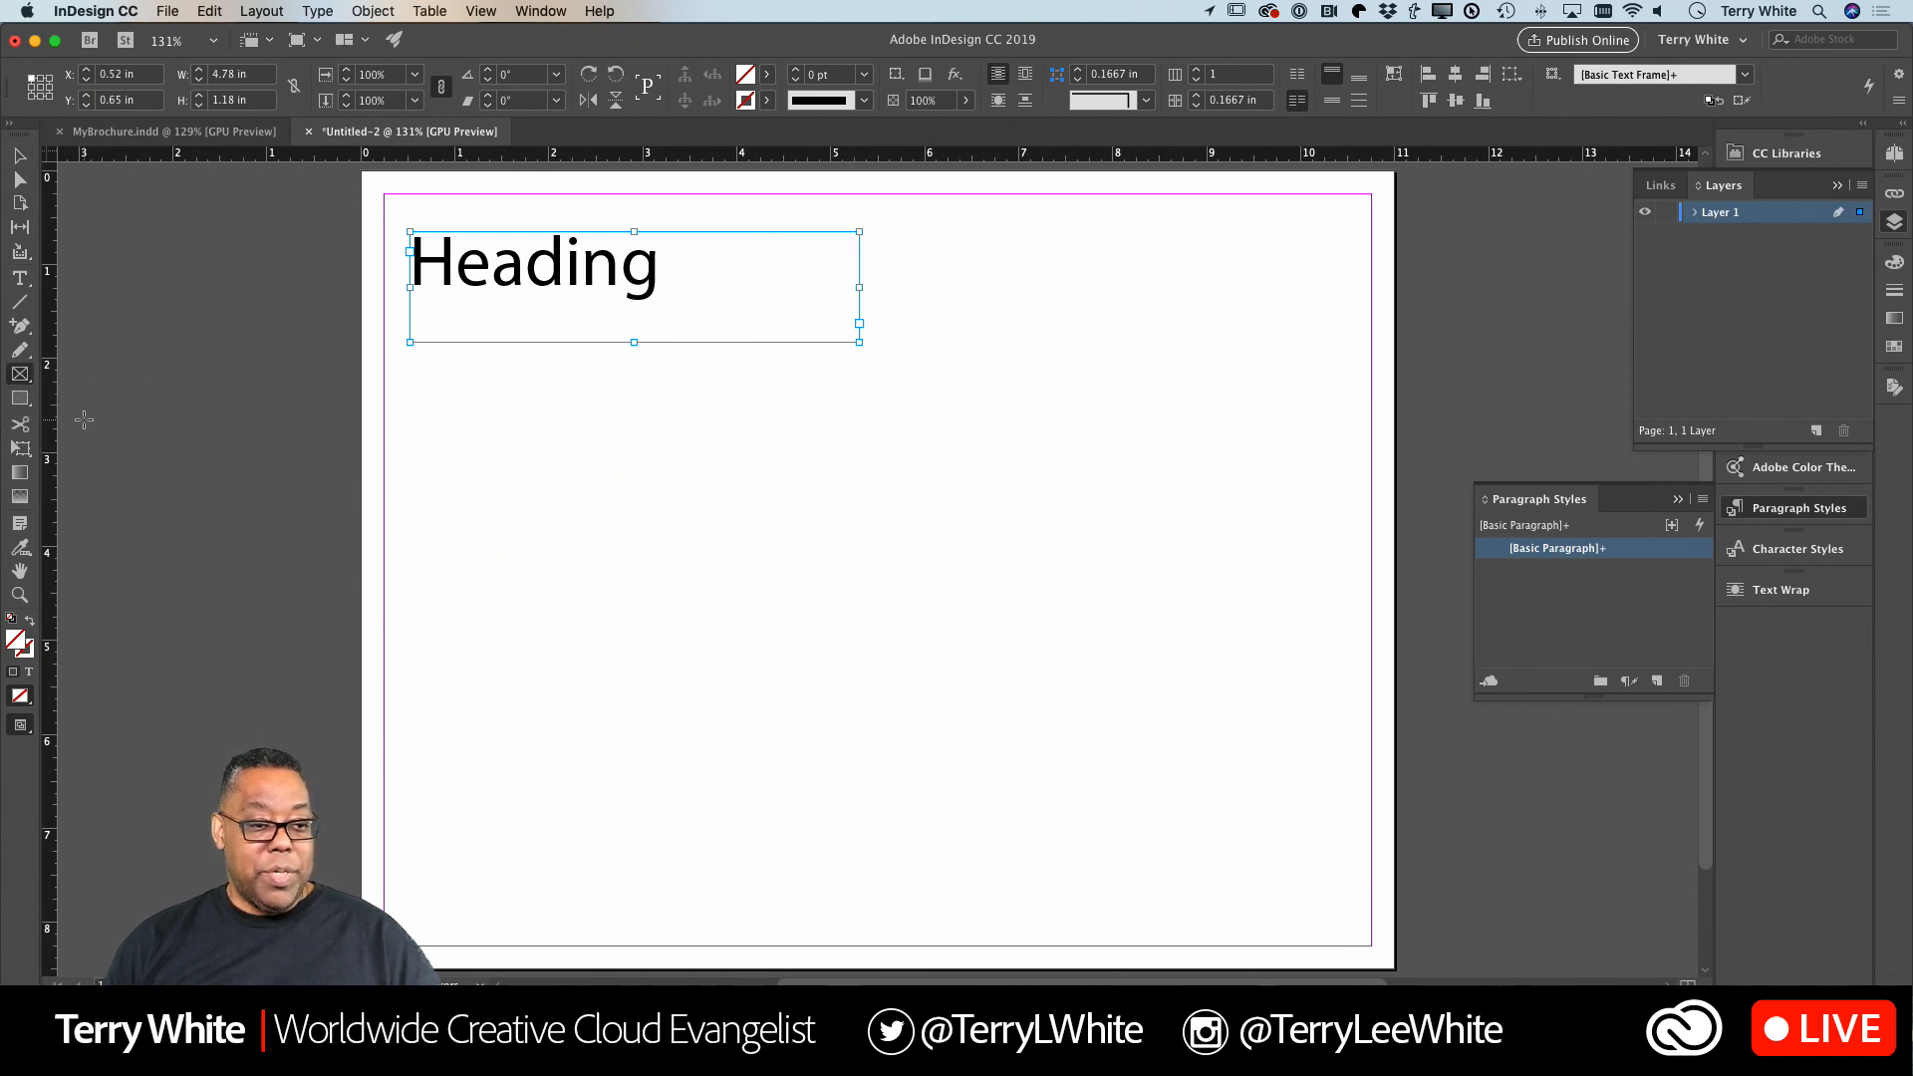
pyautogui.moveTo(909, 232); pyautogui.dragTo(1301, 702)
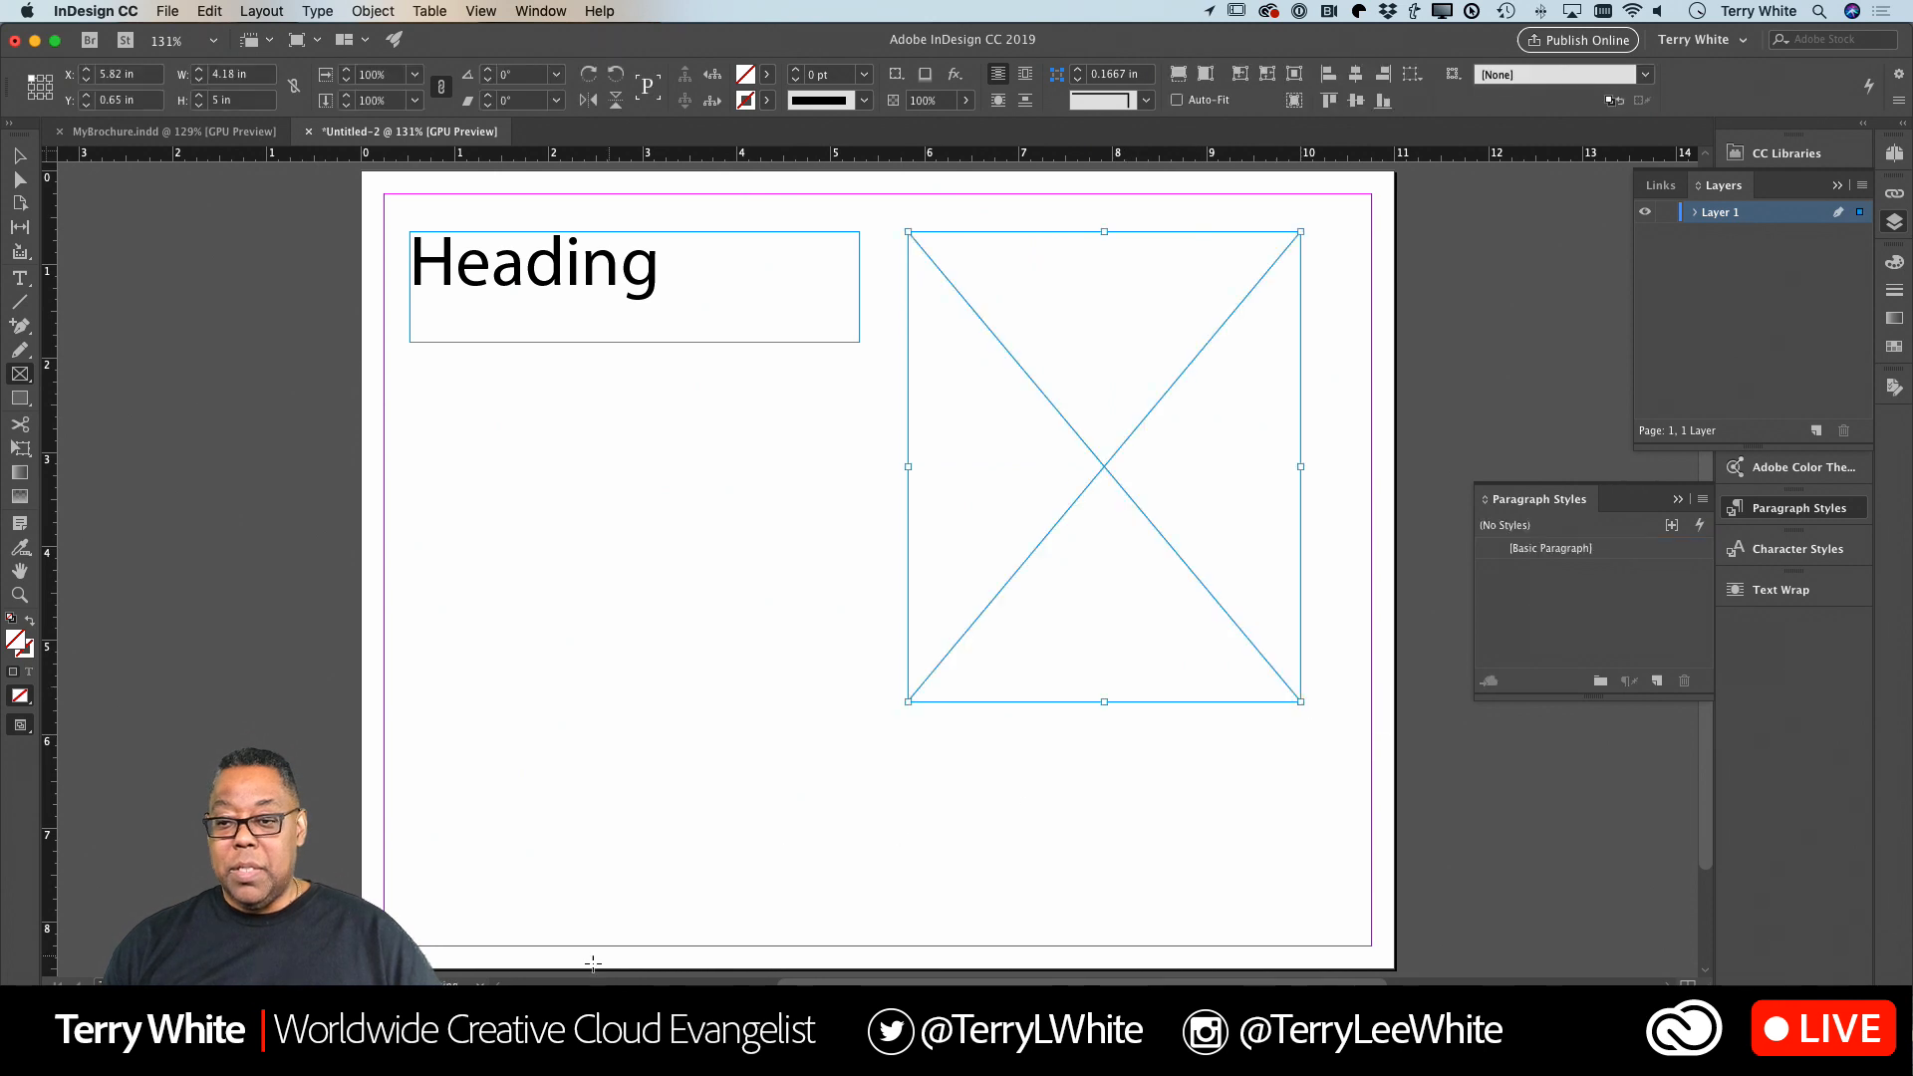
# Draw an empty image frame about 9.76 x 1.06 in across the page's bottom and save the document to the Desktop as Original.
pyautogui.moveTo(422, 822); pyautogui.dragTo(1338, 920)
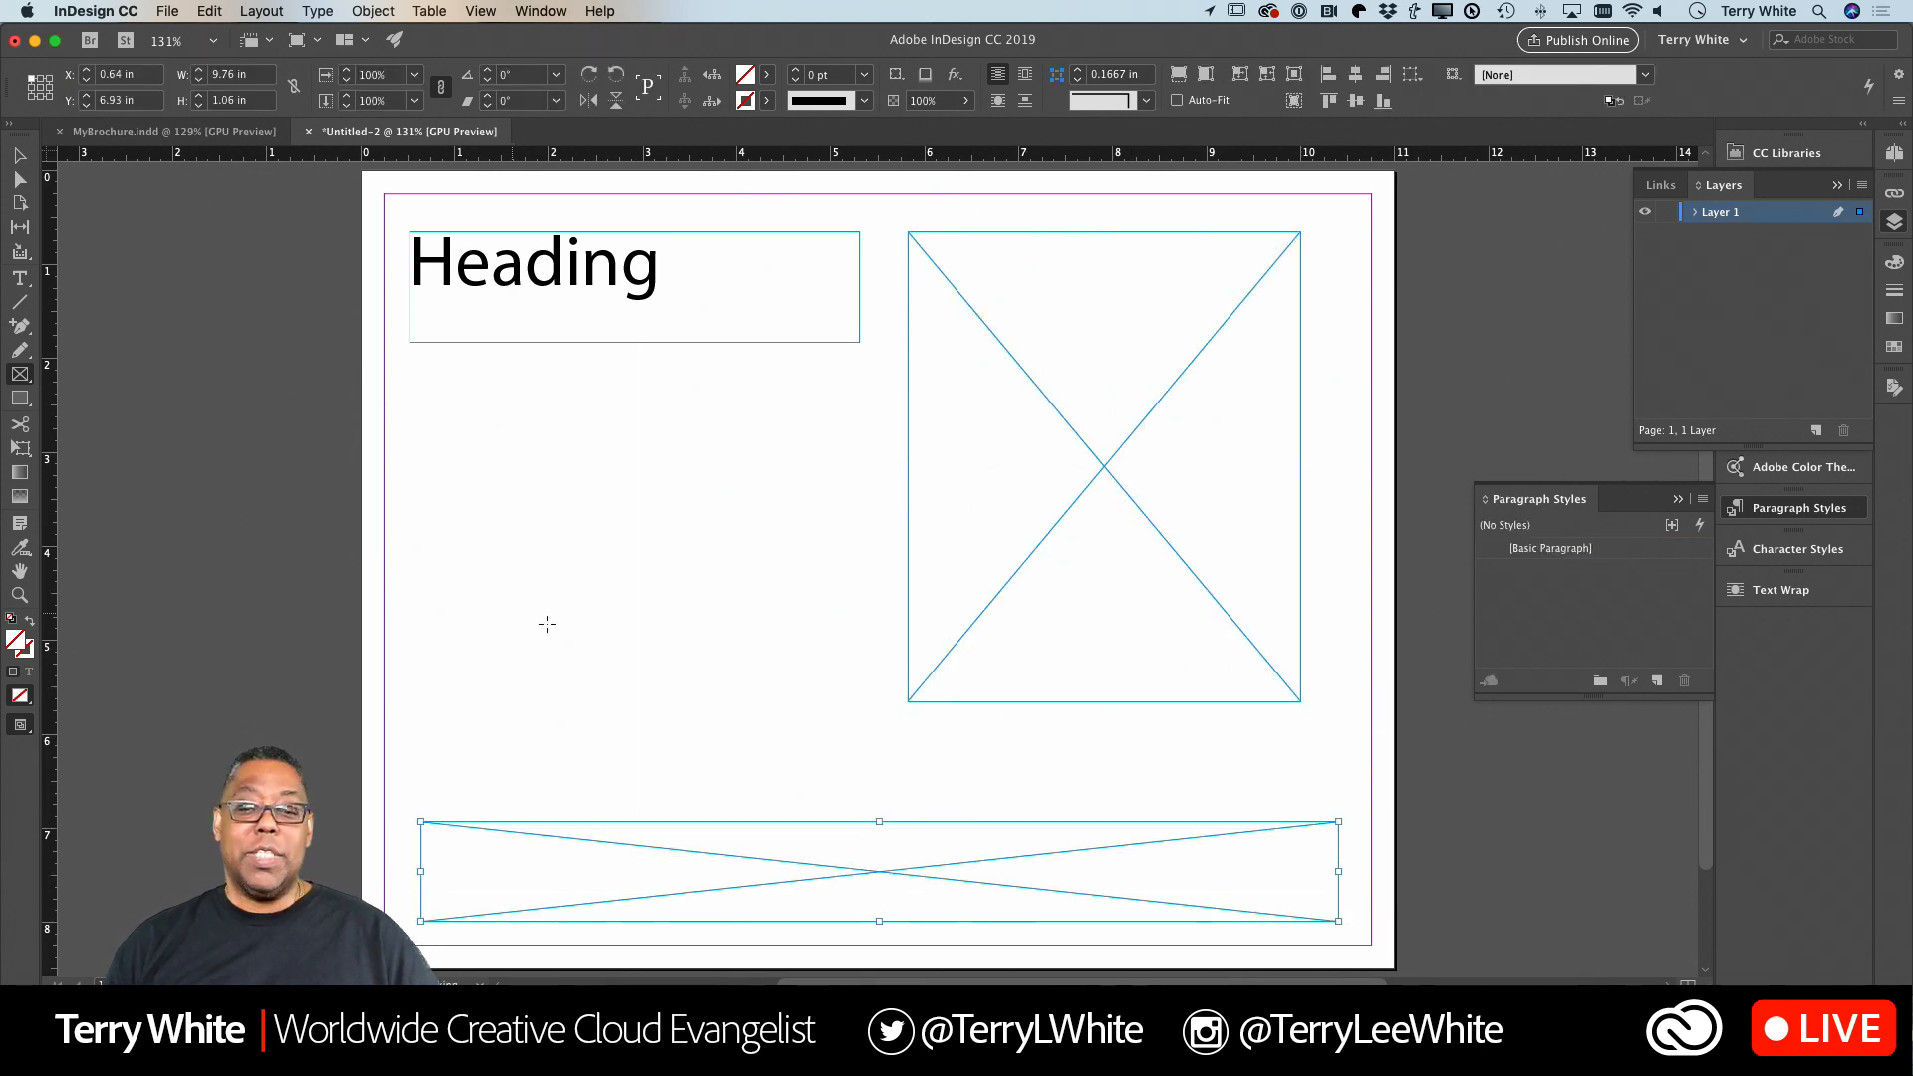
pyautogui.click(165, 11)
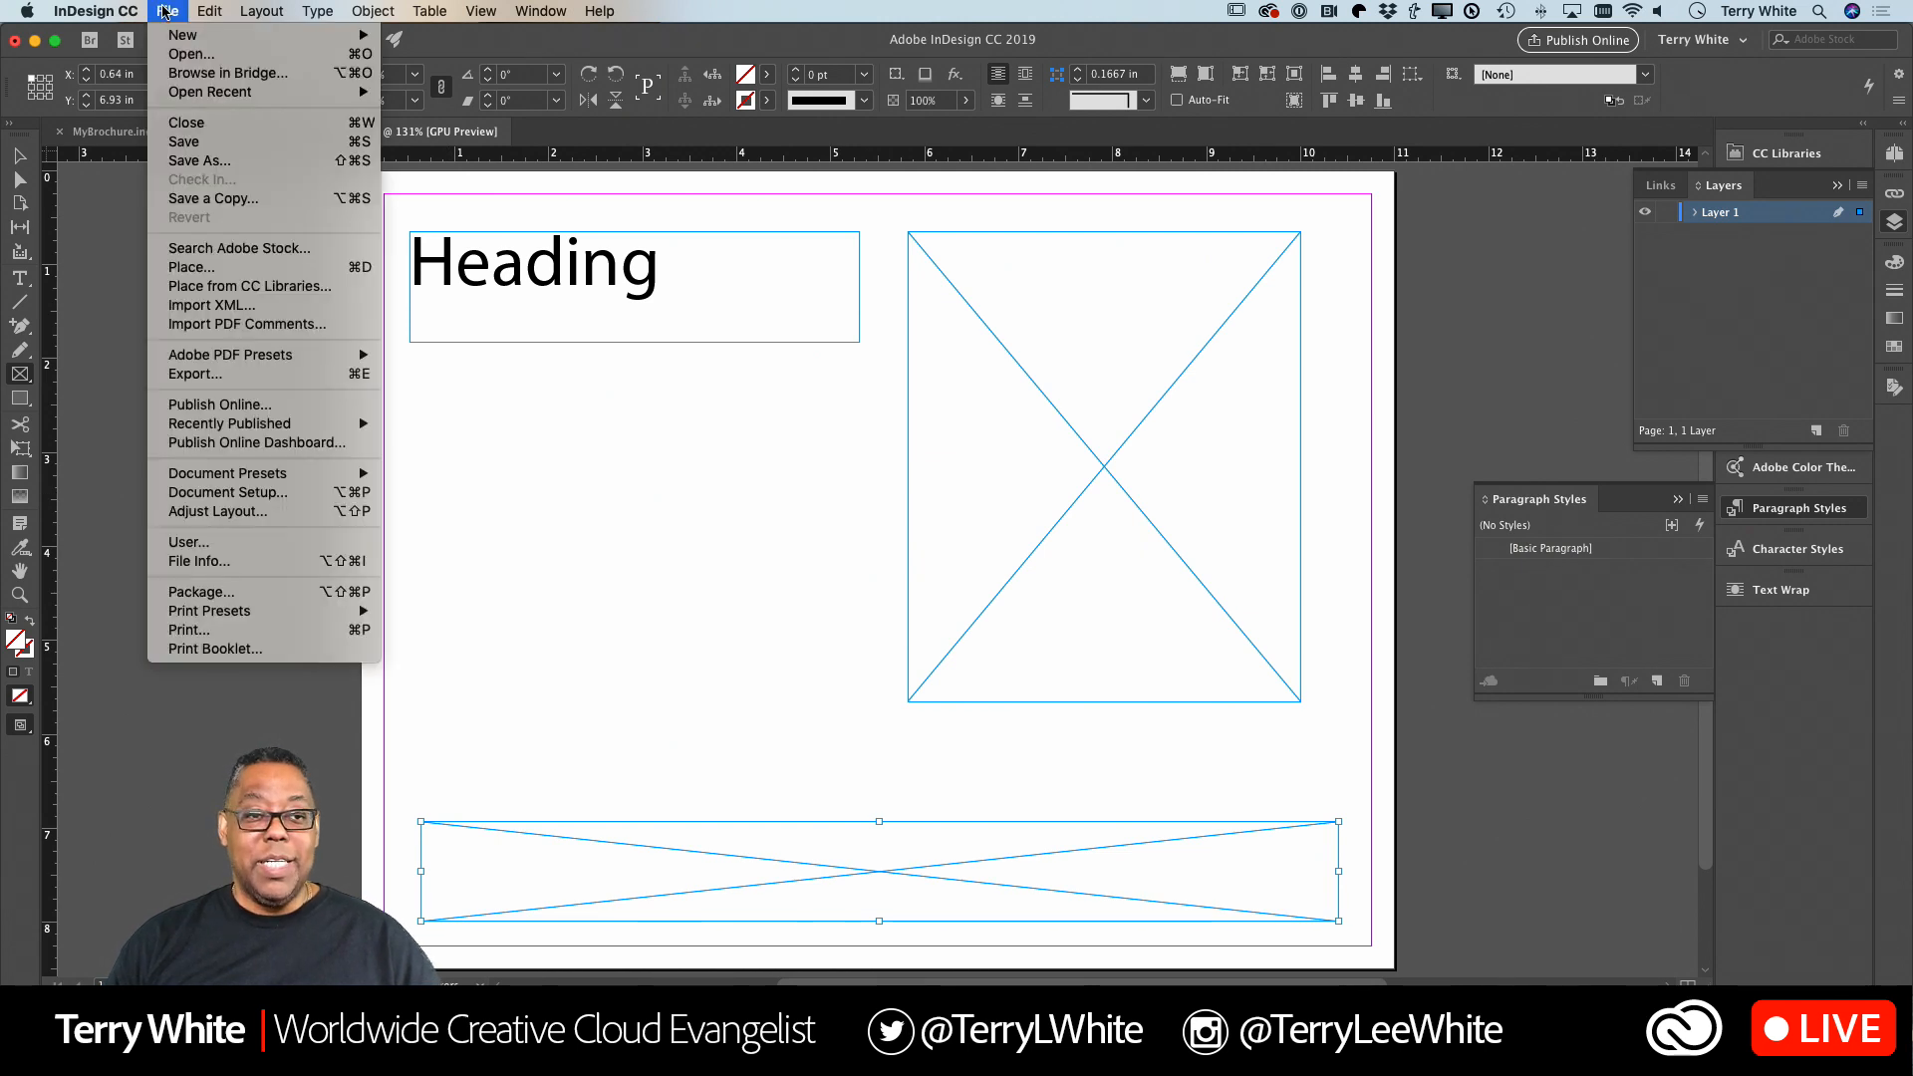
pyautogui.click(203, 163)
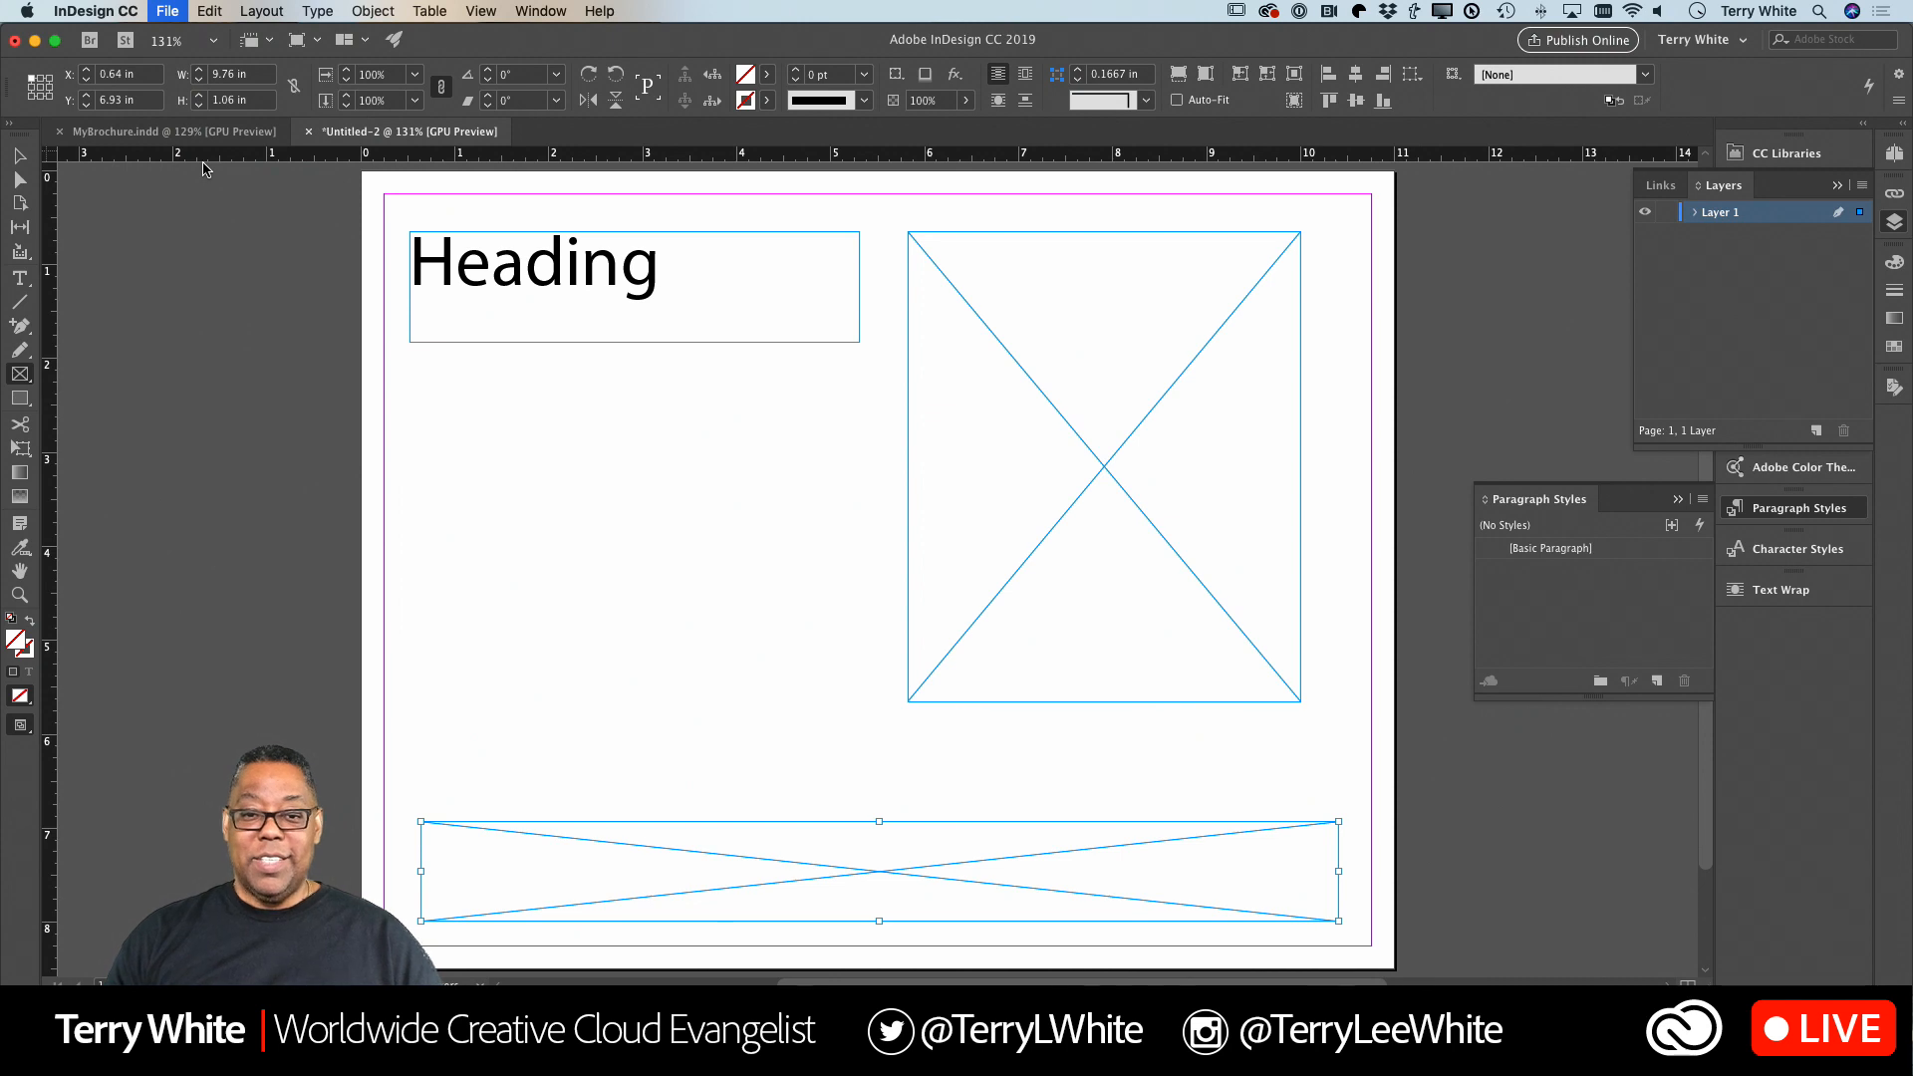
pyautogui.write('Origina')
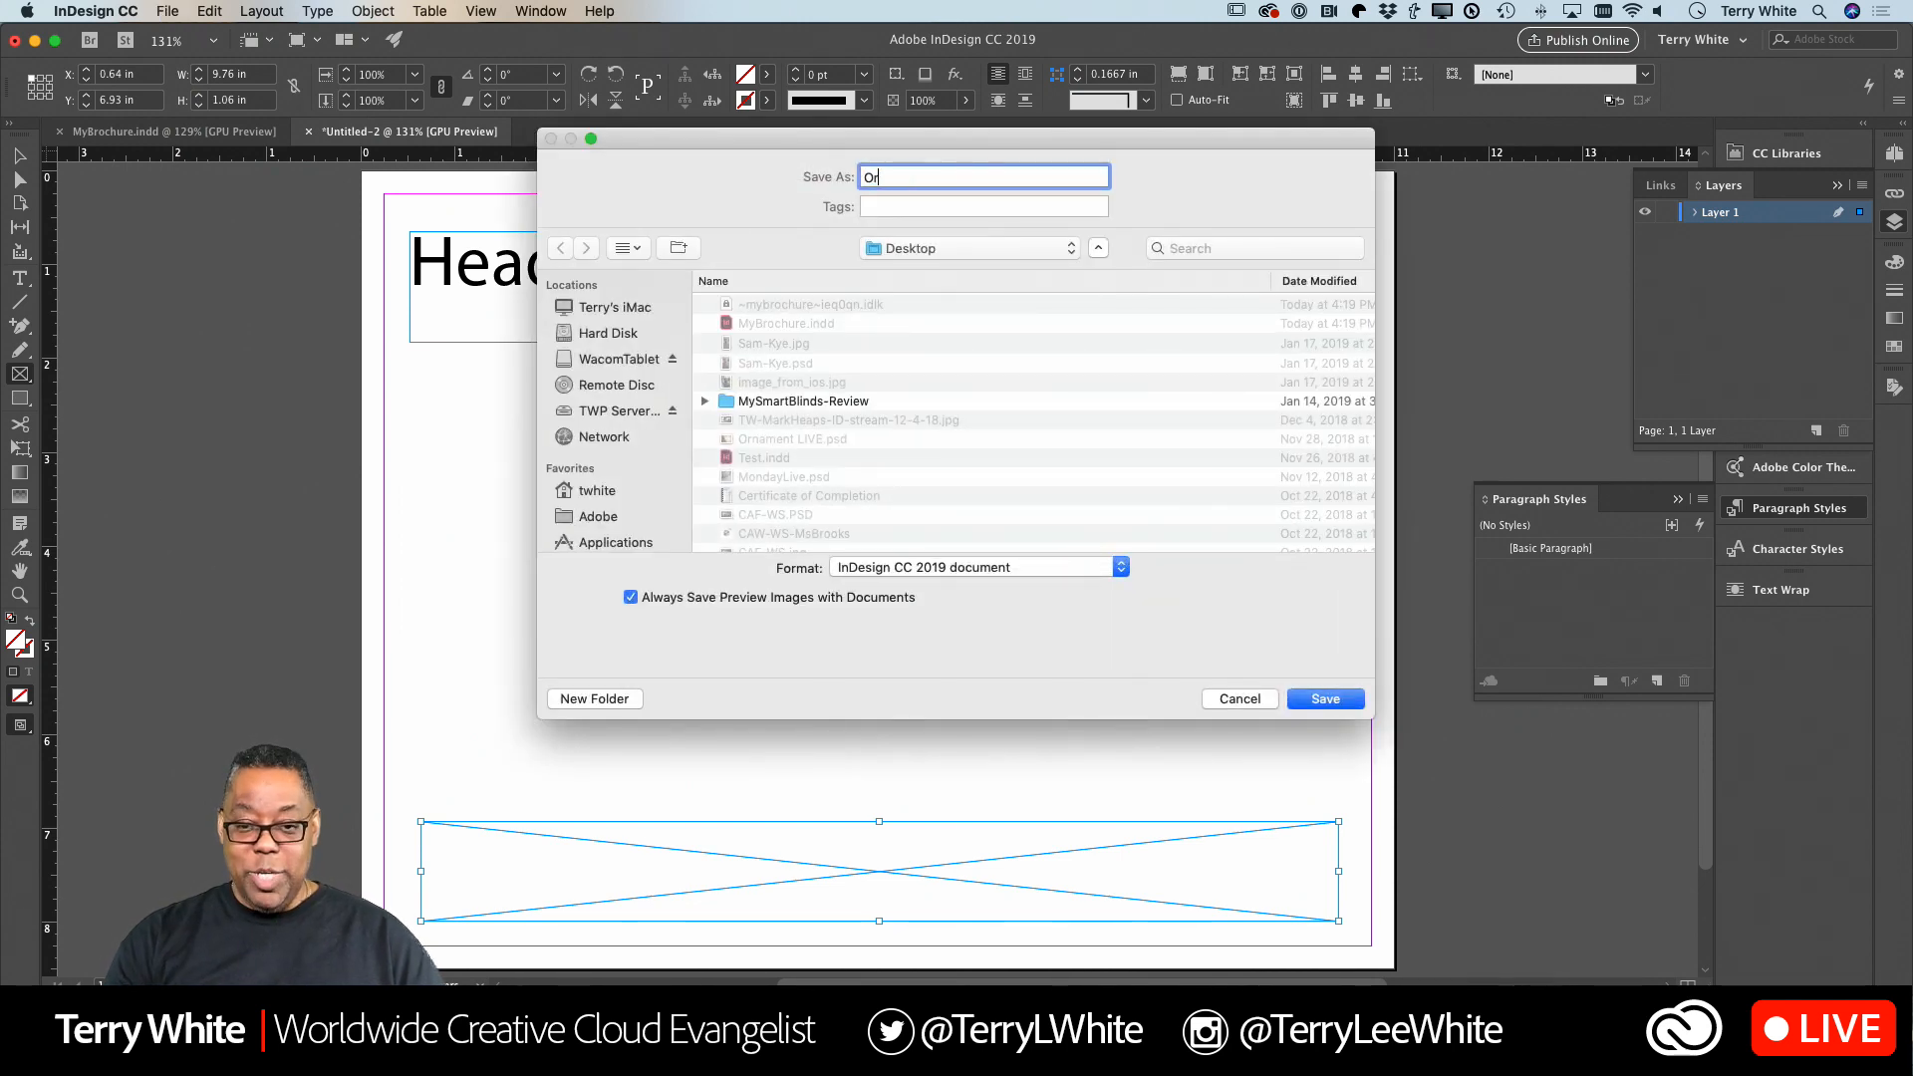
pyautogui.press('BackSpace')
pyautogui.press('BackSpace')
pyautogui.press('BackSpace')
pyautogui.write('in')
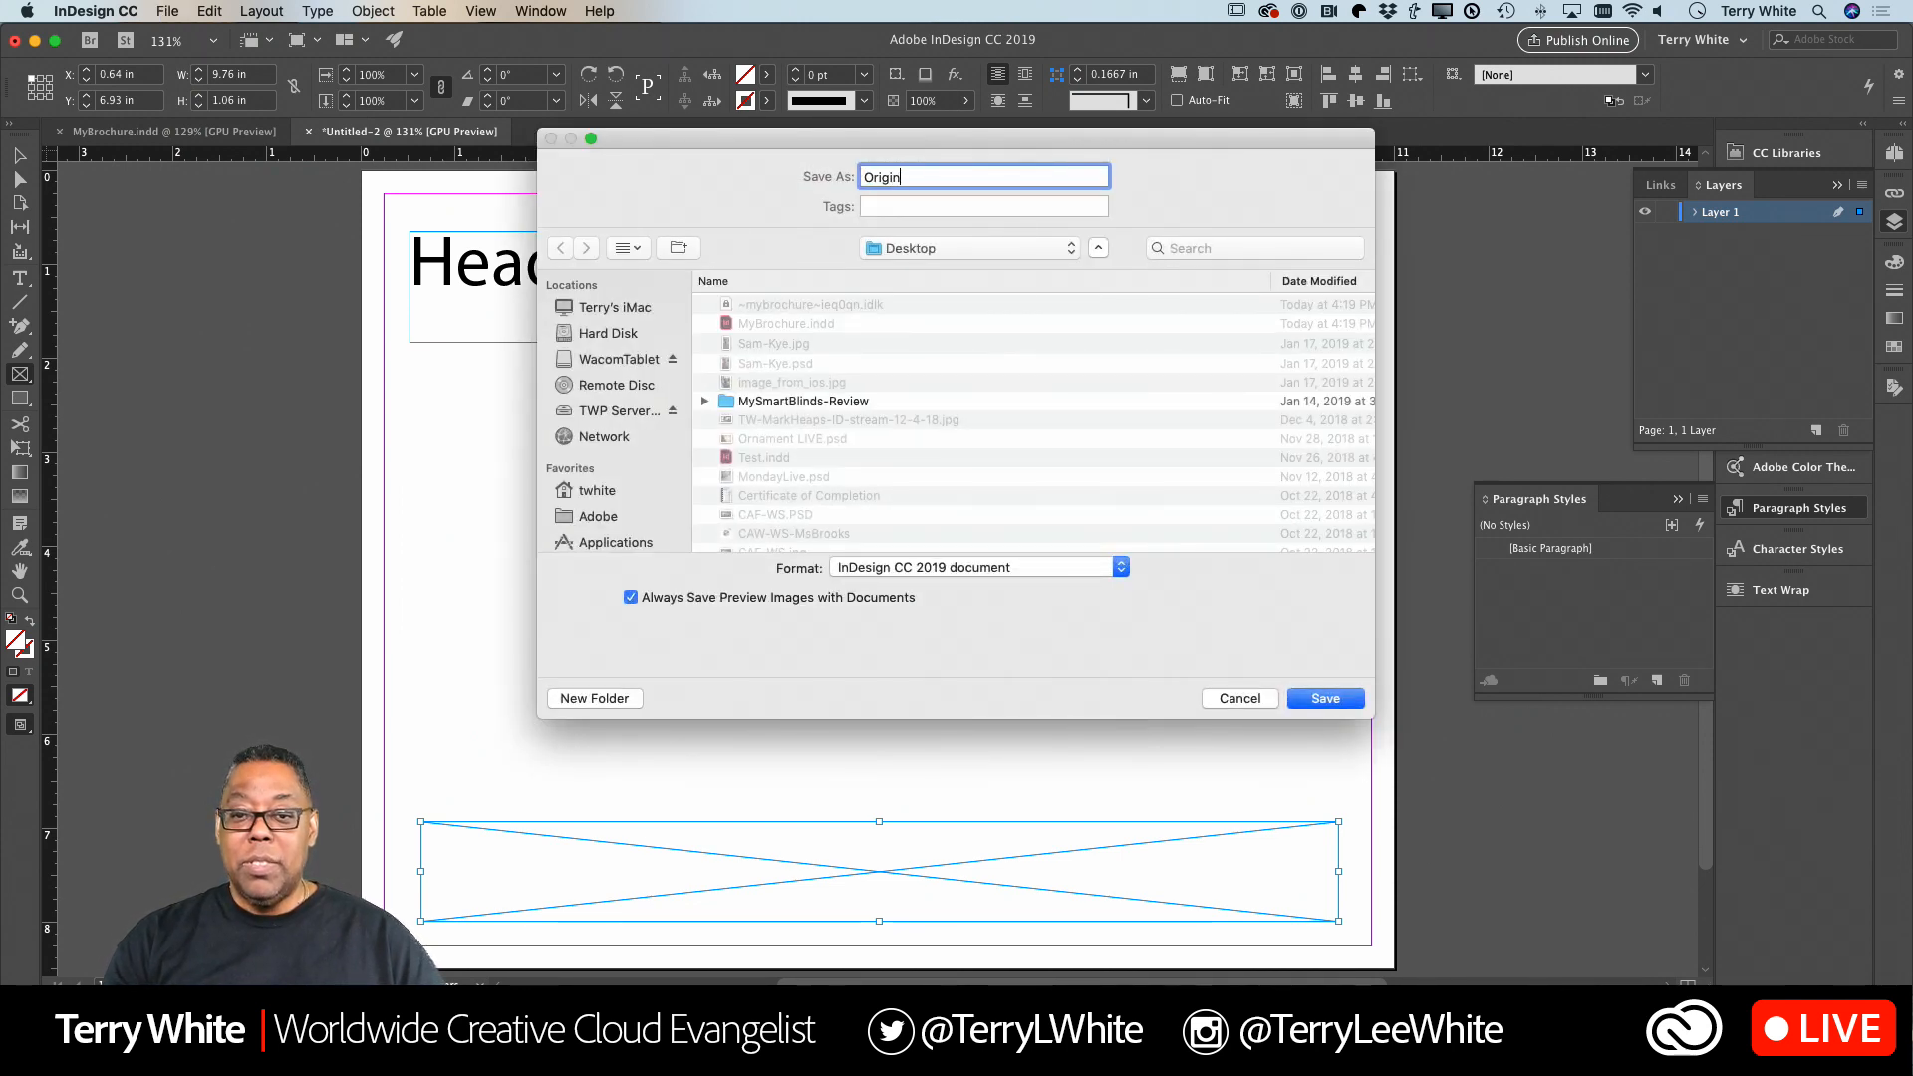
pyautogui.write('al')
pyautogui.press('Return')
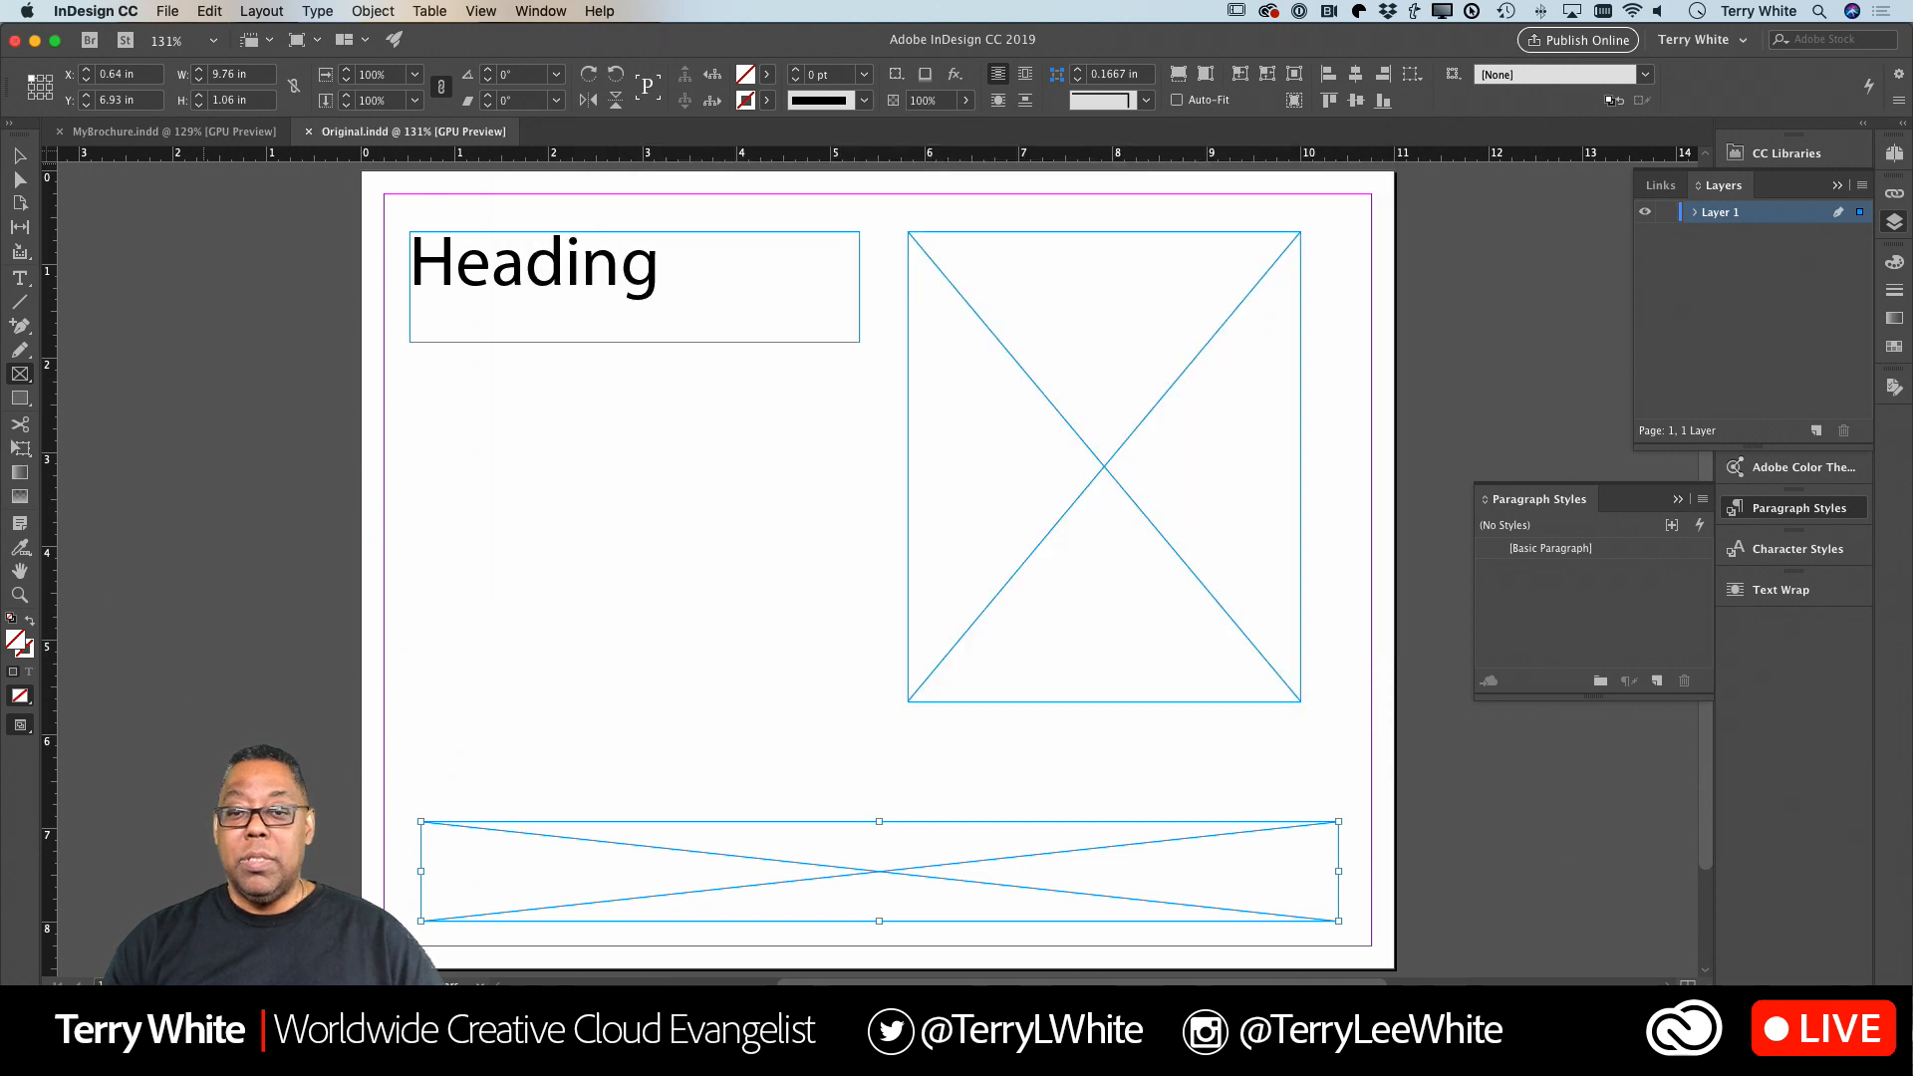
# Save the layout under the name Template for Others in the InDesign CC 2019 template format.
pyautogui.click(168, 11)
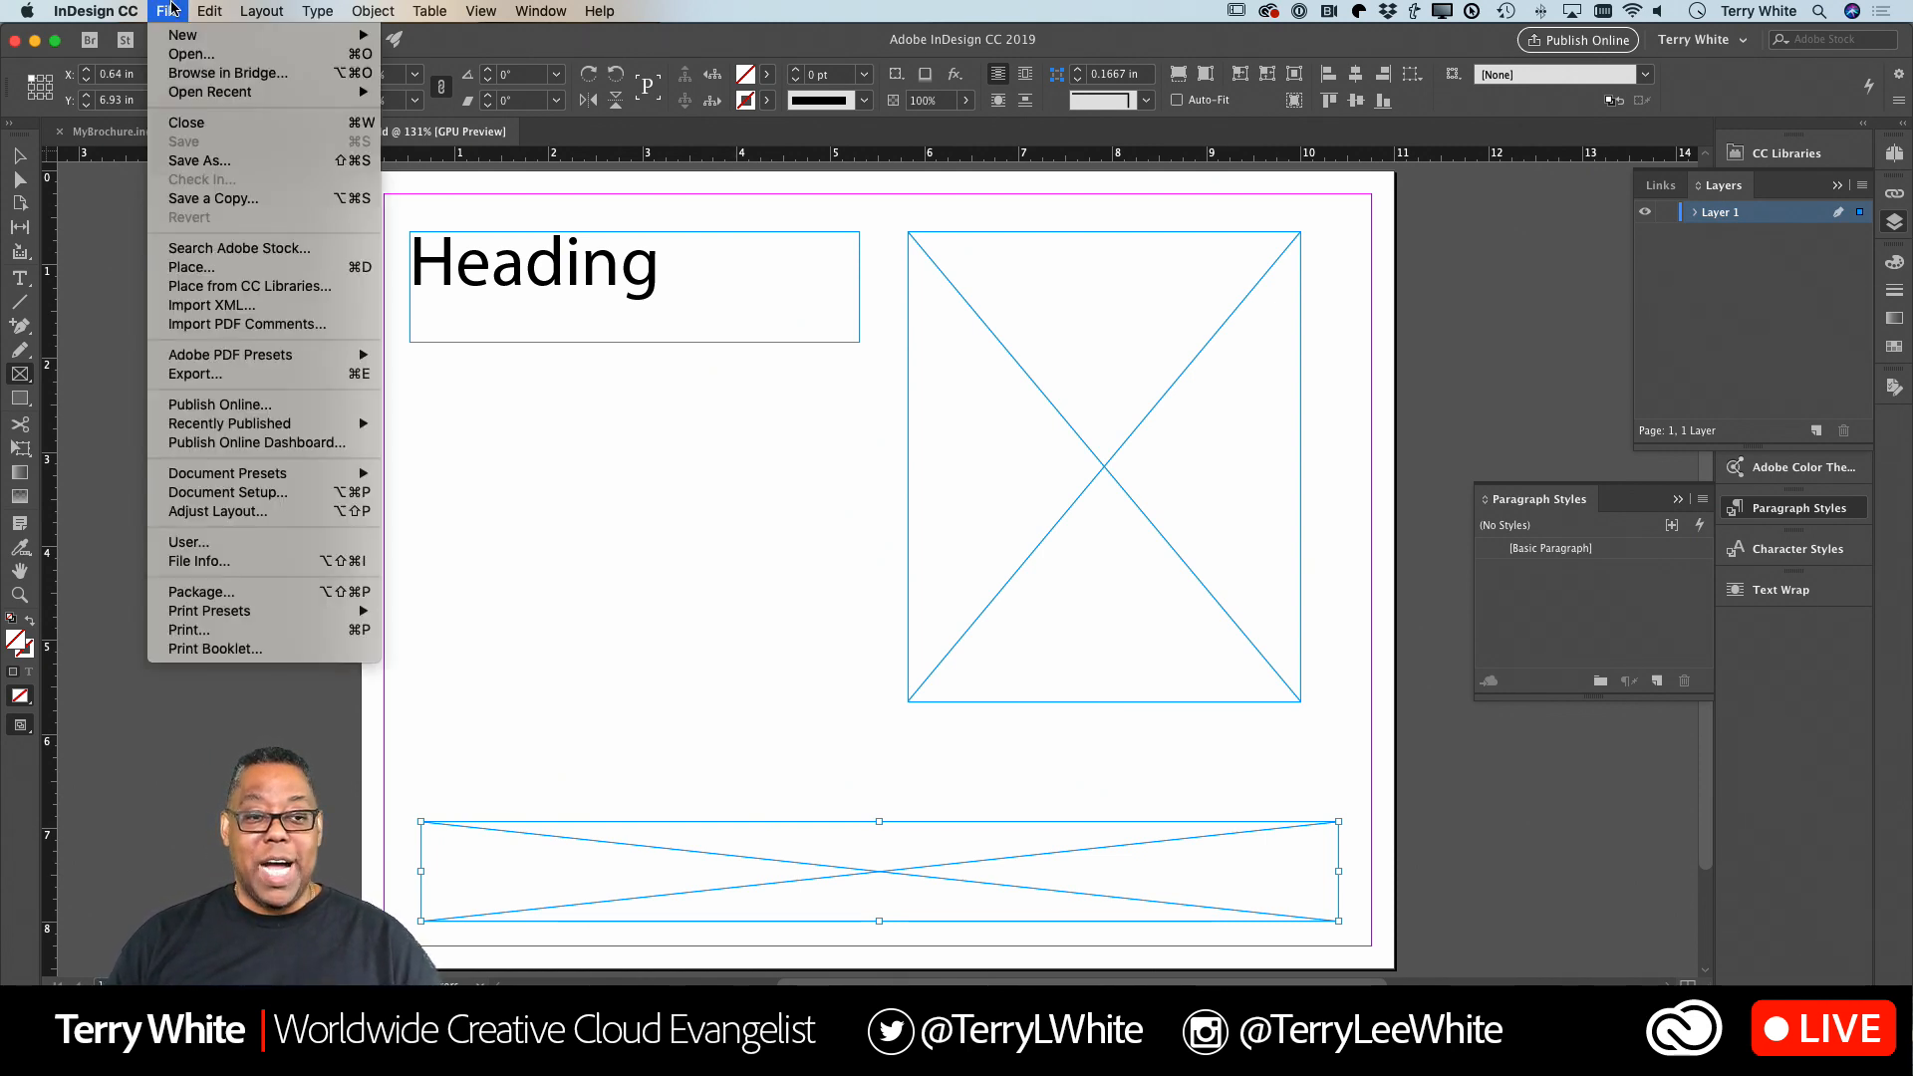
pyautogui.click(192, 165)
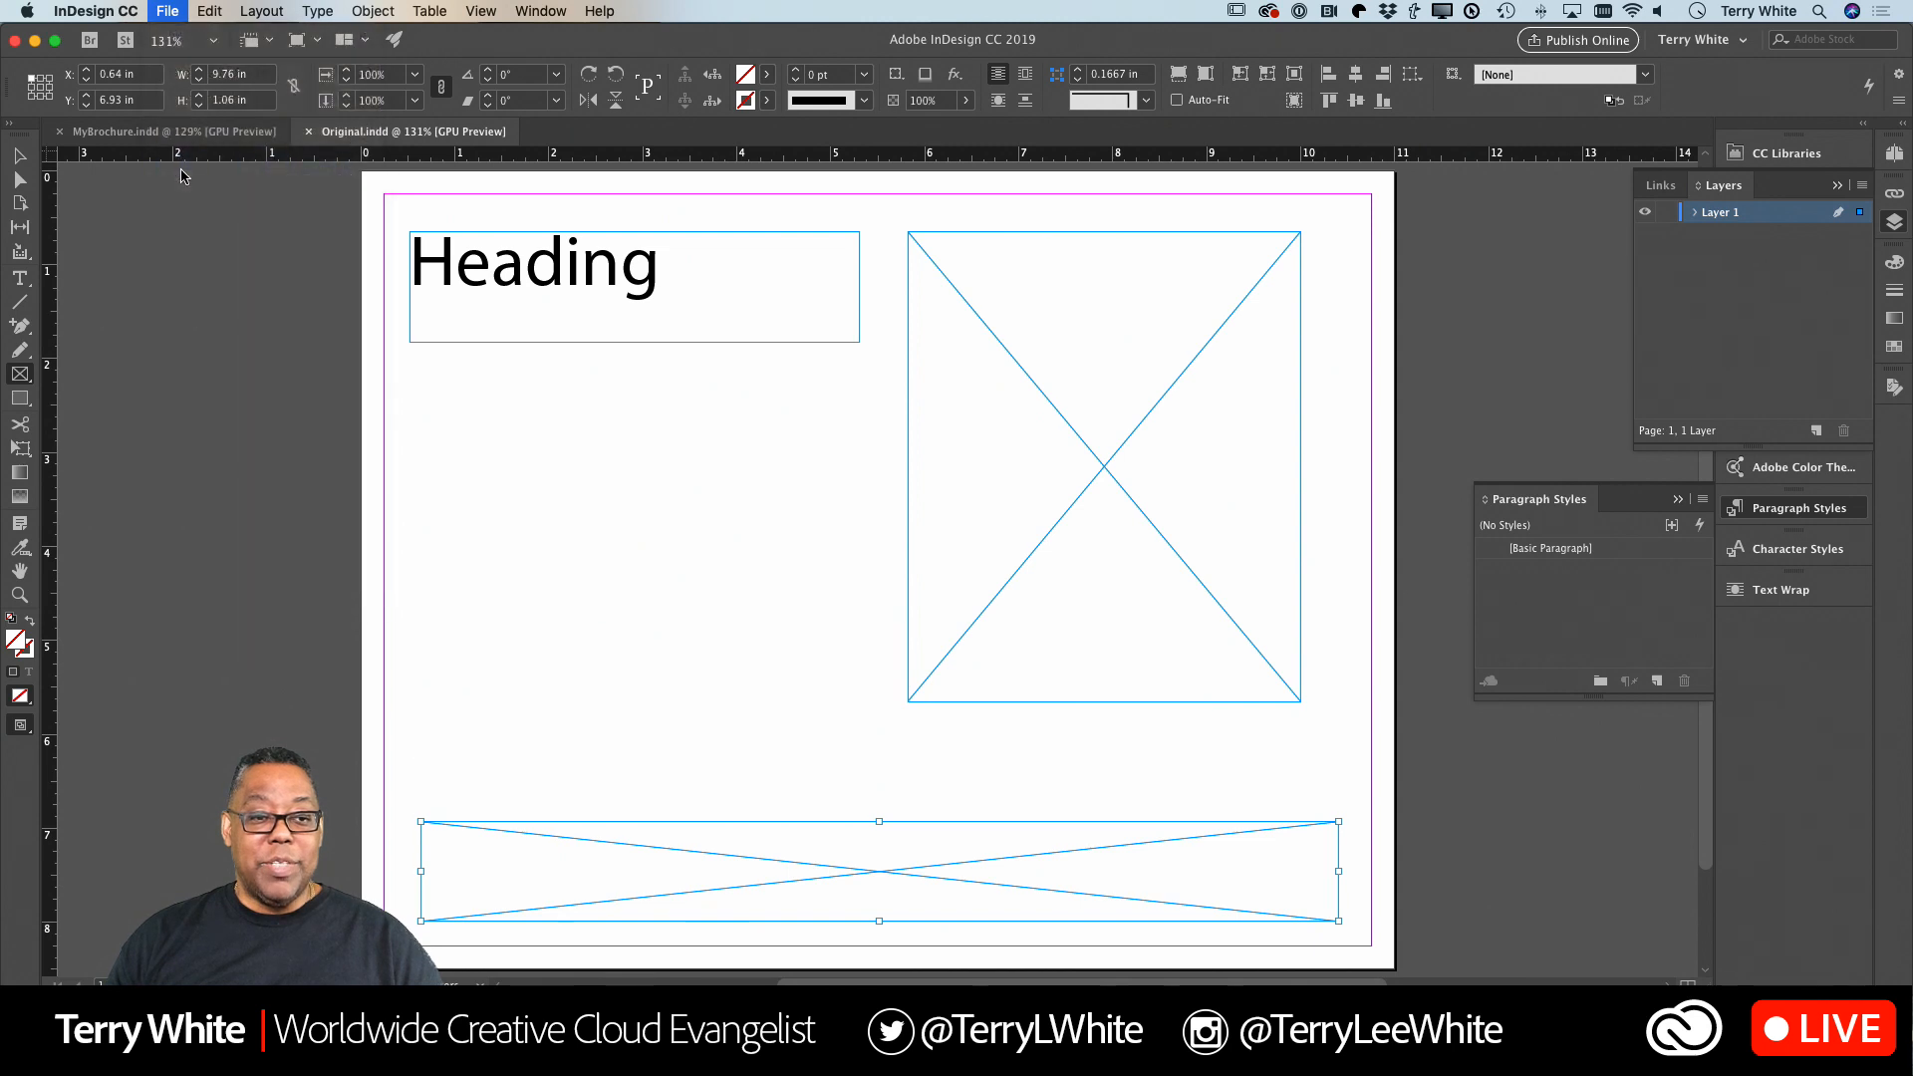
pyautogui.click(880, 570)
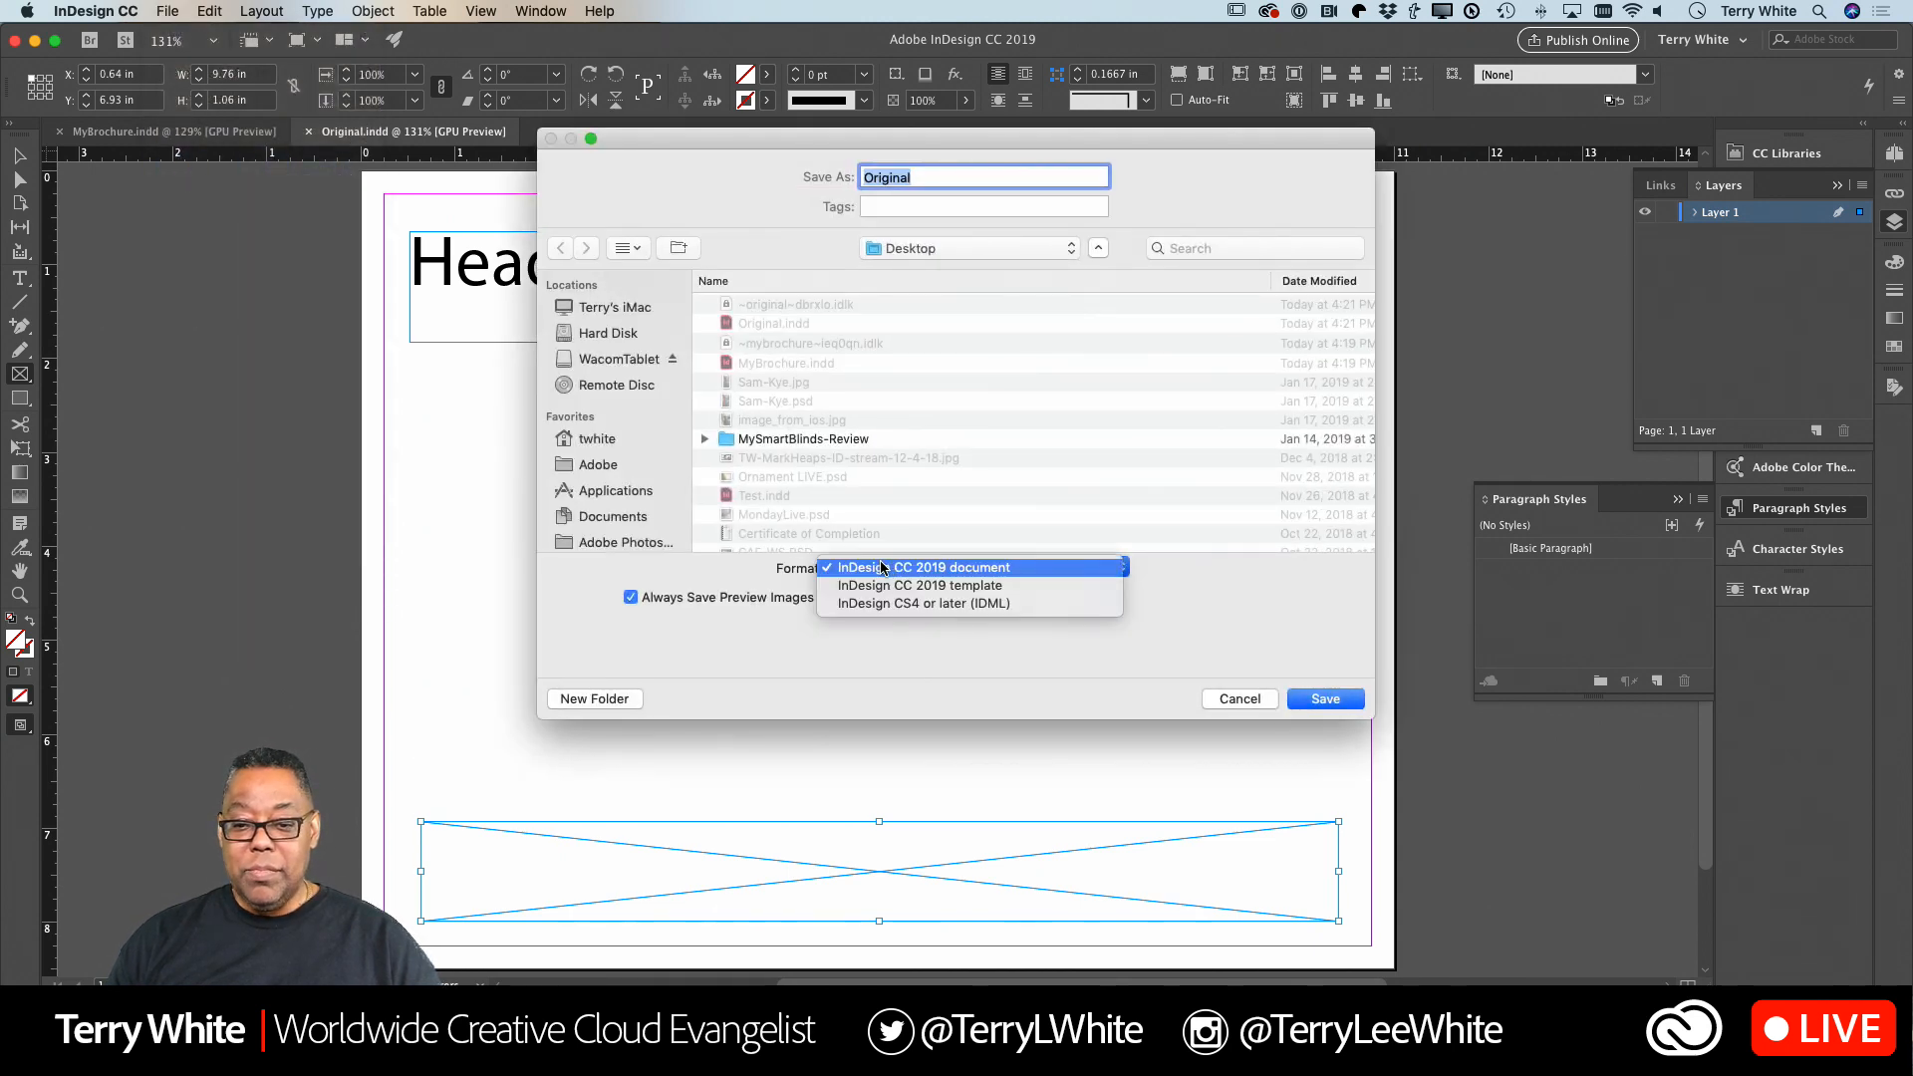
pyautogui.click(995, 586)
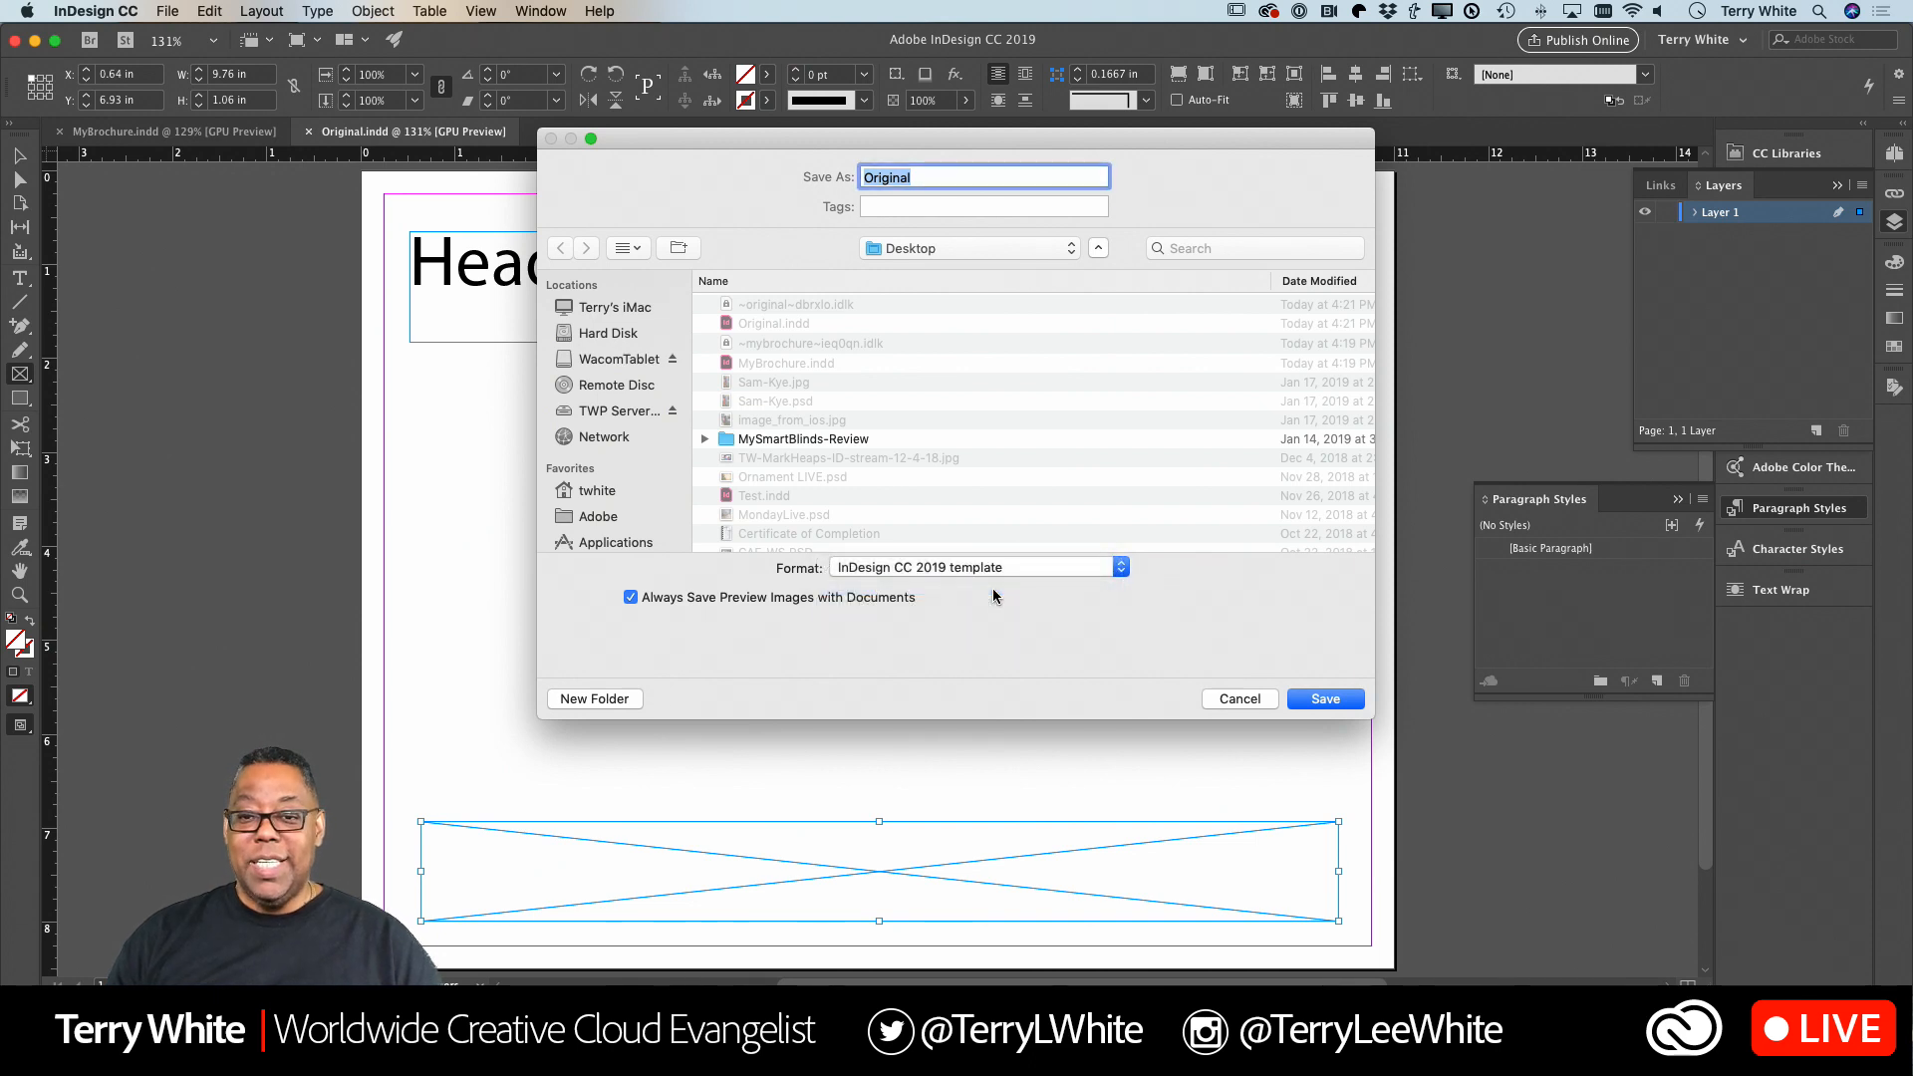
pyautogui.write('Te')
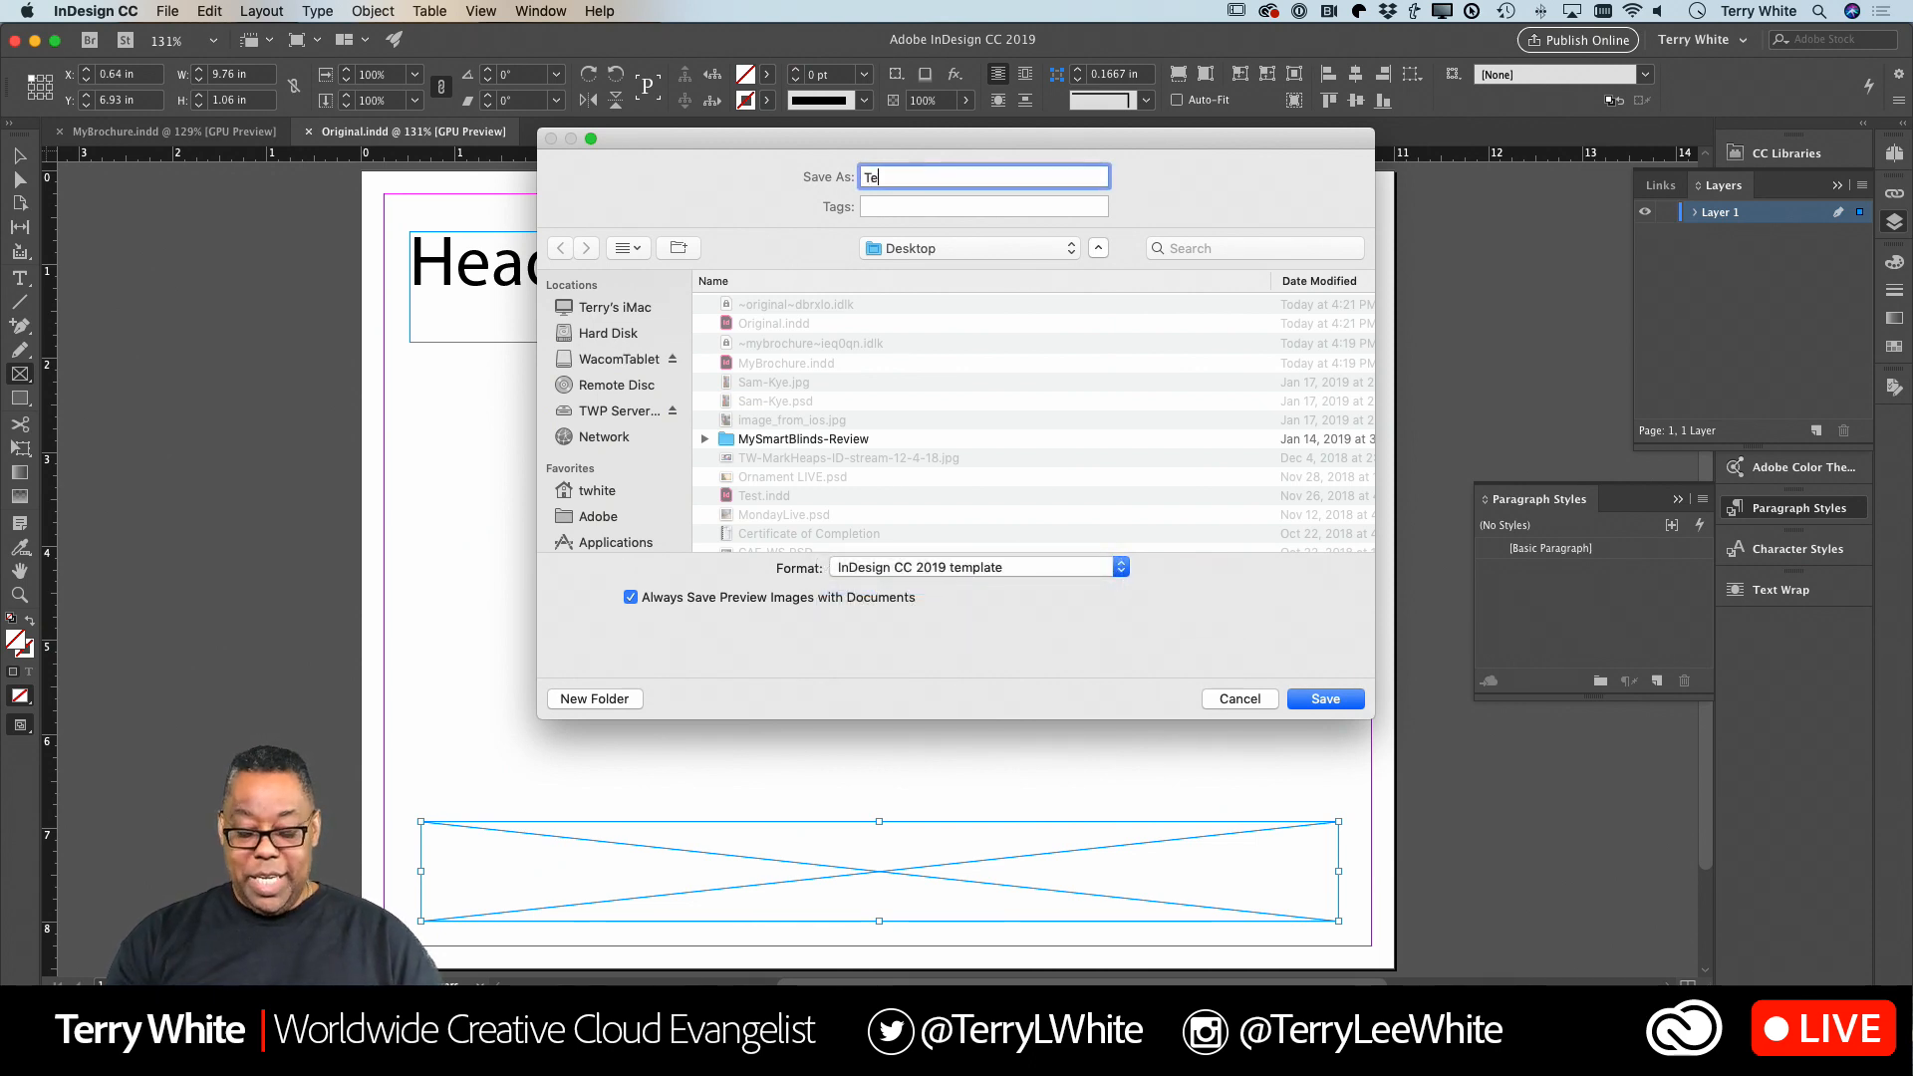
pyautogui.write('mplate for Others')
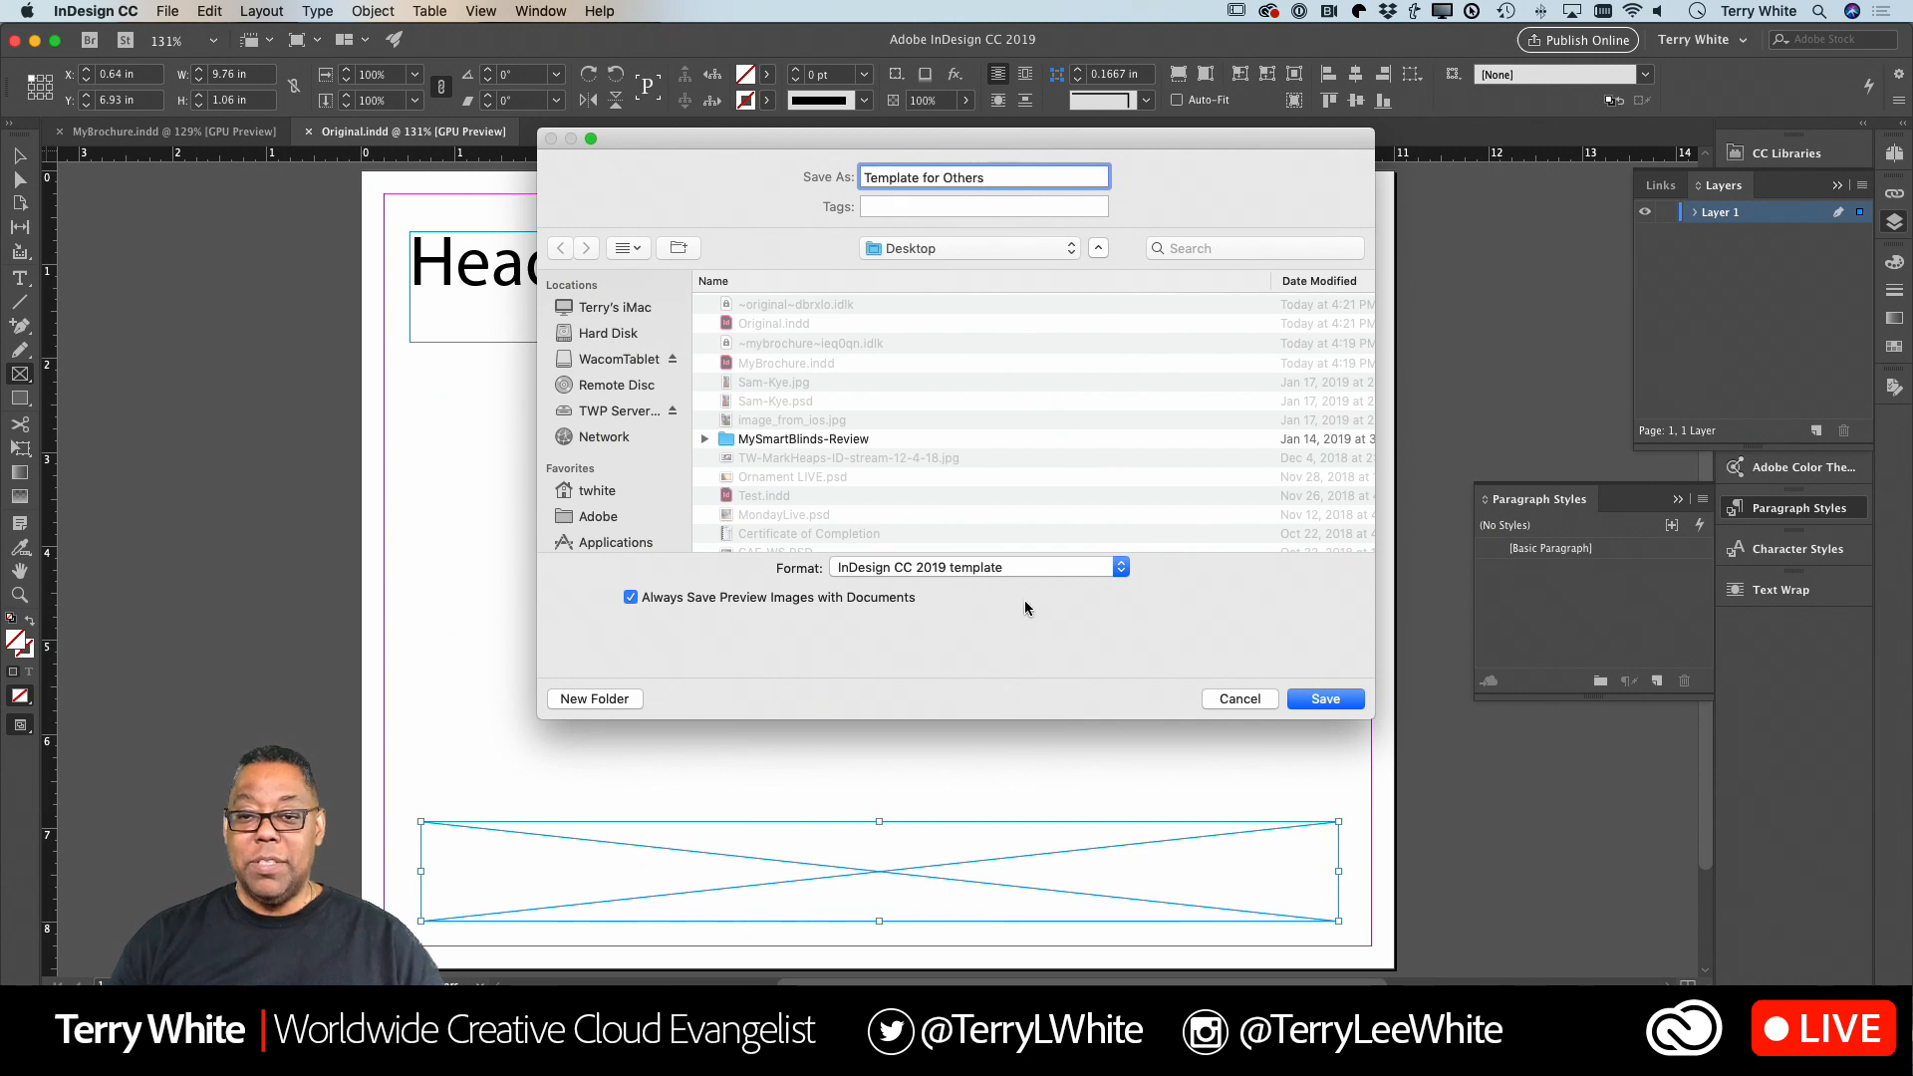
pyautogui.click(1325, 699)
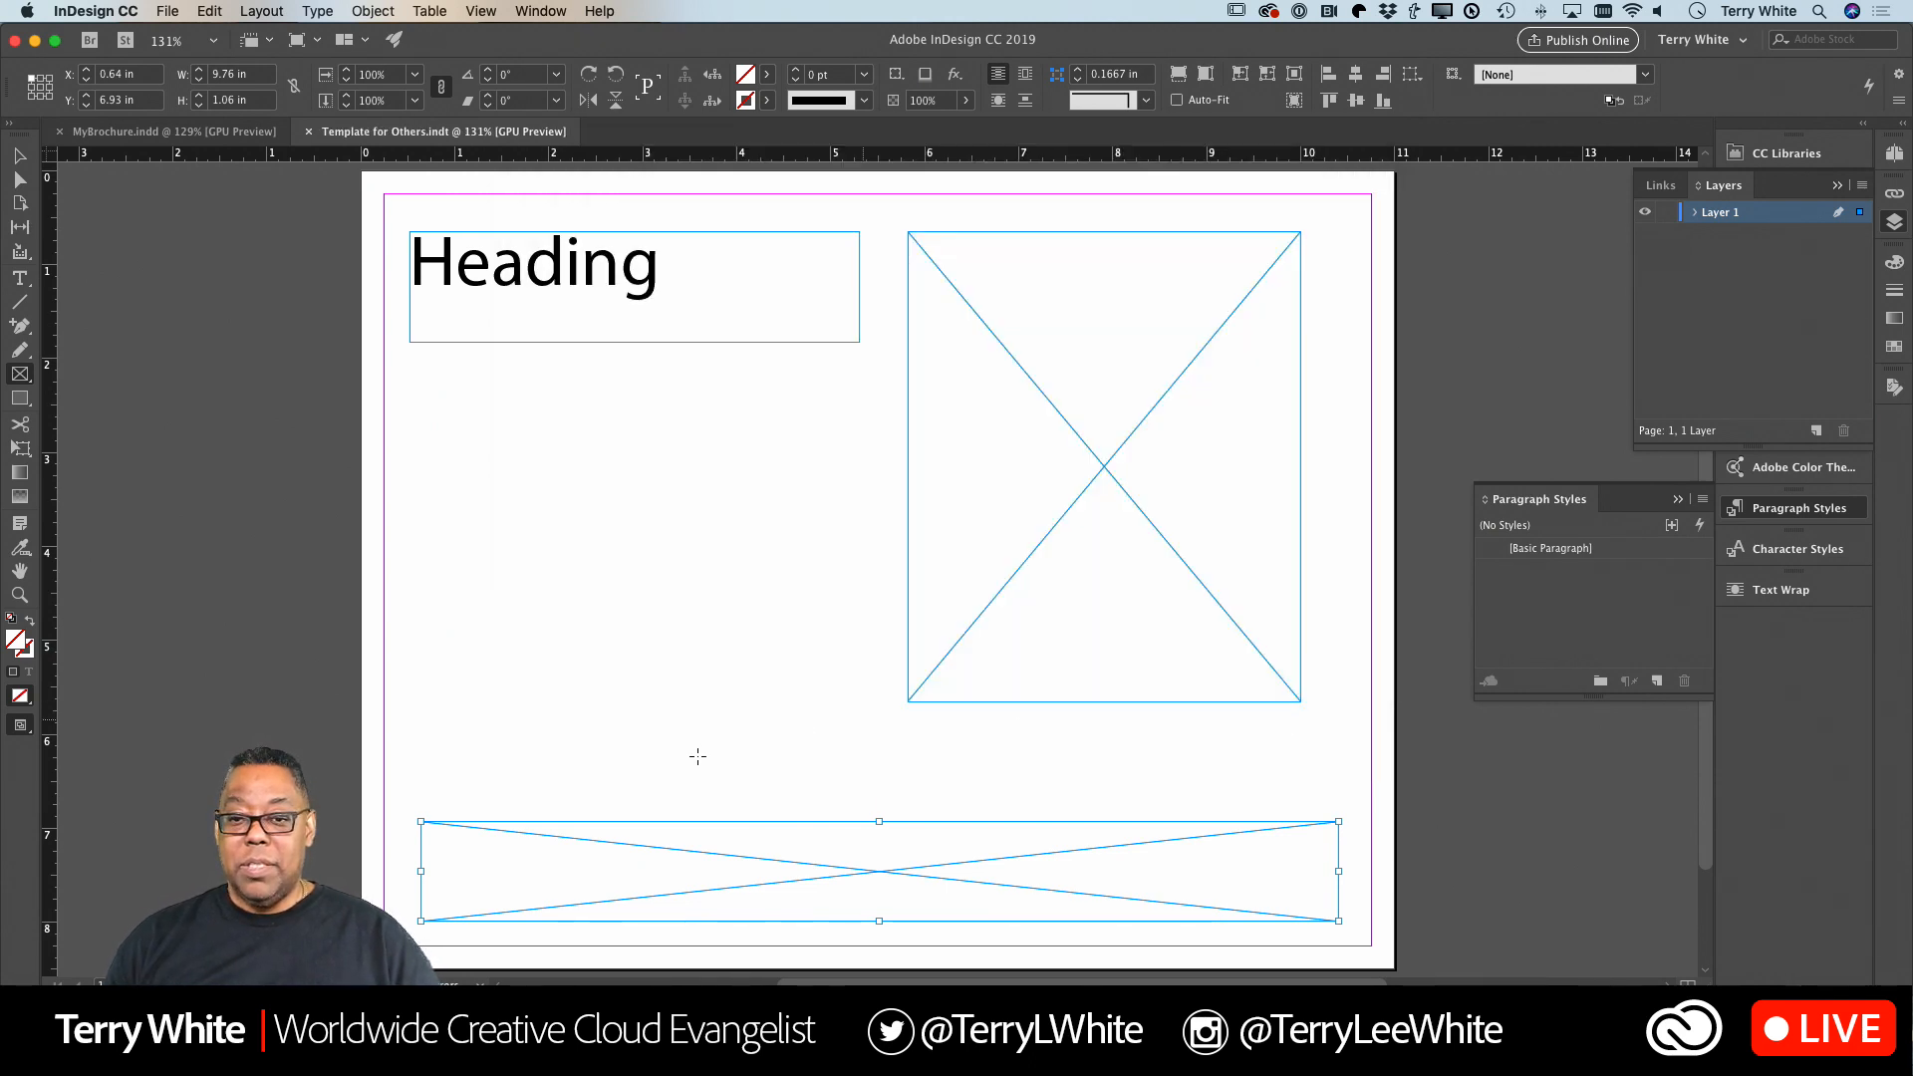
# Locate the saved template on the Desktop in Finder, close it in InDesign, and open Template for Others.indt from Finder.
pyautogui.press('super+Tab')
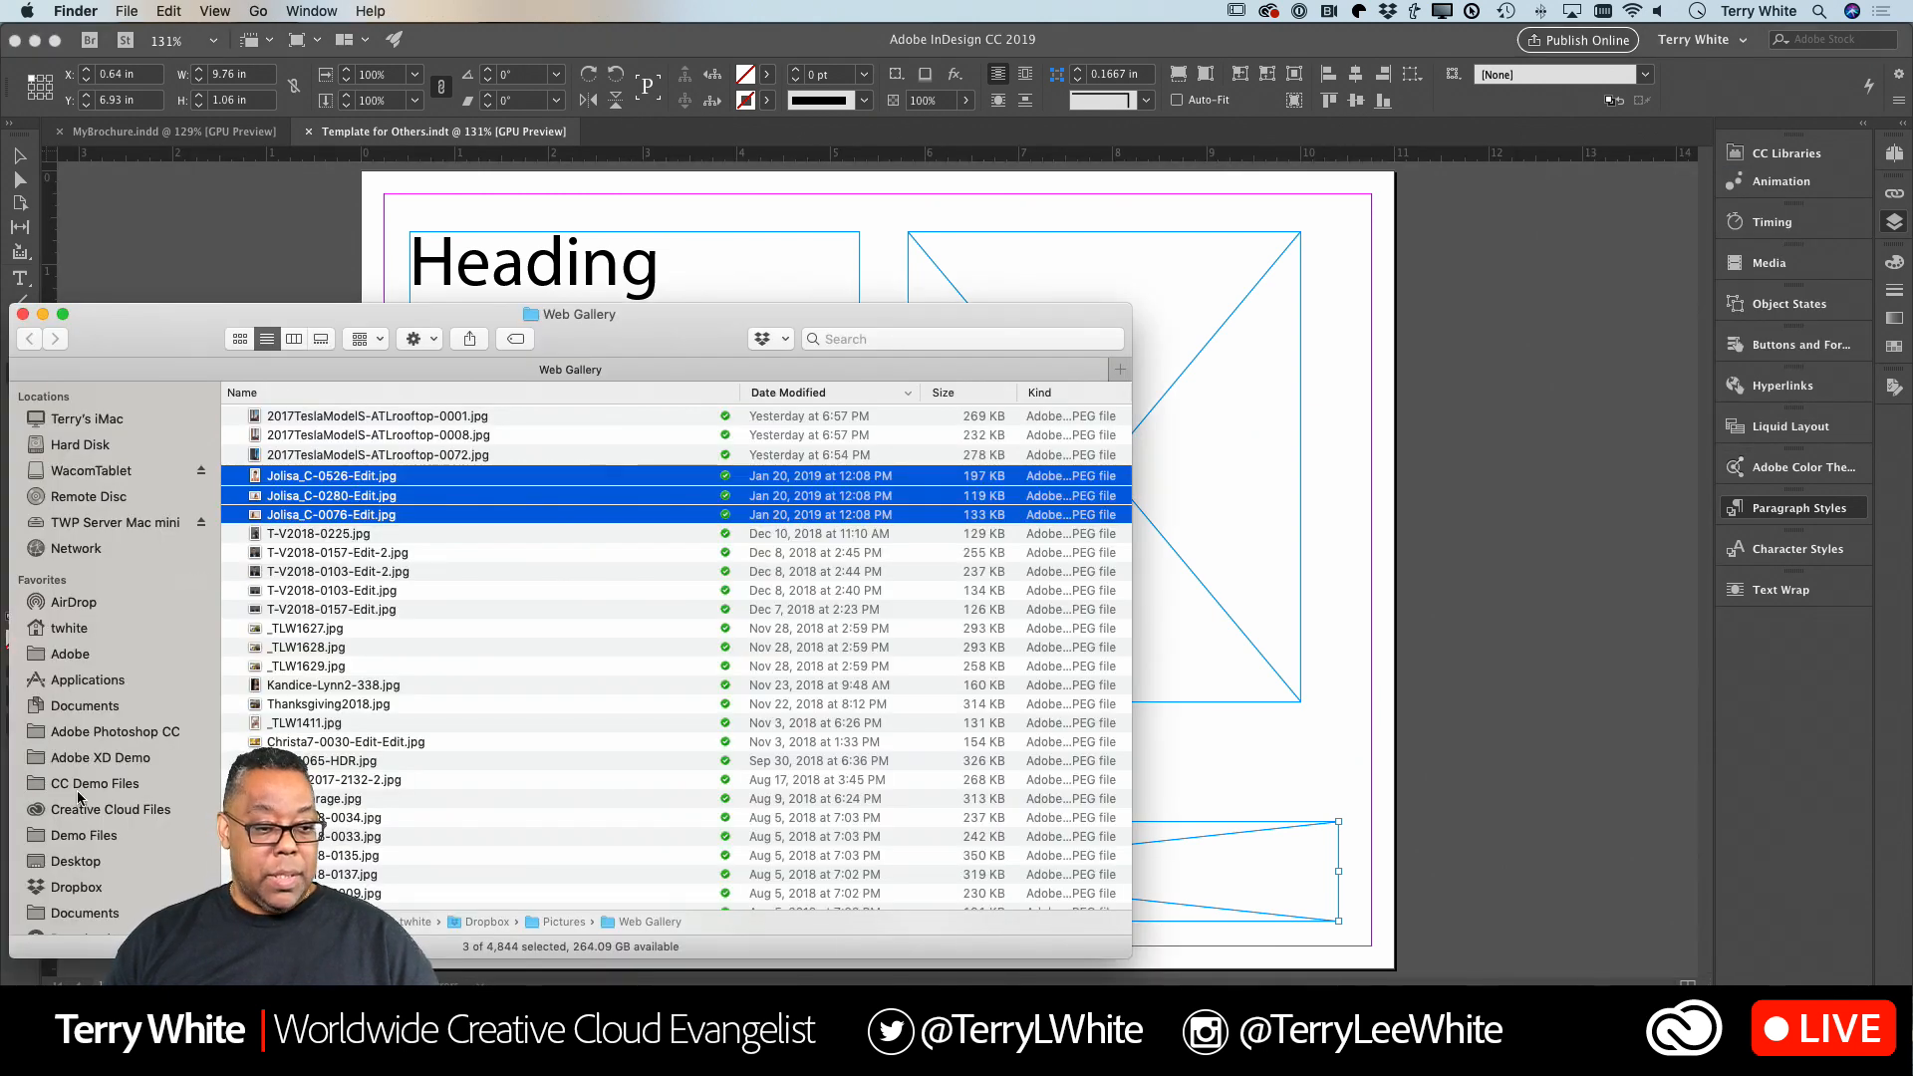
pyautogui.click(92, 859)
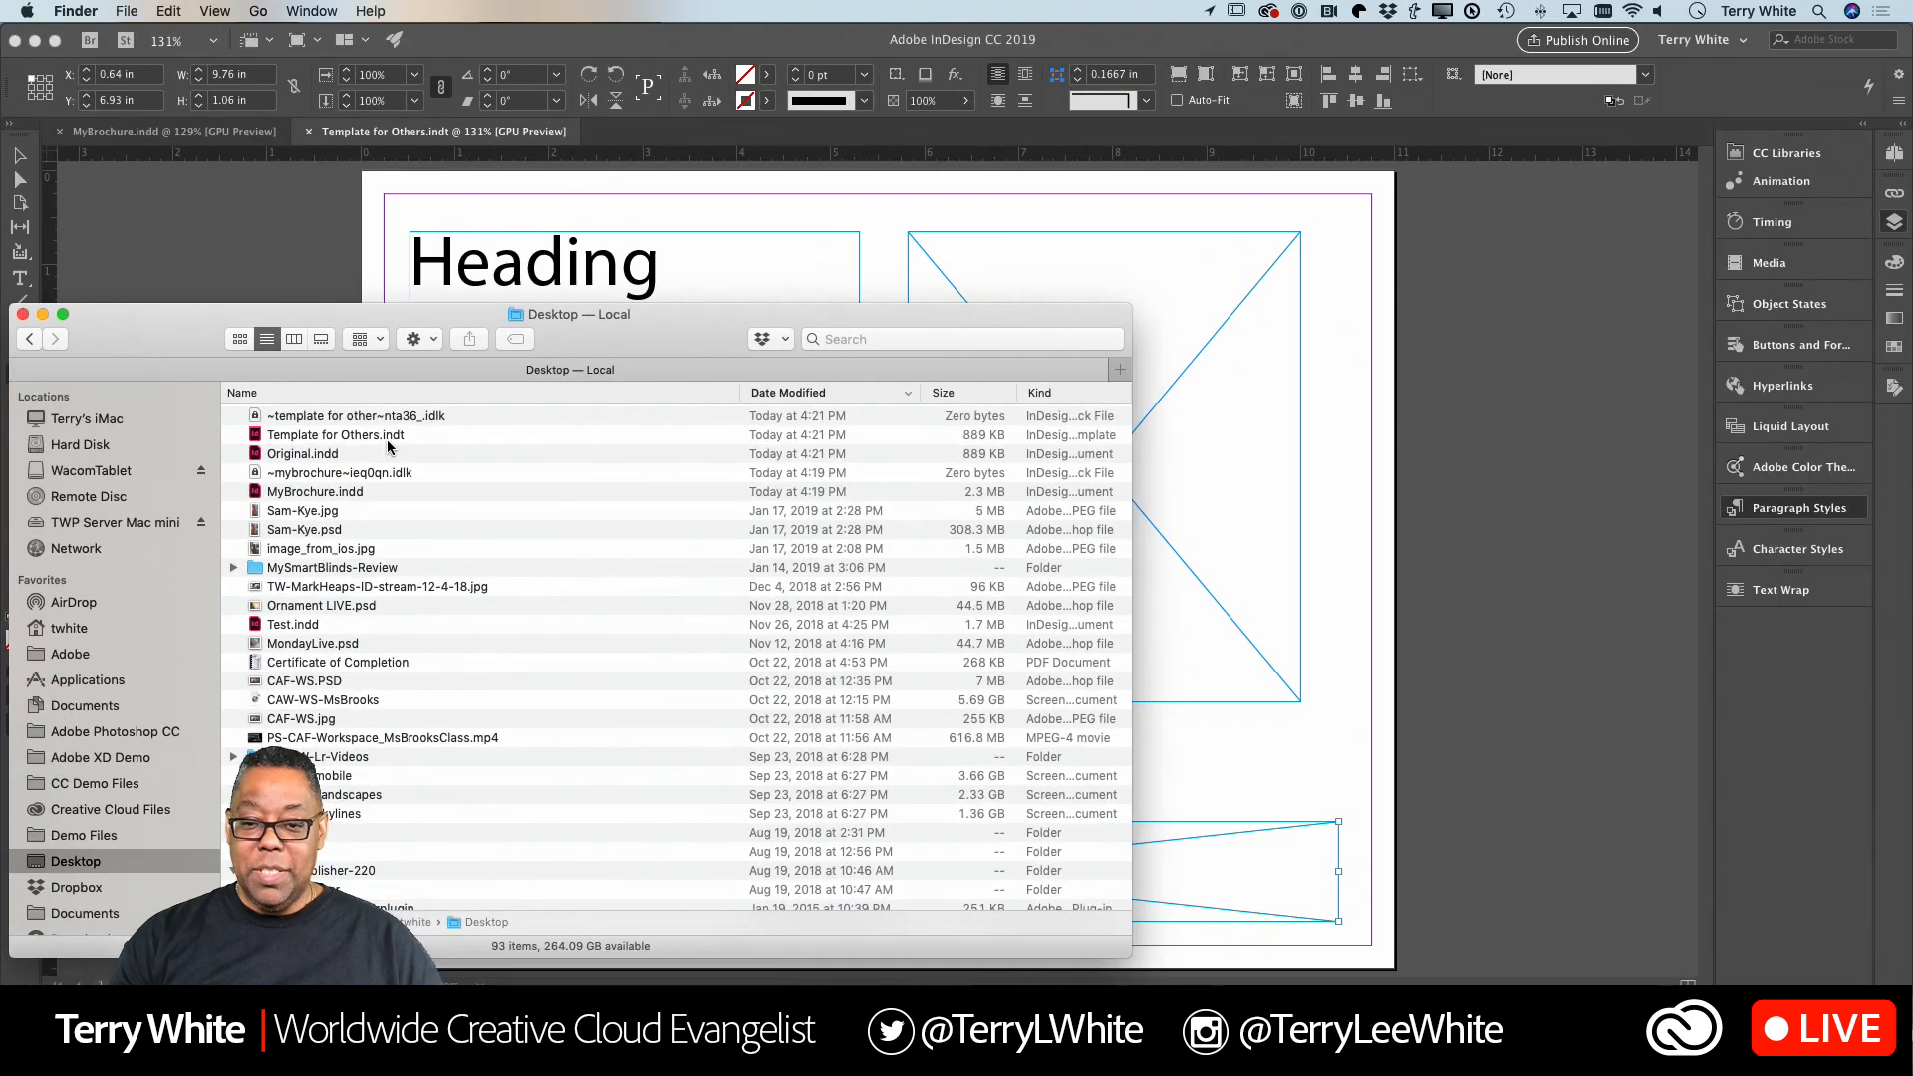
pyautogui.press('super+Tab')
pyautogui.press('super+w')
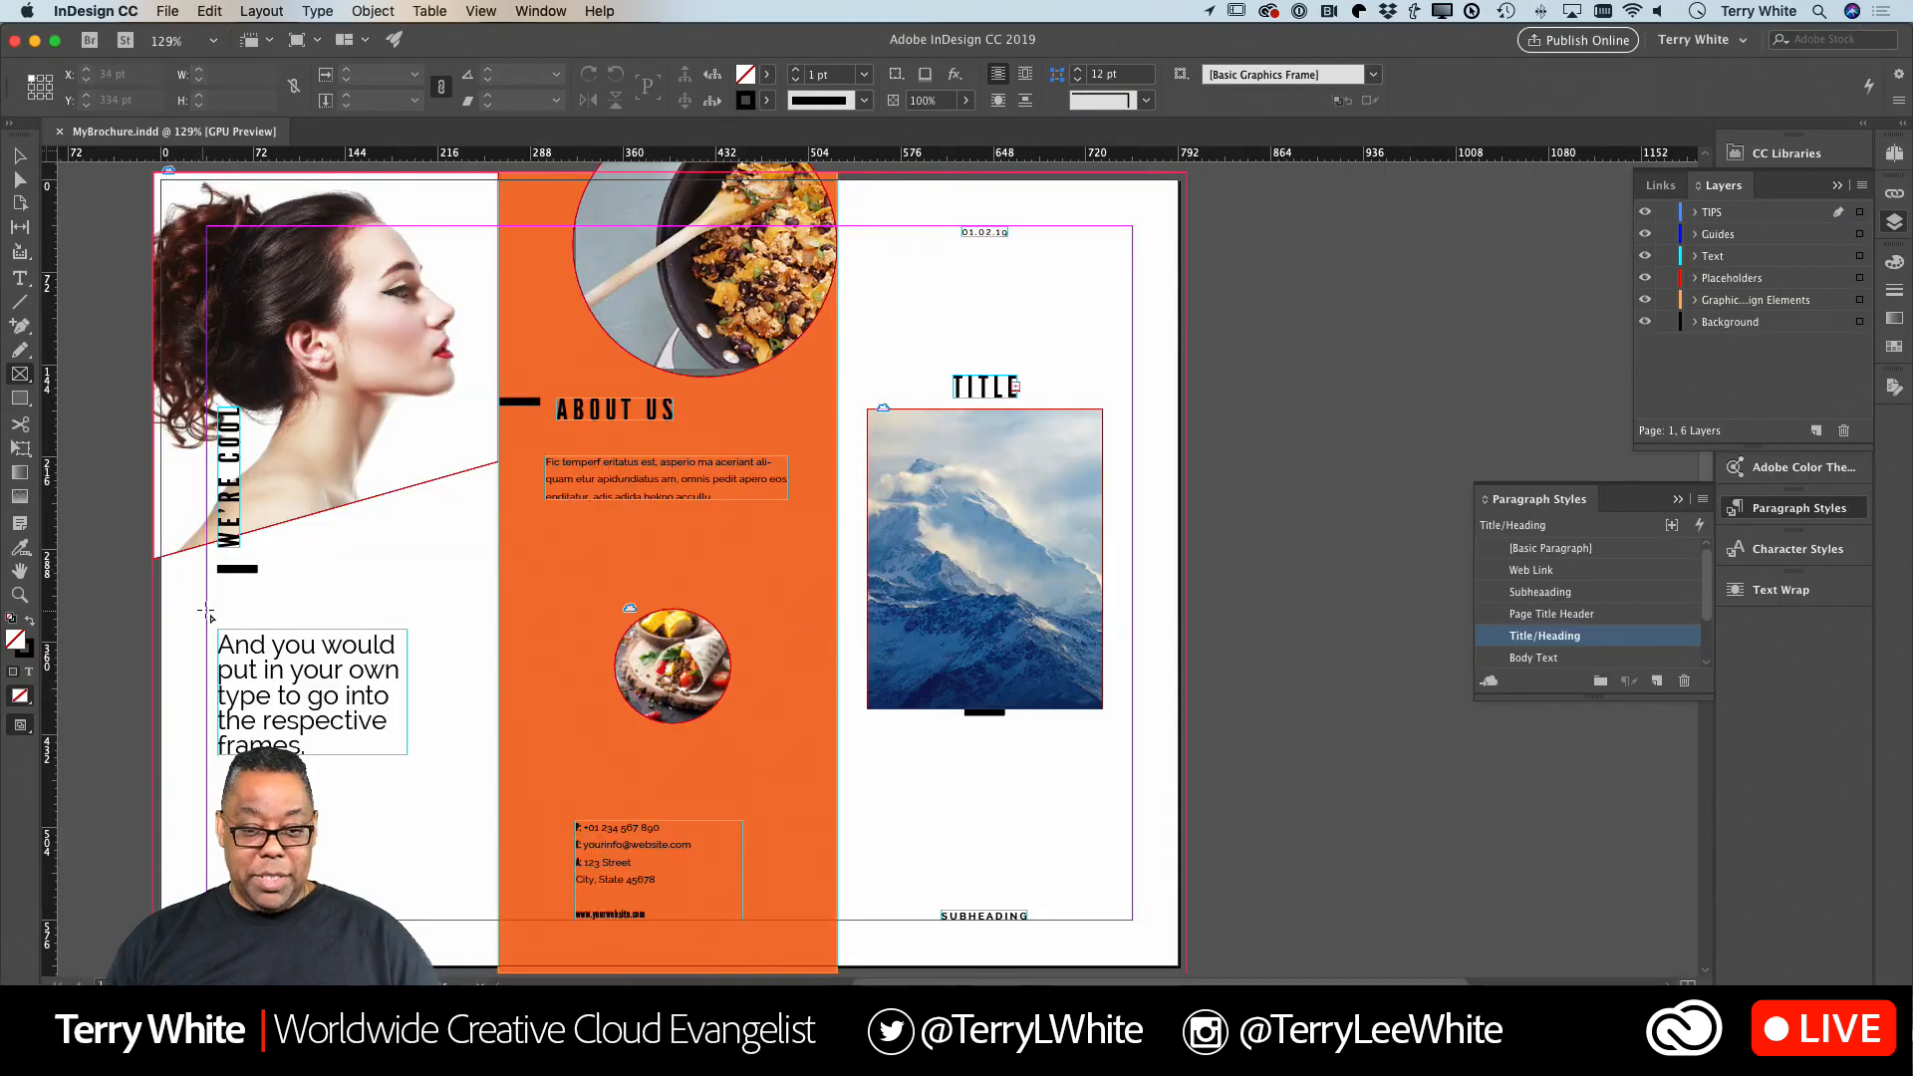
pyautogui.press('super+Tab')
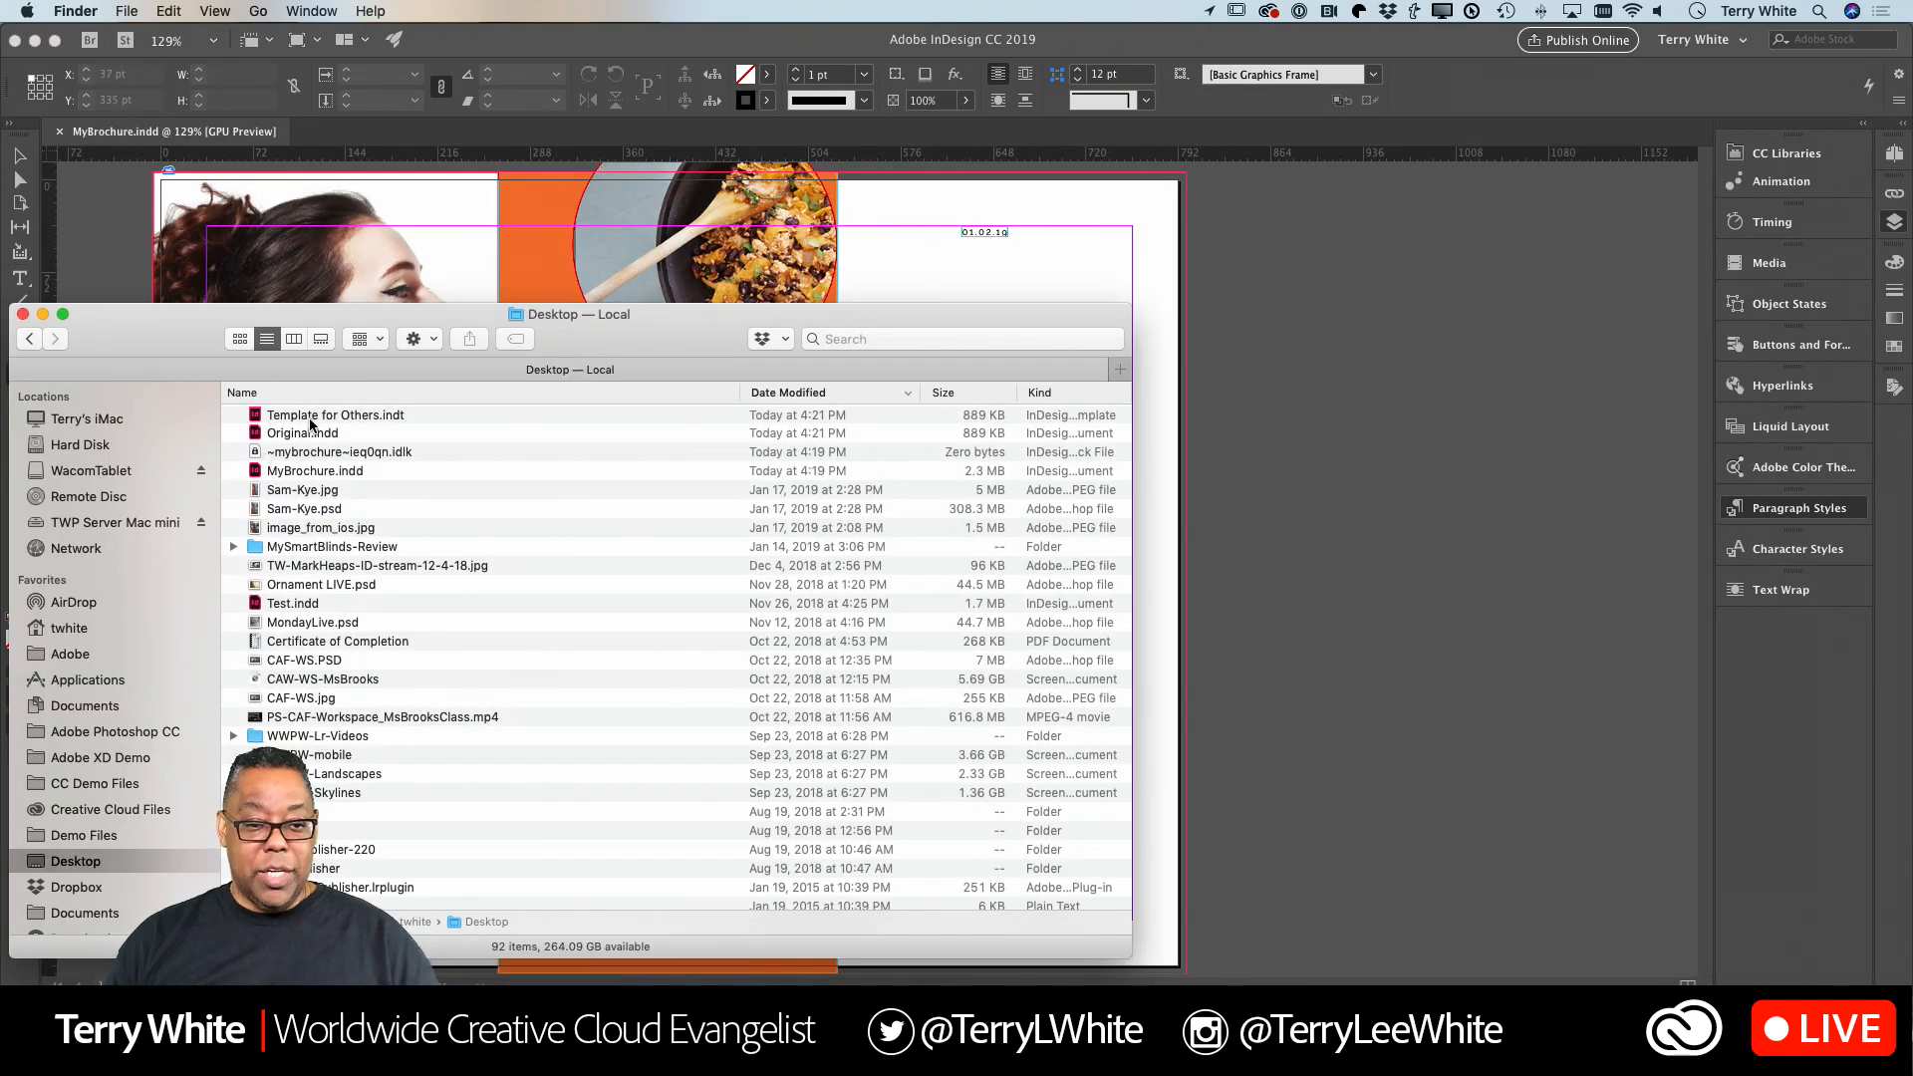
pyautogui.doubleClick(312, 416)
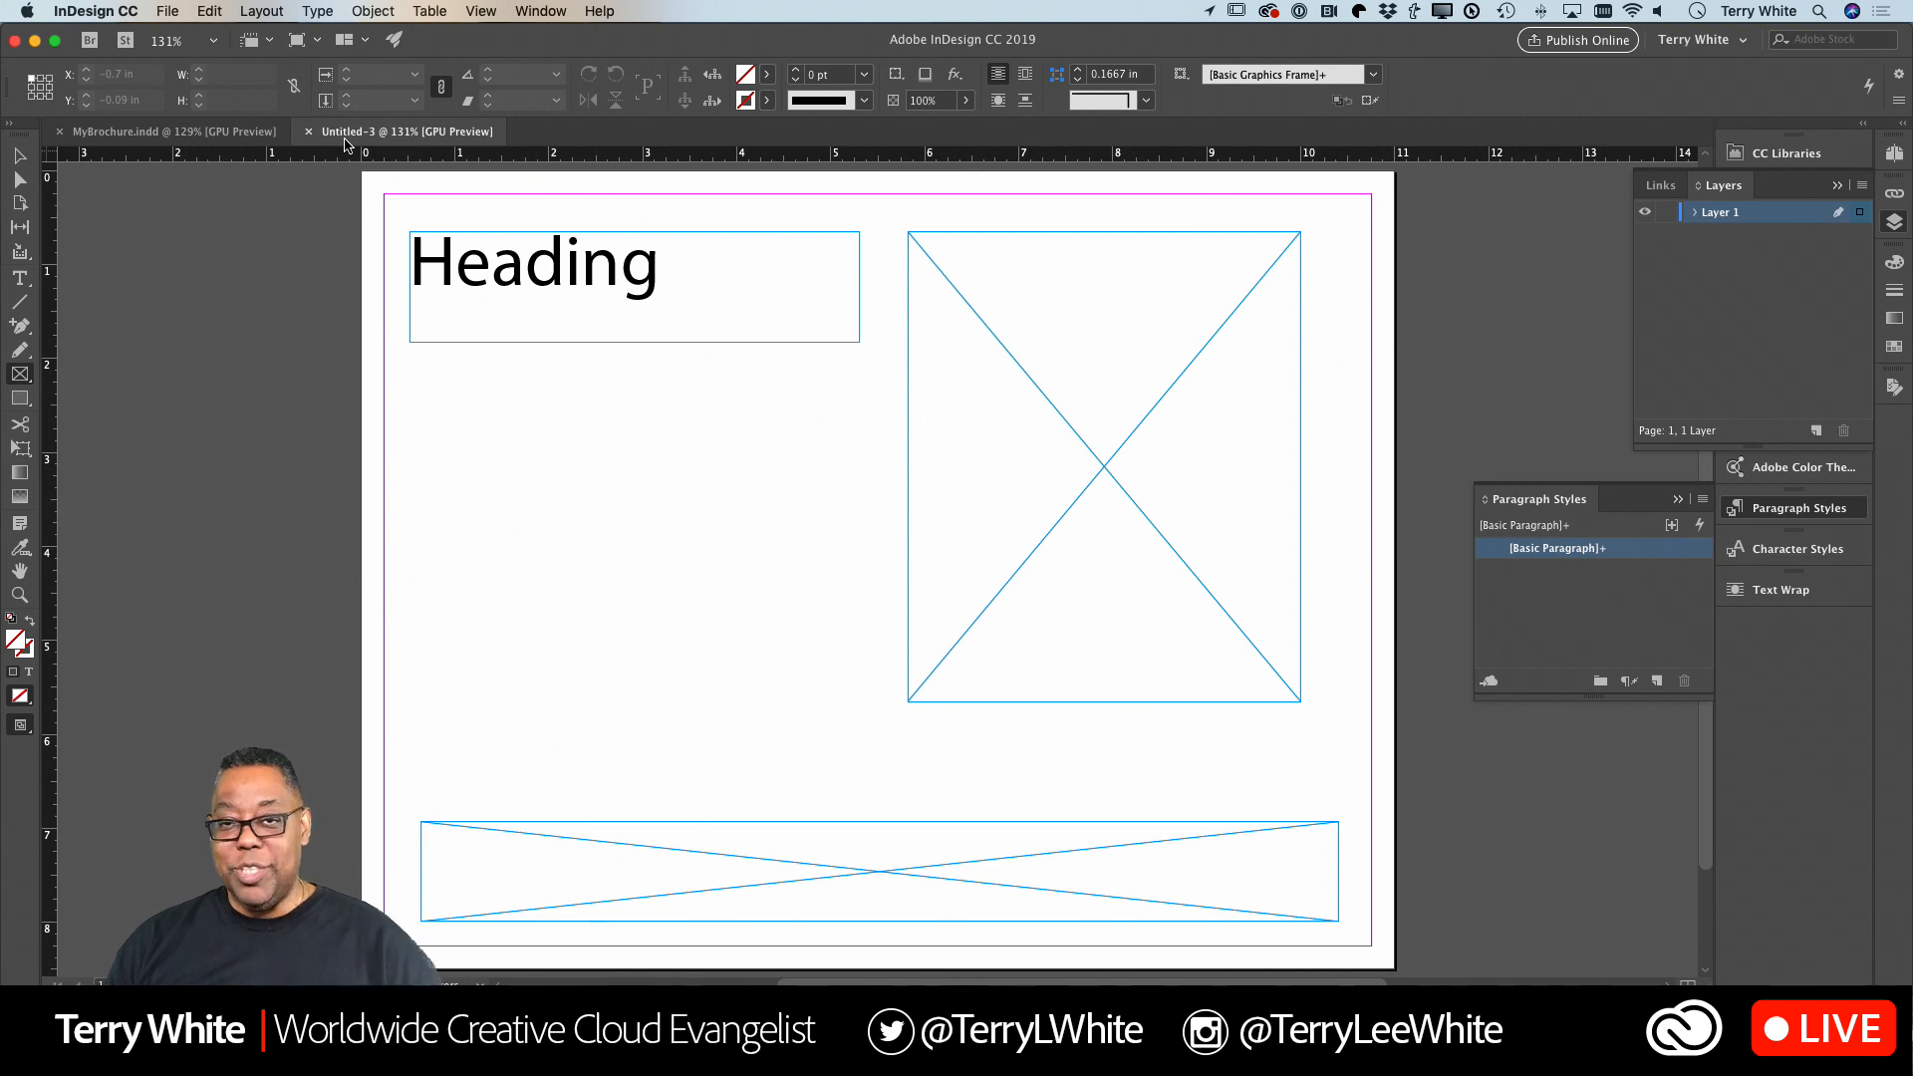
# Return to the MyBrochure document and browse the free print templates offered for a new document.
pyautogui.click(200, 139)
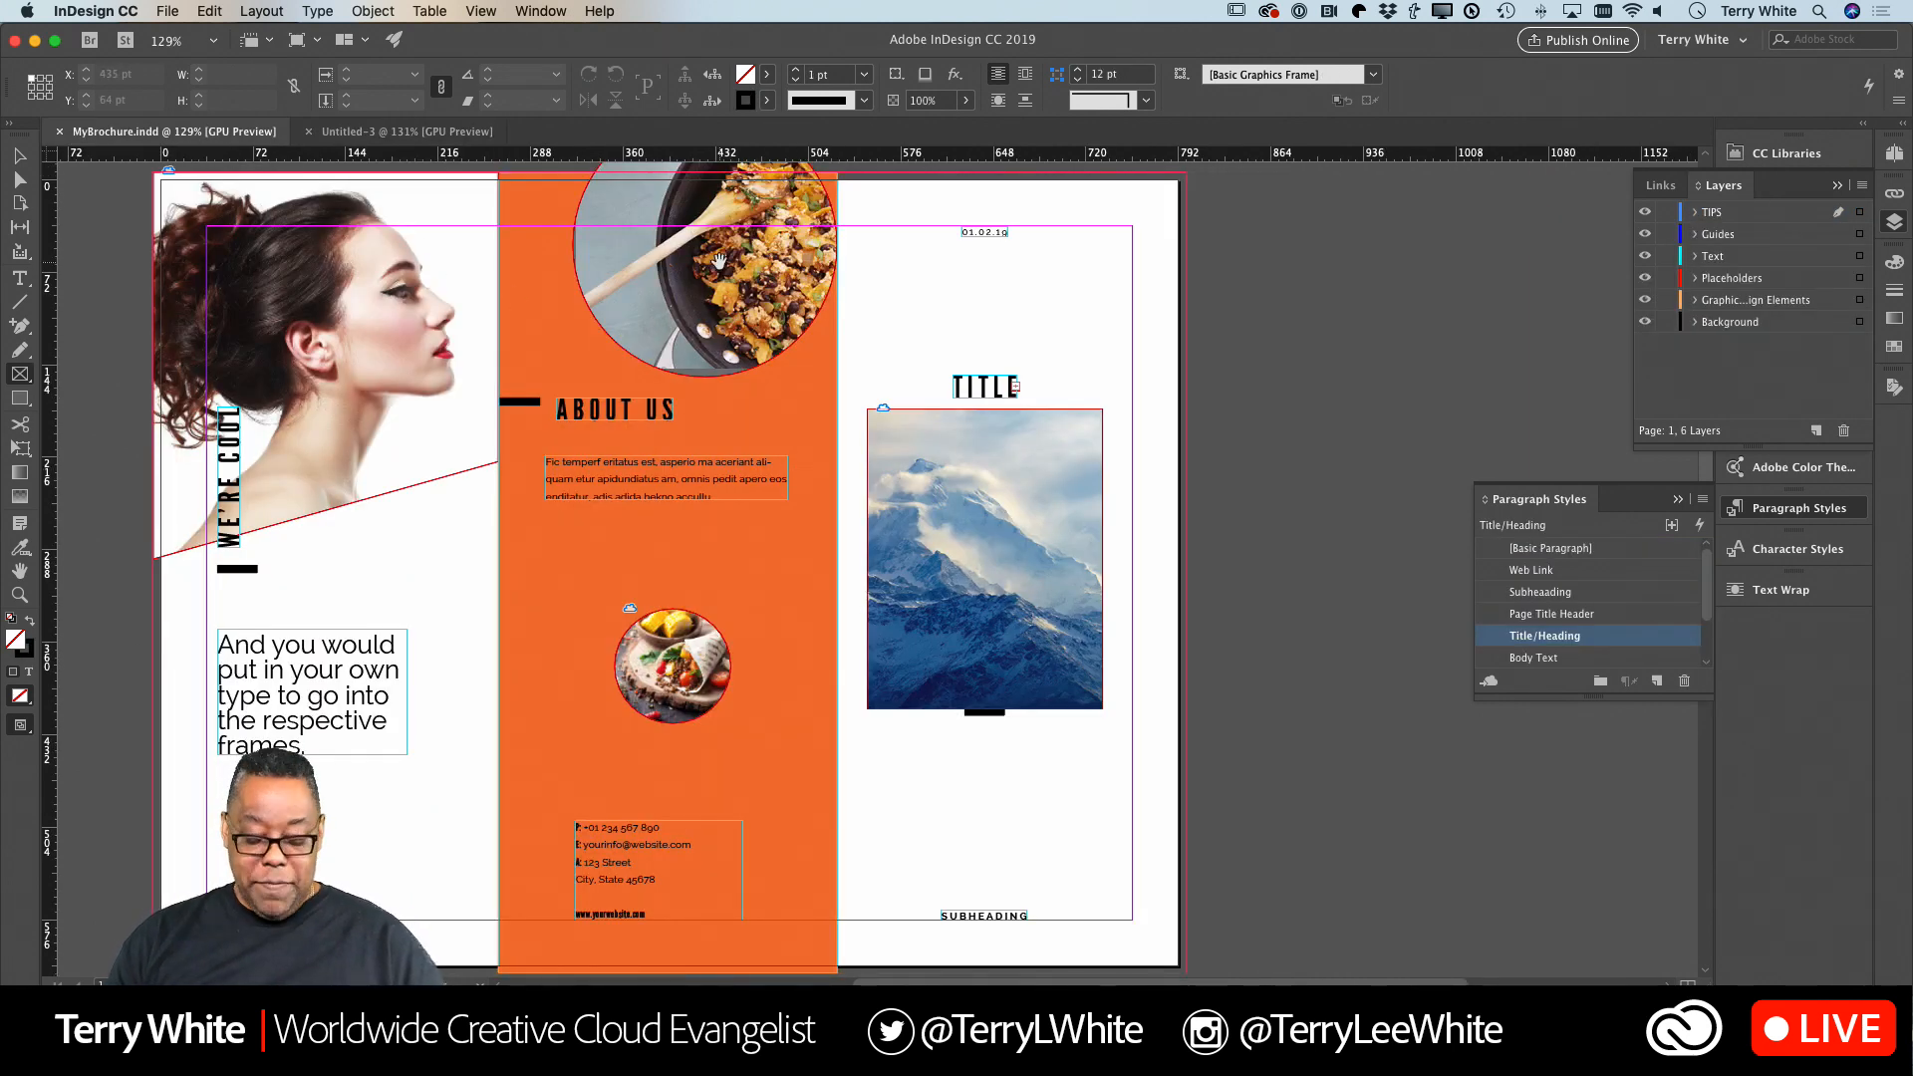
pyautogui.press('super+n')
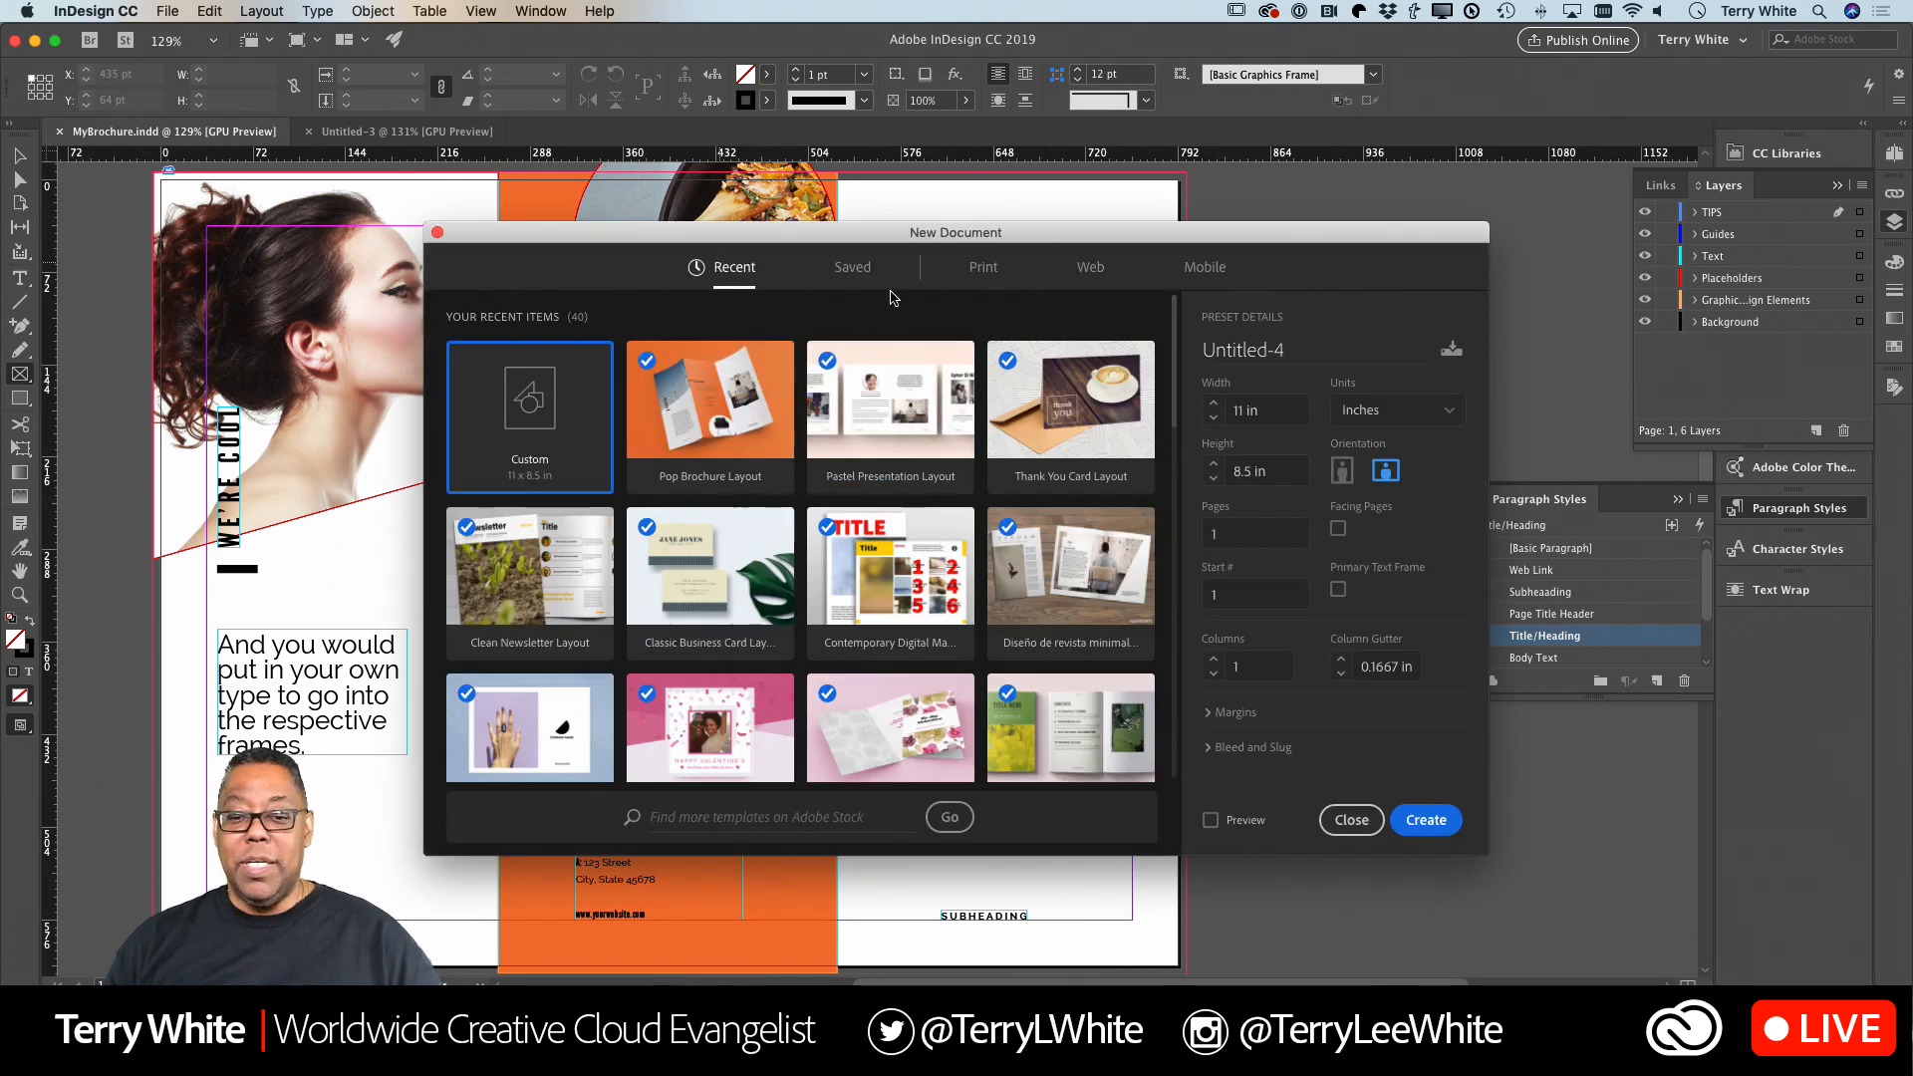
pyautogui.click(983, 269)
pyautogui.scroll(-3, 884, 501)
pyautogui.scroll(-15, 884, 501)
pyautogui.scroll(-15, 884, 502)
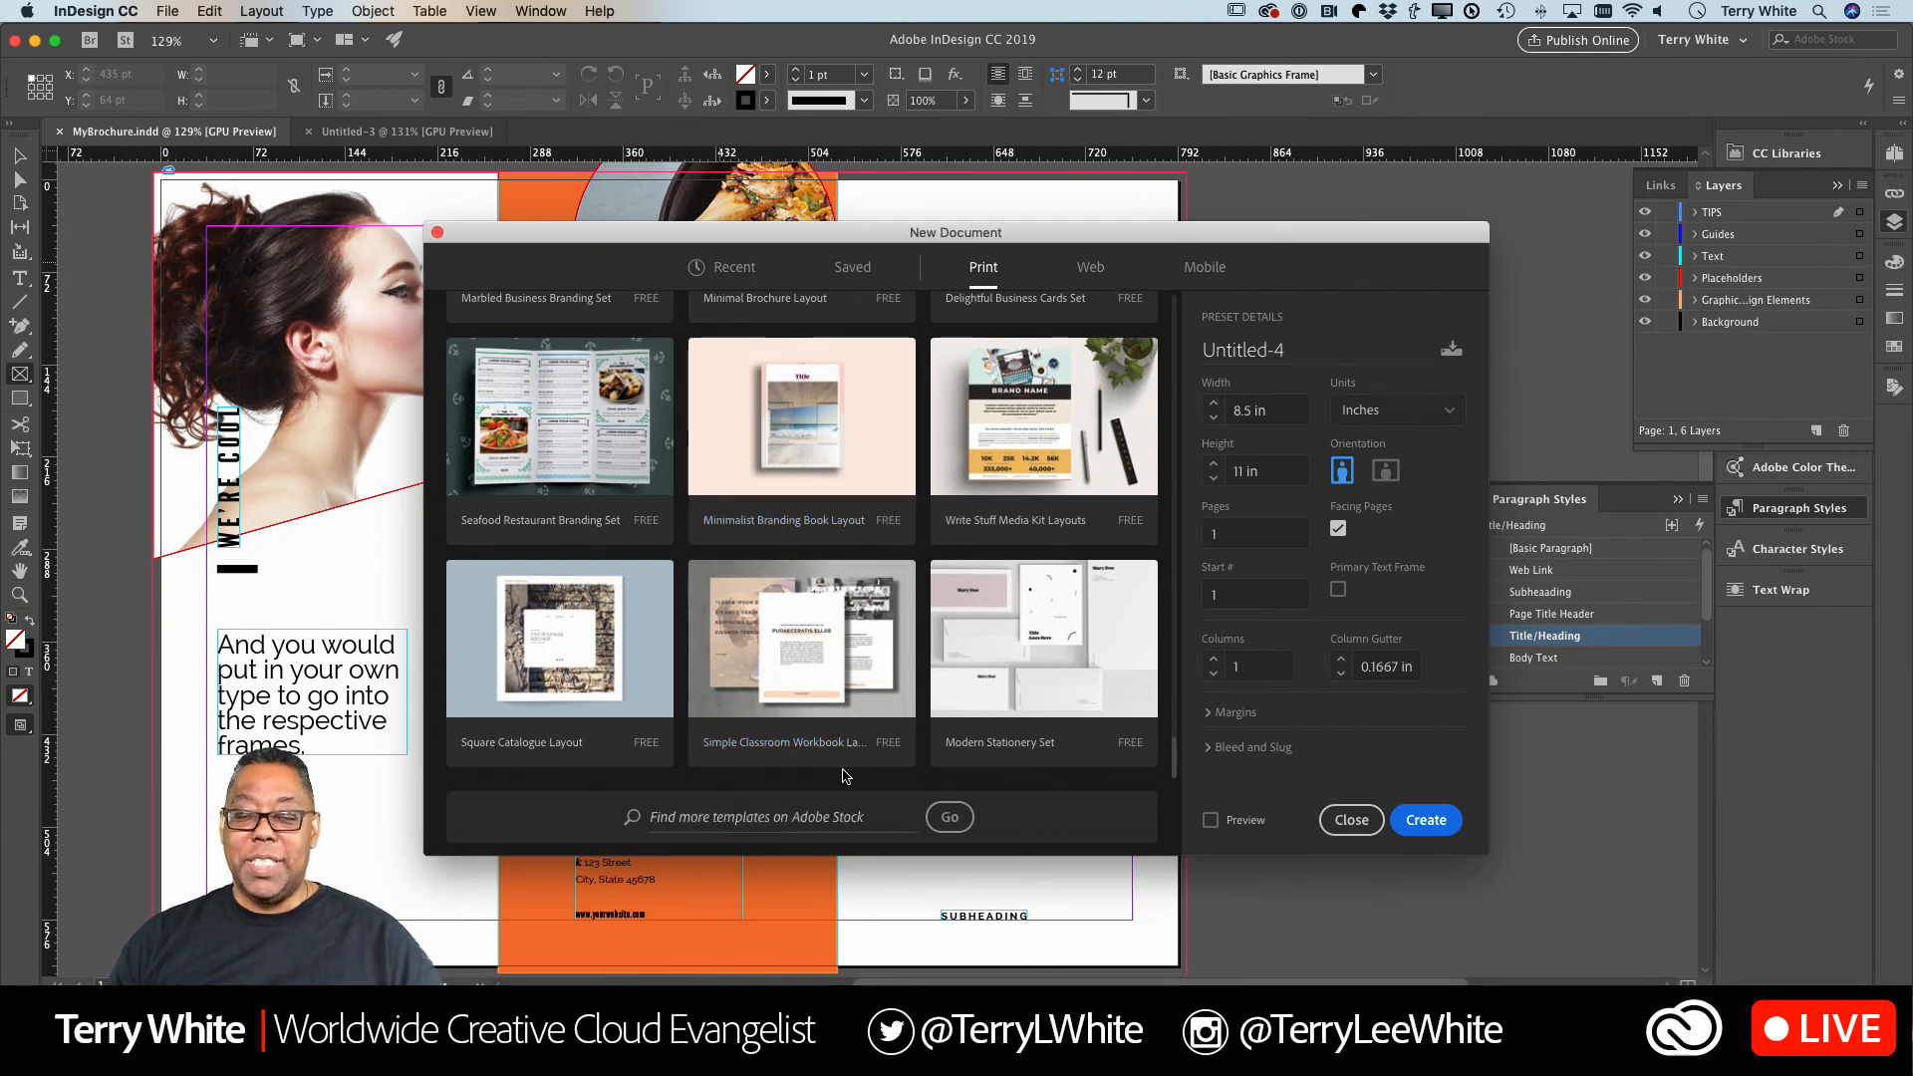
pyautogui.scroll(15, 994, 535)
pyautogui.scroll(-10, 993, 535)
pyautogui.scroll(-6, 991, 535)
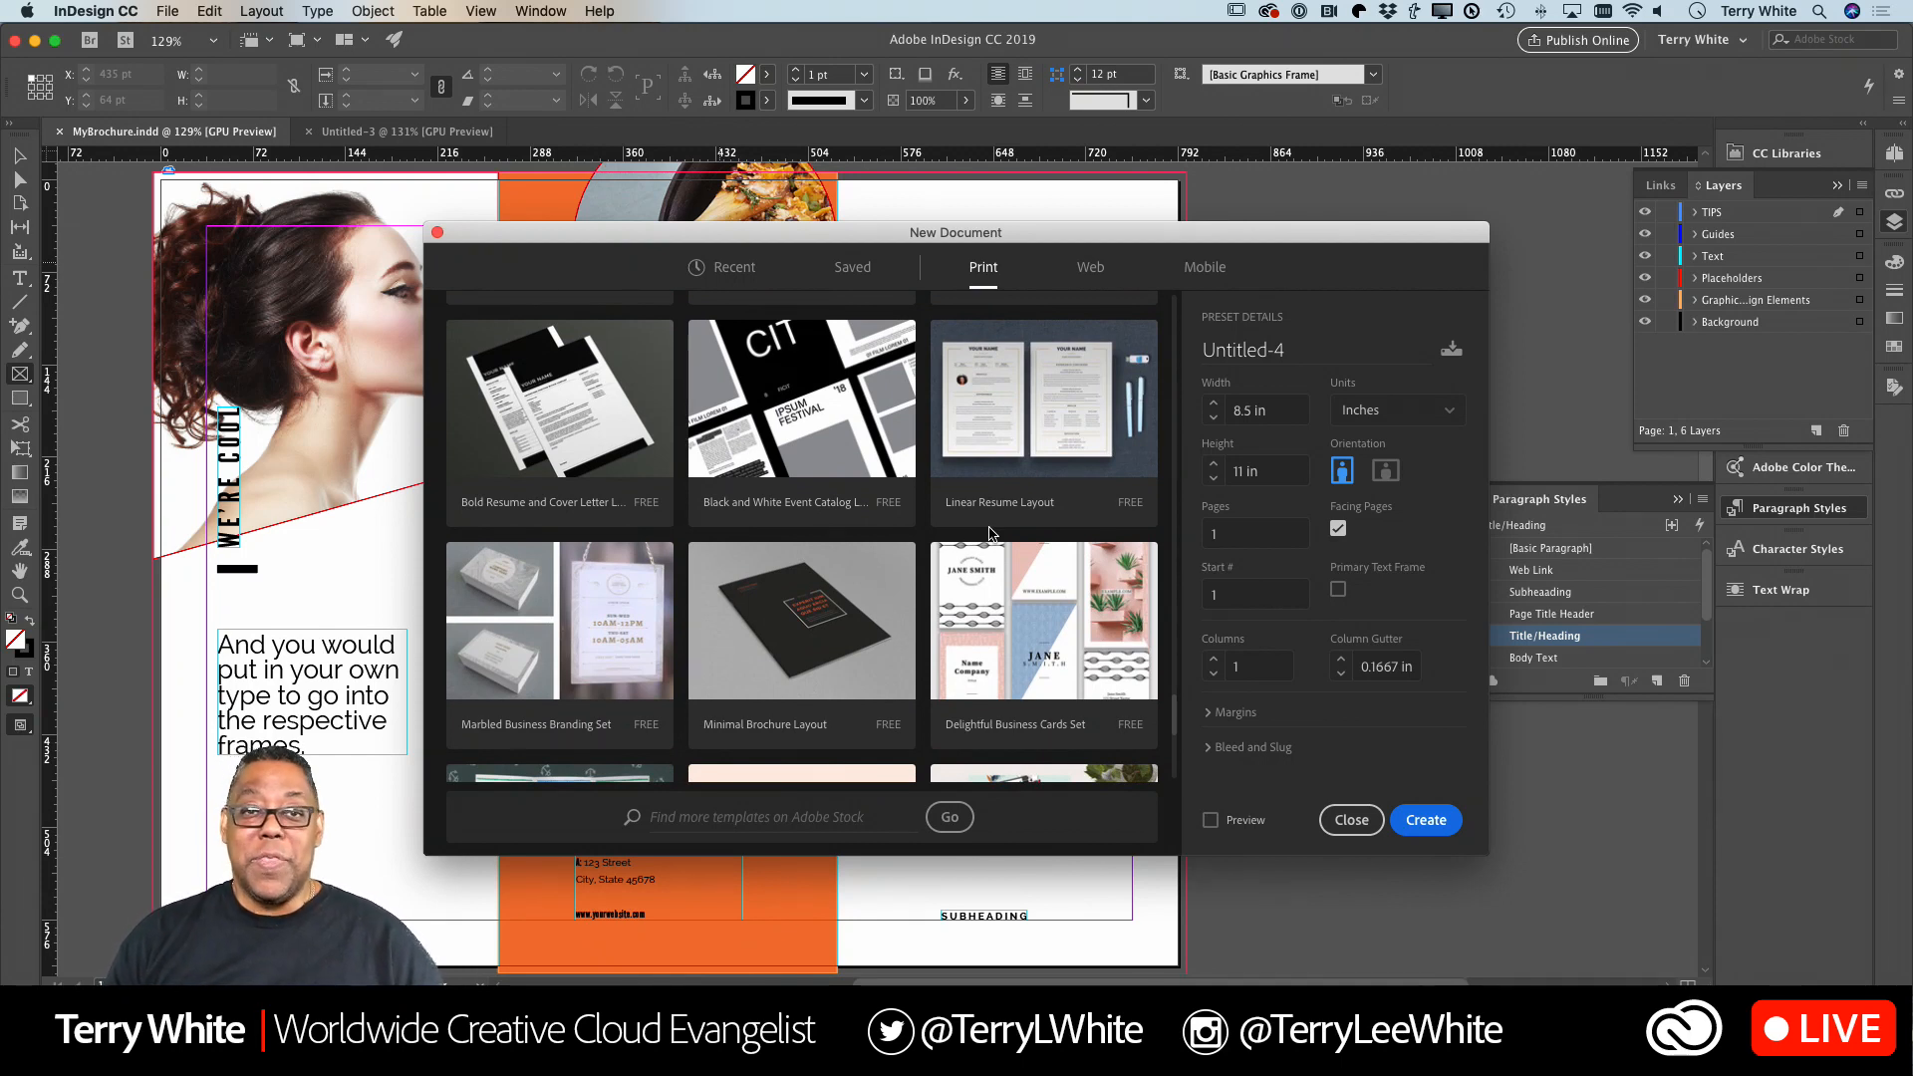
pyautogui.scroll(-3, 991, 536)
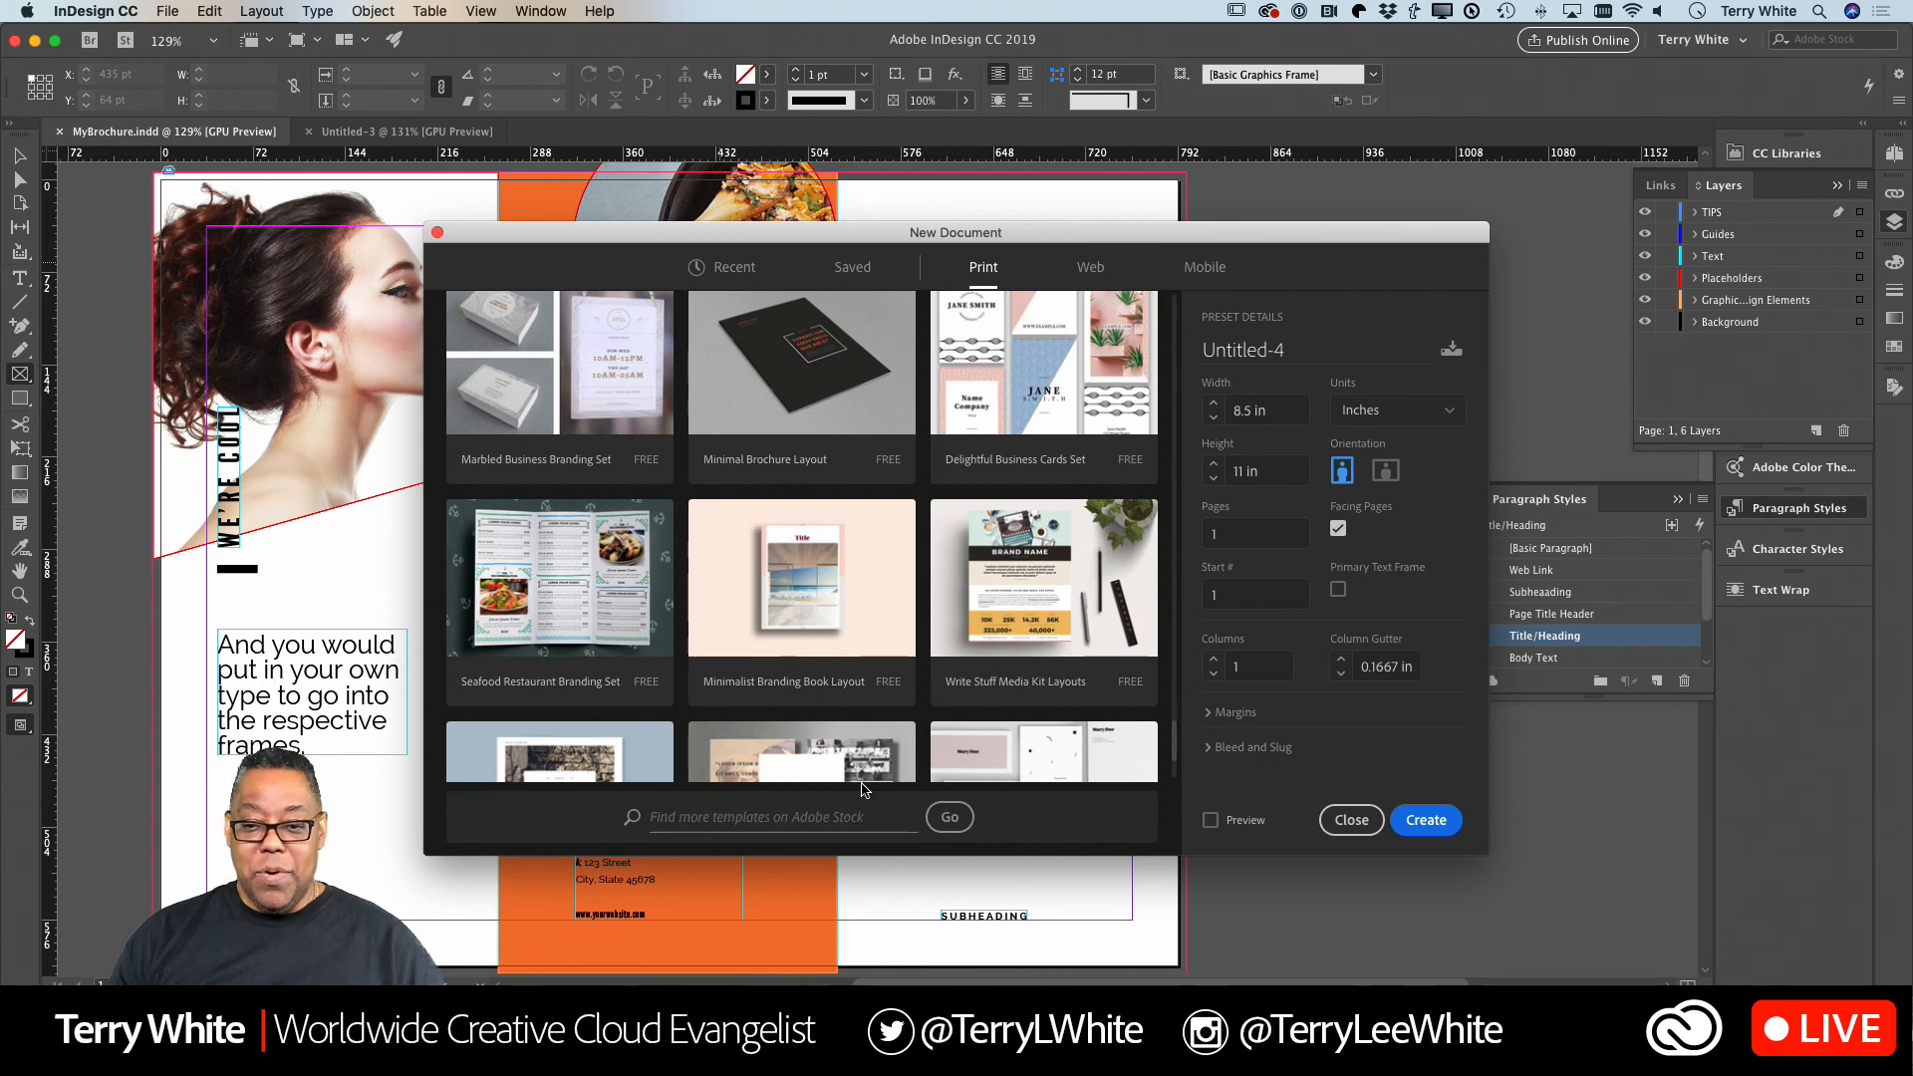
# Search Adobe Stock for "brochure" templates and look through the first page of InDesign results in the browser.
pyautogui.write('brochure')
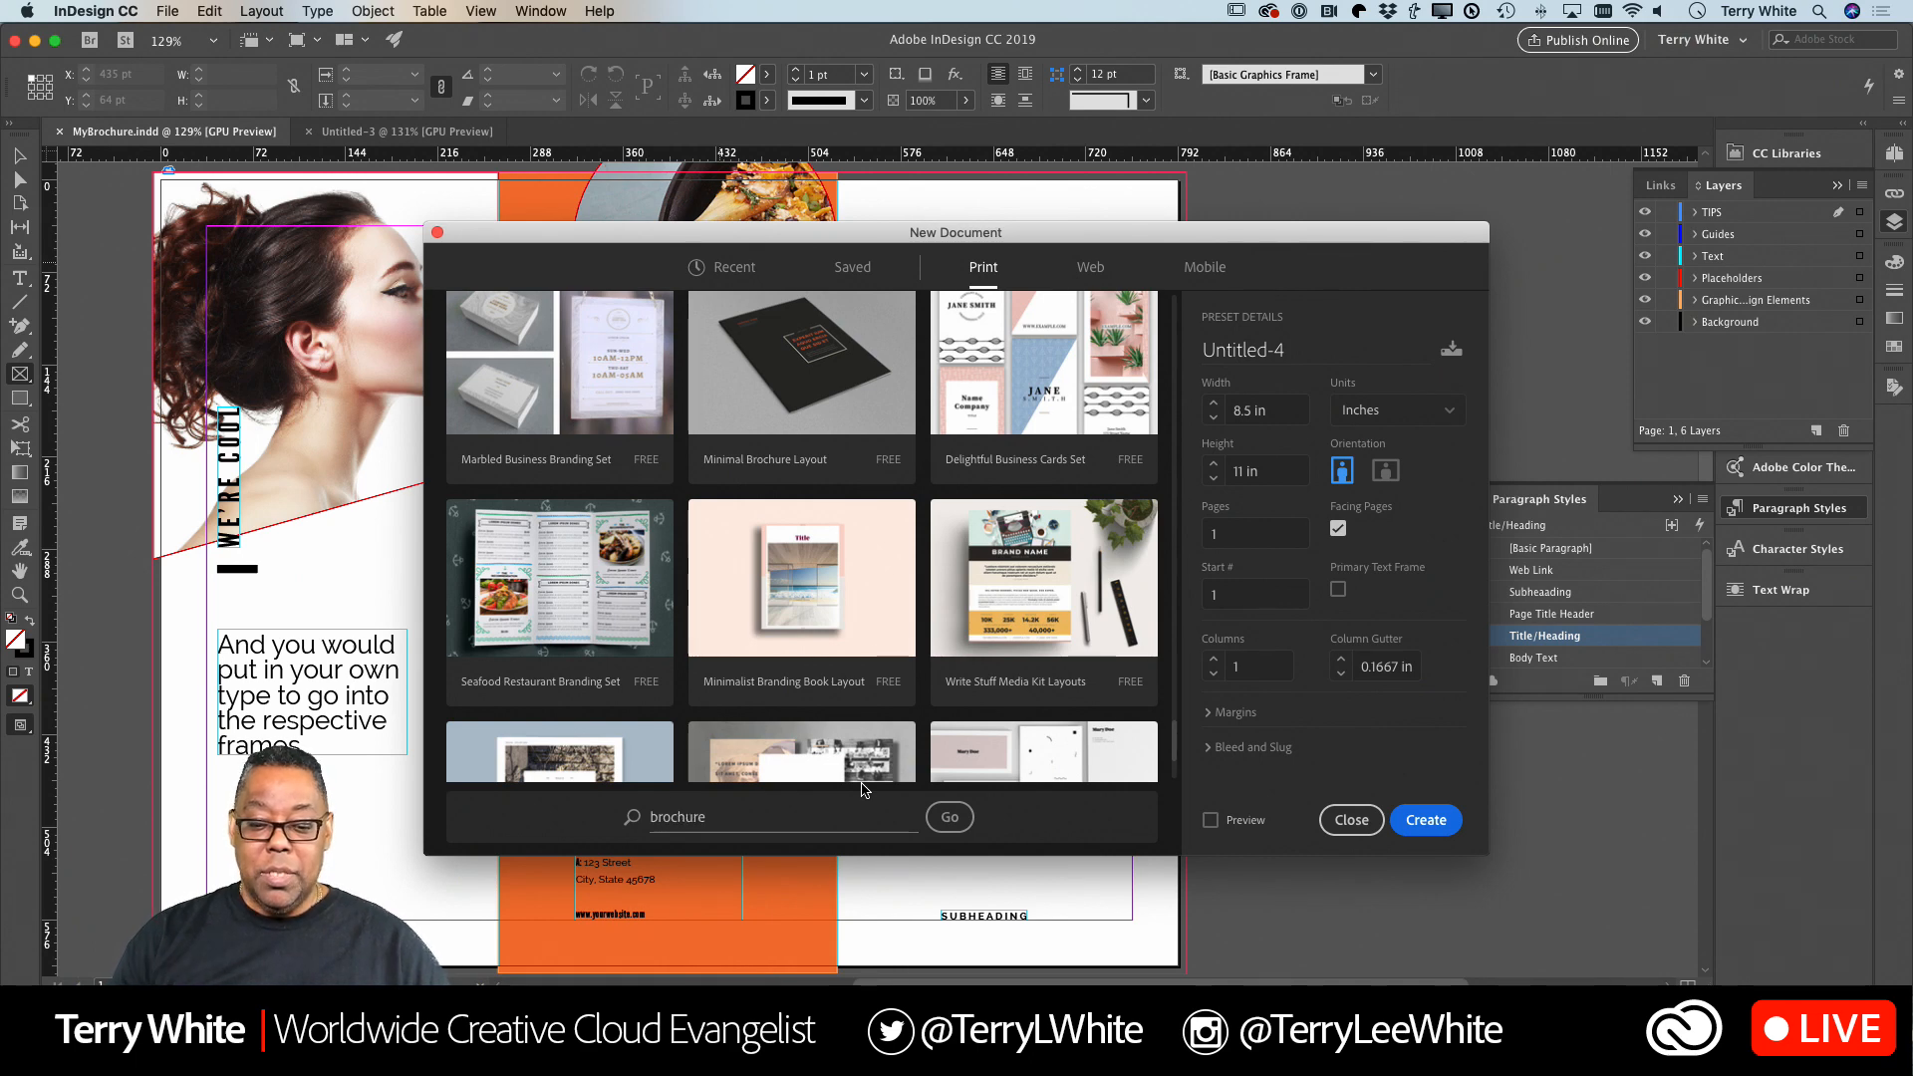
pyautogui.click(952, 818)
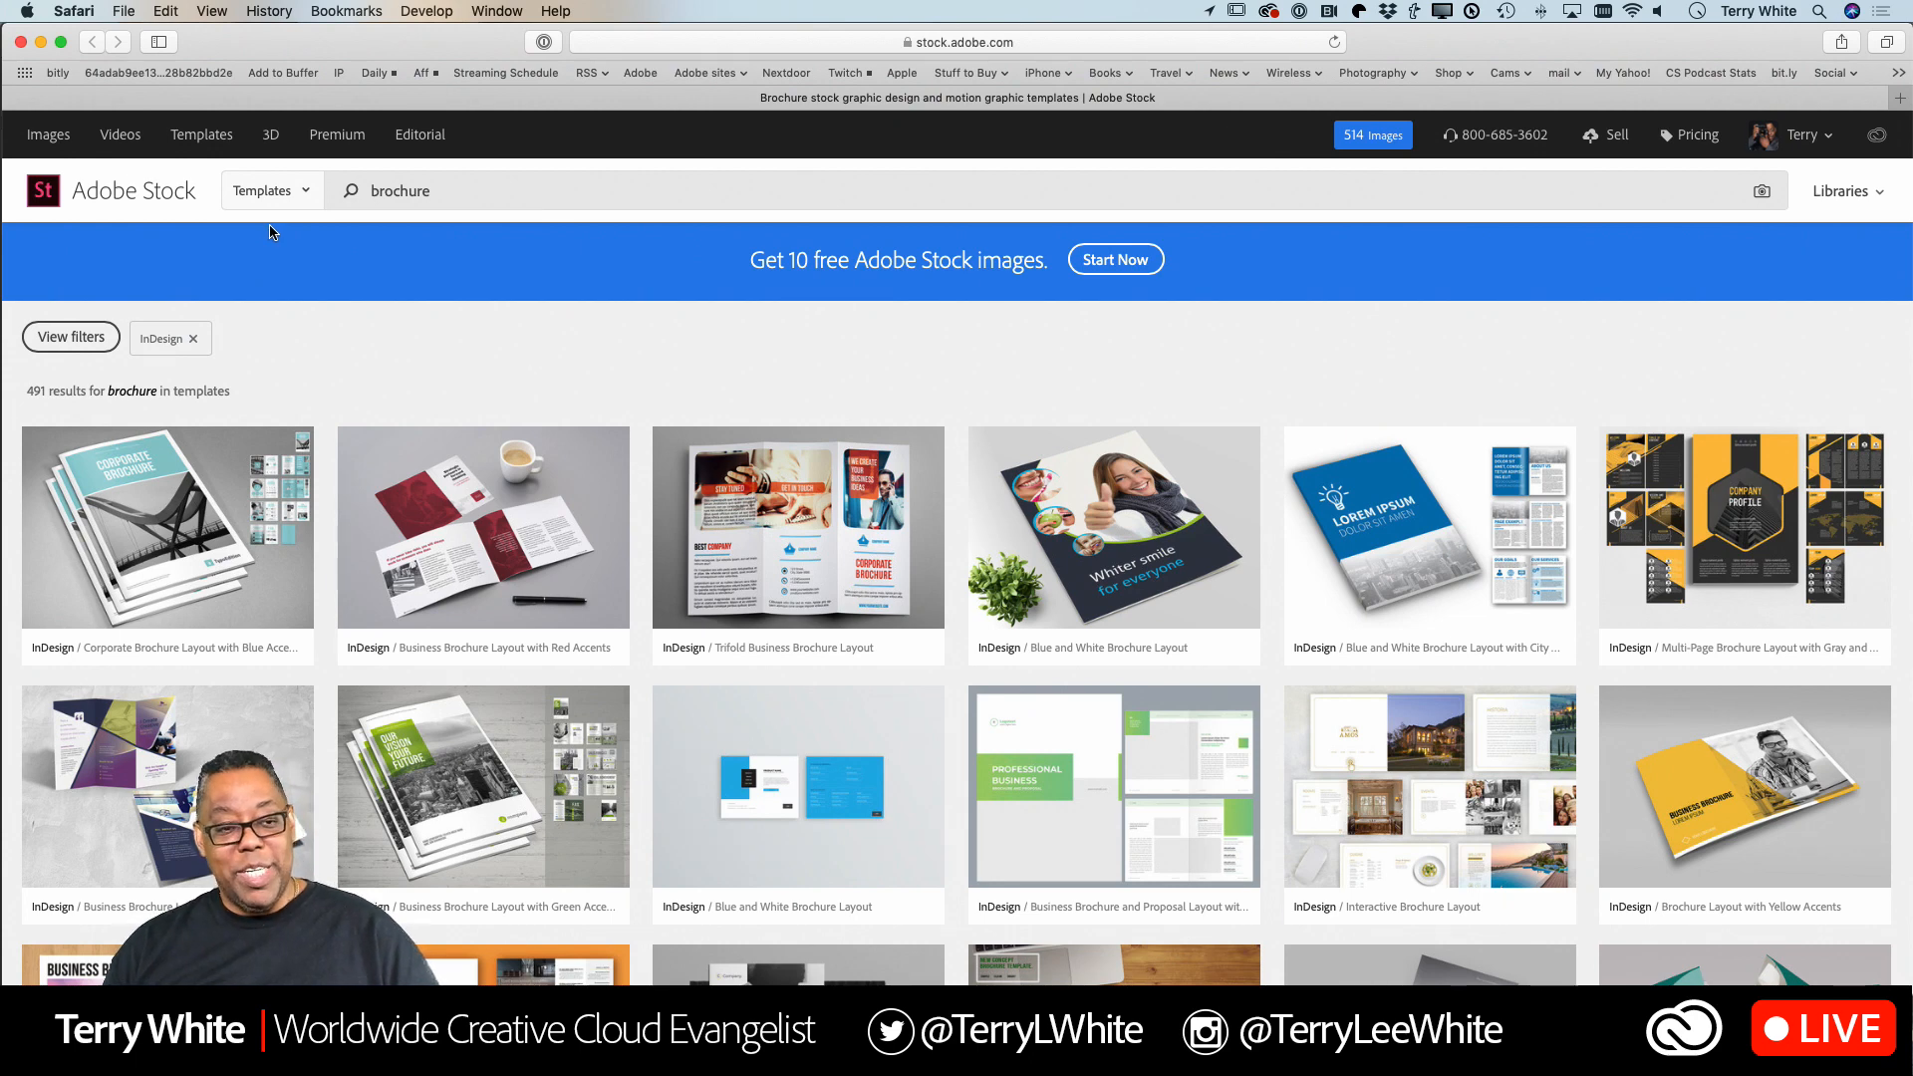
pyautogui.scroll(-10, 445, 373)
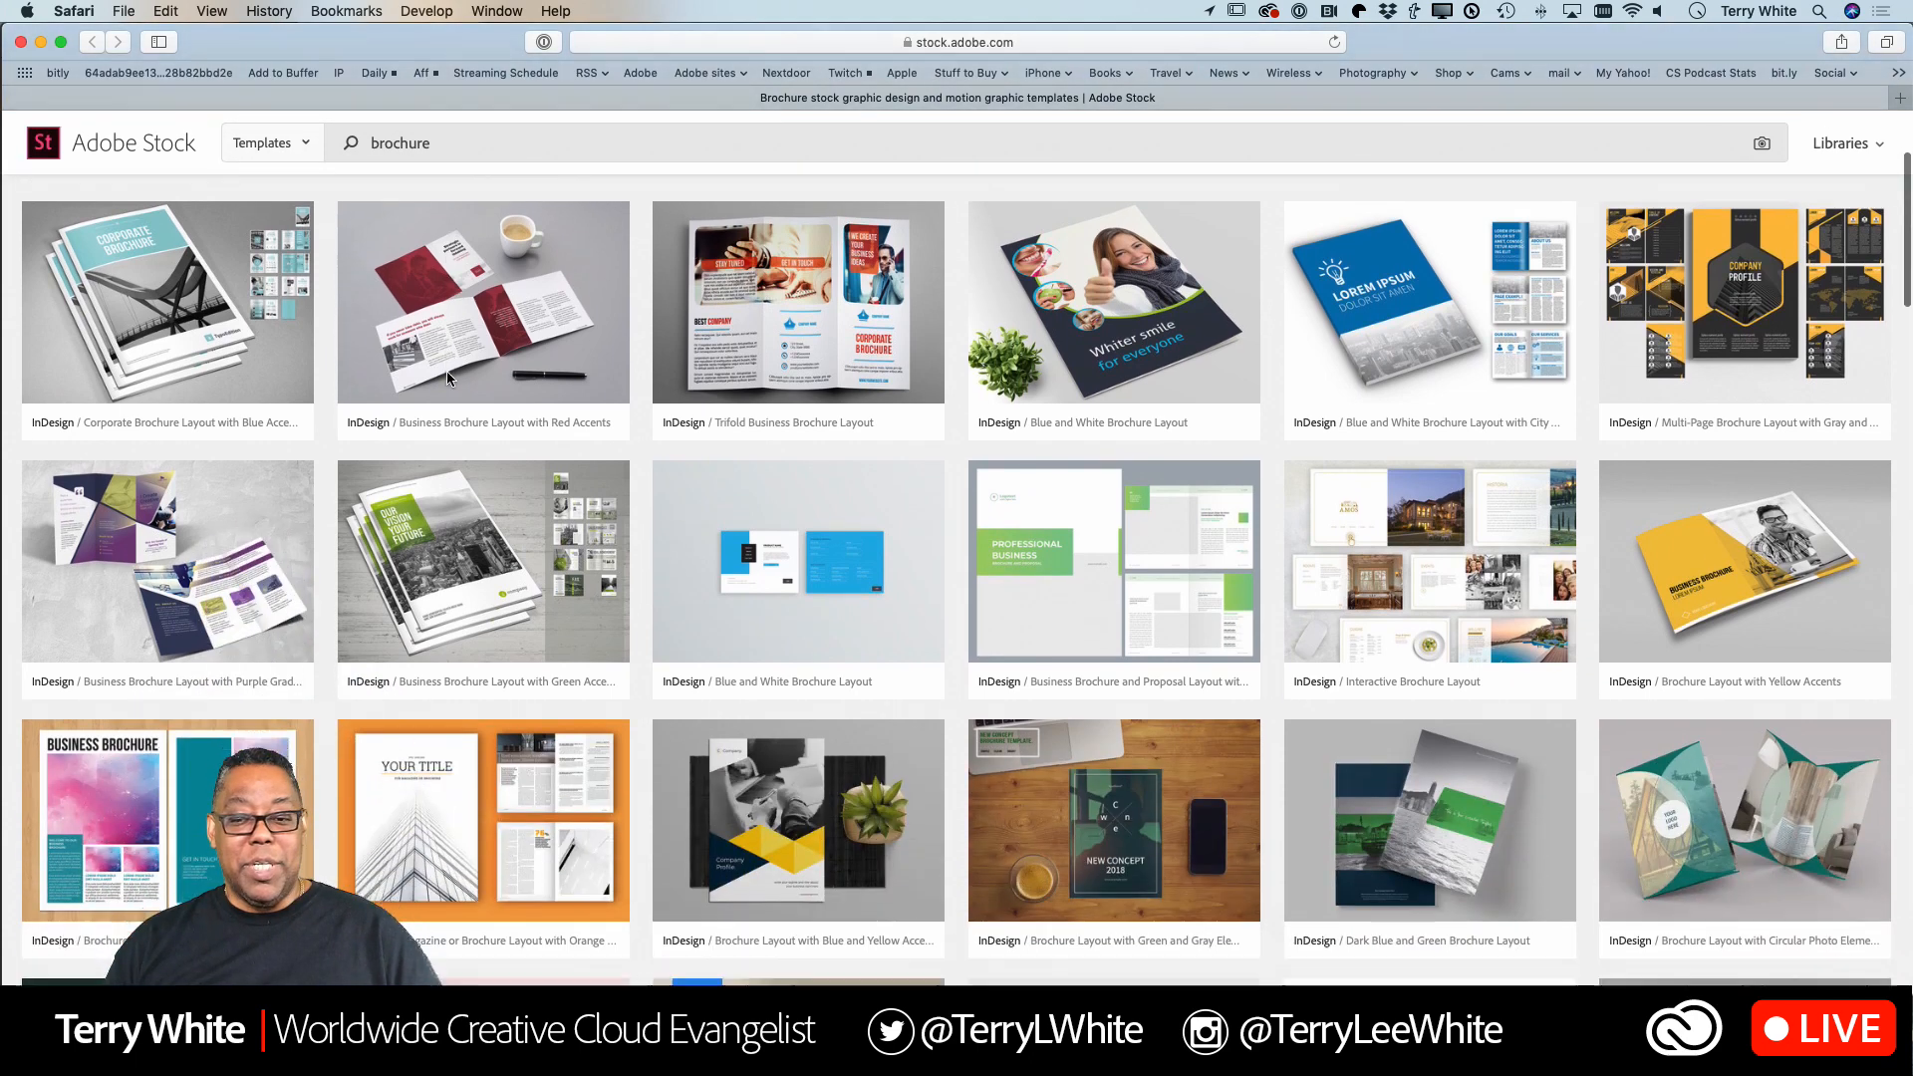
pyautogui.scroll(-15, 446, 377)
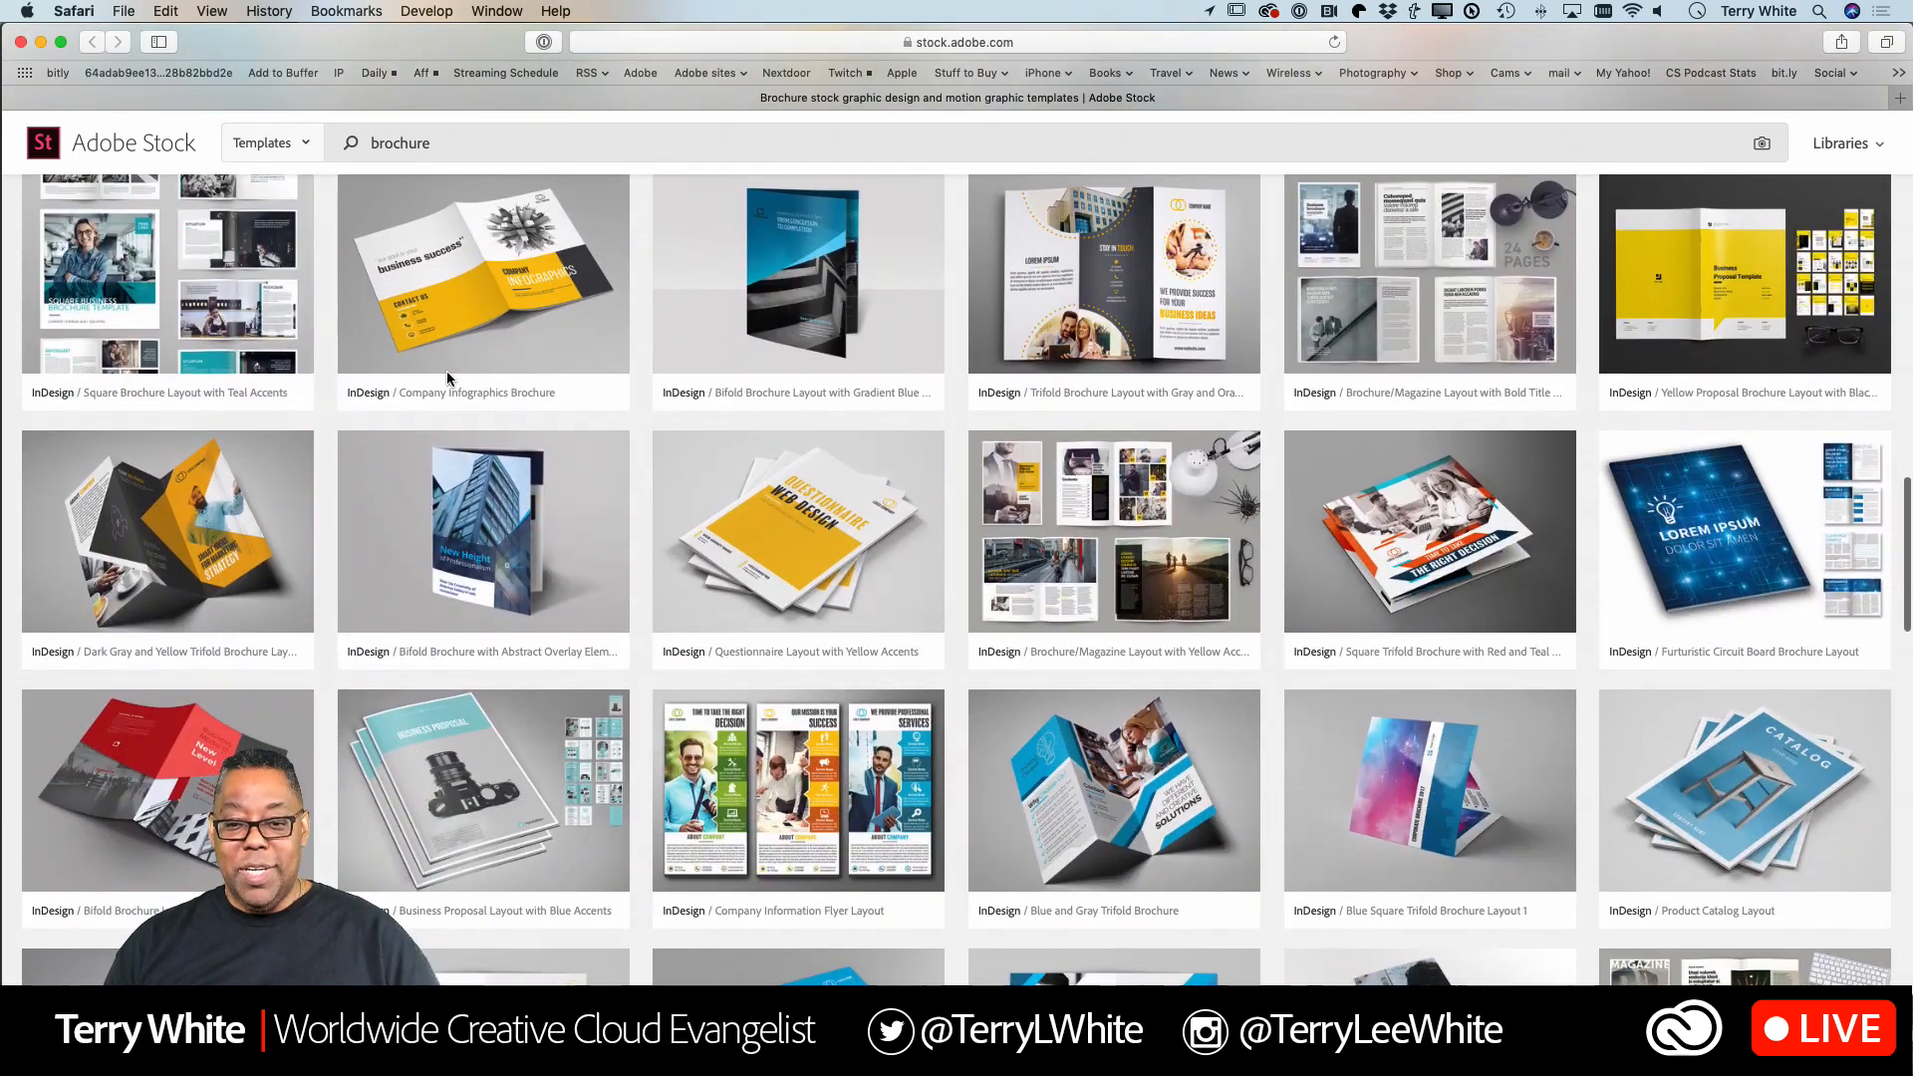
pyautogui.scroll(-5, 446, 377)
pyautogui.scroll(-10, 448, 378)
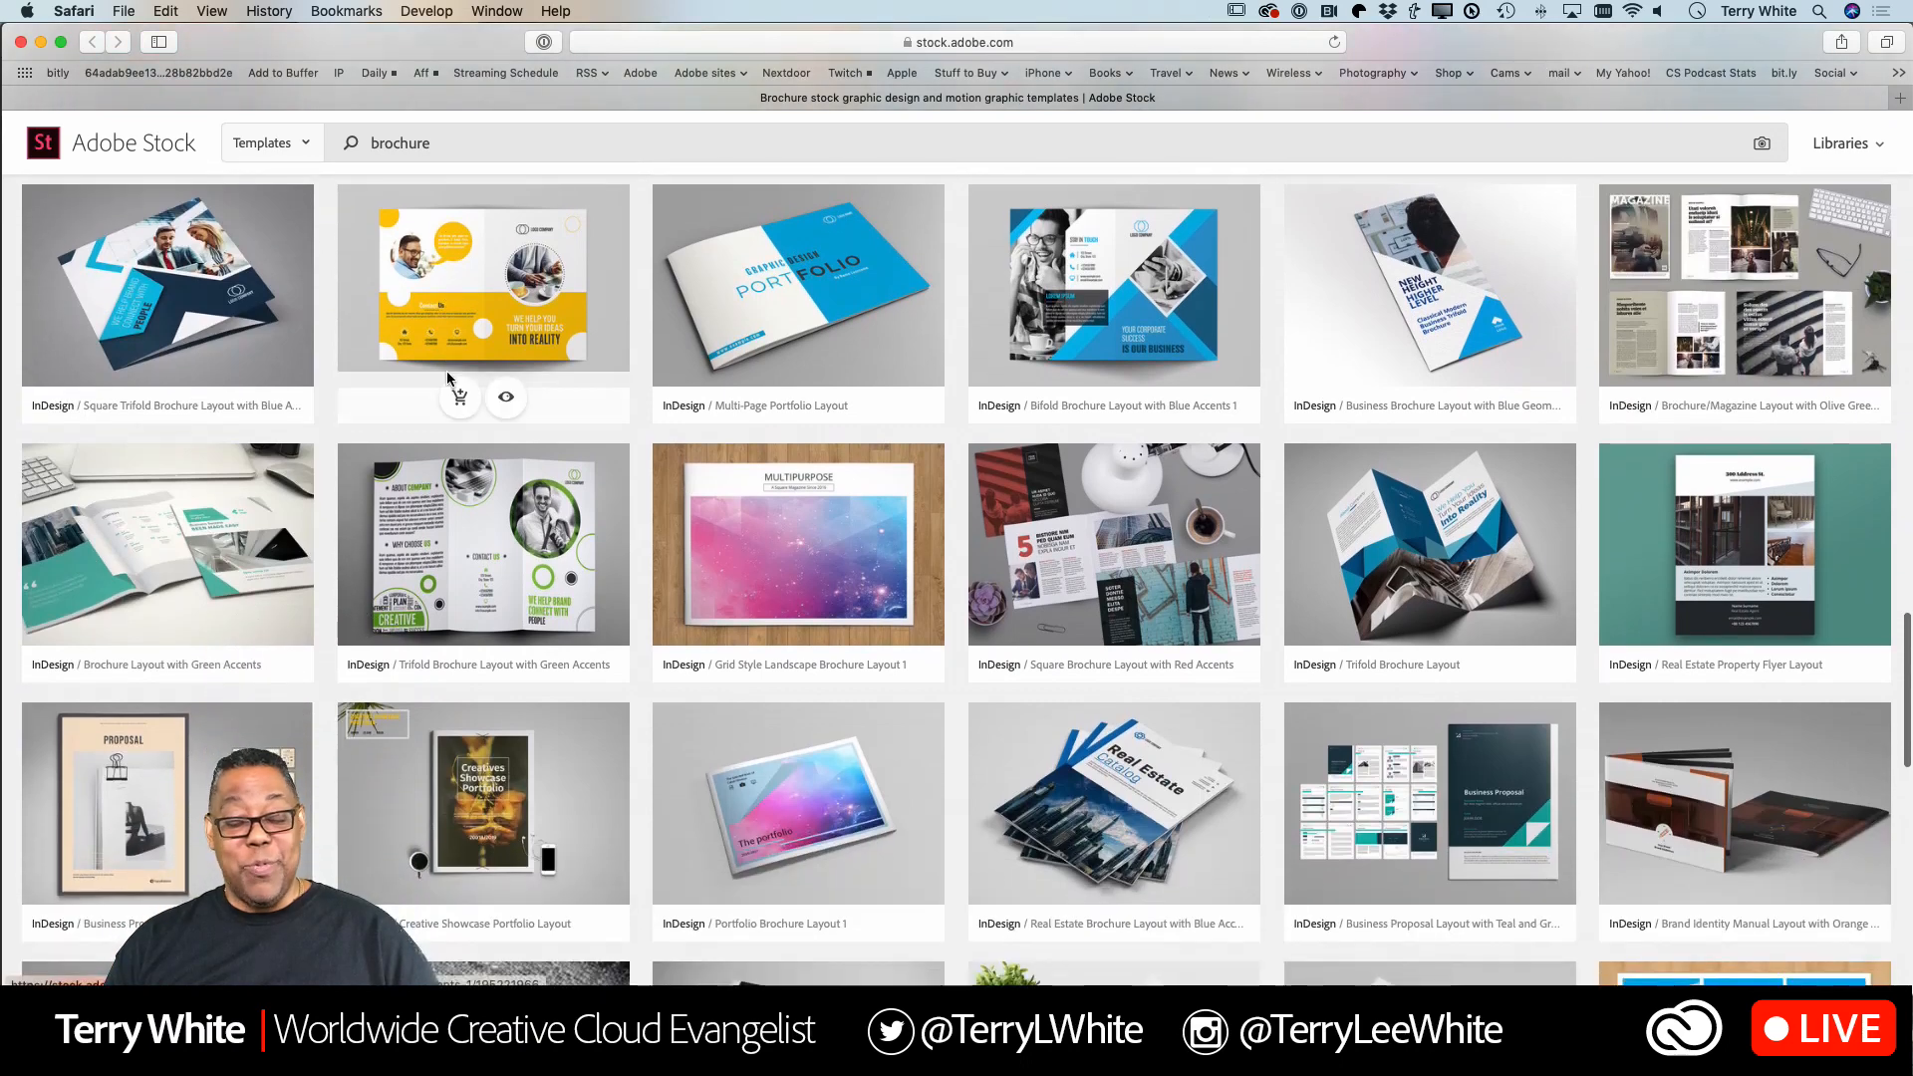
pyautogui.scroll(-8, 448, 377)
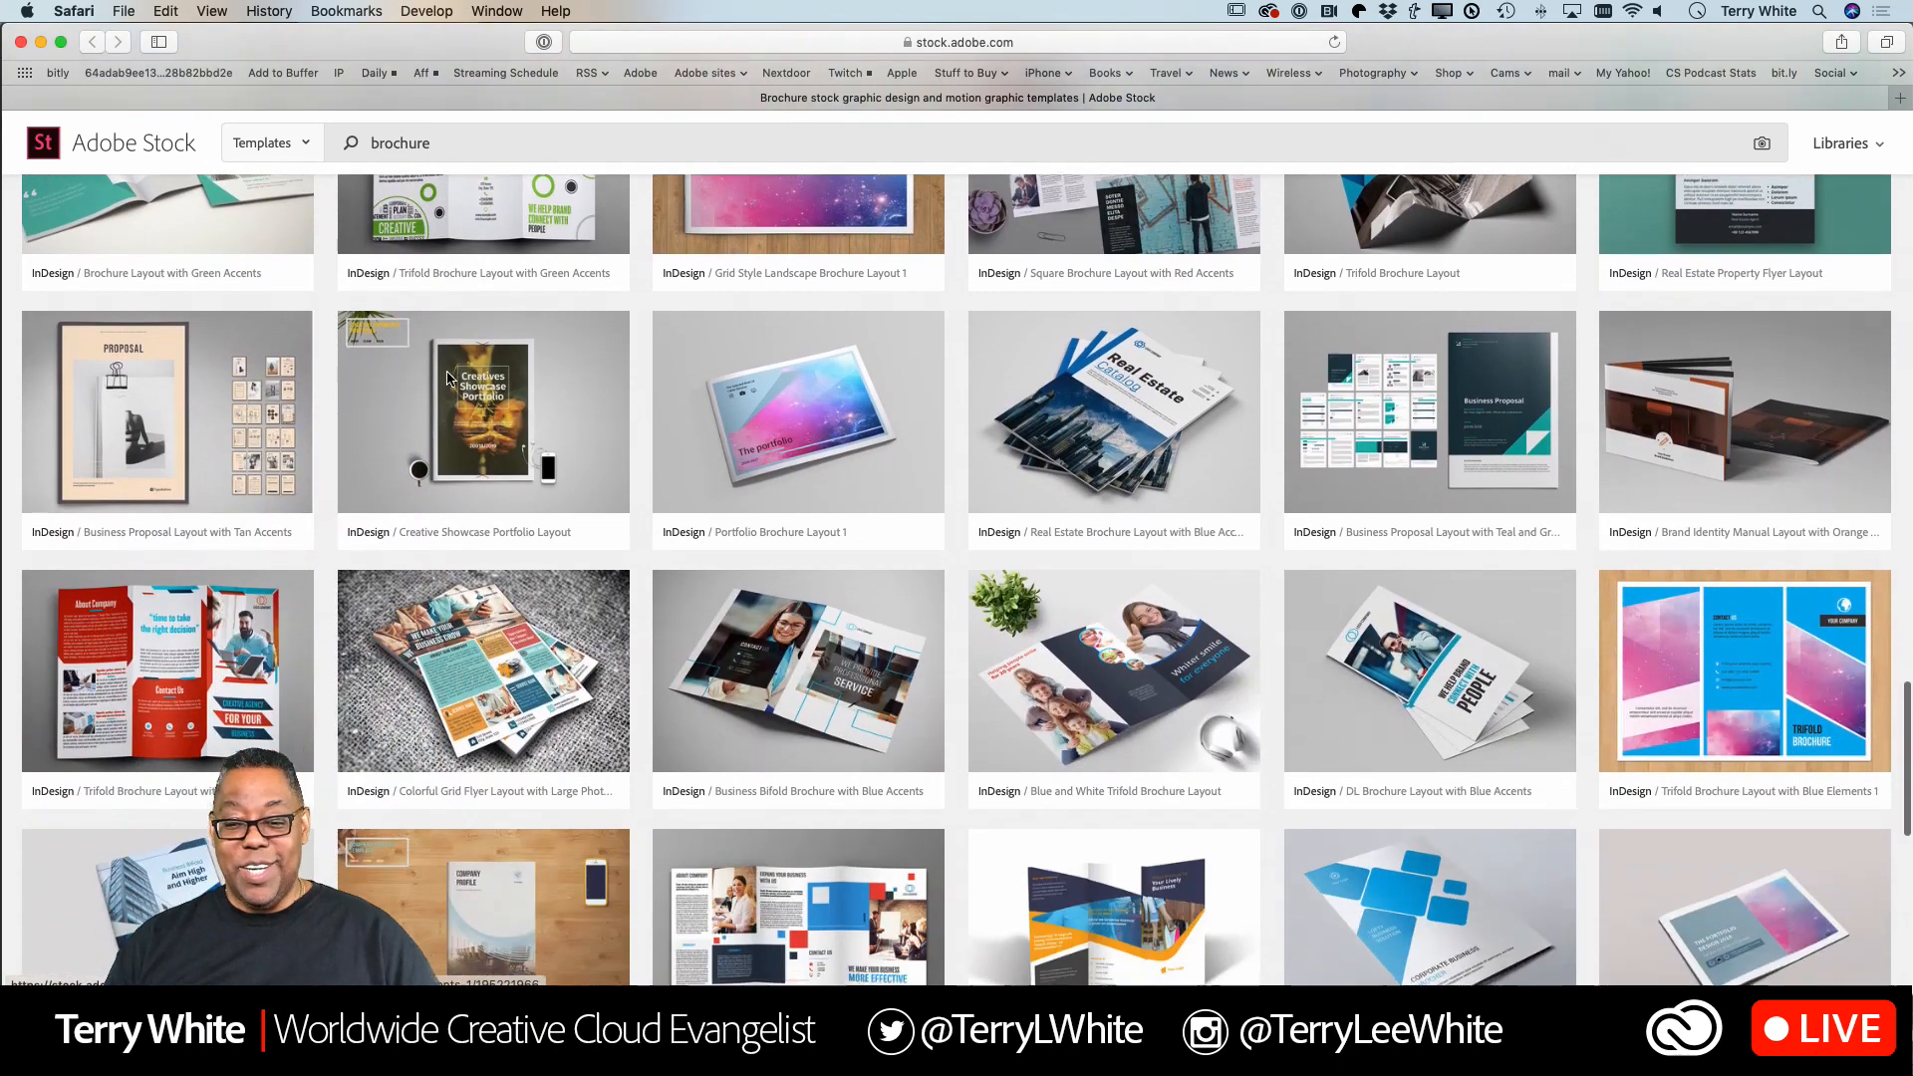
pyautogui.scroll(-10, 448, 378)
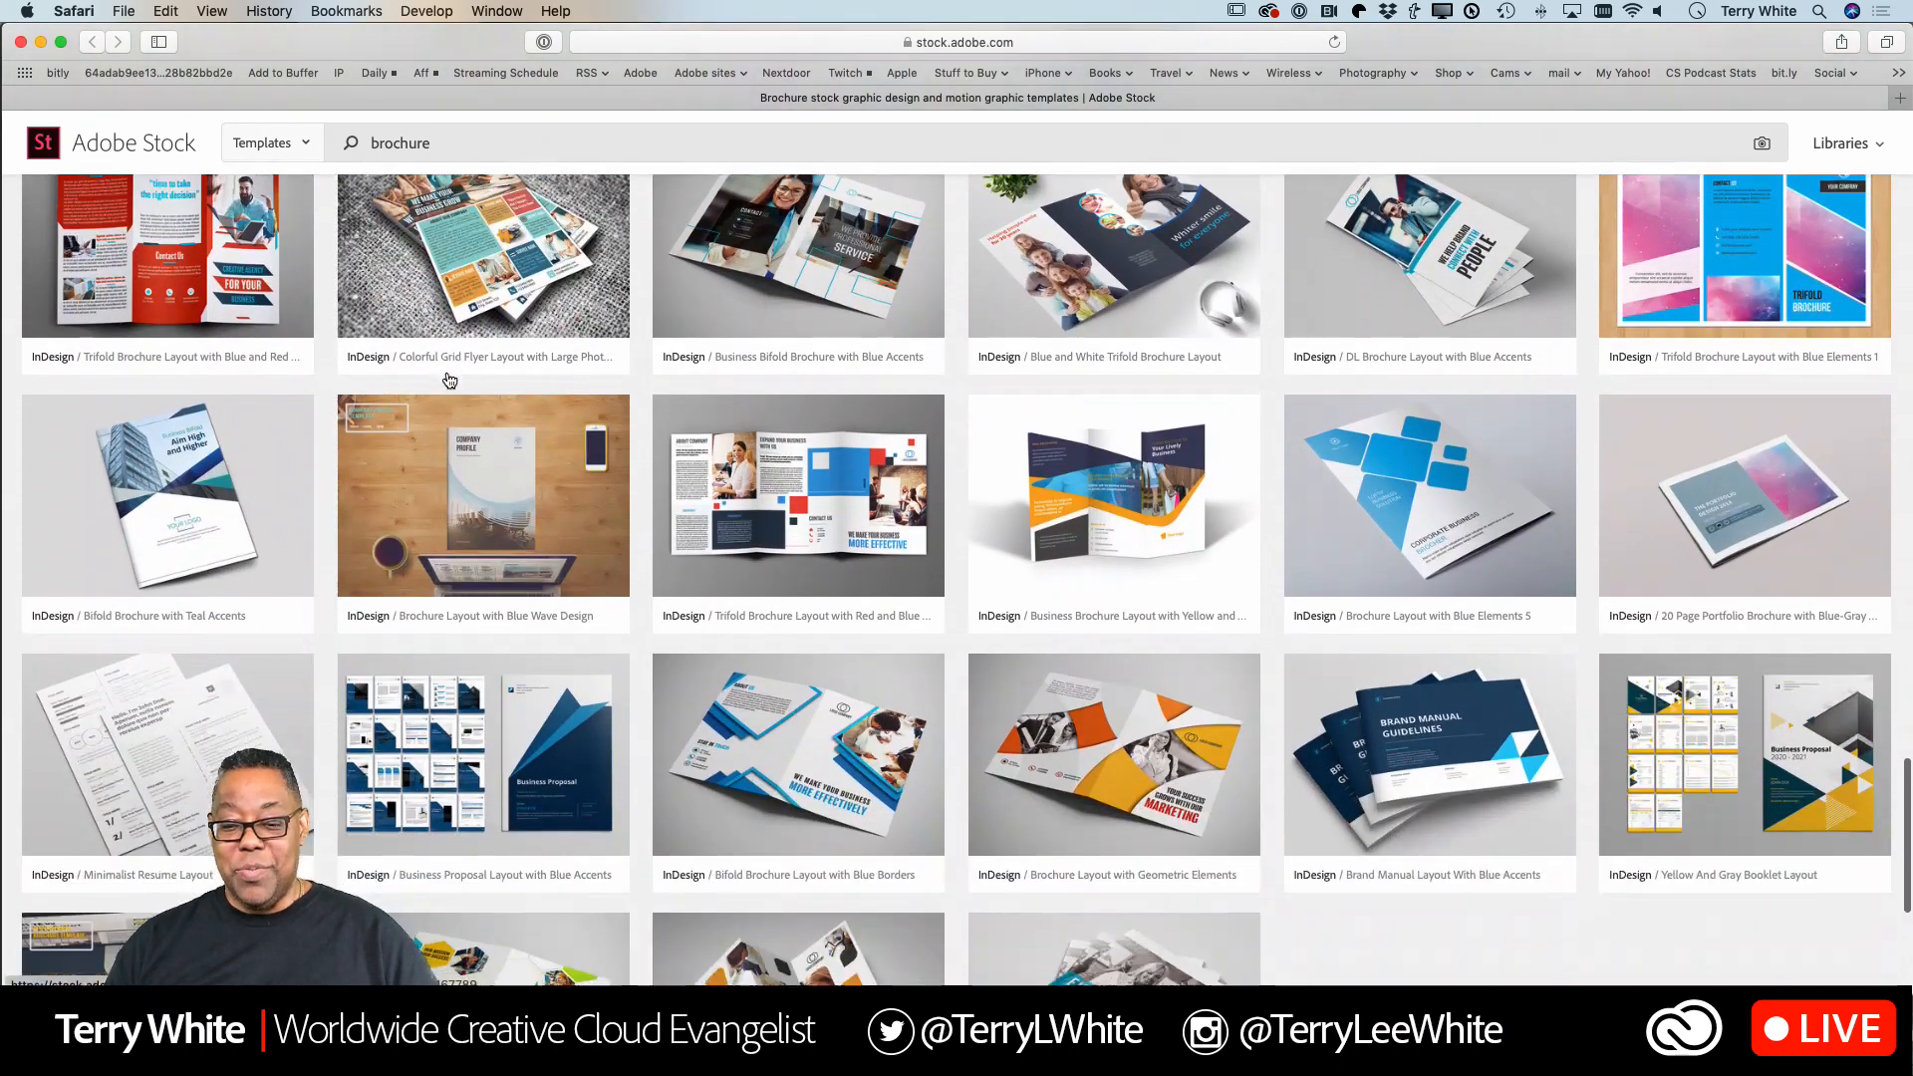
pyautogui.scroll(-7, 449, 380)
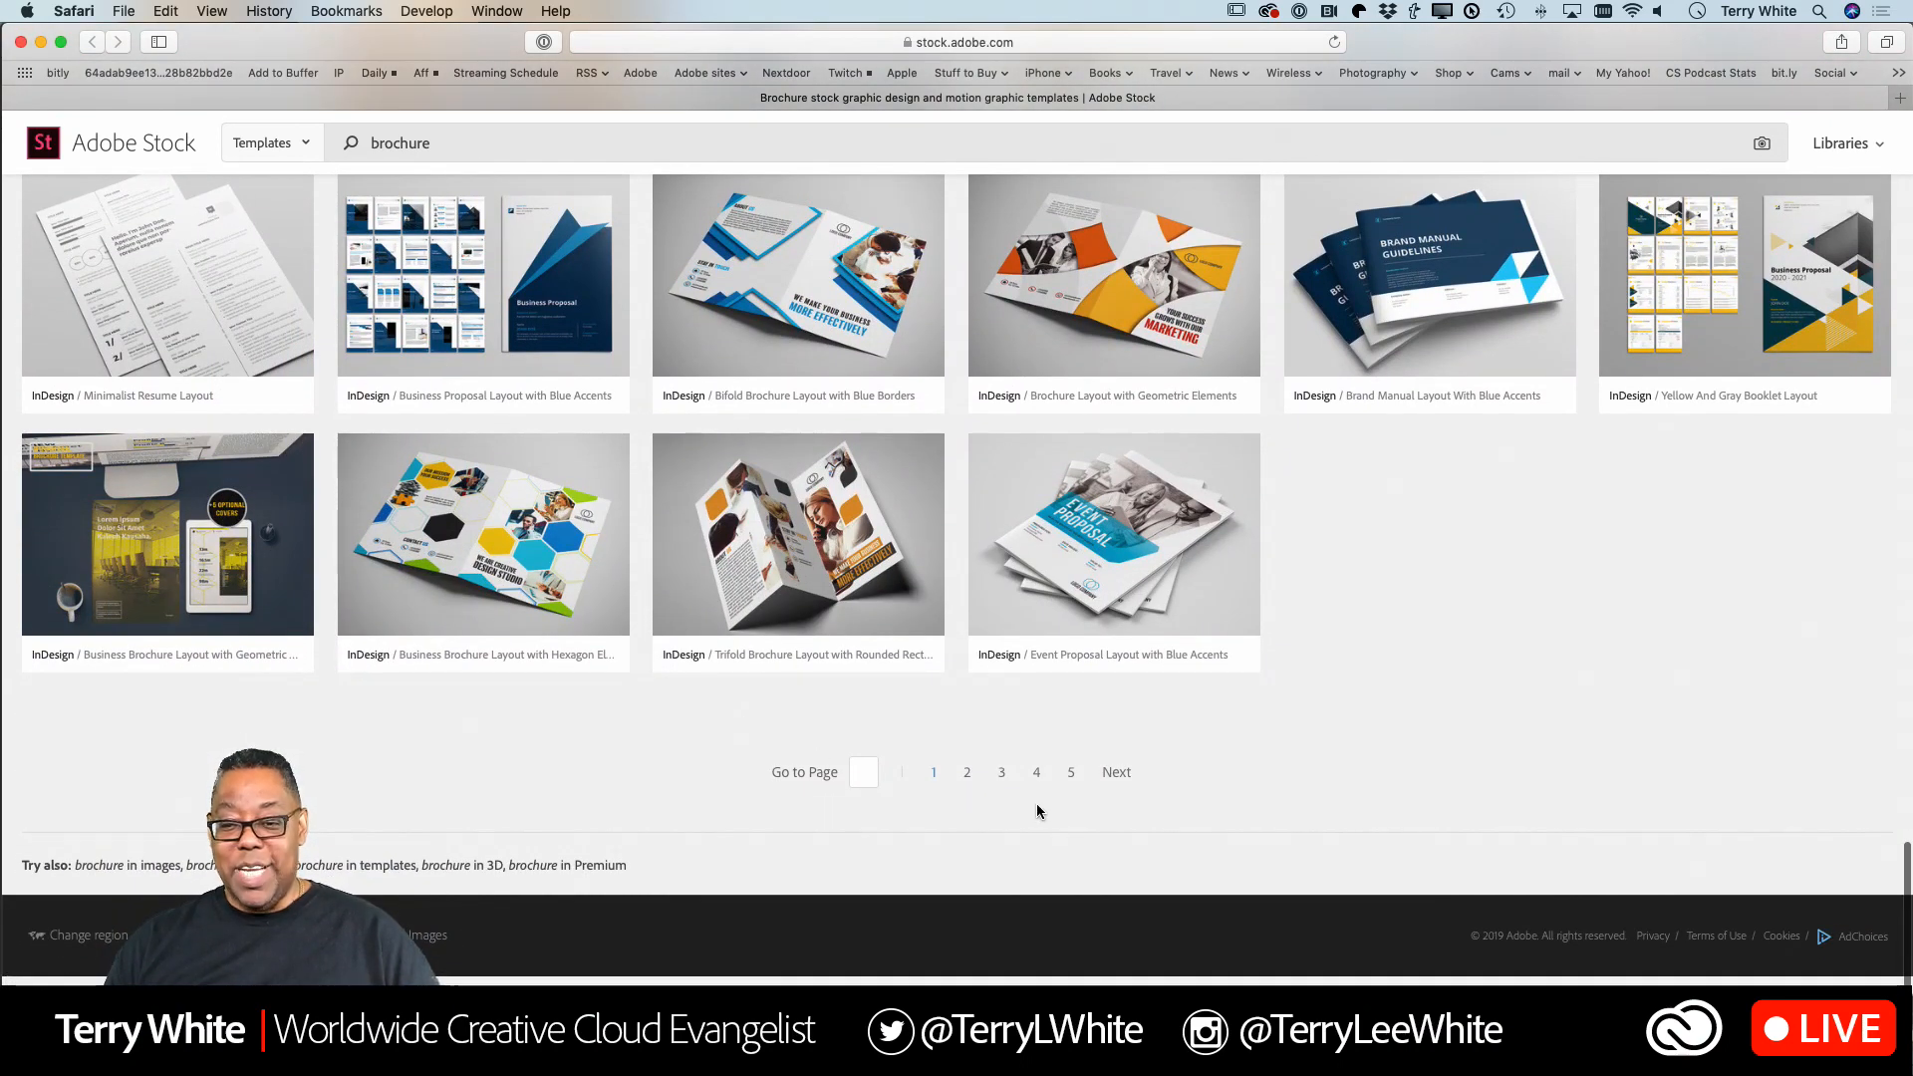
# Look through the second page of Adobe Stock brochure templates and continue to the following page.
pyautogui.click(1115, 773)
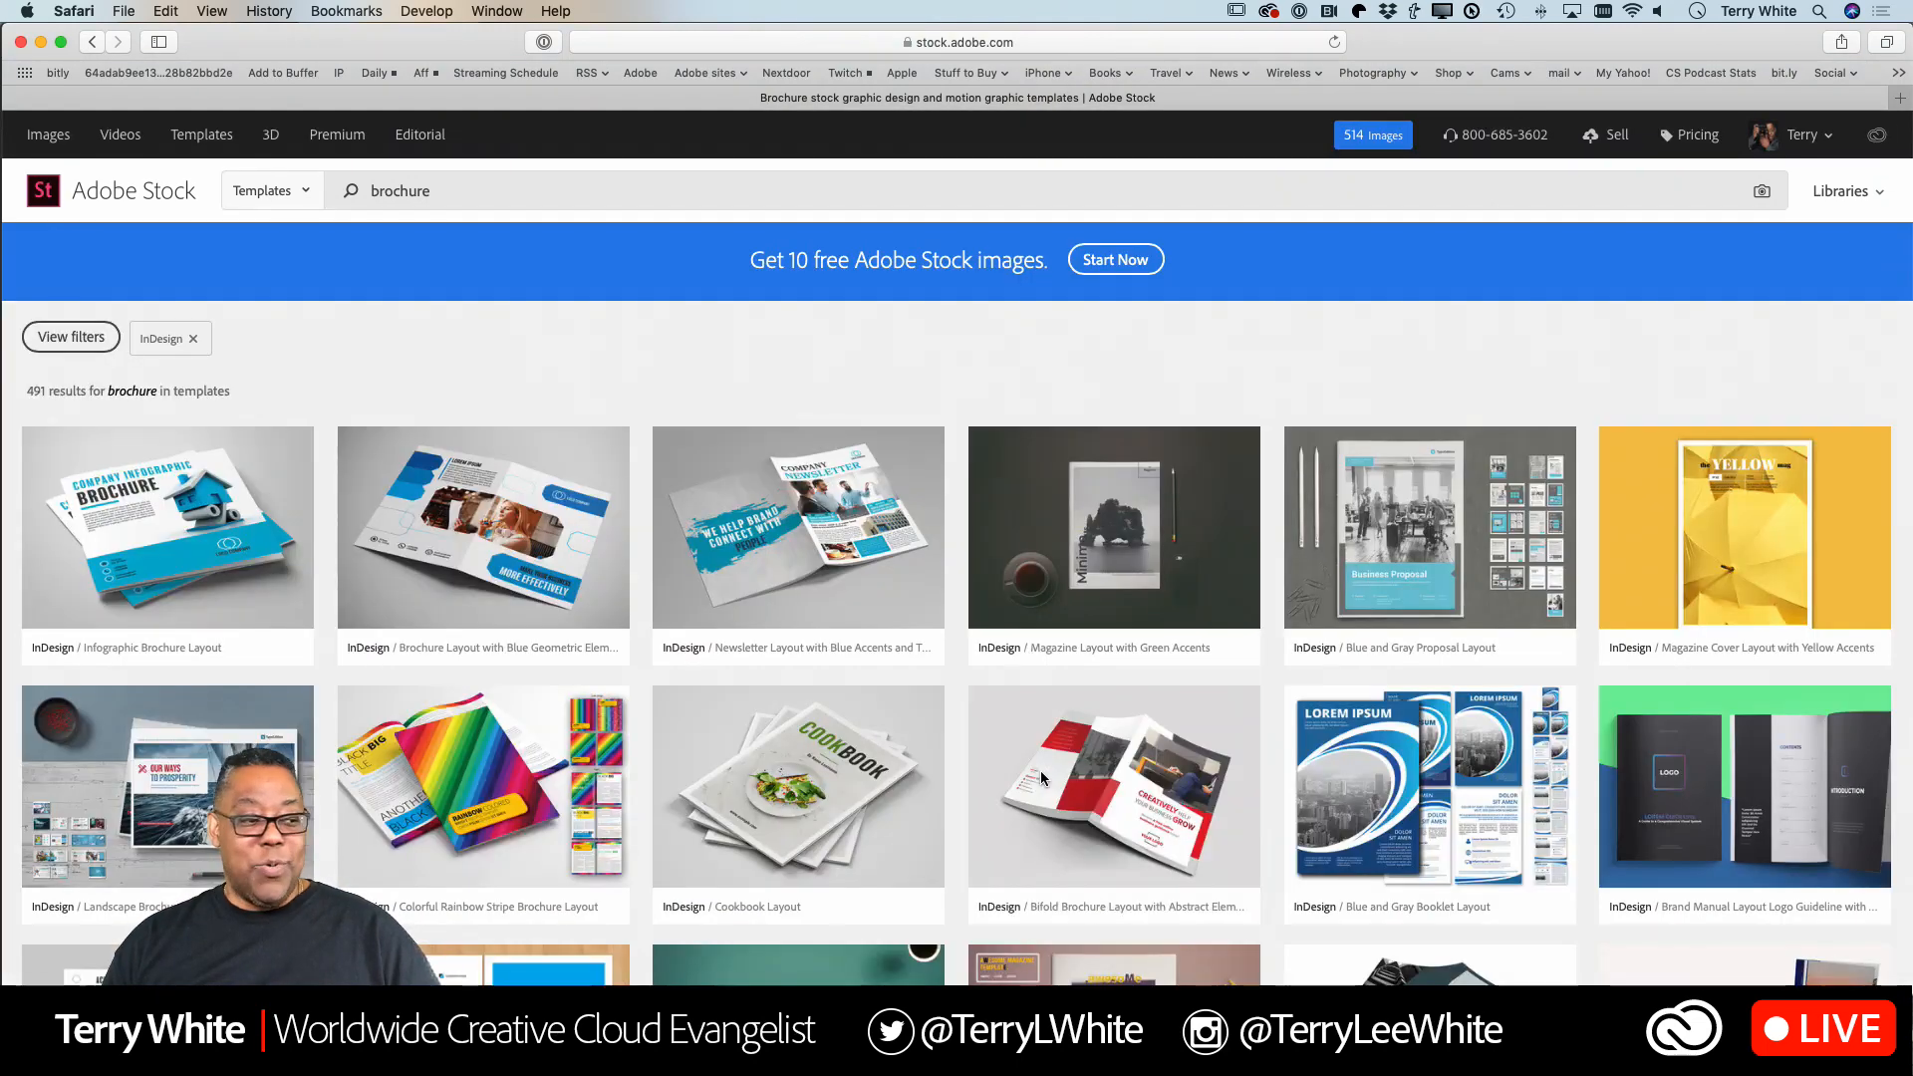
pyautogui.scroll(-2, 1033, 779)
pyautogui.scroll(-10, 1033, 779)
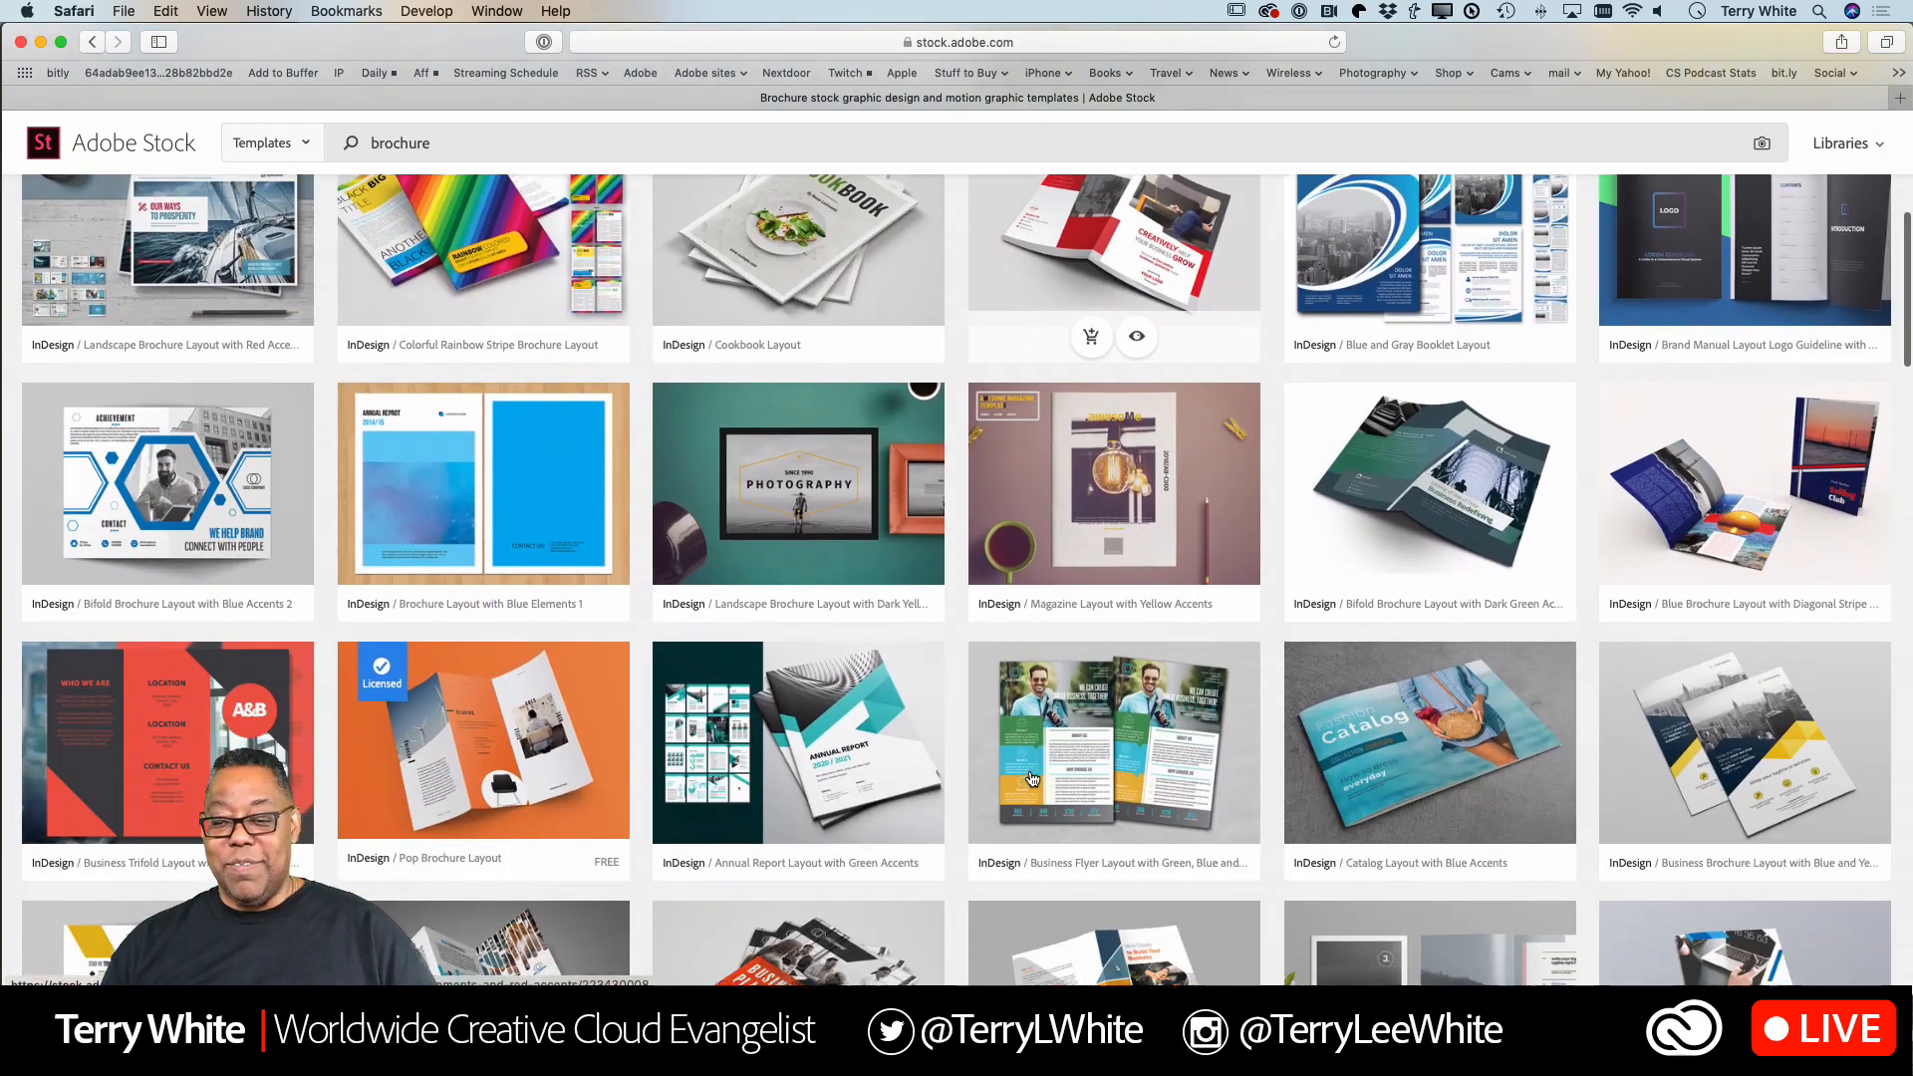
pyautogui.scroll(-6, 1032, 779)
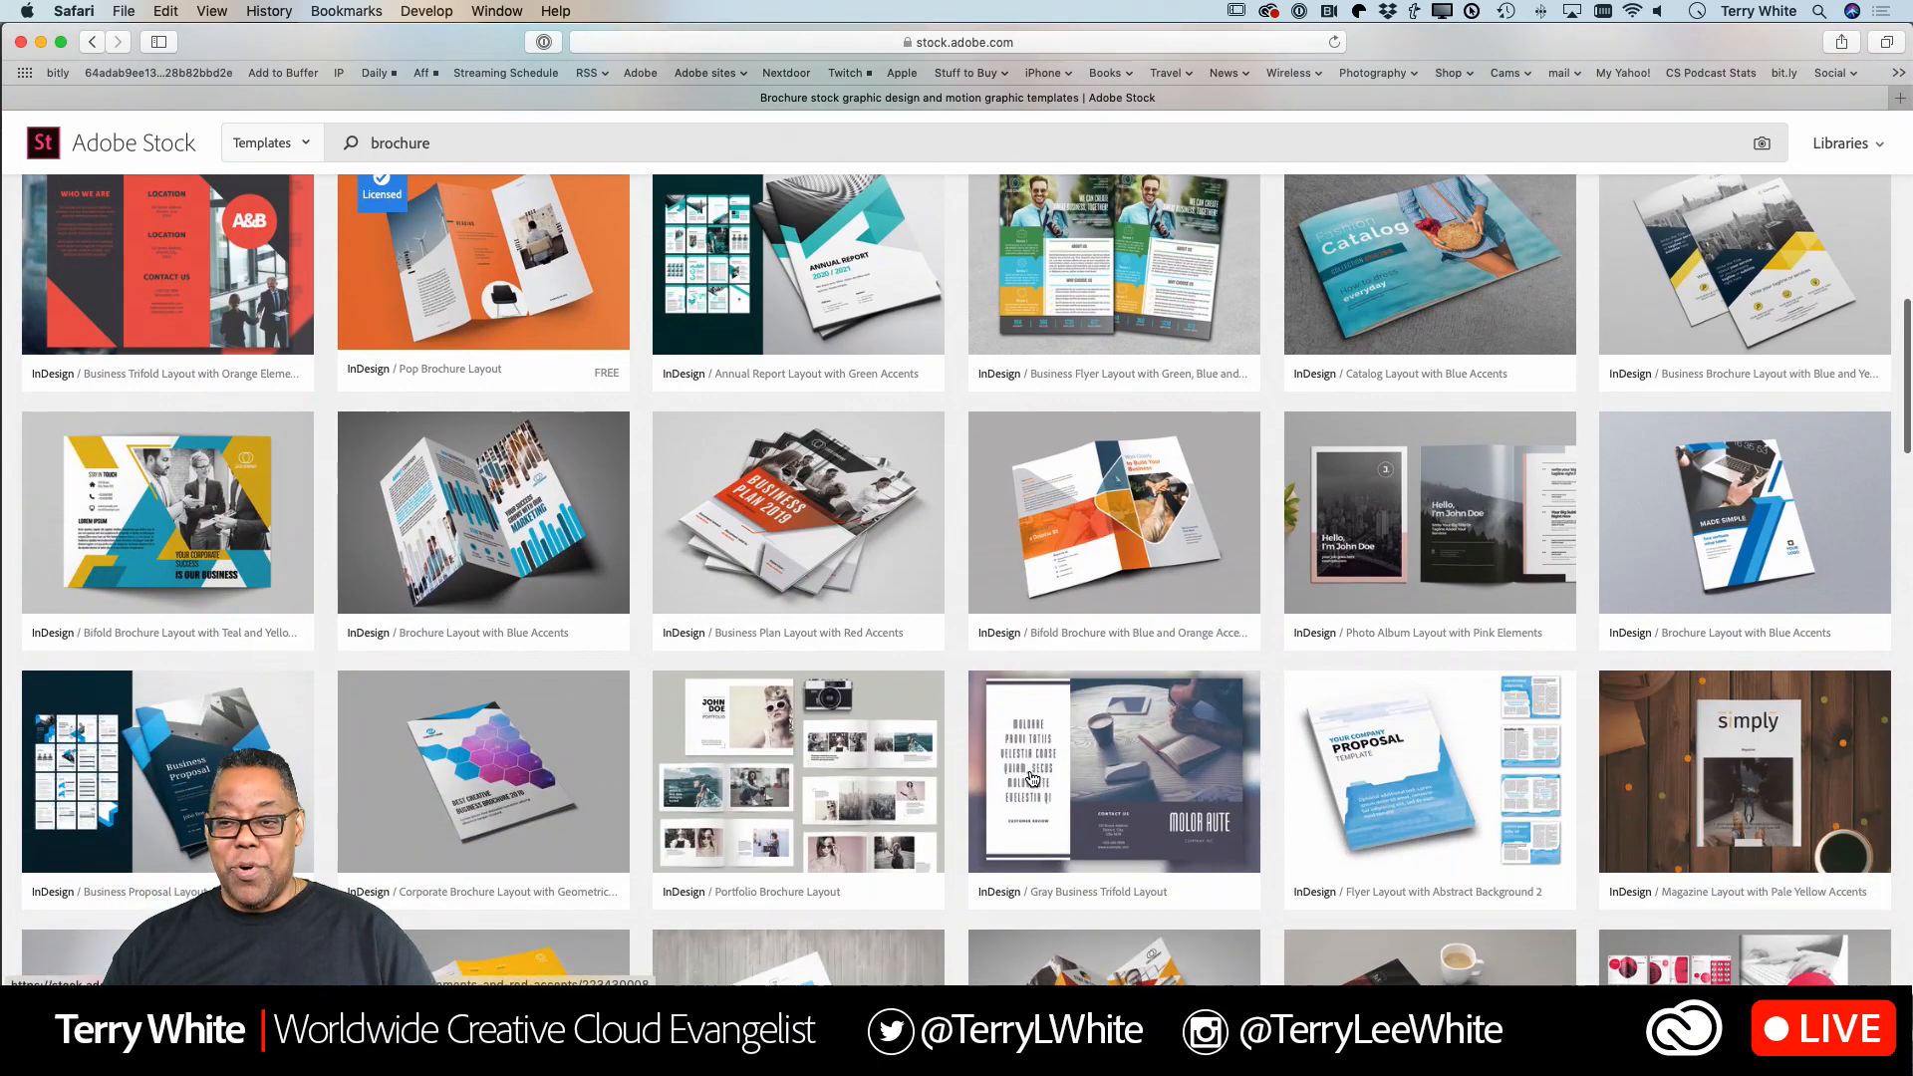
pyautogui.scroll(-10, 1033, 780)
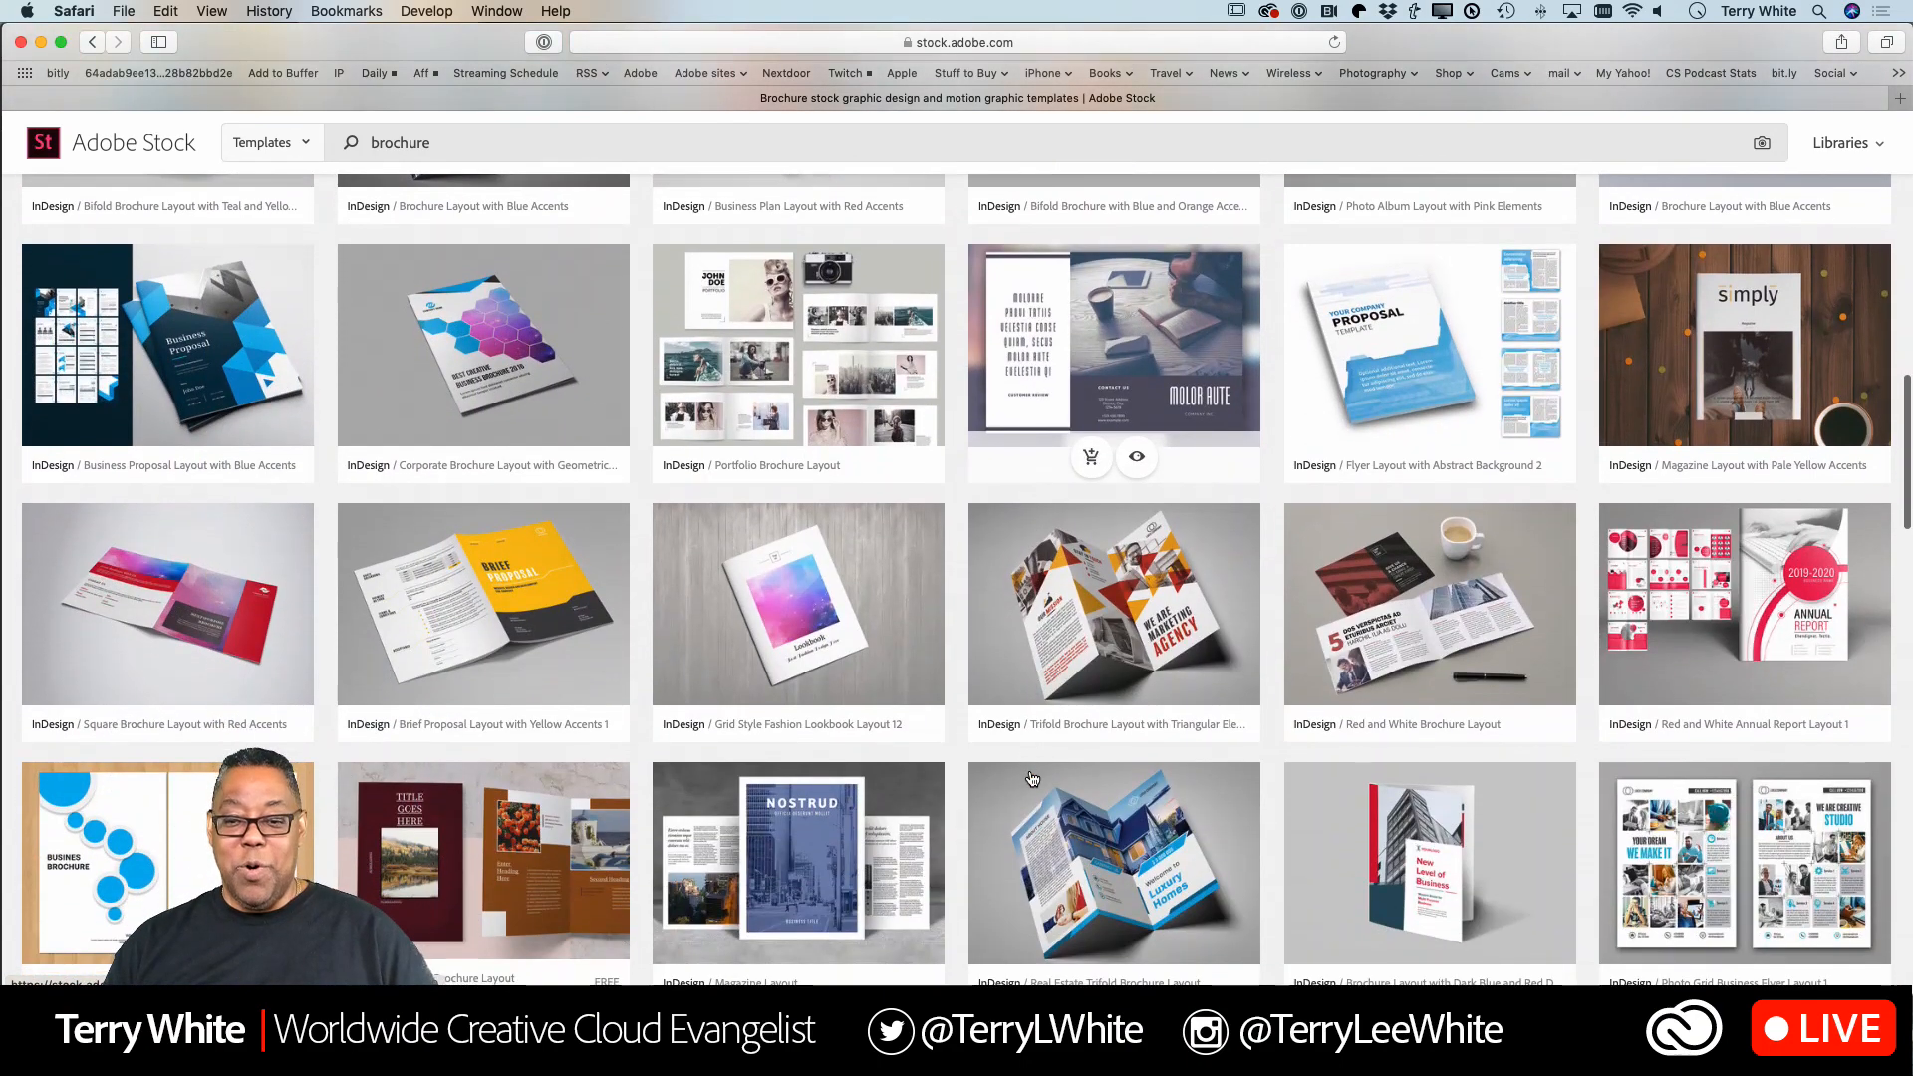
pyautogui.scroll(-12, 1032, 780)
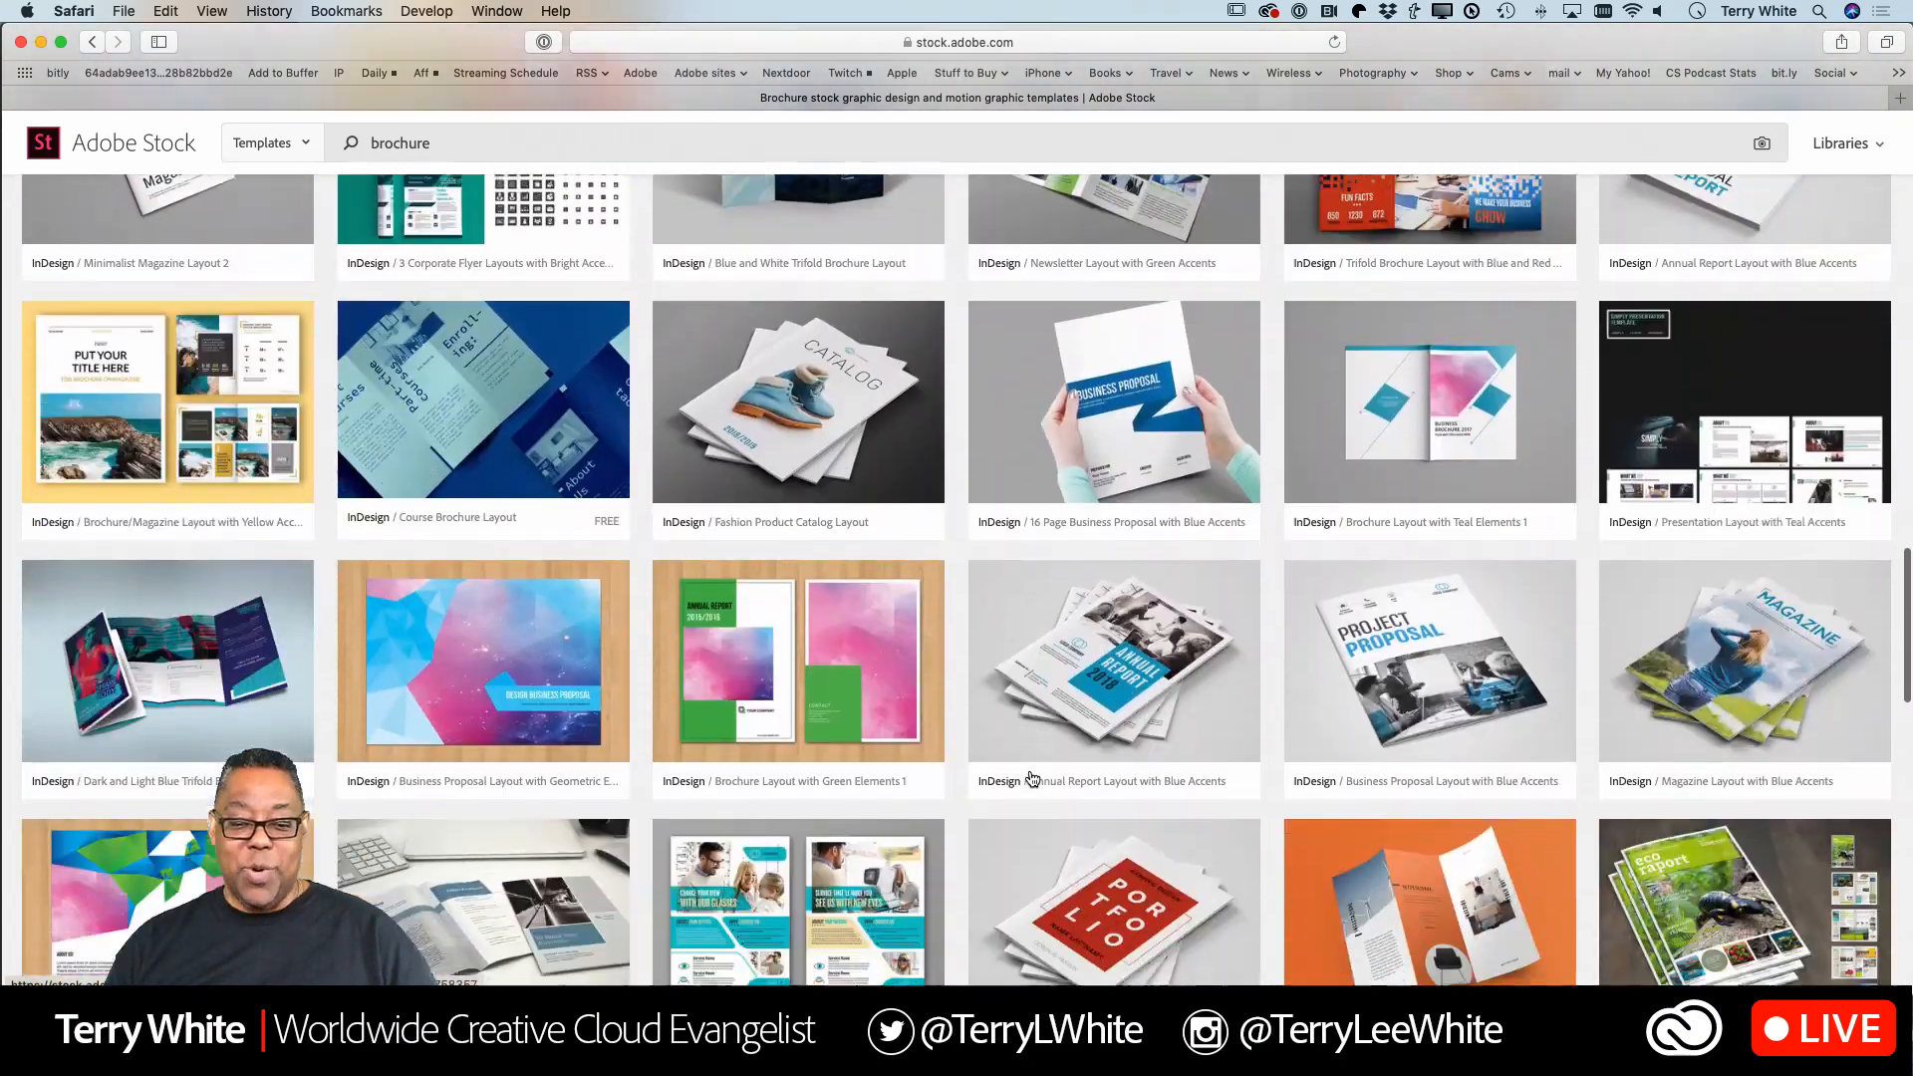
pyautogui.scroll(-15, 1032, 779)
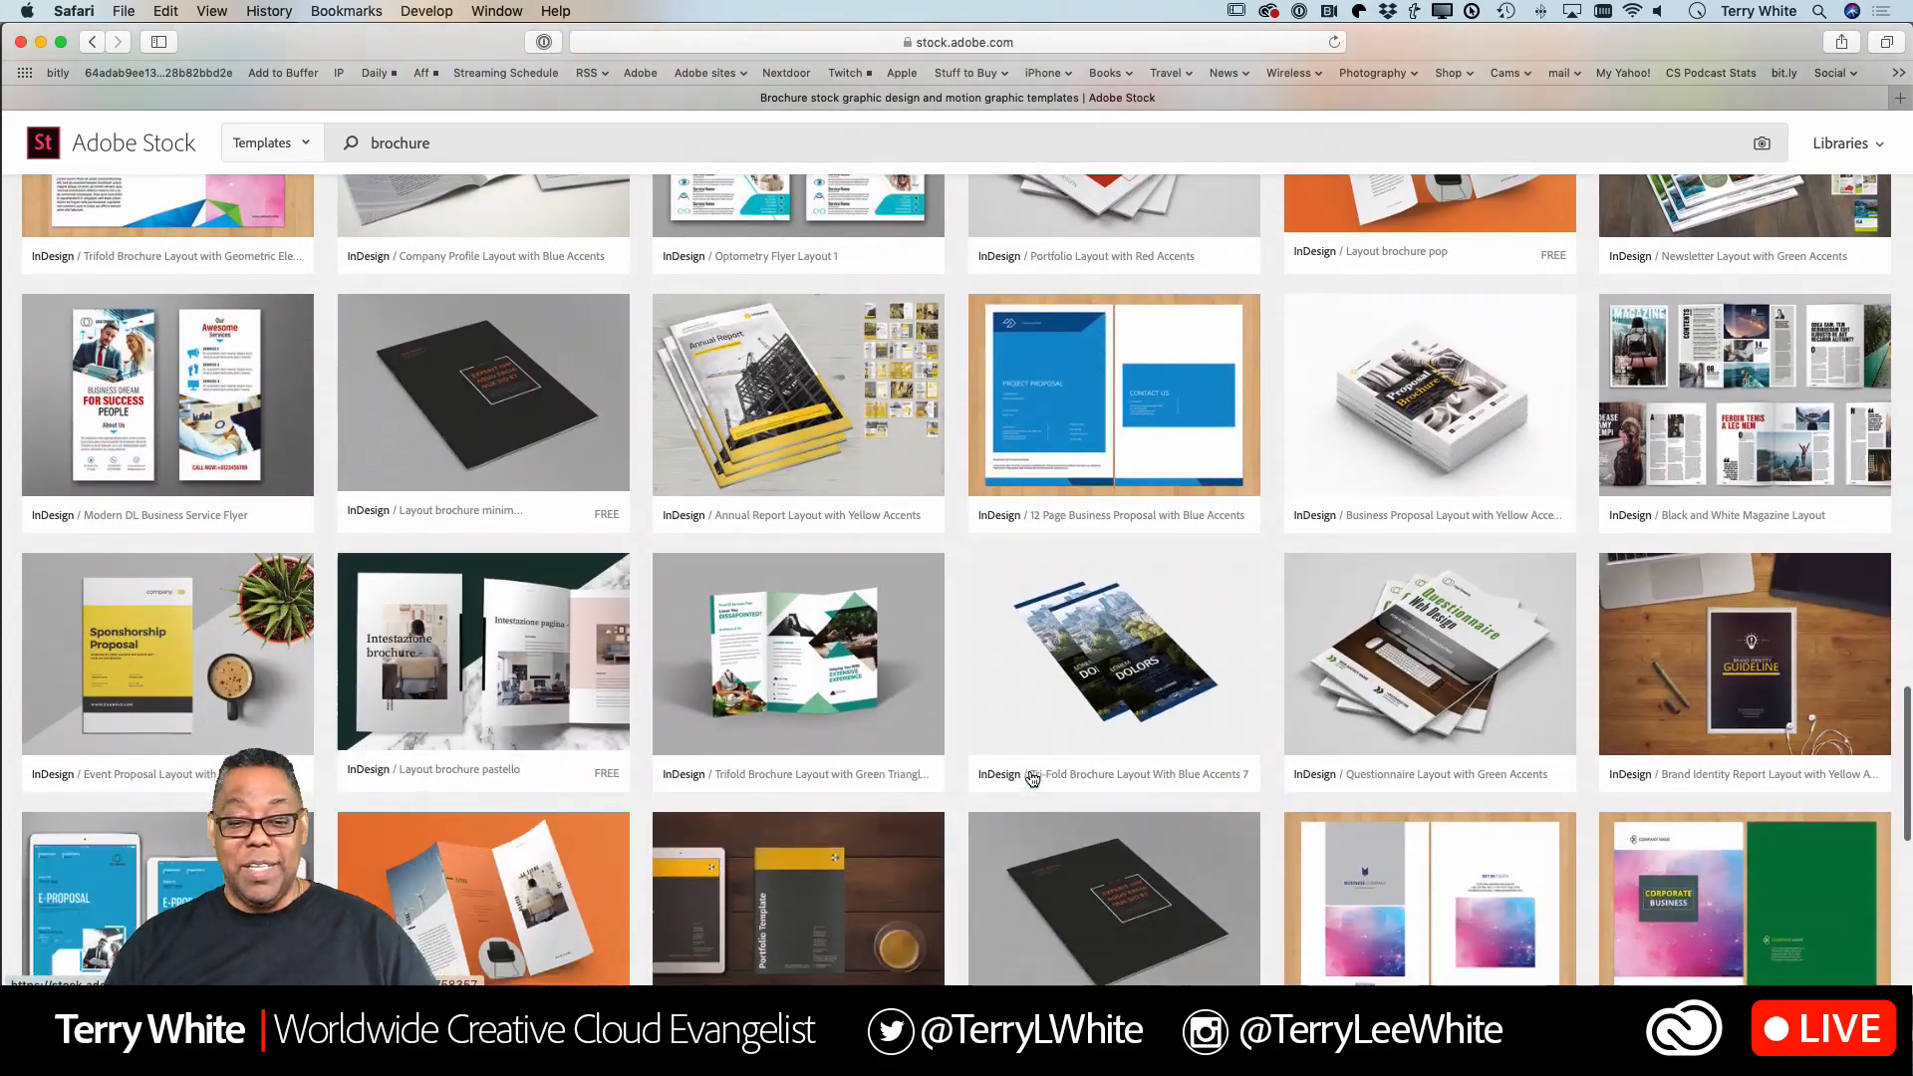
pyautogui.scroll(-5, 1033, 780)
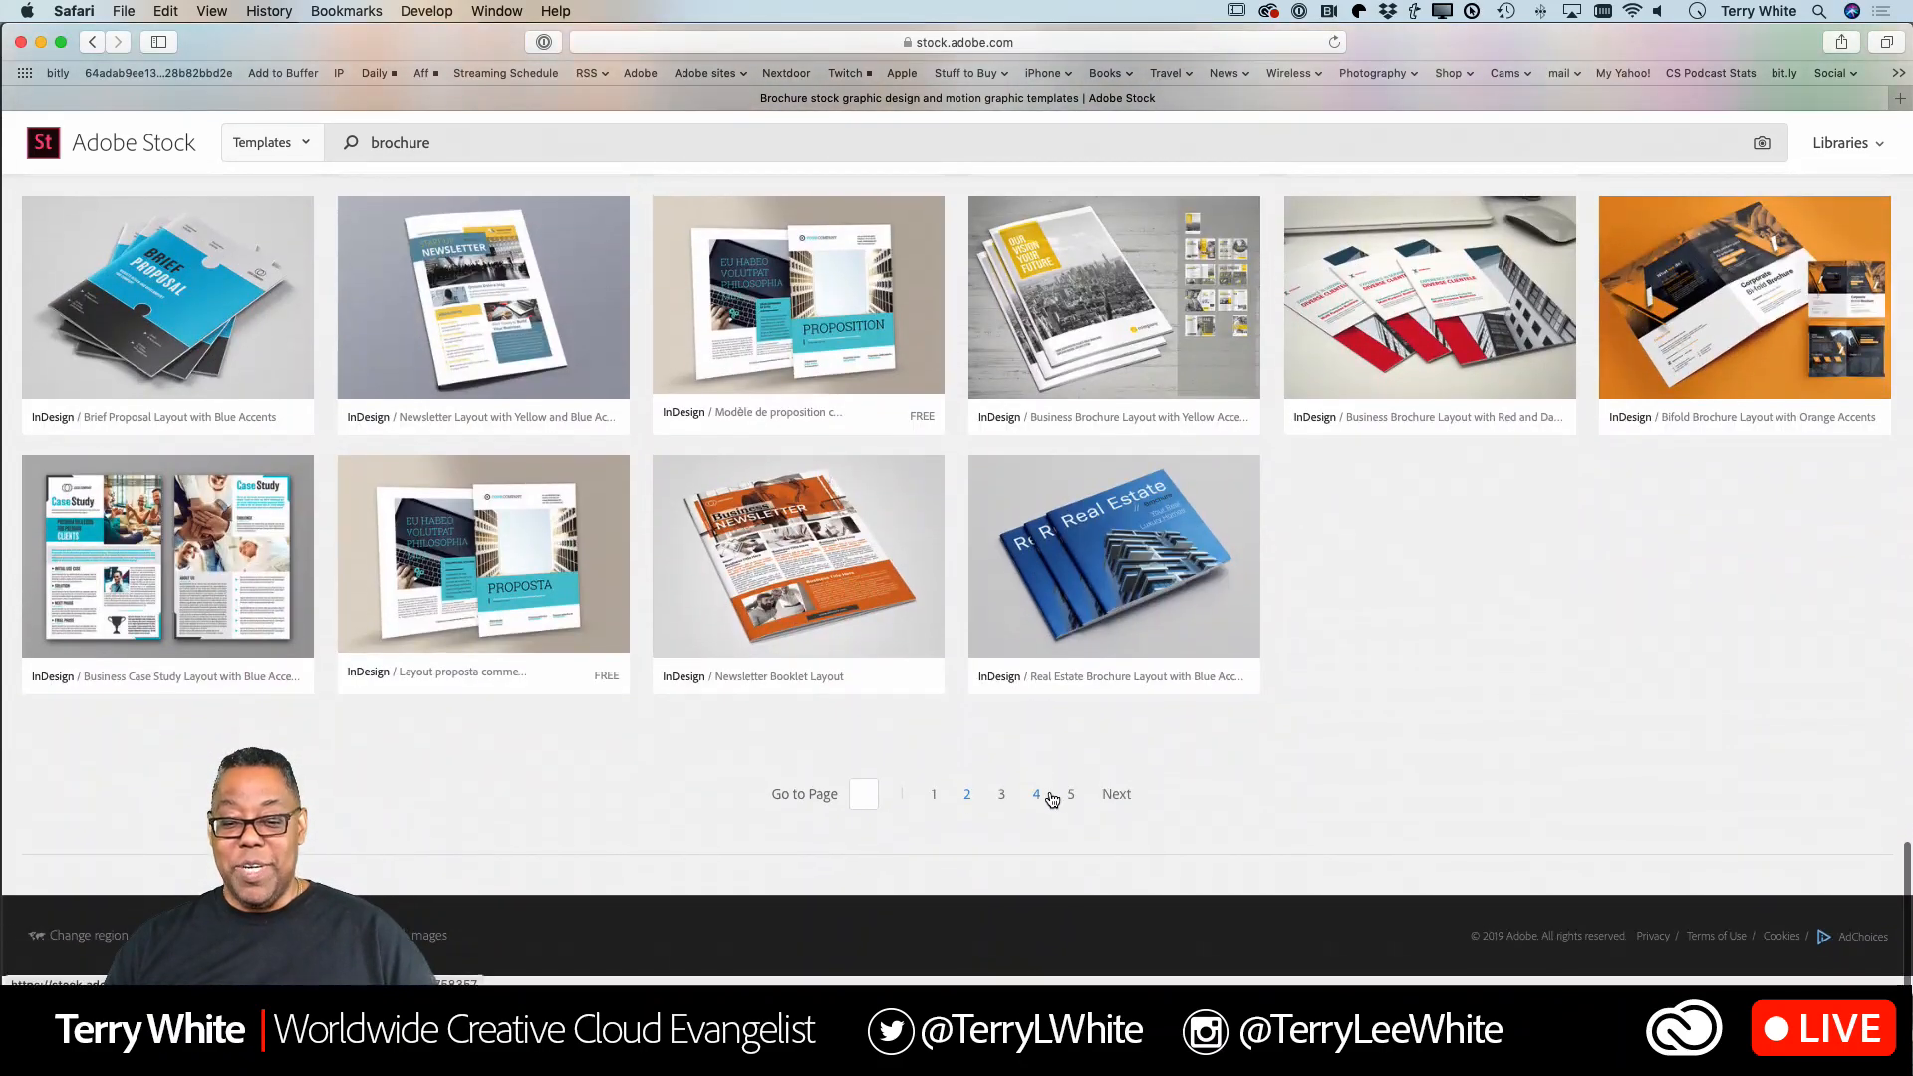
pyautogui.click(1114, 796)
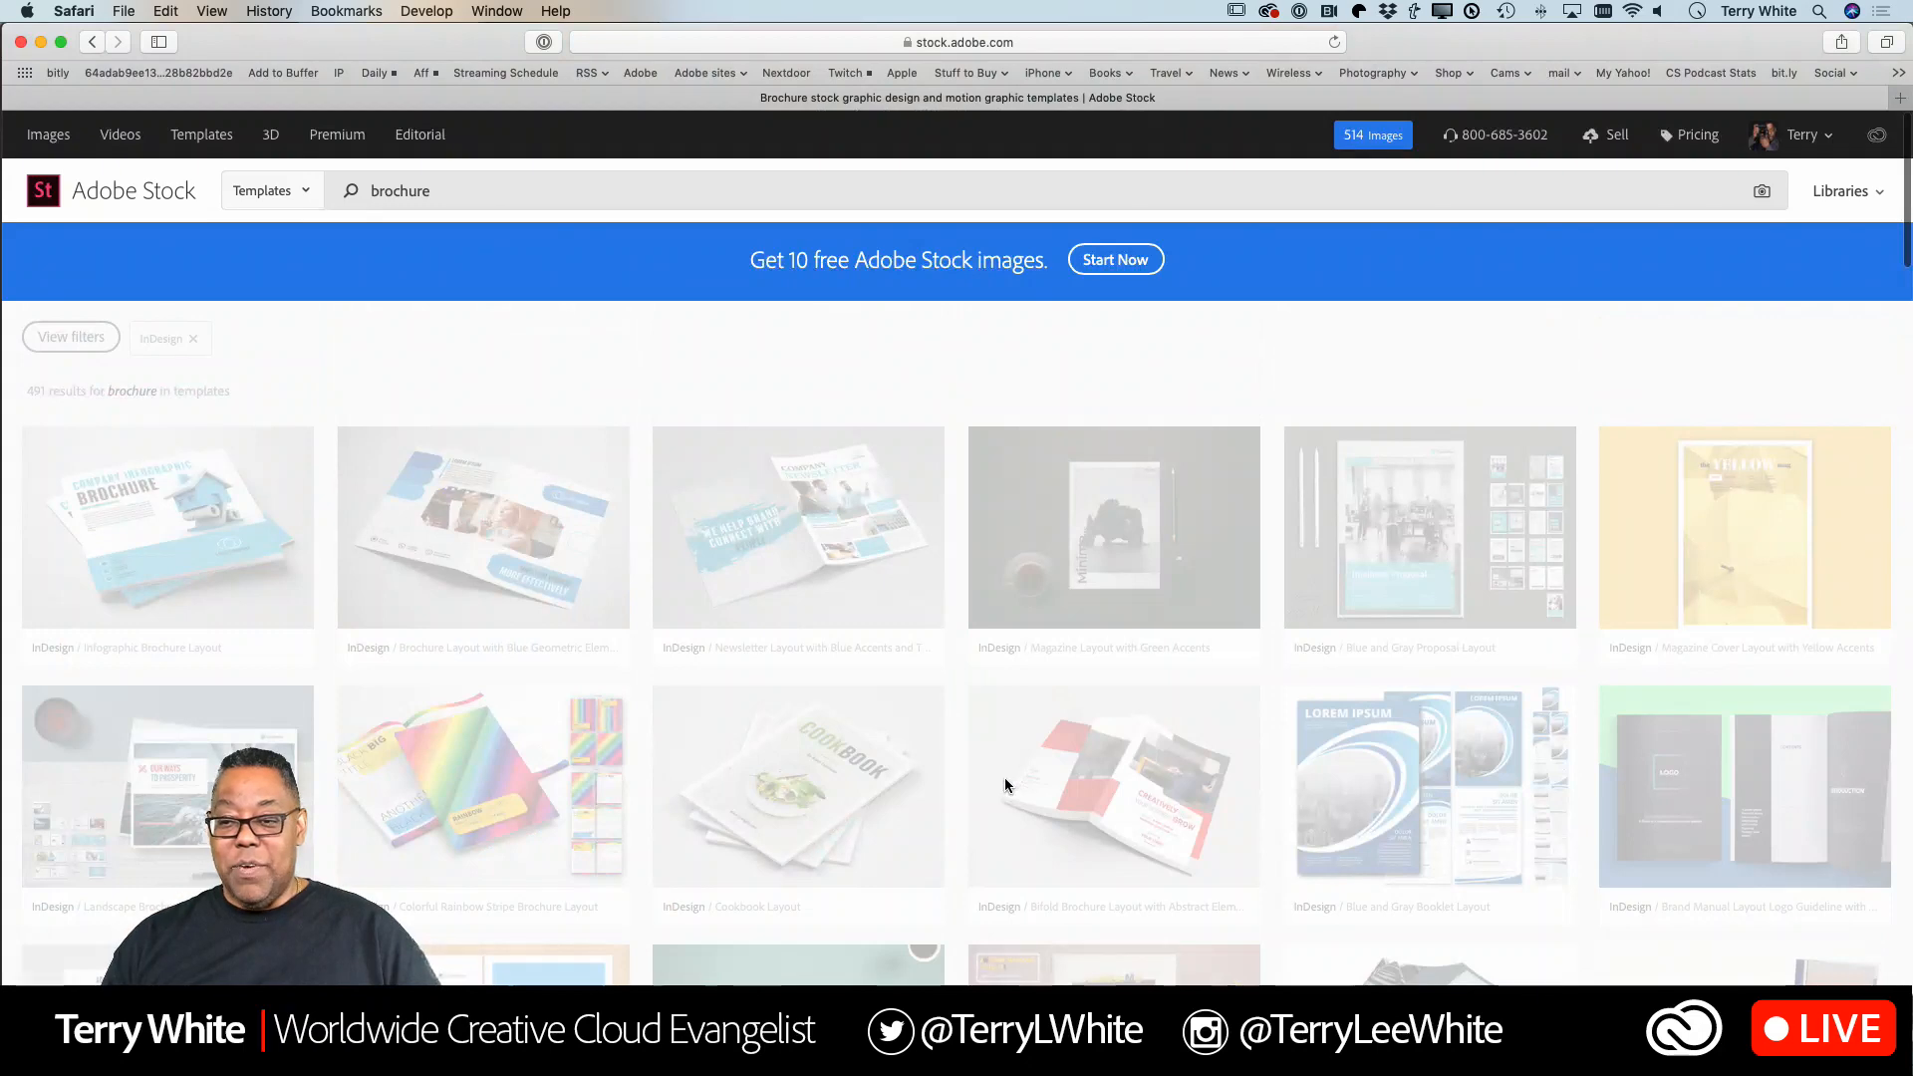